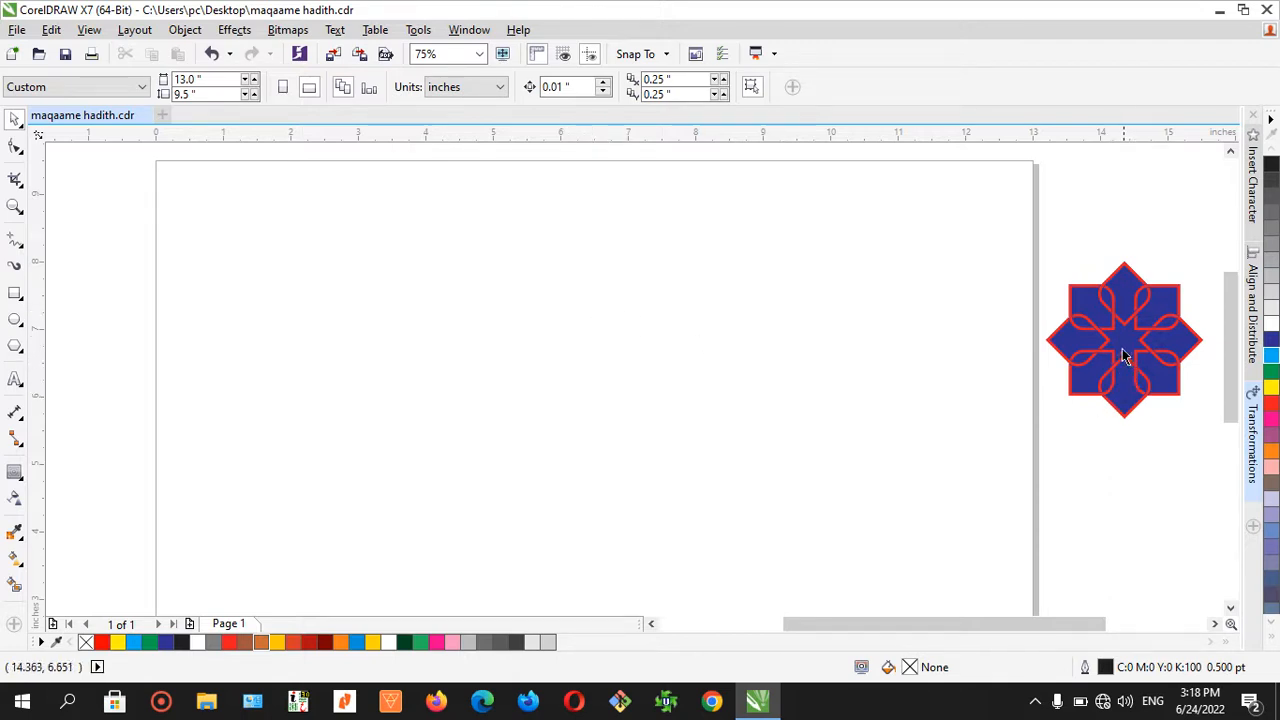
- Draw a square near the upper middle of the page and set its size to 0.5 × 0.5 inches
click(16, 292)
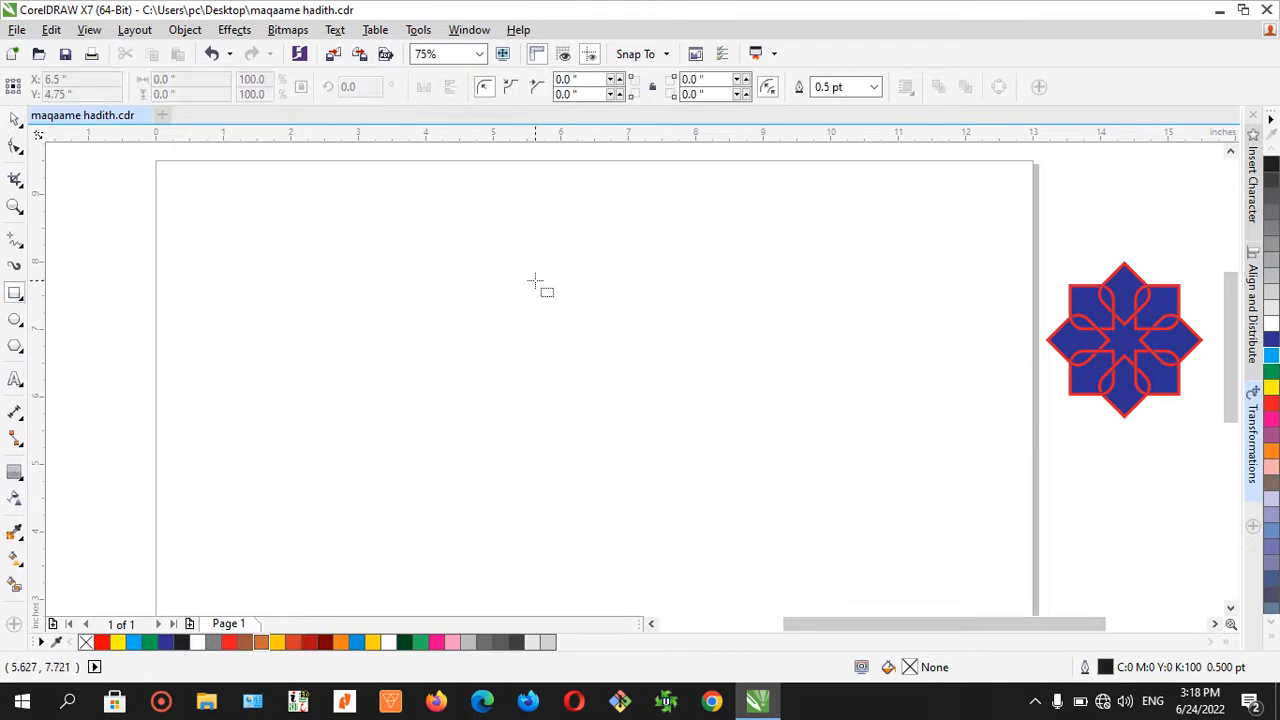
drag(535, 281, 590, 333)
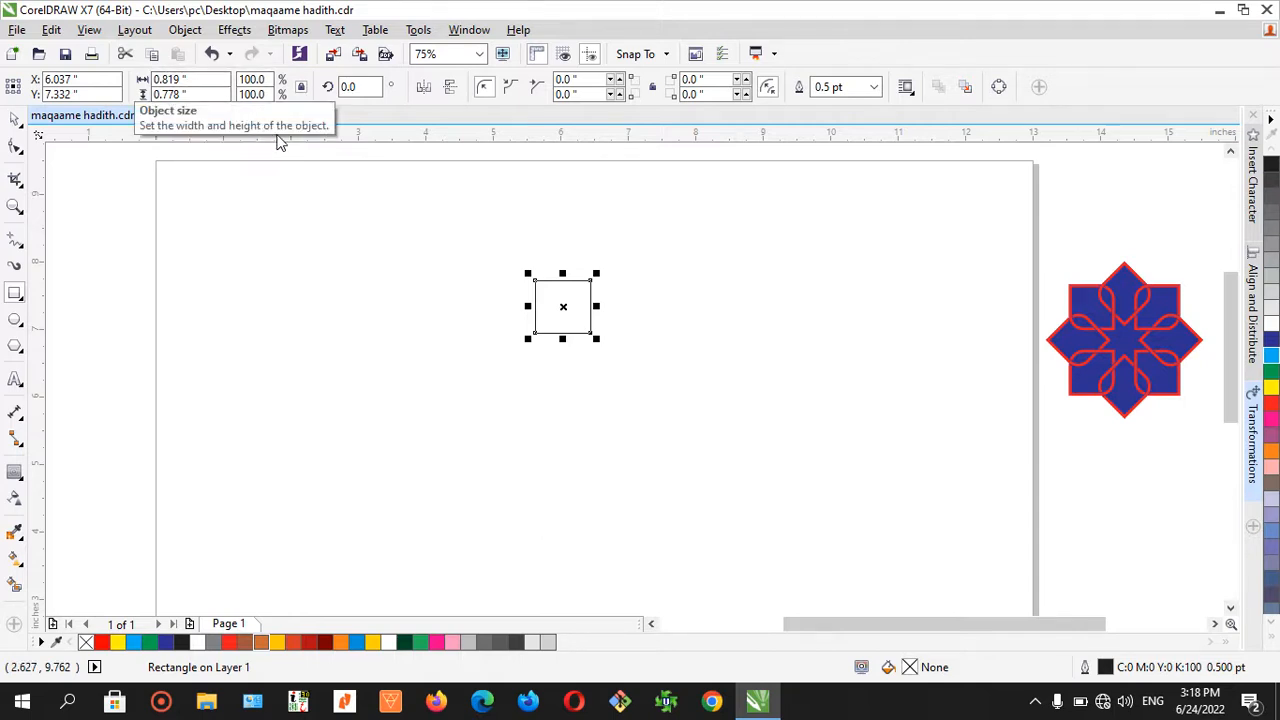
key(ctrl+z)
drag(522, 280, 613, 368)
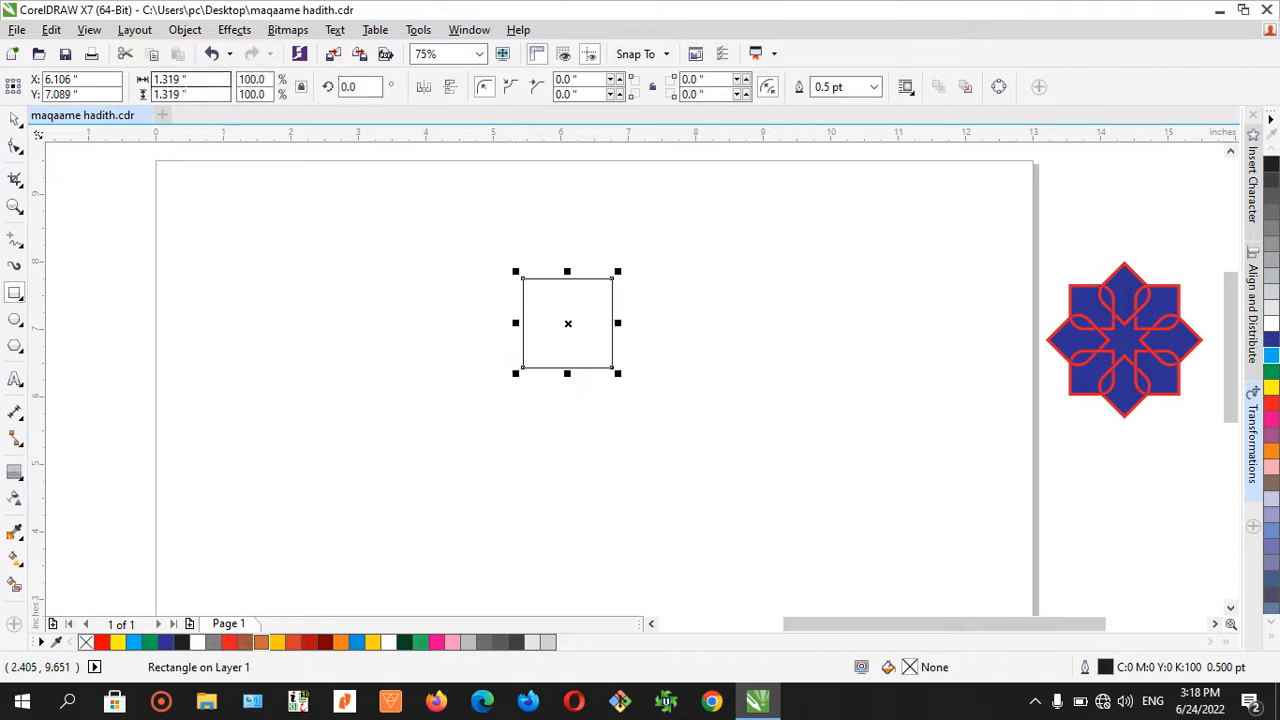
click(185, 79)
text(.5)
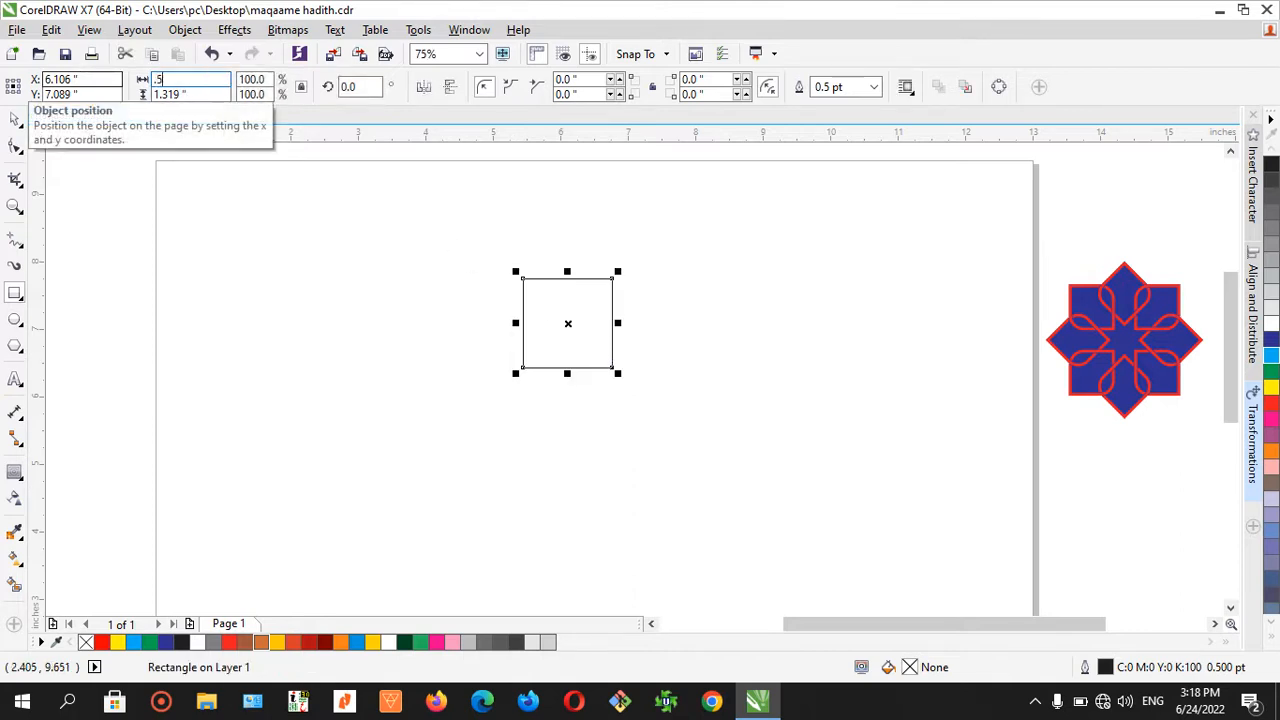
key(Return)
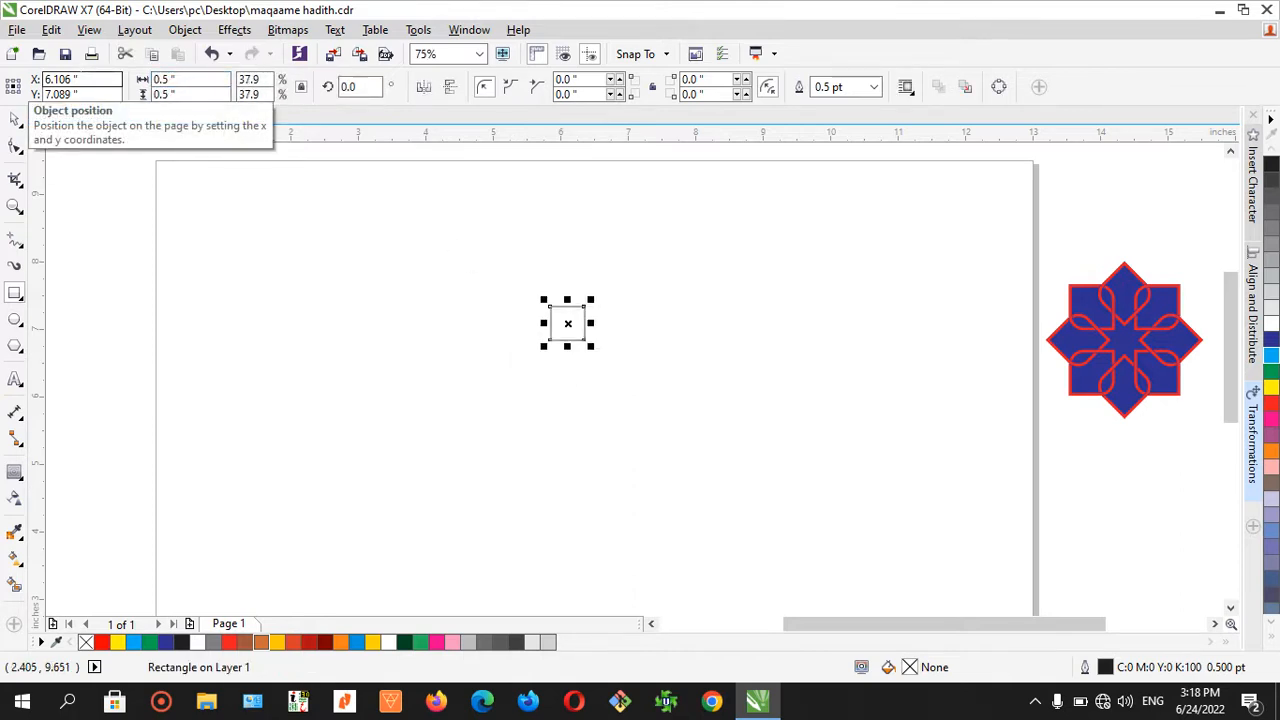
- Rotate the 0.5-inch square by 45 degrees so that it stands as a diamond
click(15, 119)
drag(370, 87, 240, 87)
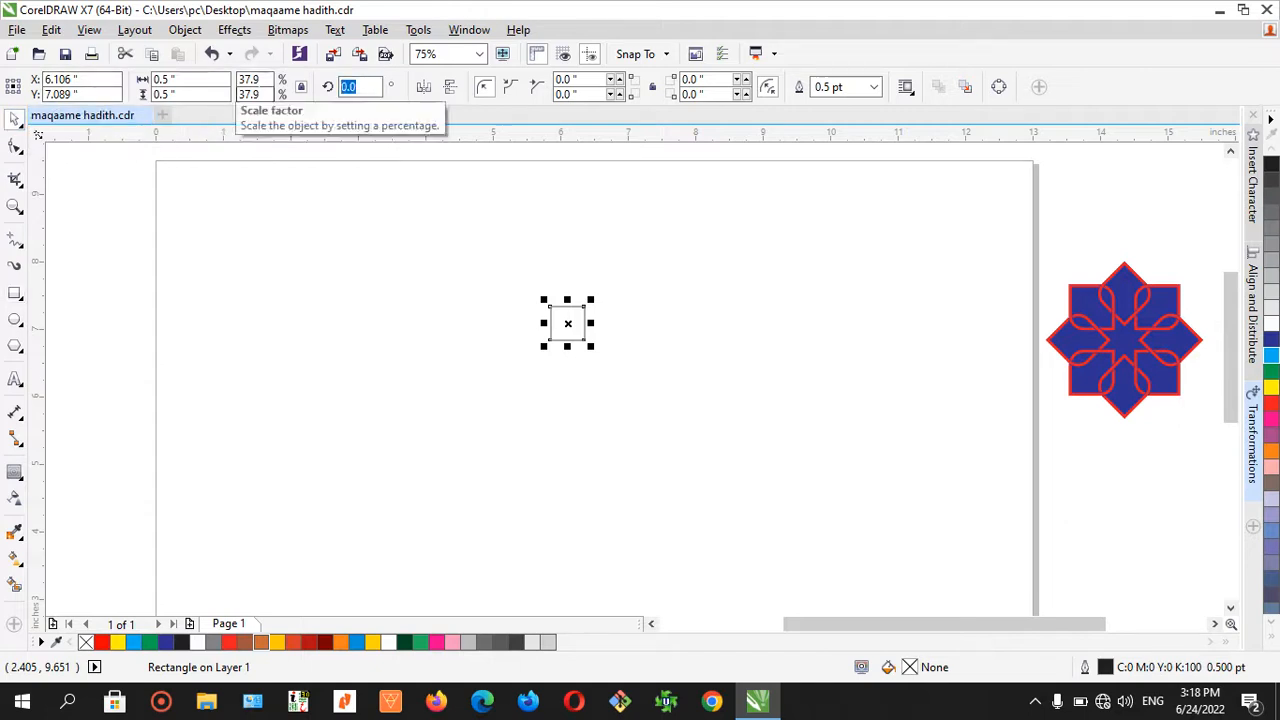
key(Return)
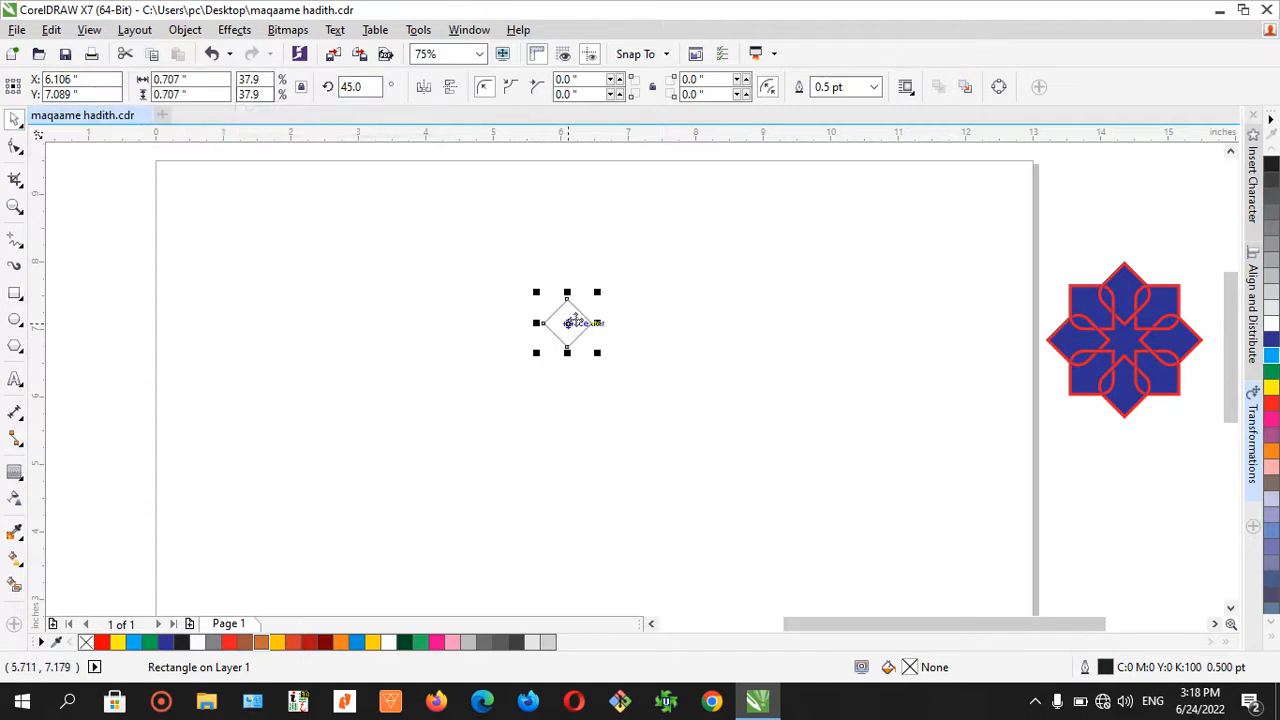
scroll(571, 323, up, 3)
scroll(579, 320, down, 1)
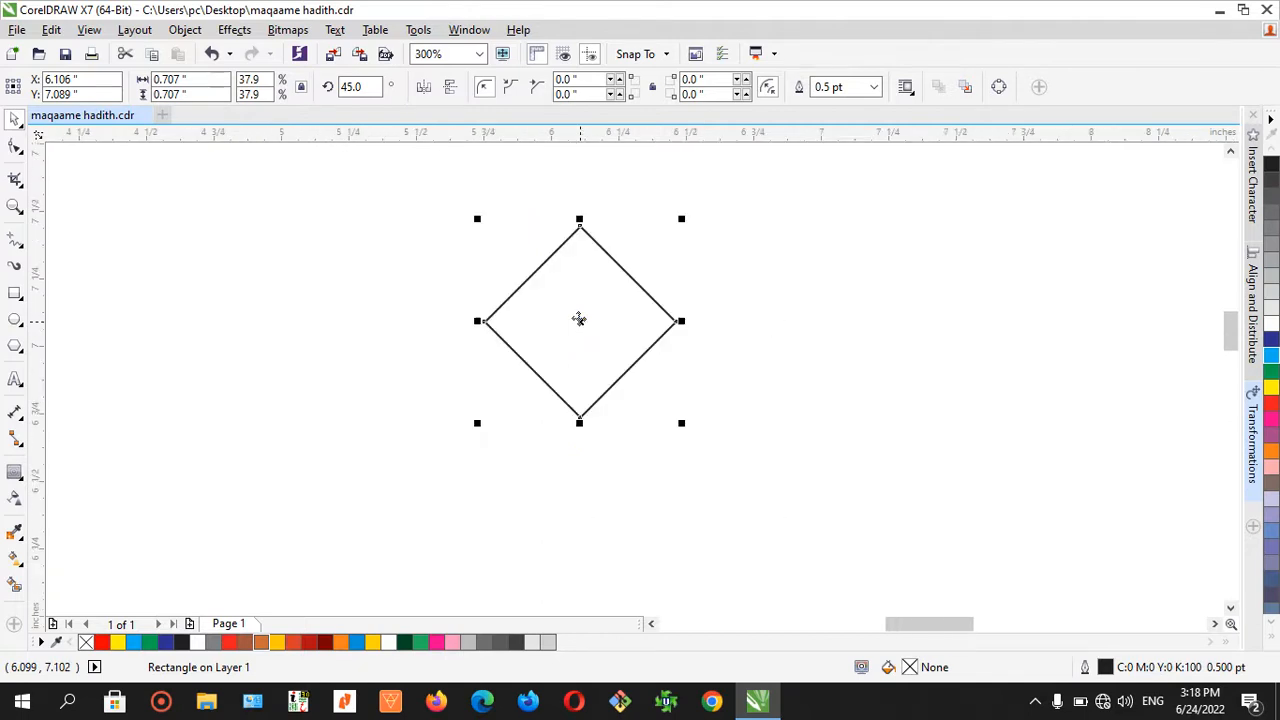
click(585, 94)
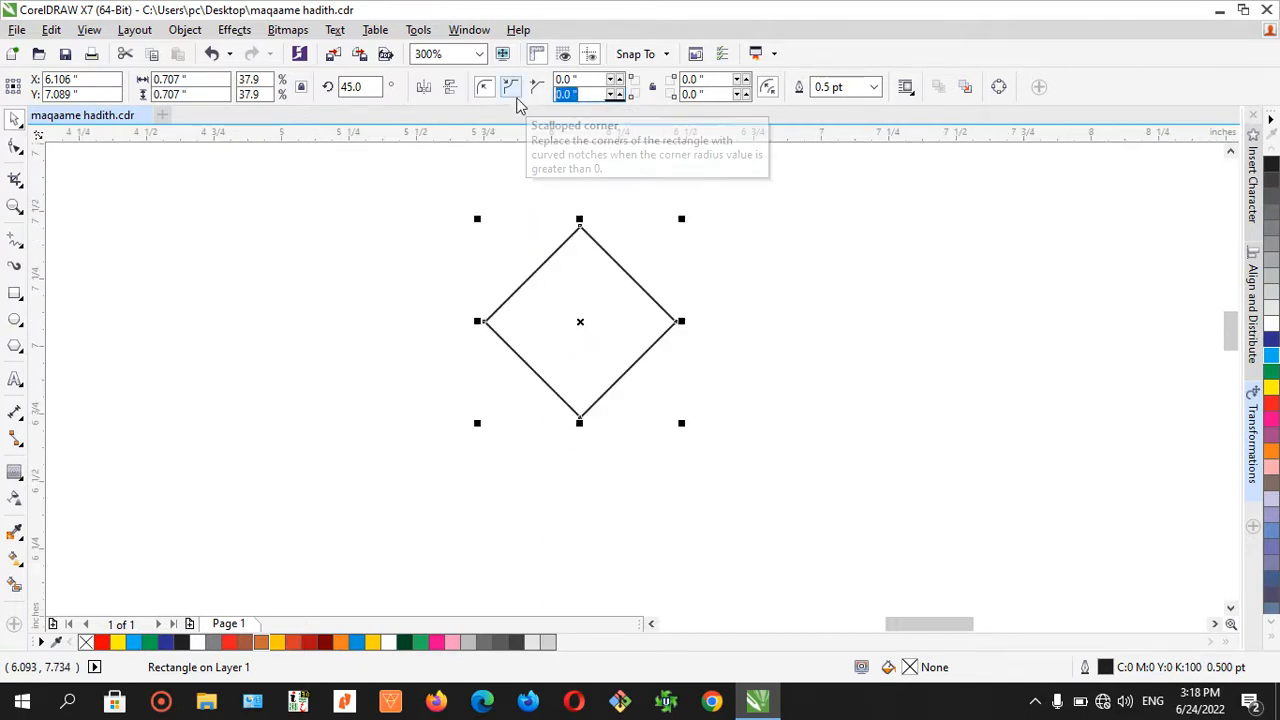
text(0.2)
key(Return)
key(ctrl+z)
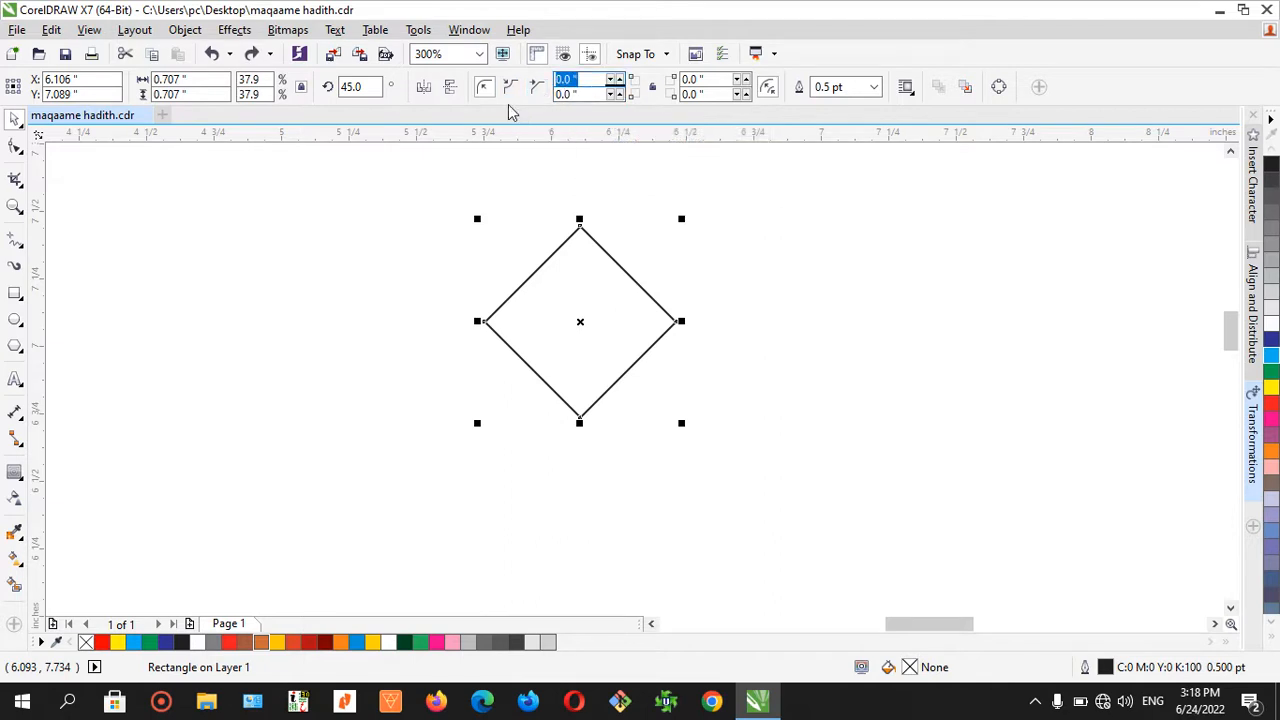
- Round the diamond's left and right corners with a 0.2-inch radius, keeping the upper and lower corners sharp
key(BackSpace)
text(.2)
key(Return)
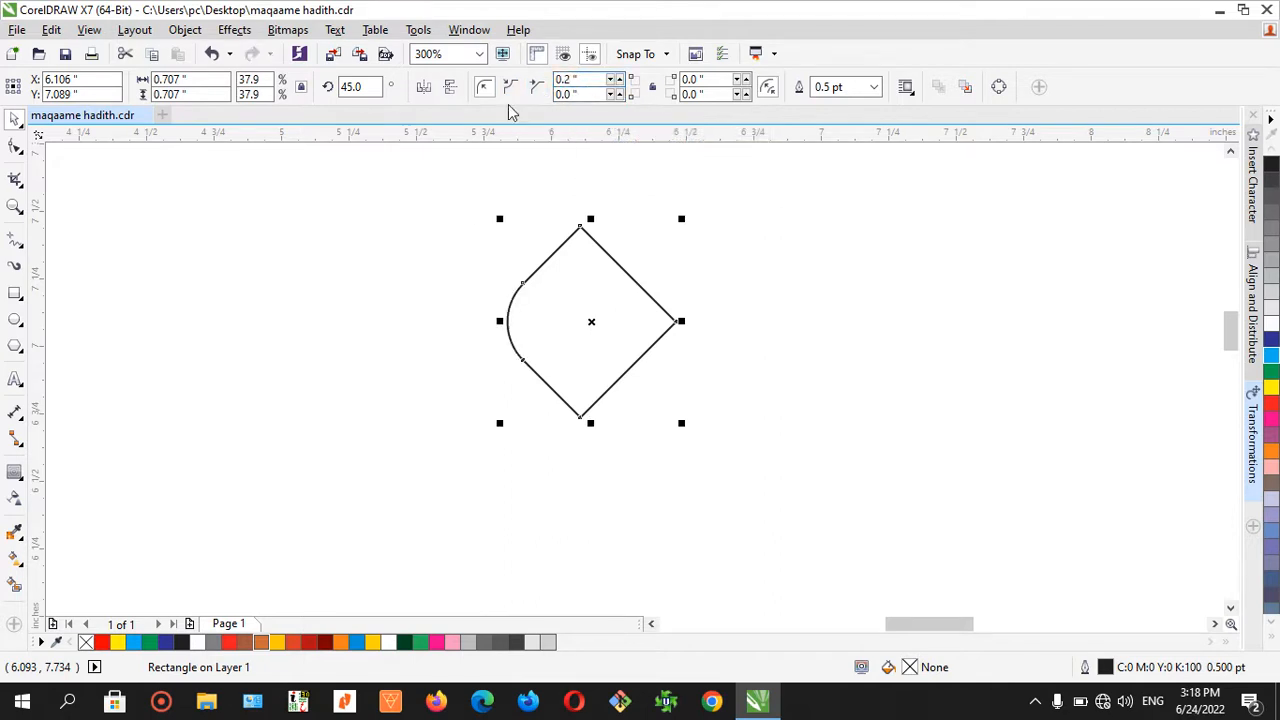
click(712, 94)
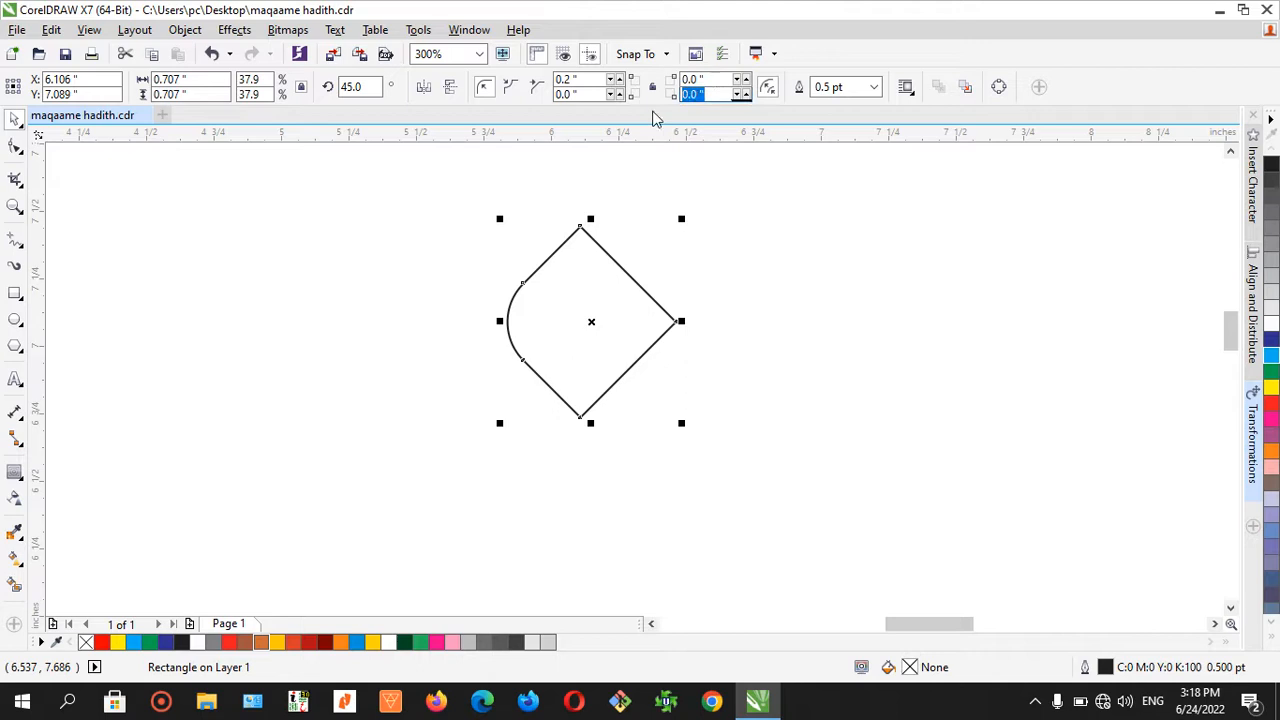
text(.2)
key(Return)
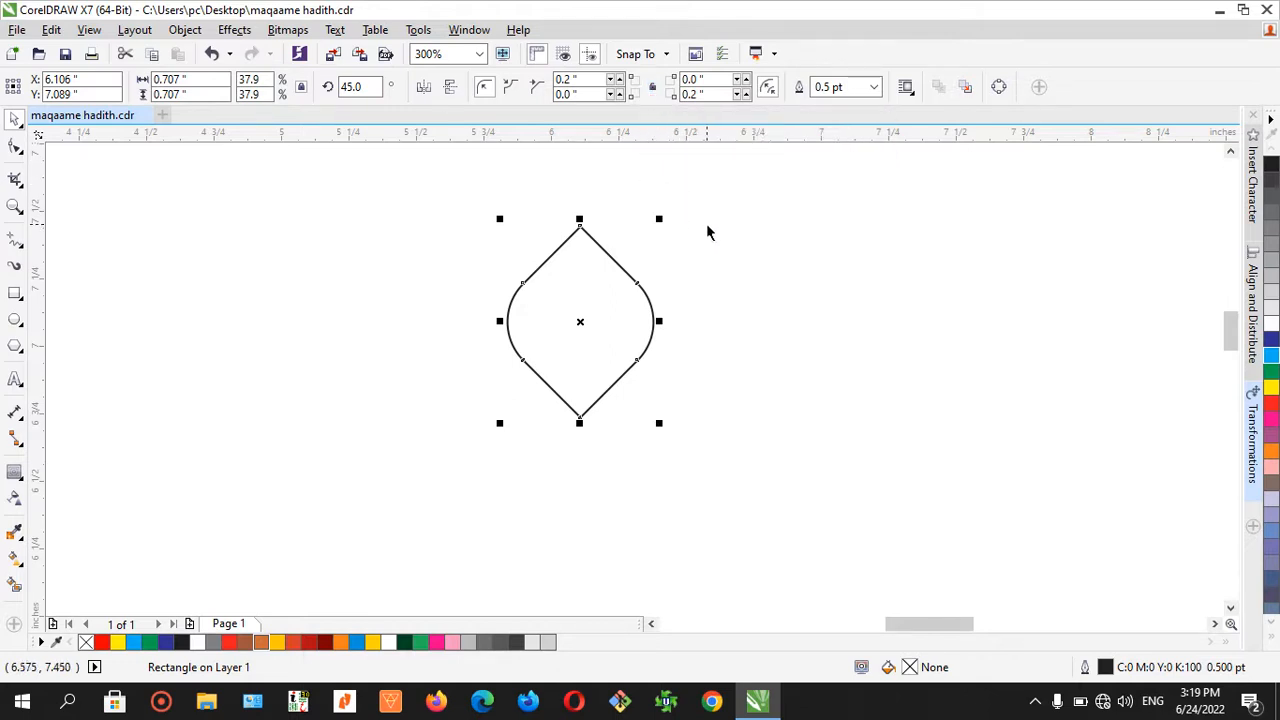
click(614, 273)
click(629, 278)
click(729, 286)
- Draw a small circle just below the petal's lower tip and centre it horizontally with the petal
click(15, 319)
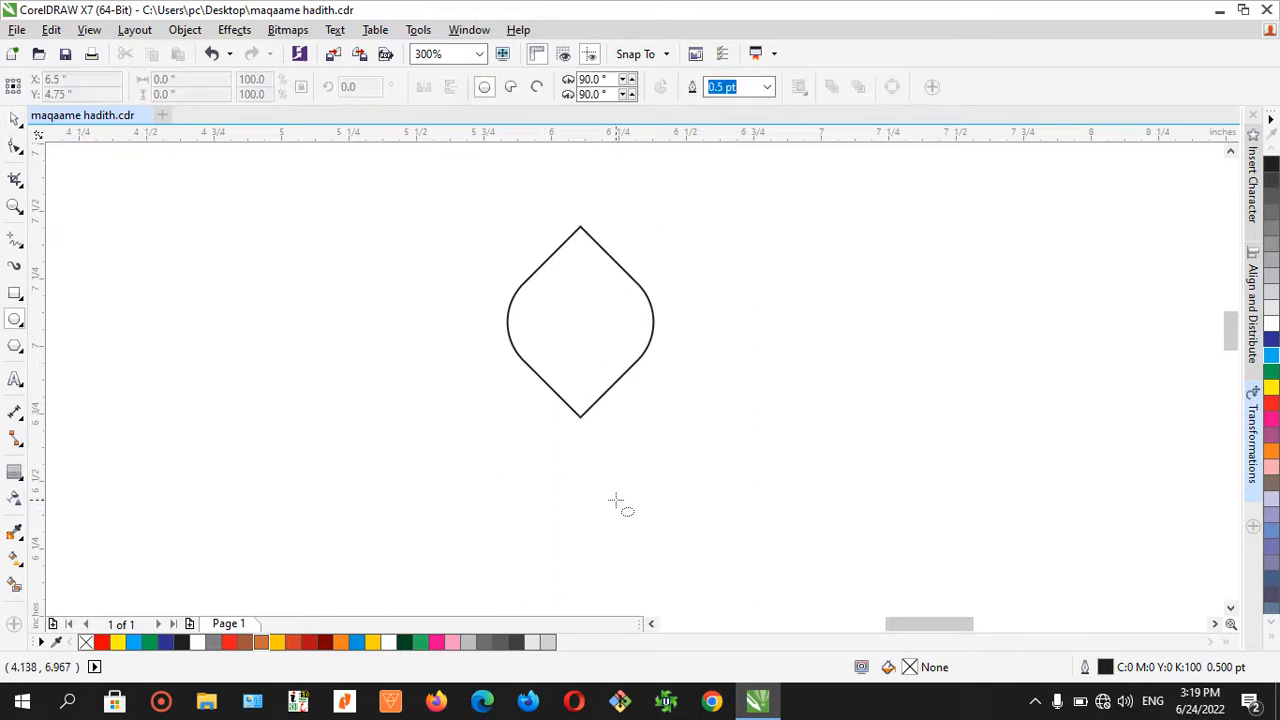
mouse_move(577, 457)
mouse_down()
mouse_move(599, 481)
mouse_move(580, 447)
mouse_up()
click(15, 119)
shift+click(616, 395)
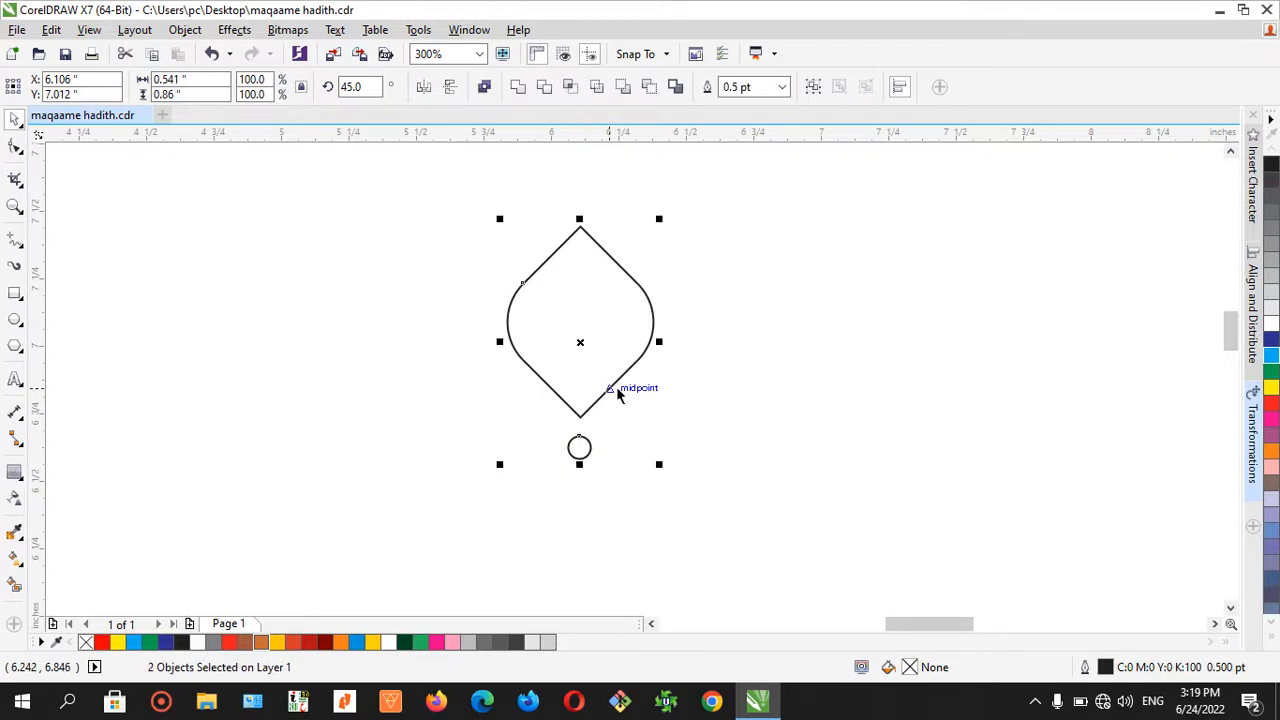
click(700, 417)
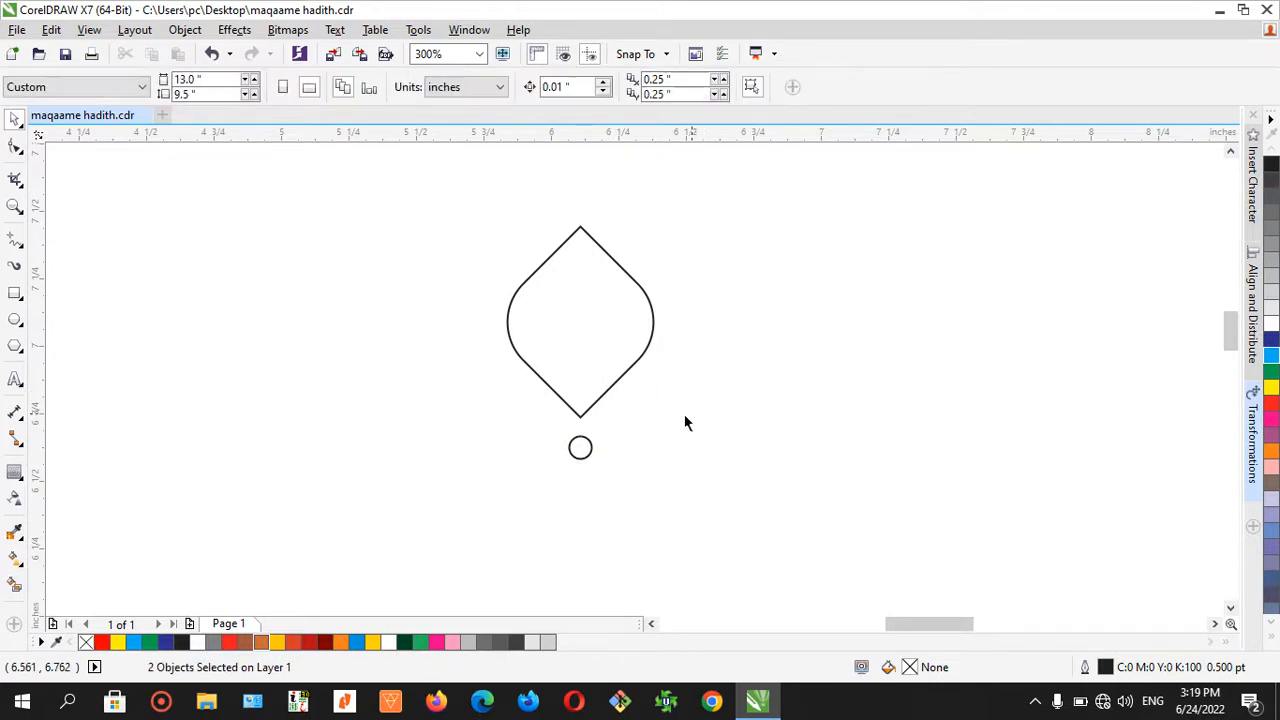
- Move the petal's rotation centre onto the centre of the small circle and check the object snapping option
click(588, 408)
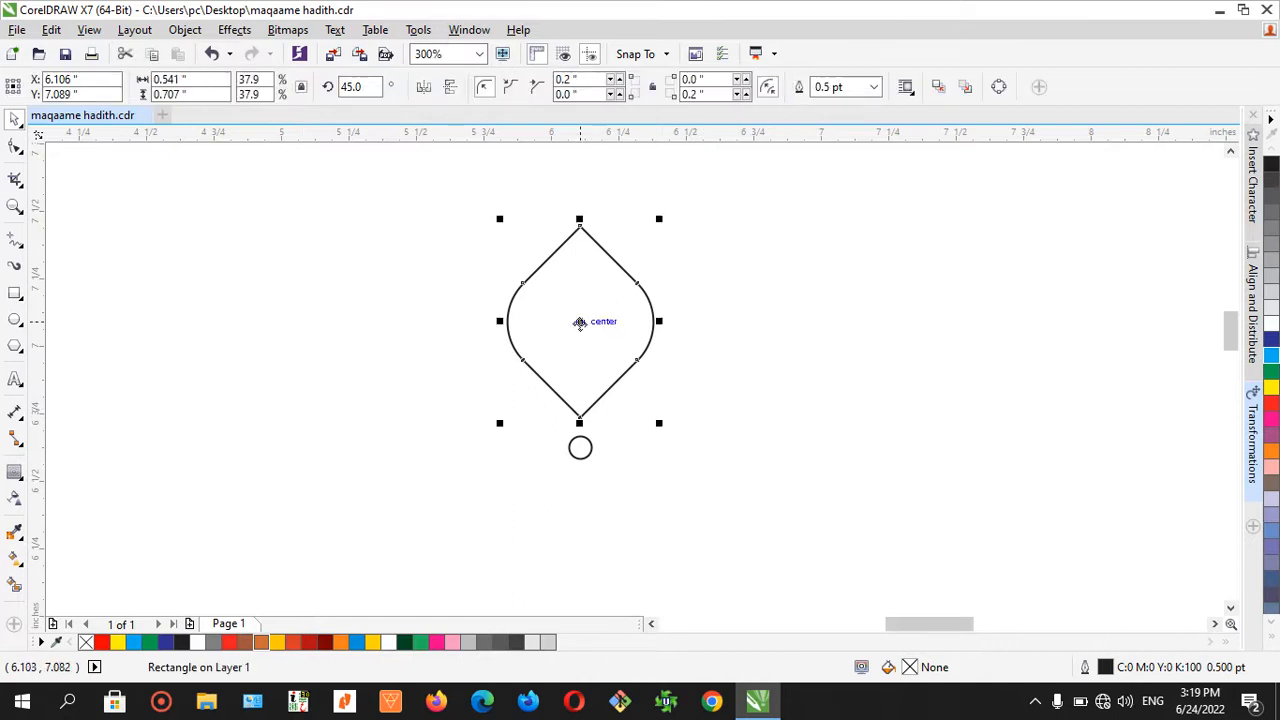
click(580, 322)
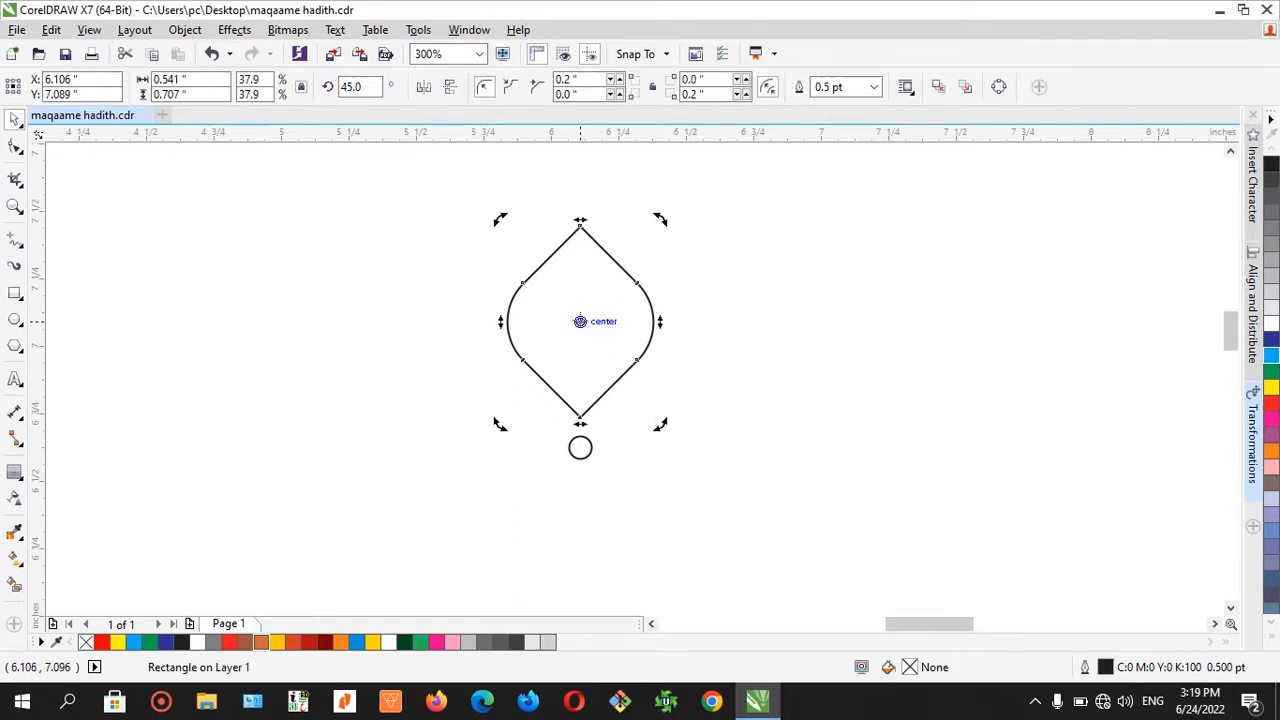
drag(580, 321, 580, 447)
click(638, 54)
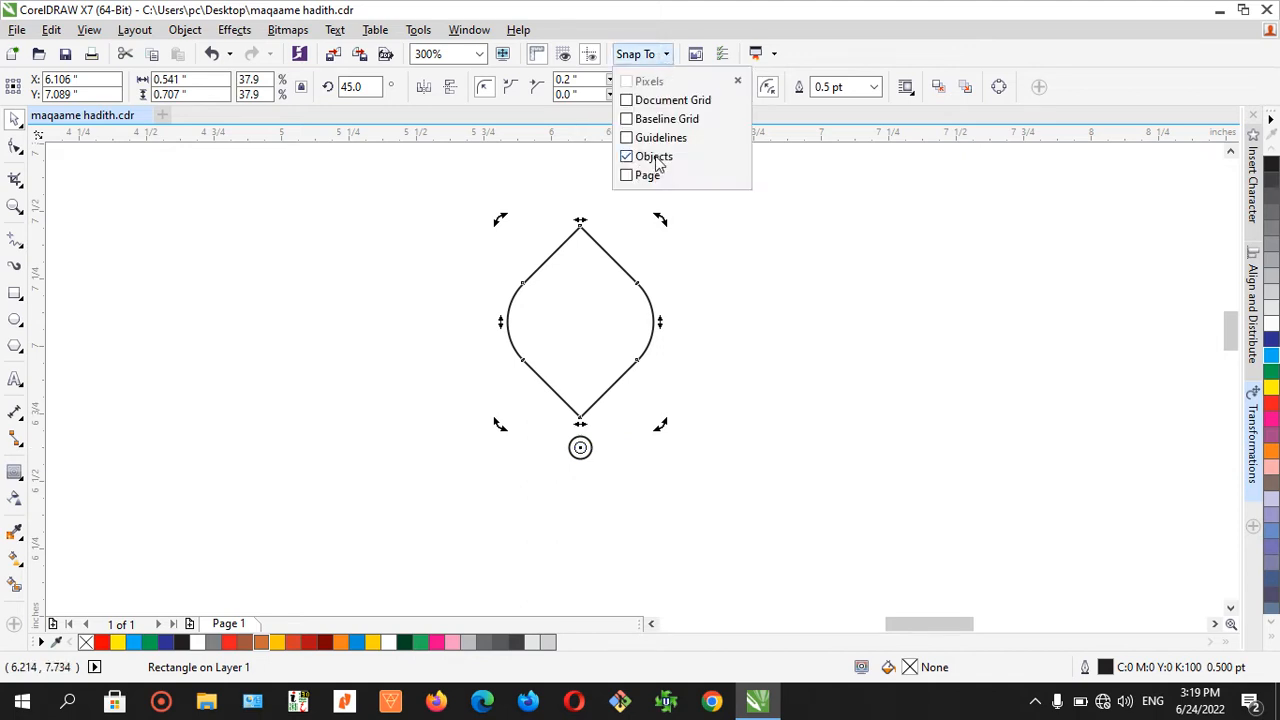
click(714, 400)
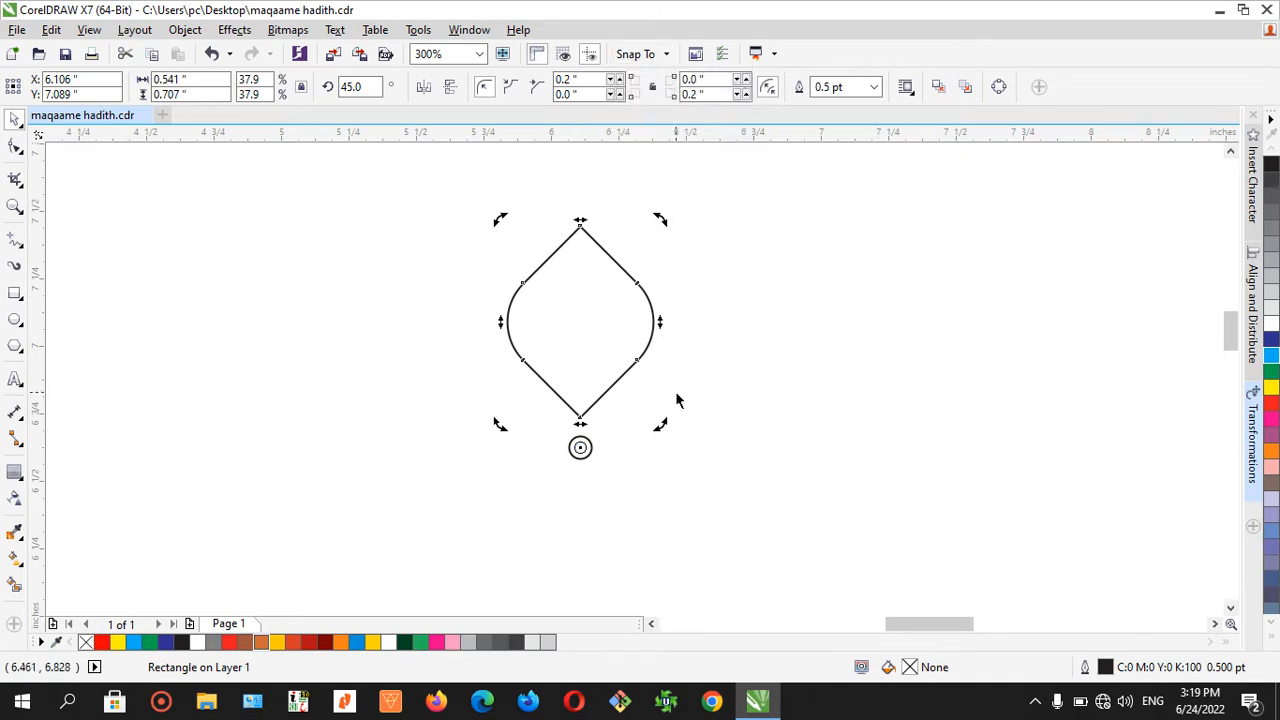
- Make a copy of the petal rotated 90 degrees clockwise around the circle and repeat it twice to form four petals
scroll(636, 361, down, 2)
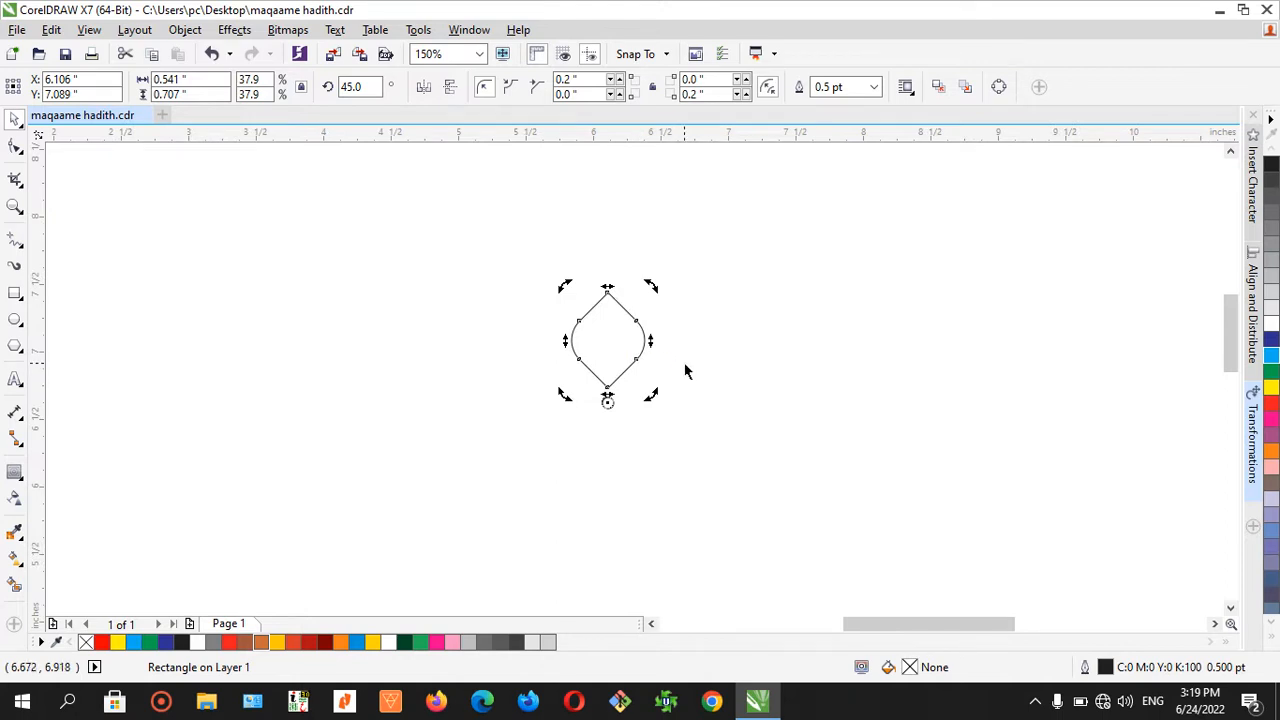
click(662, 314)
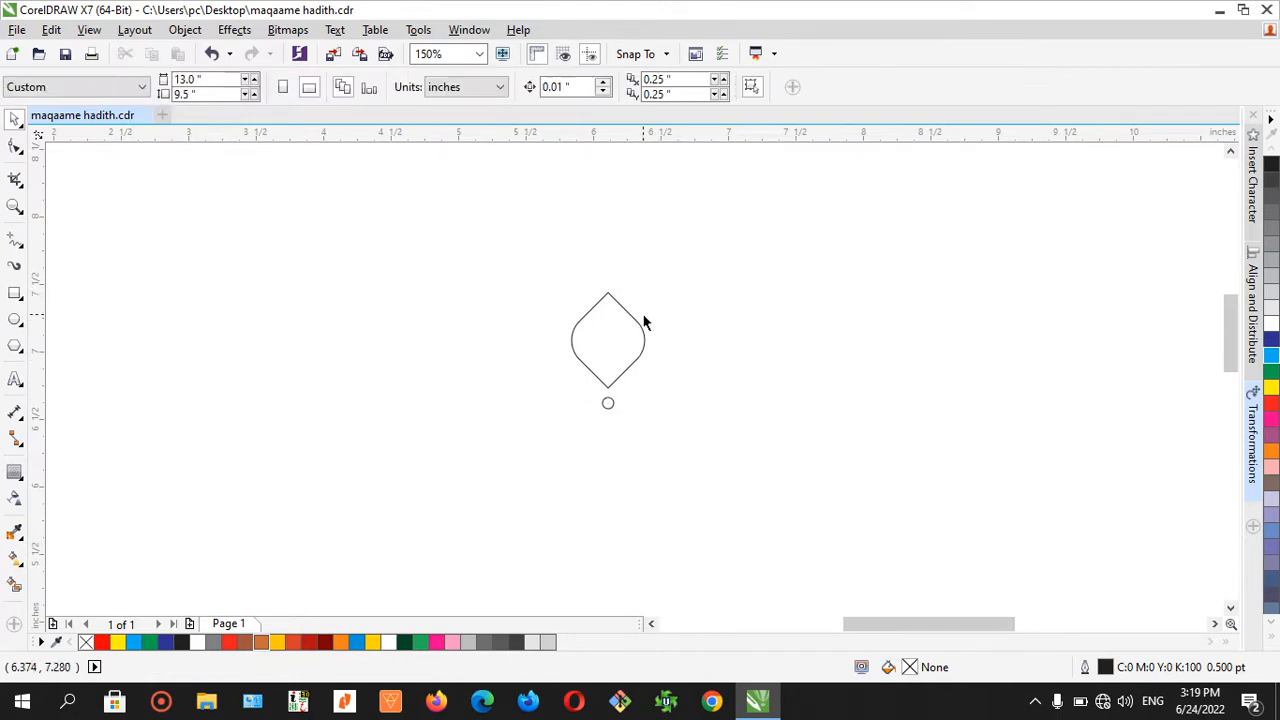
click(636, 320)
click(608, 338)
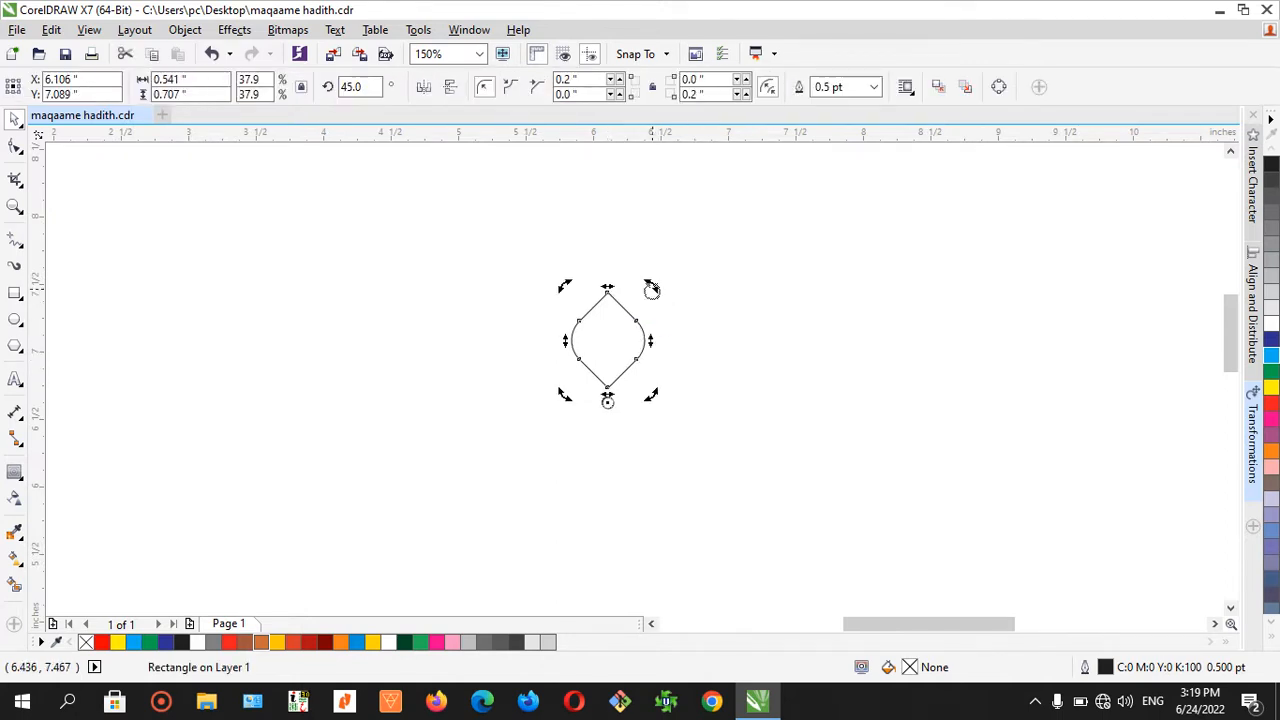
drag(652, 287, 716, 448)
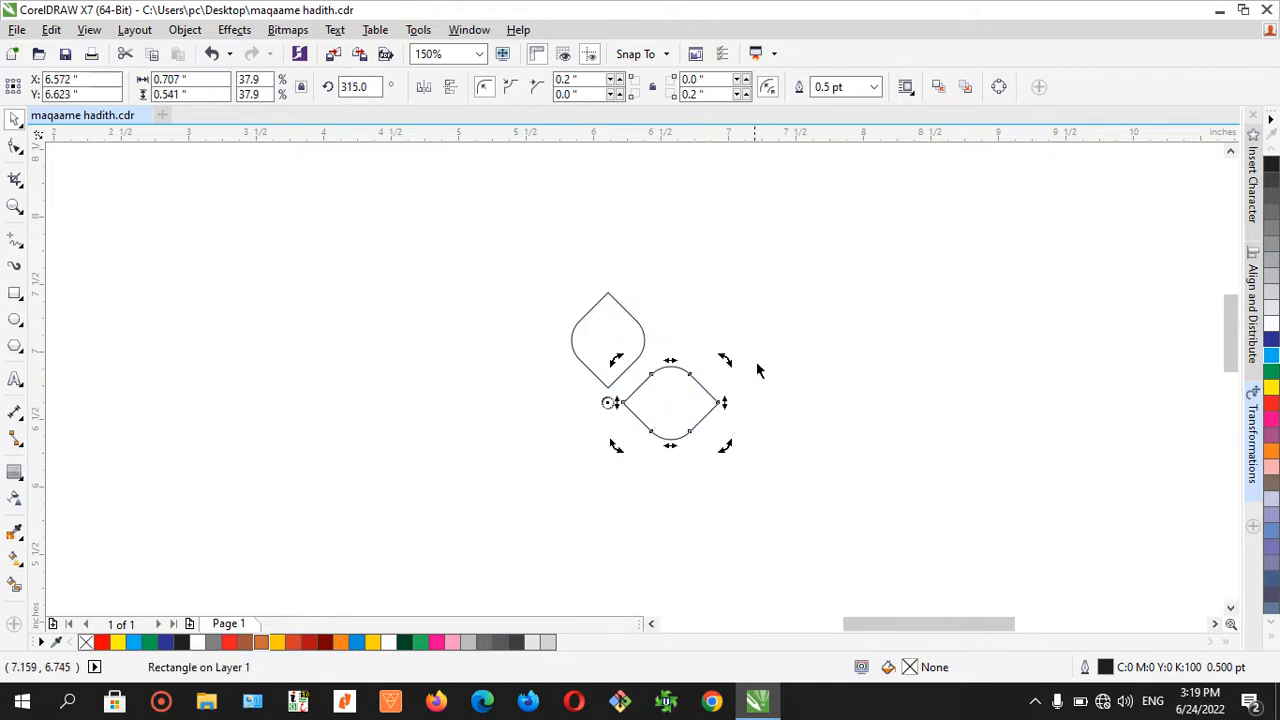
key(ctrl+r)
key(ctrl+r)
- Delete the small centre circle and weld the four petals into a single curve
click(622, 404)
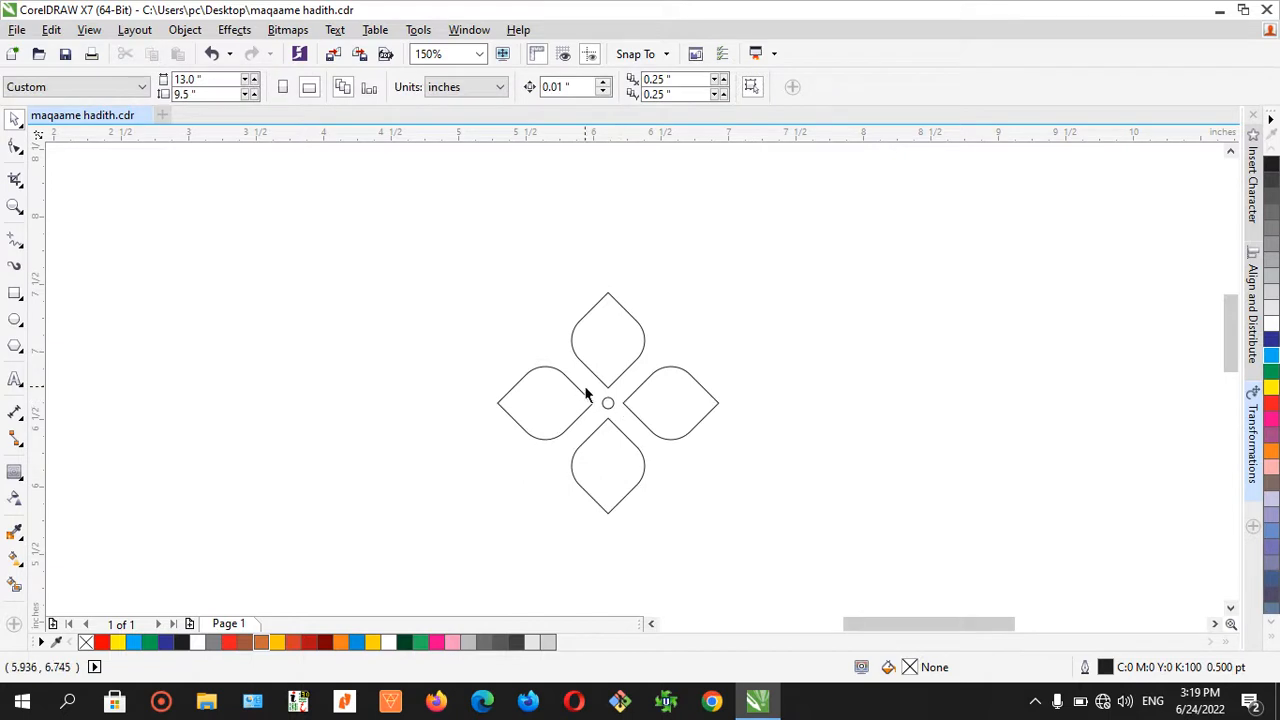
drag(587, 395, 634, 420)
drag(457, 269, 795, 529)
click(649, 246)
drag(476, 247, 755, 515)
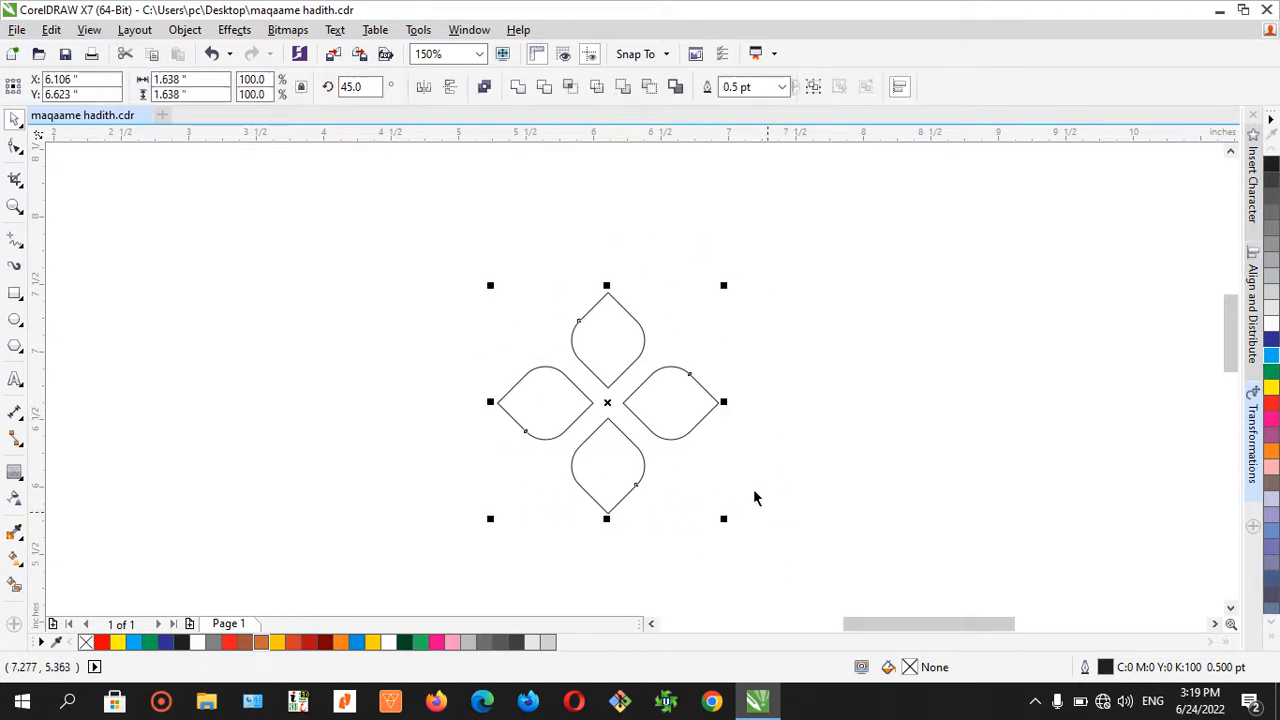
click(518, 88)
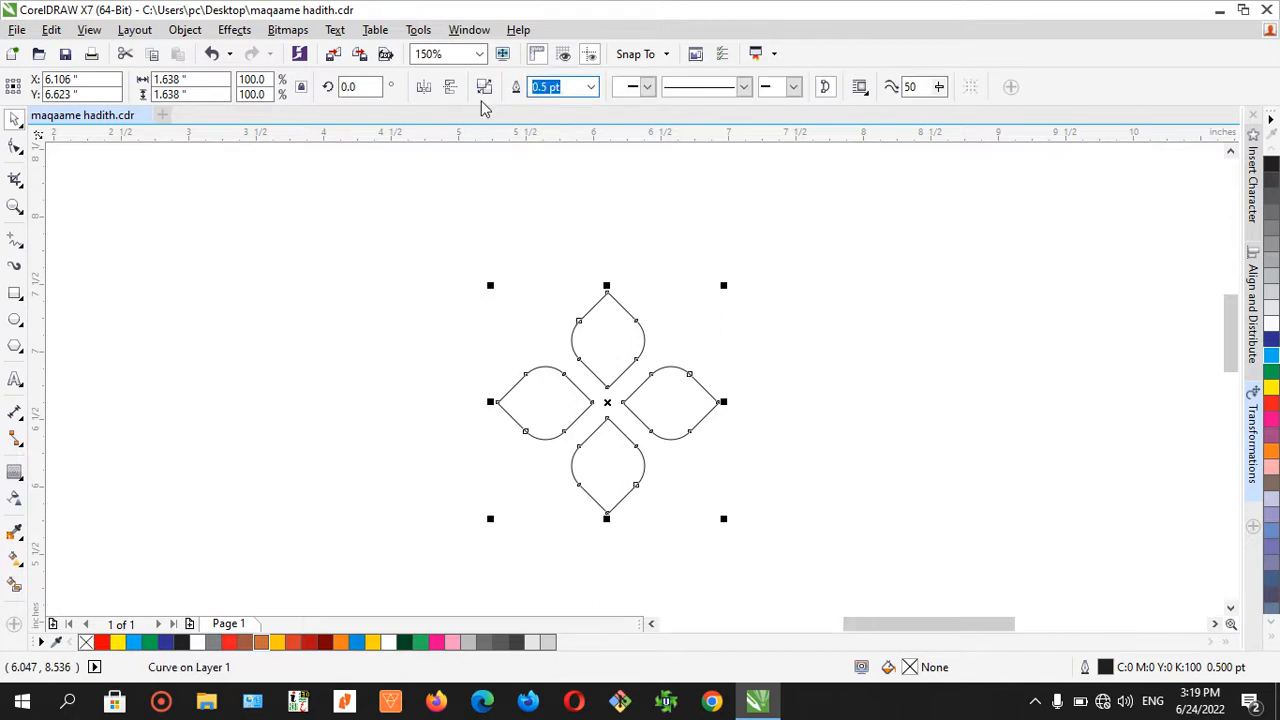
- Set the petal curve's outline to 3 pt with round line caps, placed behind the fill and scaling with the object
text(3)
key(Return)
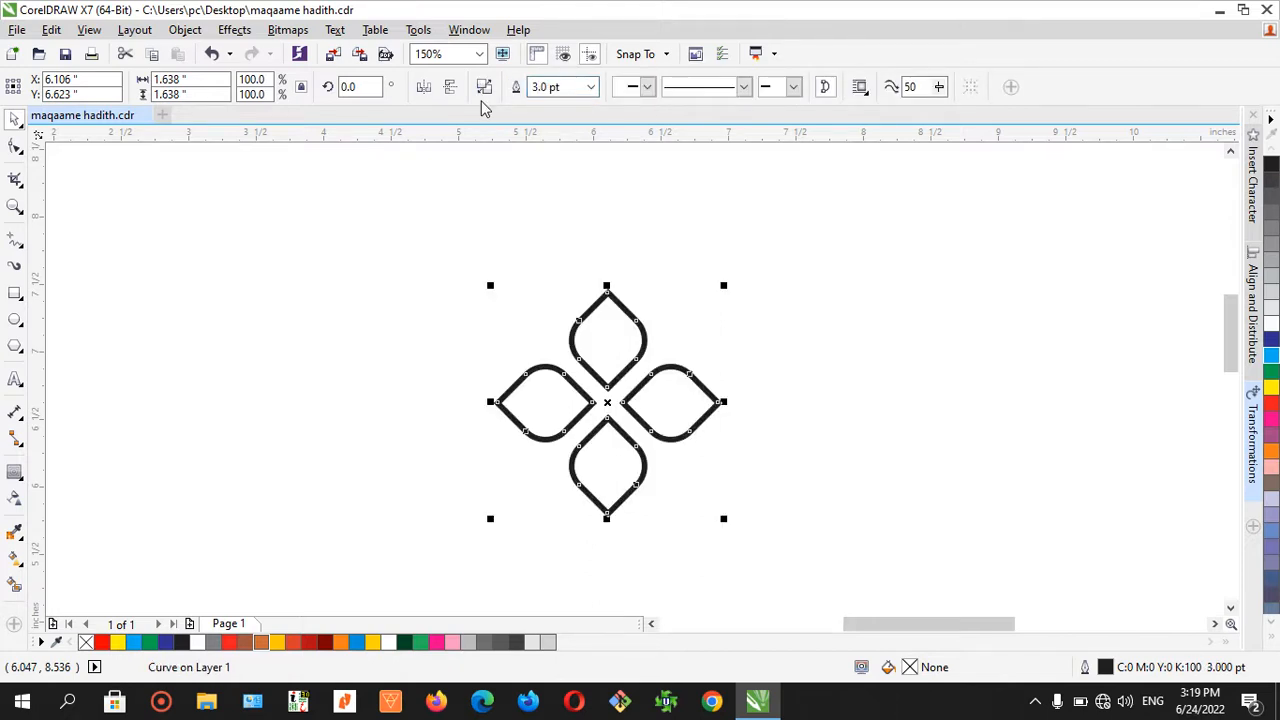
scroll(668, 452, up, 1)
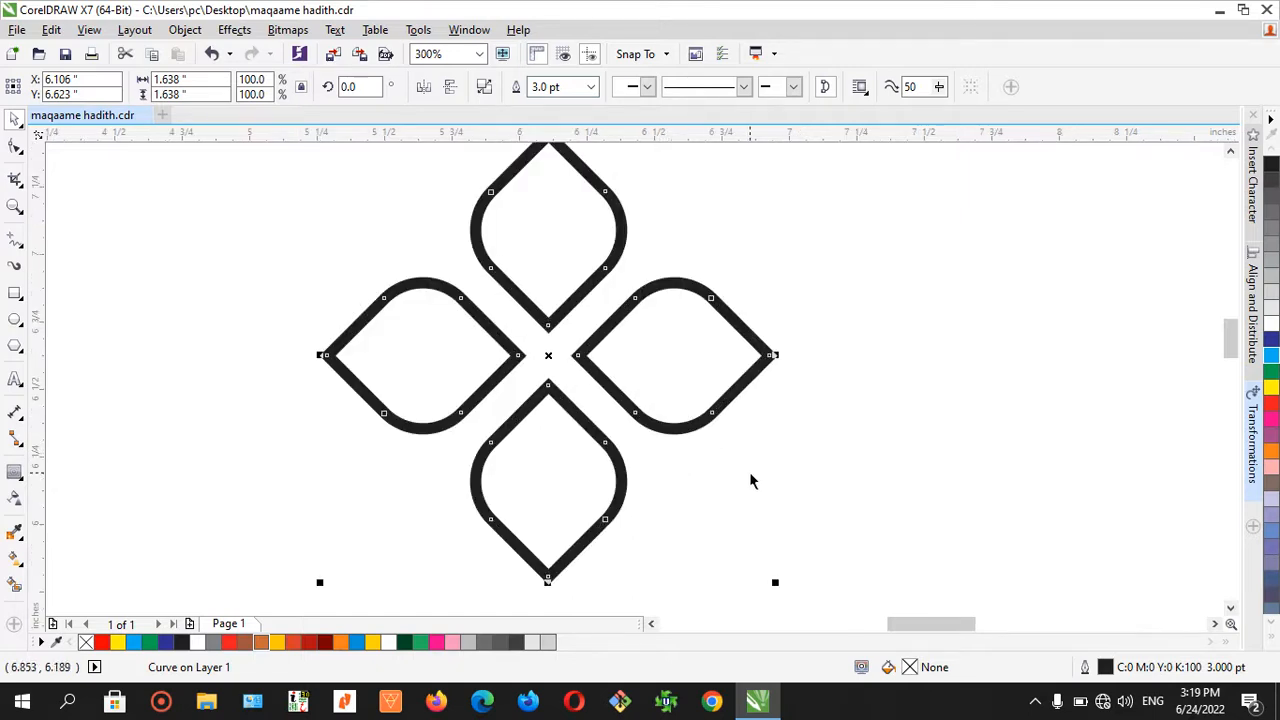
key(F12)
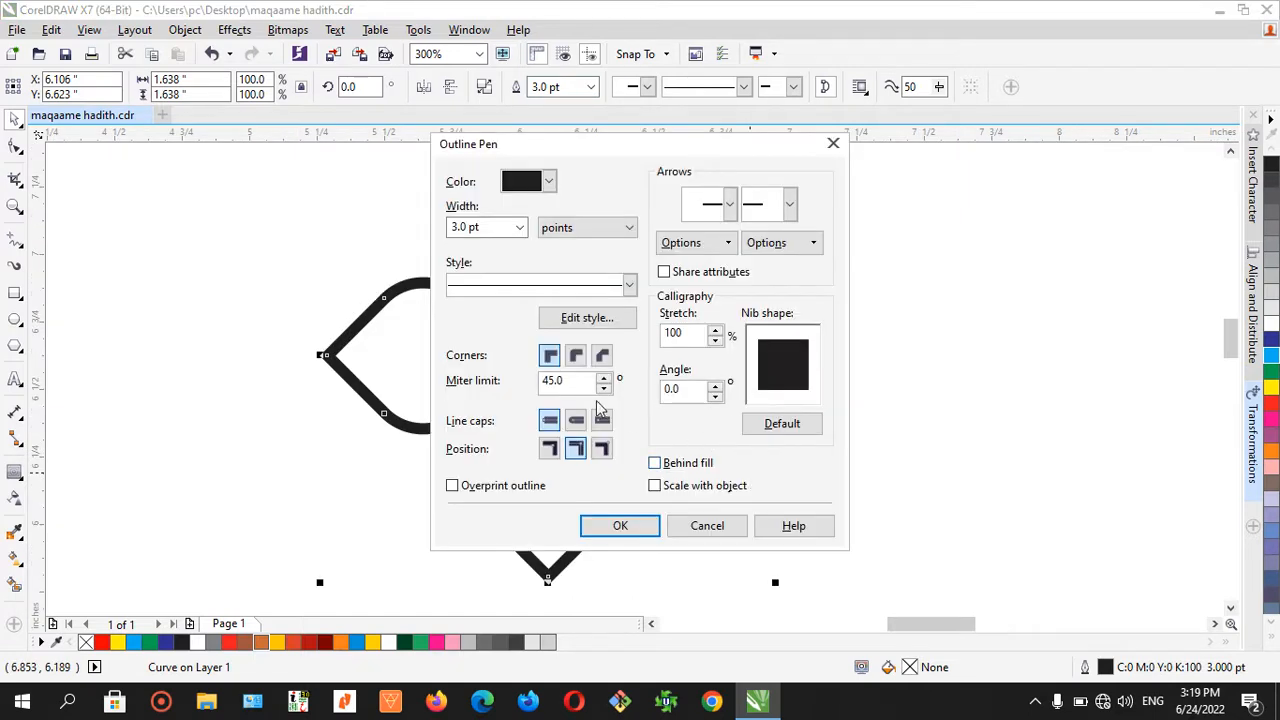
click(576, 420)
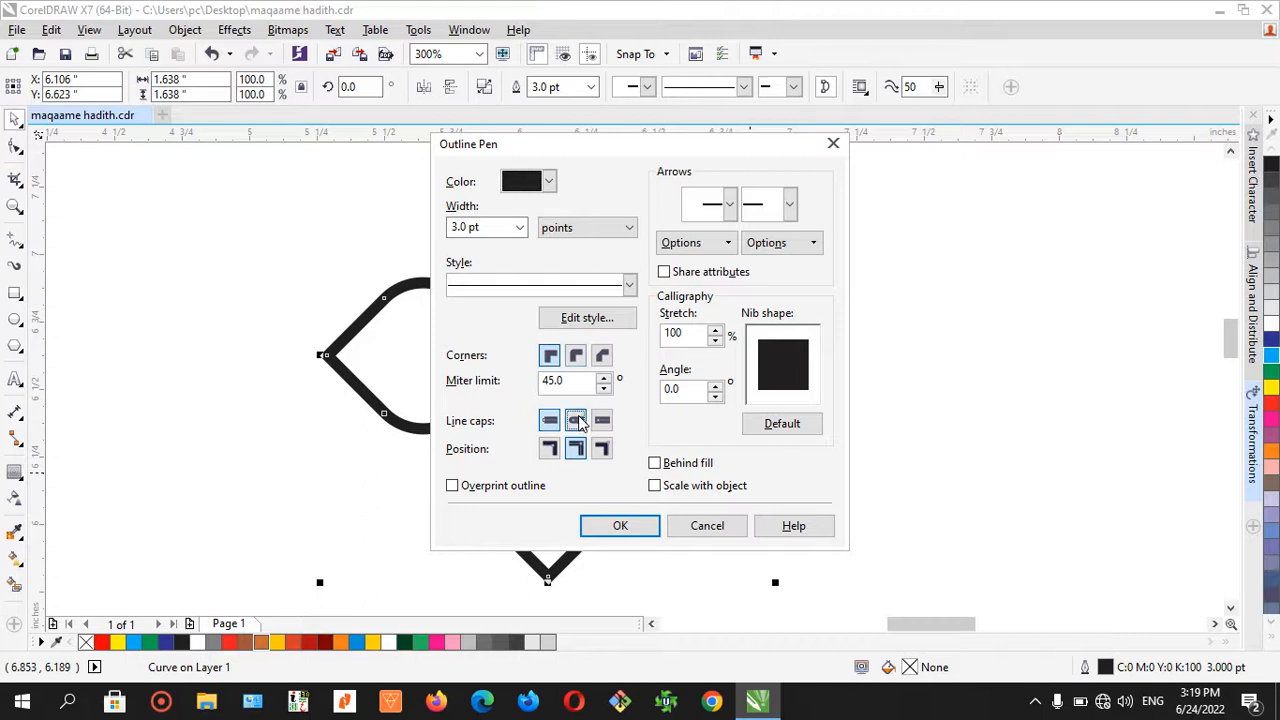
click(672, 463)
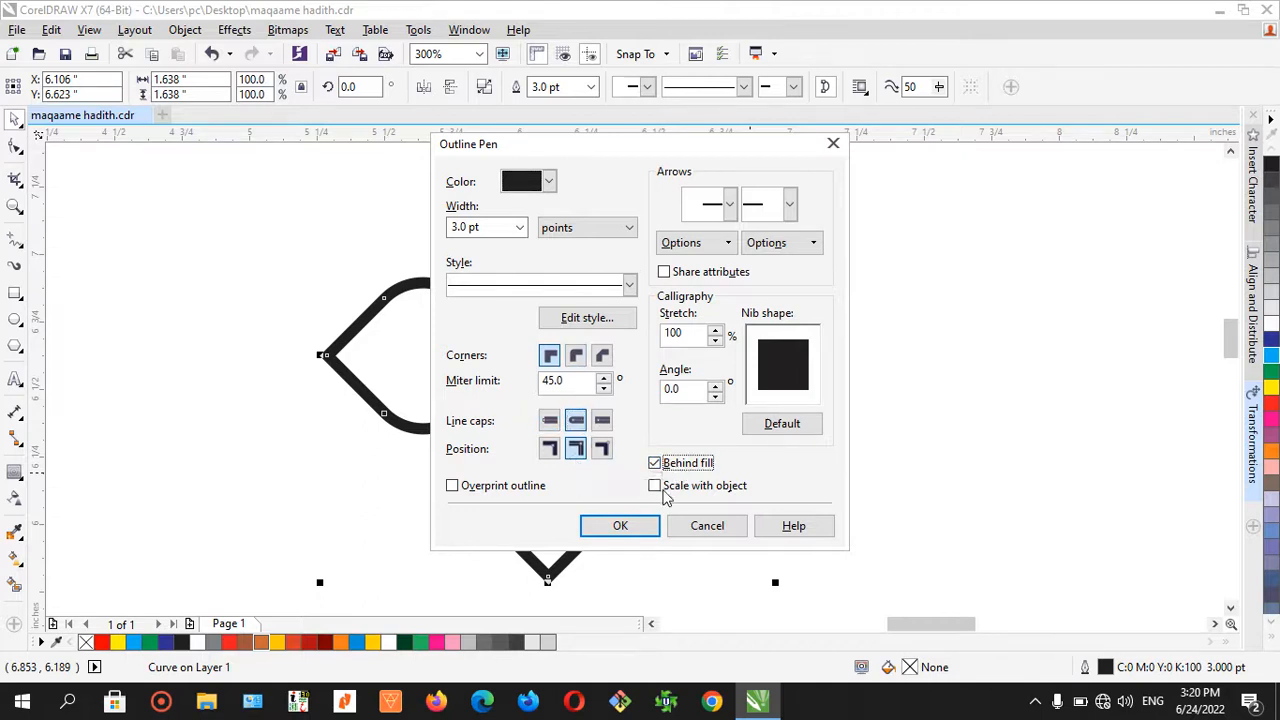
click(683, 487)
click(620, 526)
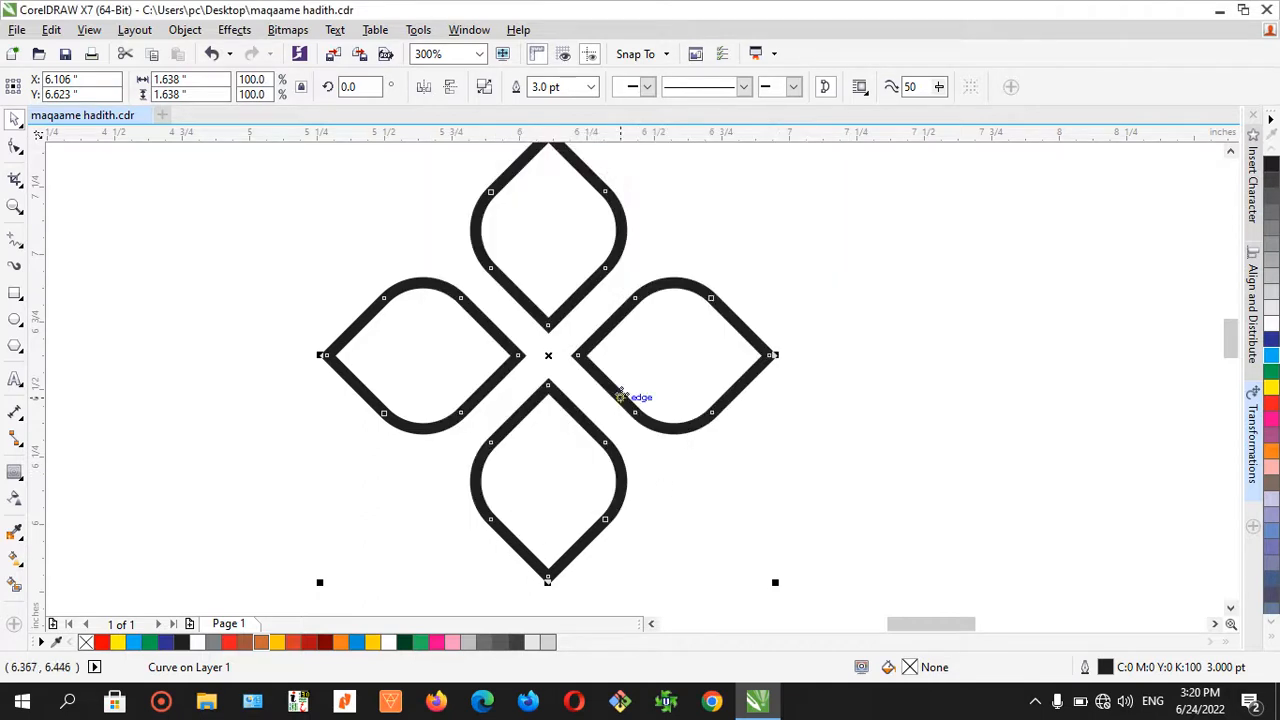
- Duplicate the four-petal curve in place and rotate the copy by 45 degrees
click(772, 368)
click(772, 366)
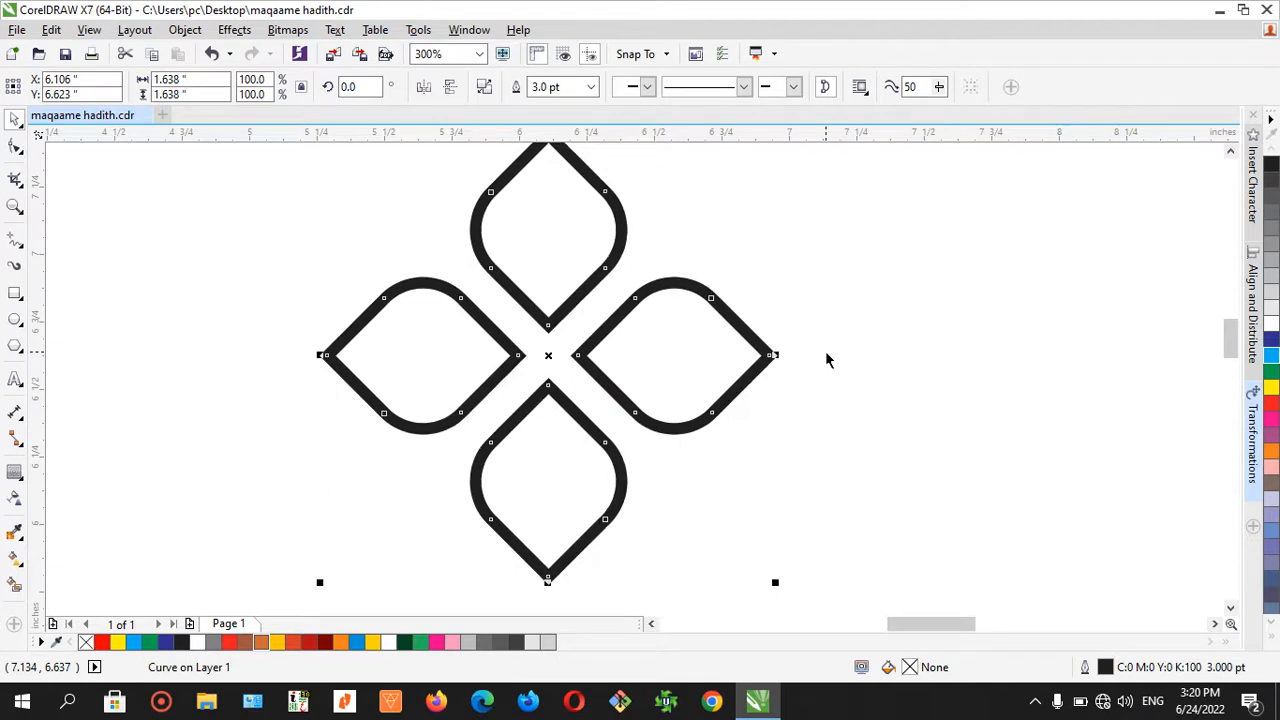
double_click(362, 86)
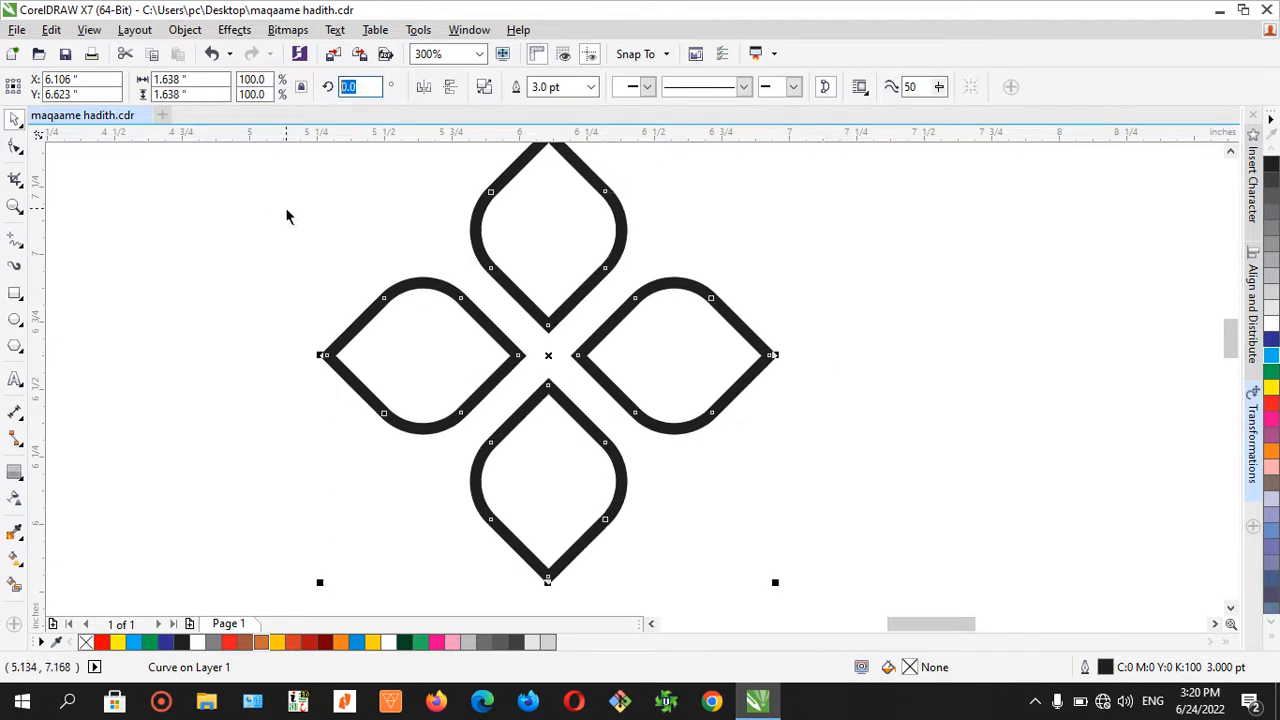
text(45)
key(Return)
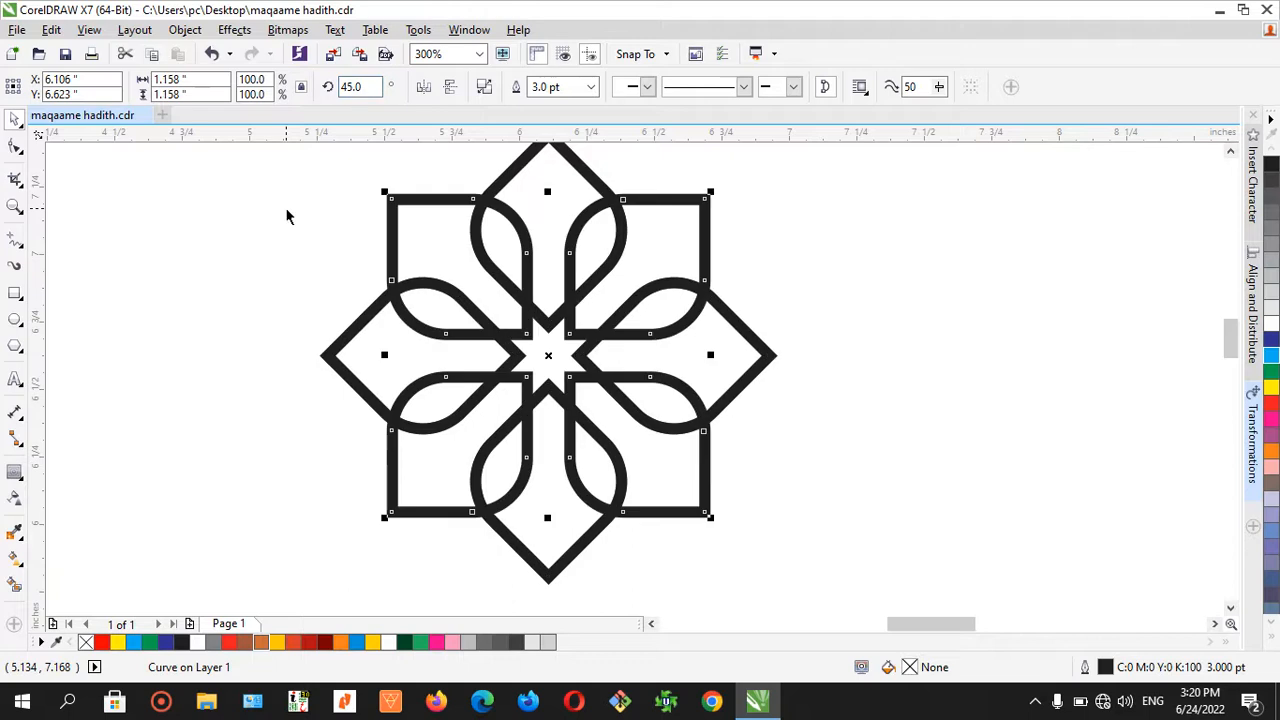
- Set the rotated petal curve's outline colour to cyan blue and the unrotated petal curve's outline to red
click(835, 280)
click(706, 240)
right_click(1271, 355)
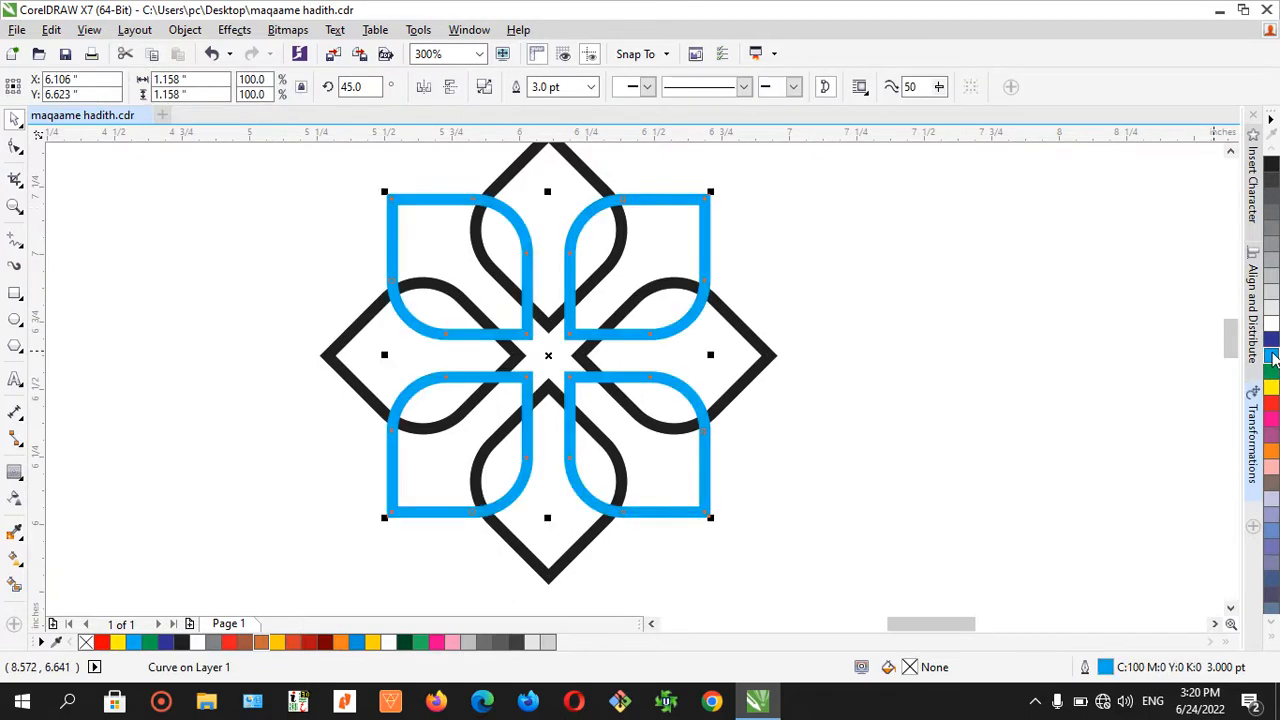
click(1031, 310)
click(740, 335)
right_click(1271, 403)
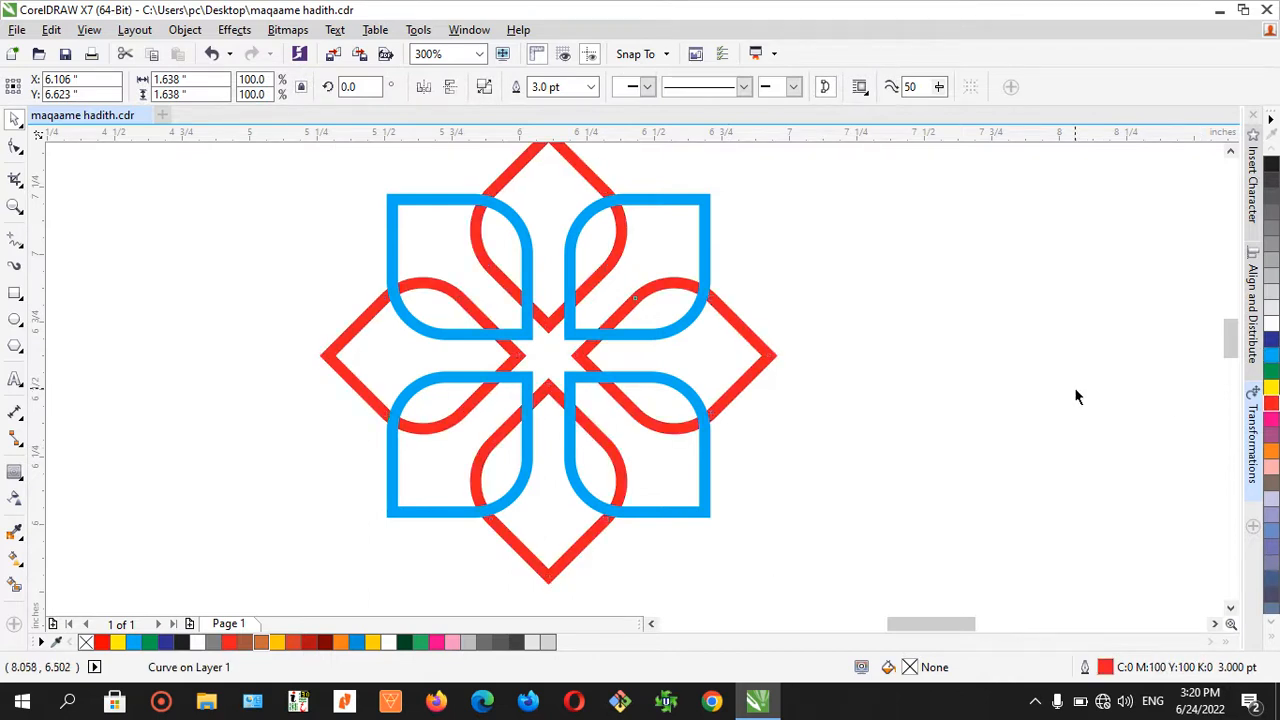
click(858, 372)
- Convert the outline of the blue petal curve to an object
scroll(858, 363, down, 2)
scroll(813, 325, up, 2)
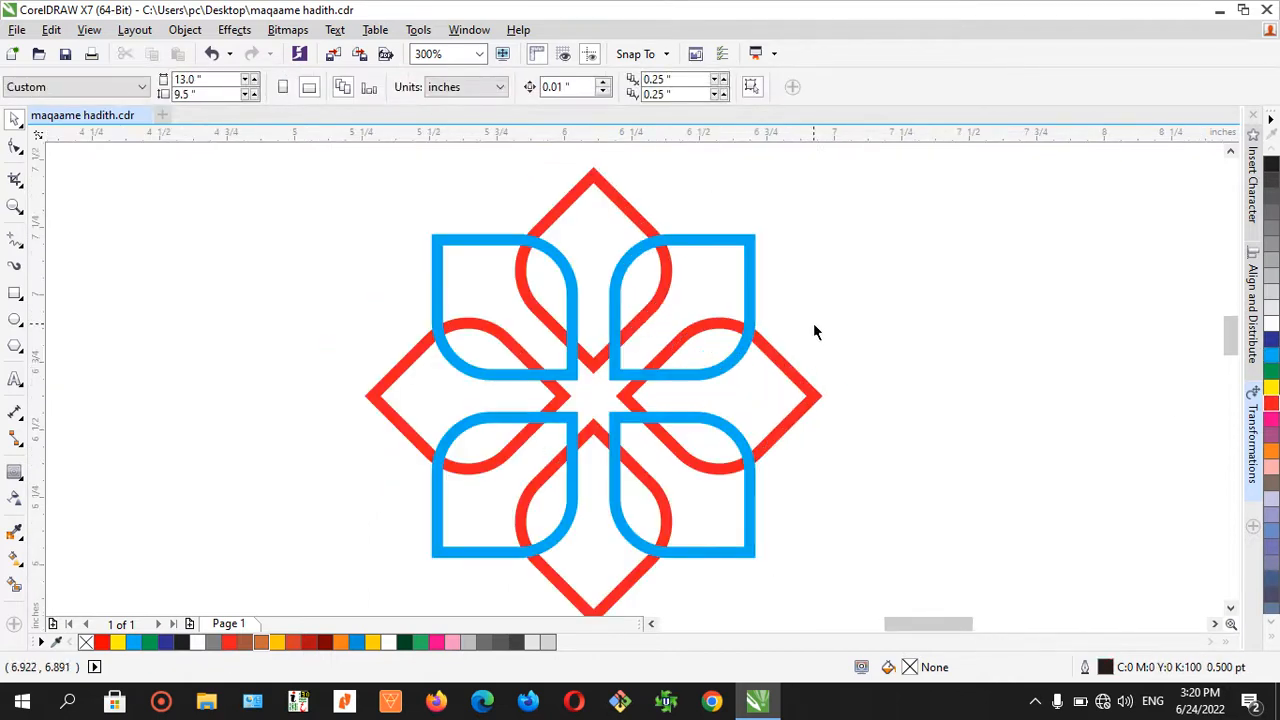
click(709, 245)
scroll(703, 247, up, 3)
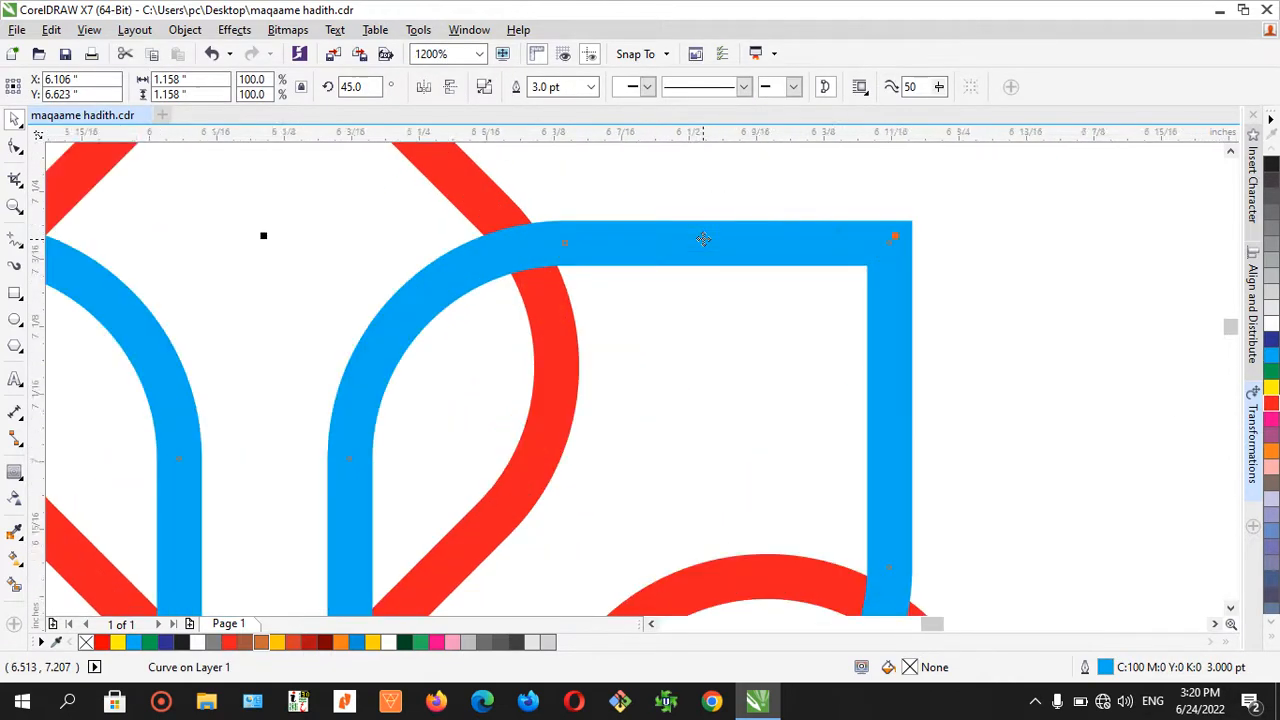
key(F10)
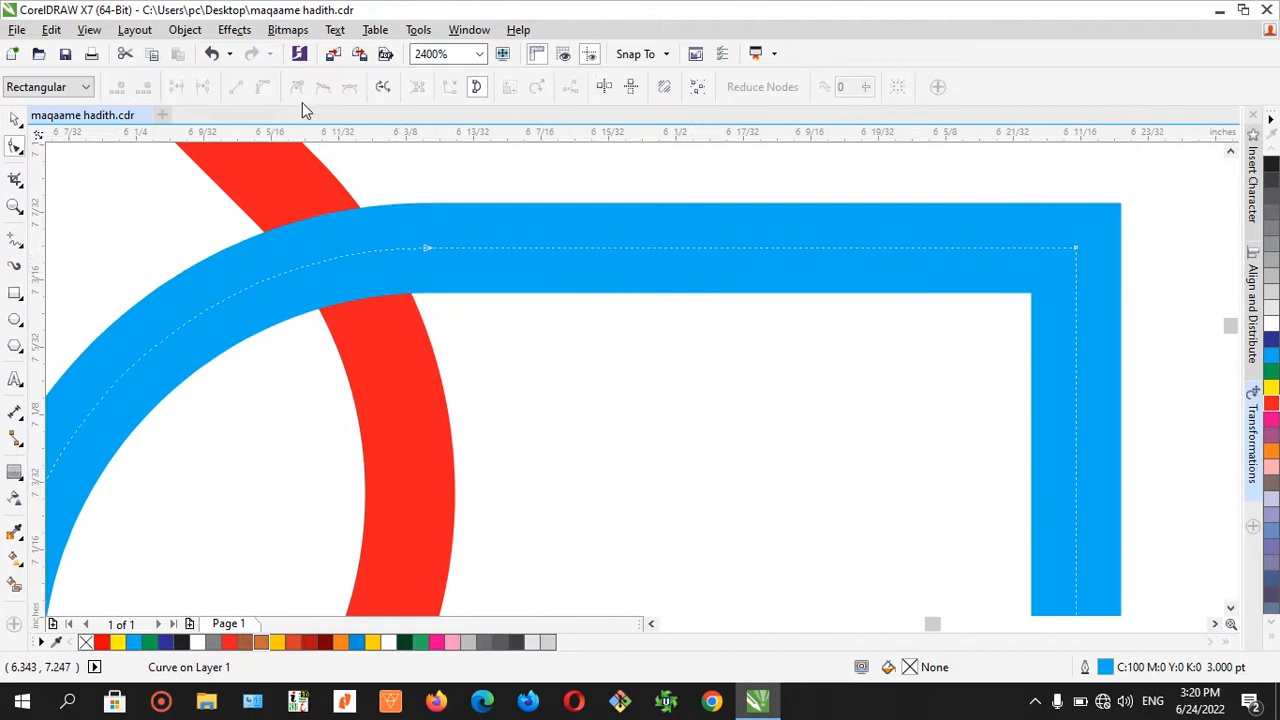
click(185, 29)
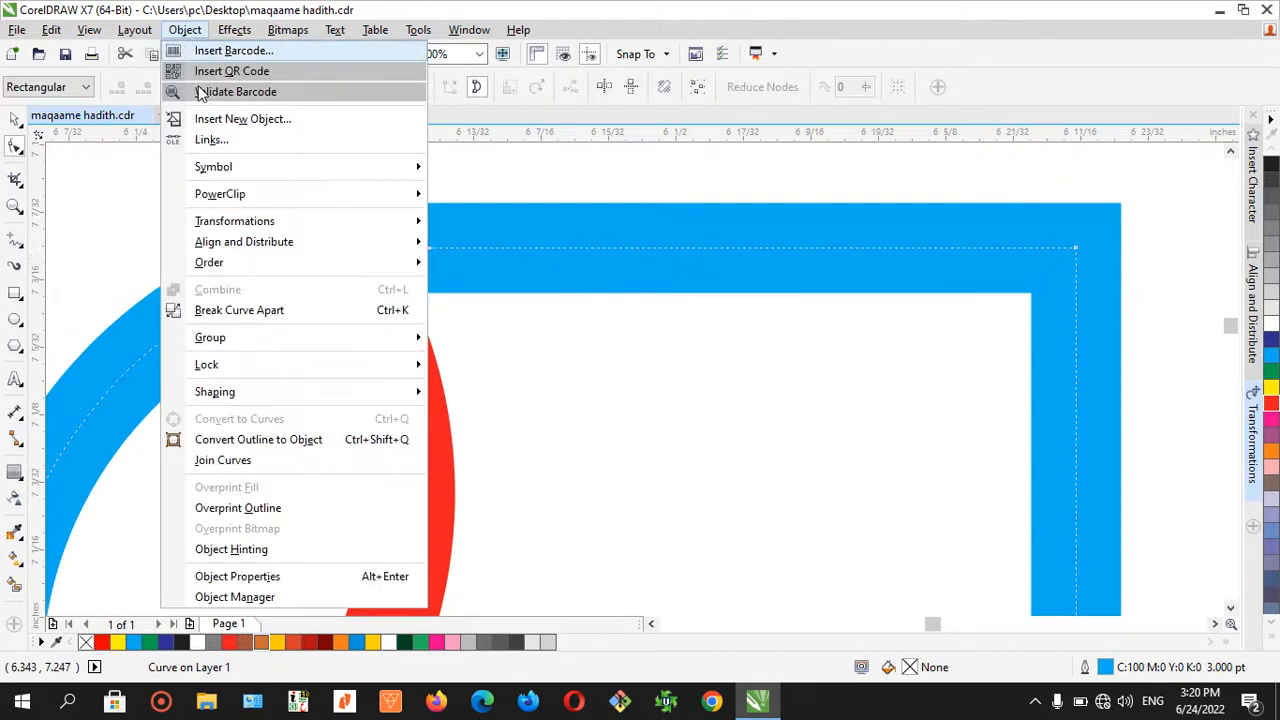
click(307, 445)
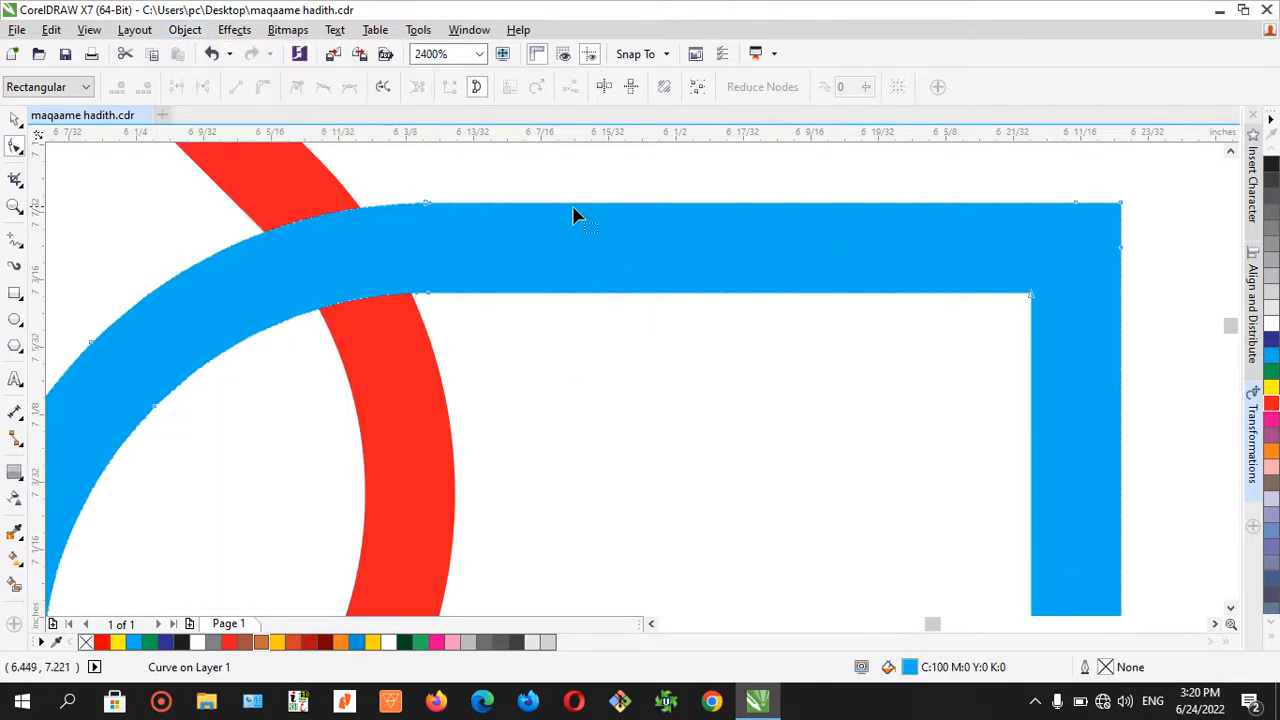
- Convert the outline of the red petal curve to an object and deselect it
click(415, 376)
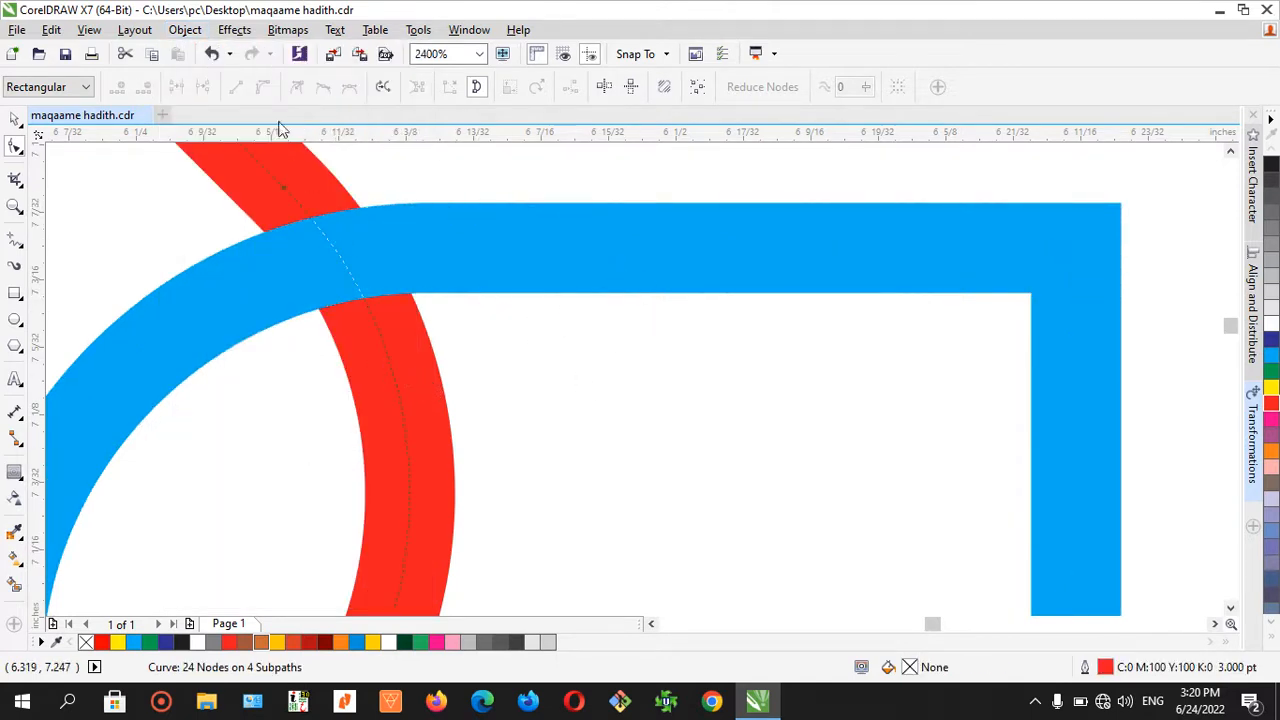
click(185, 29)
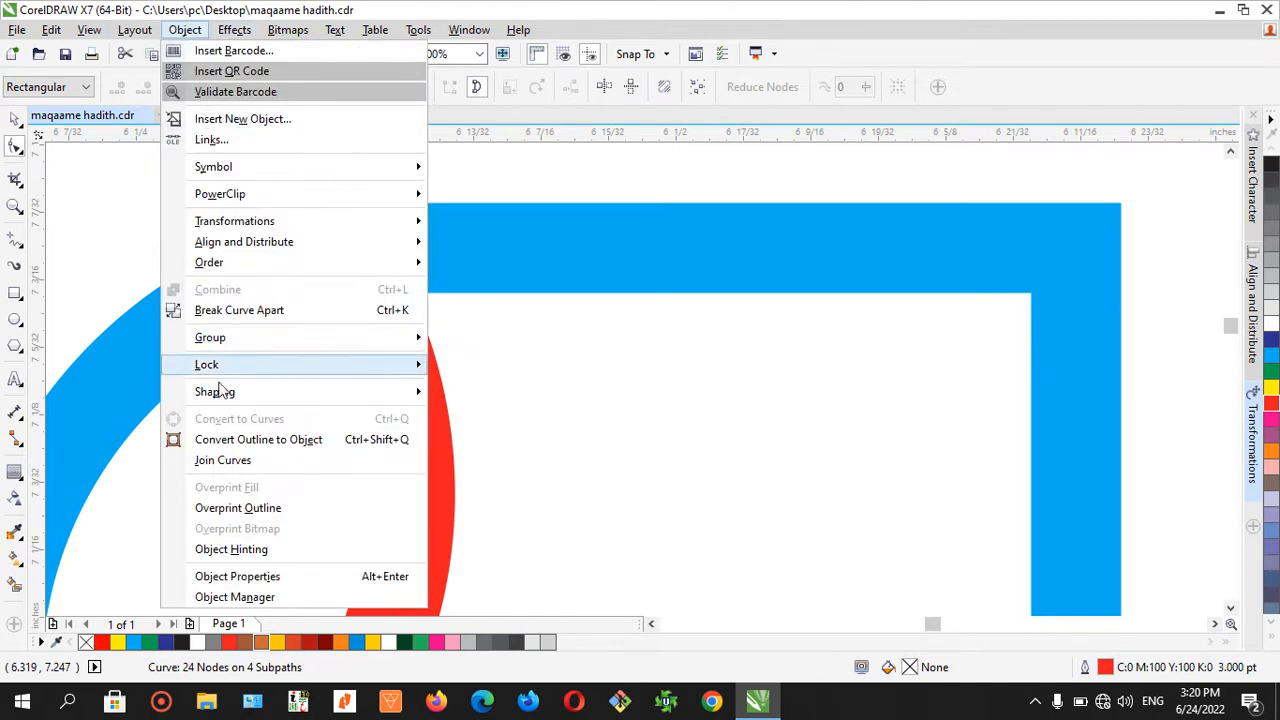
click(283, 445)
click(15, 118)
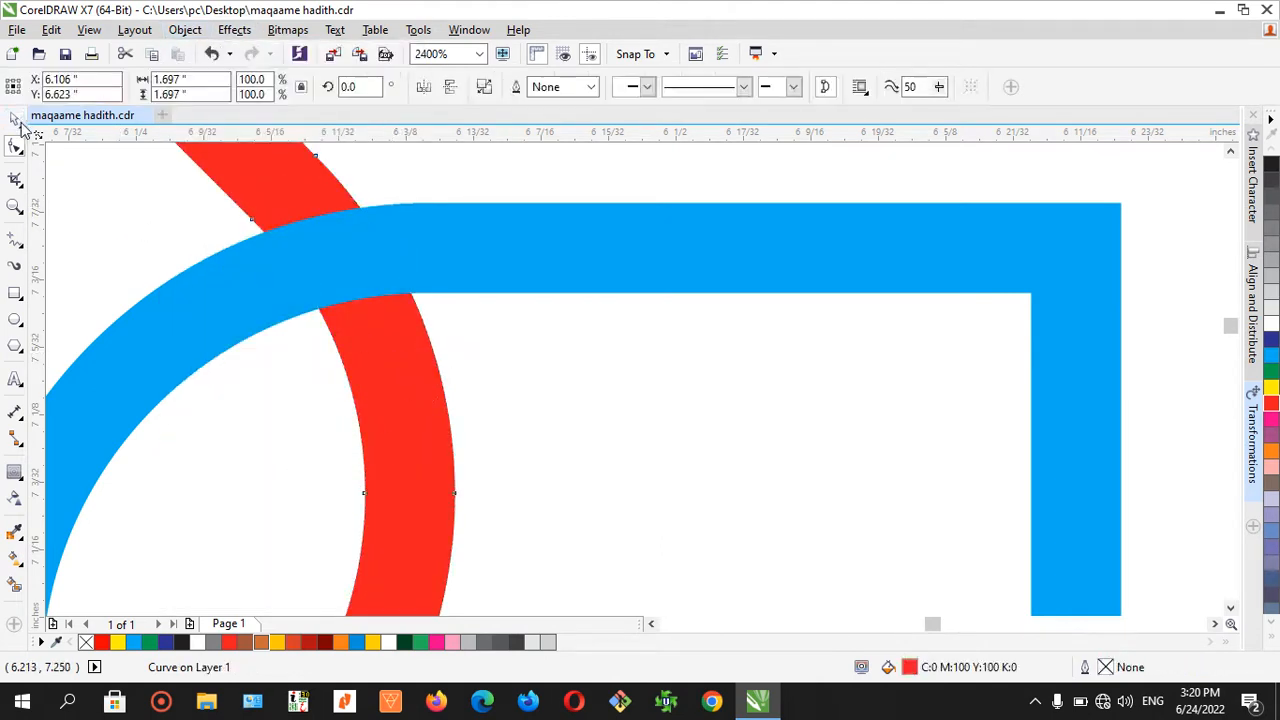
click(765, 412)
- Add a one-step outside contour of 0.01 inch to the blue petals and break the contour group apart
scroll(765, 412, down, 2)
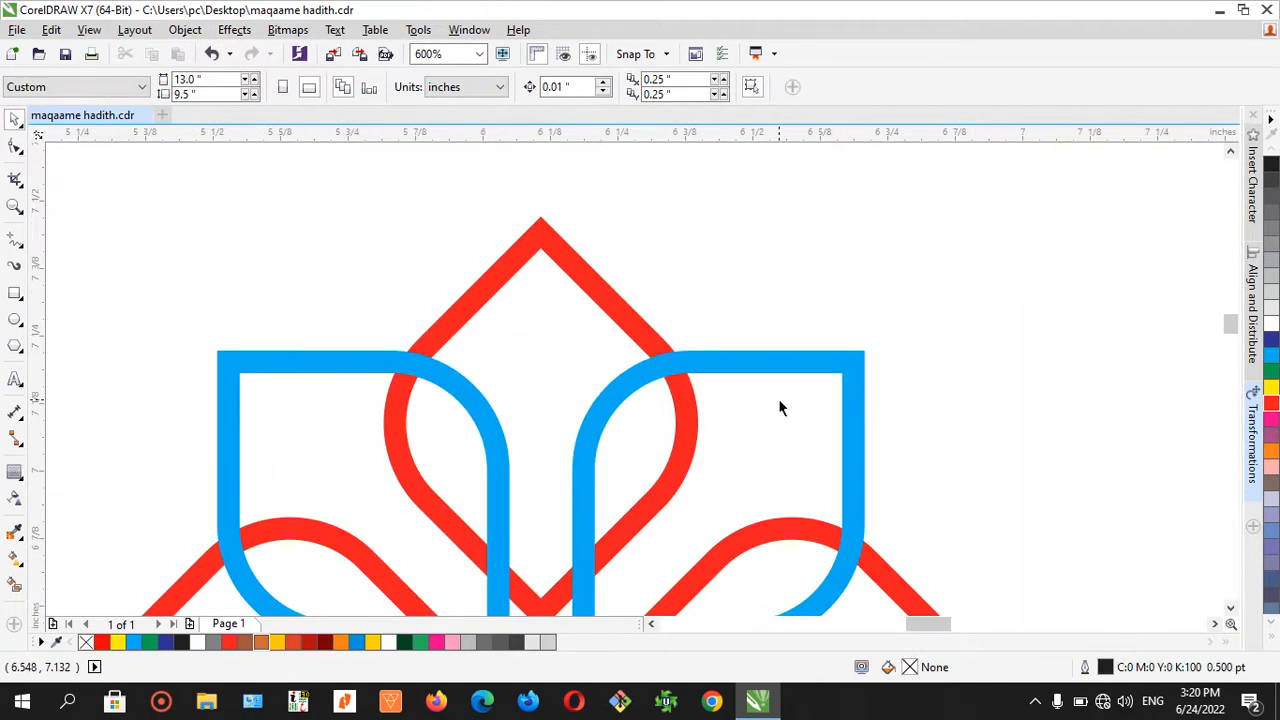
click(741, 364)
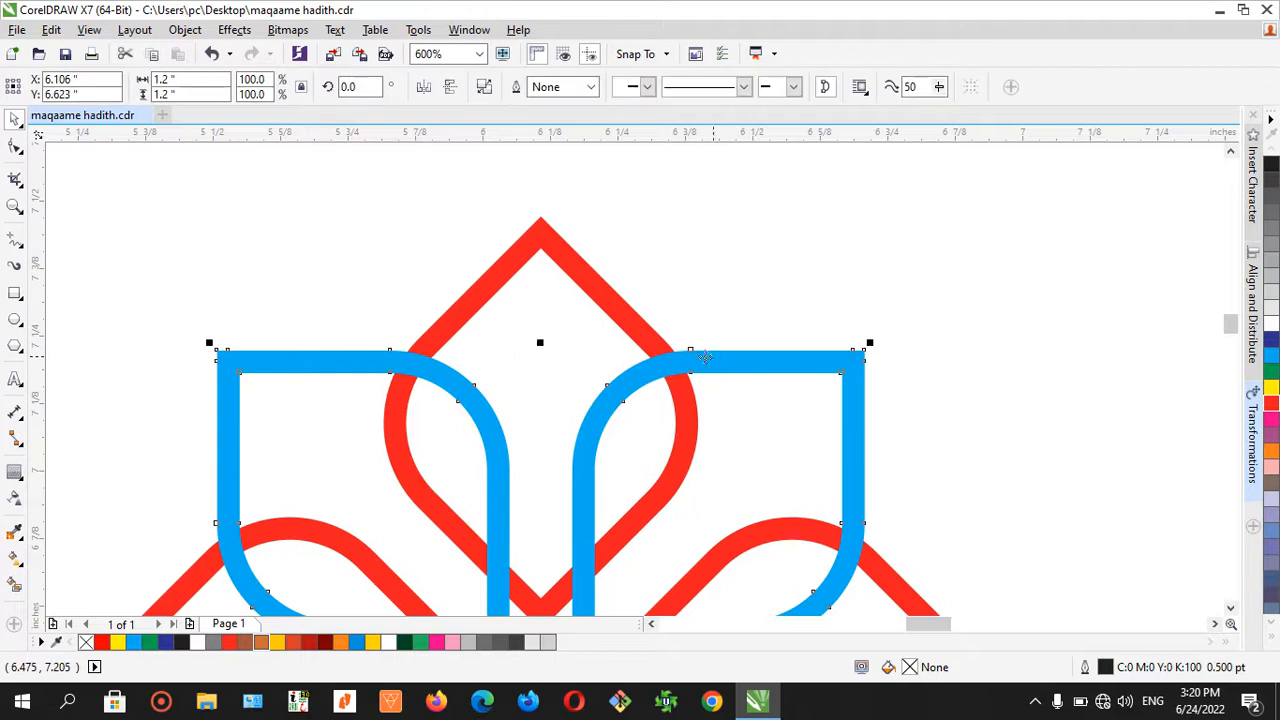
click(14, 474)
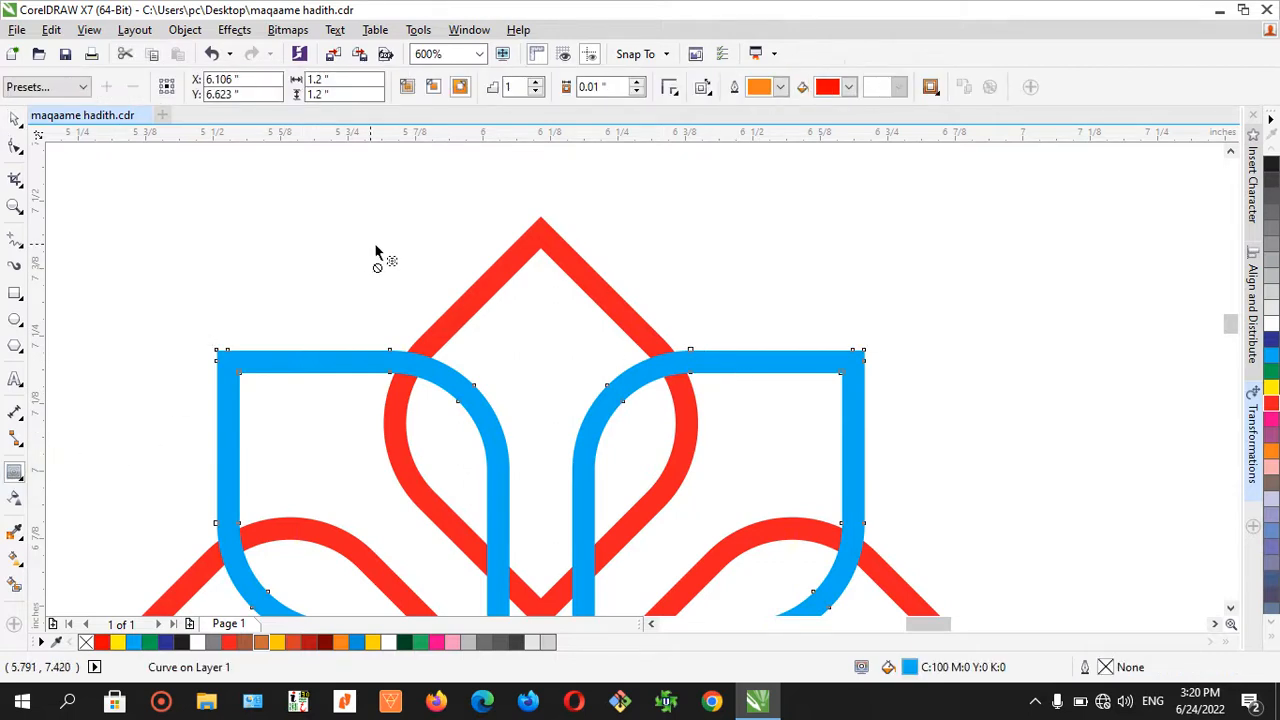
click(463, 88)
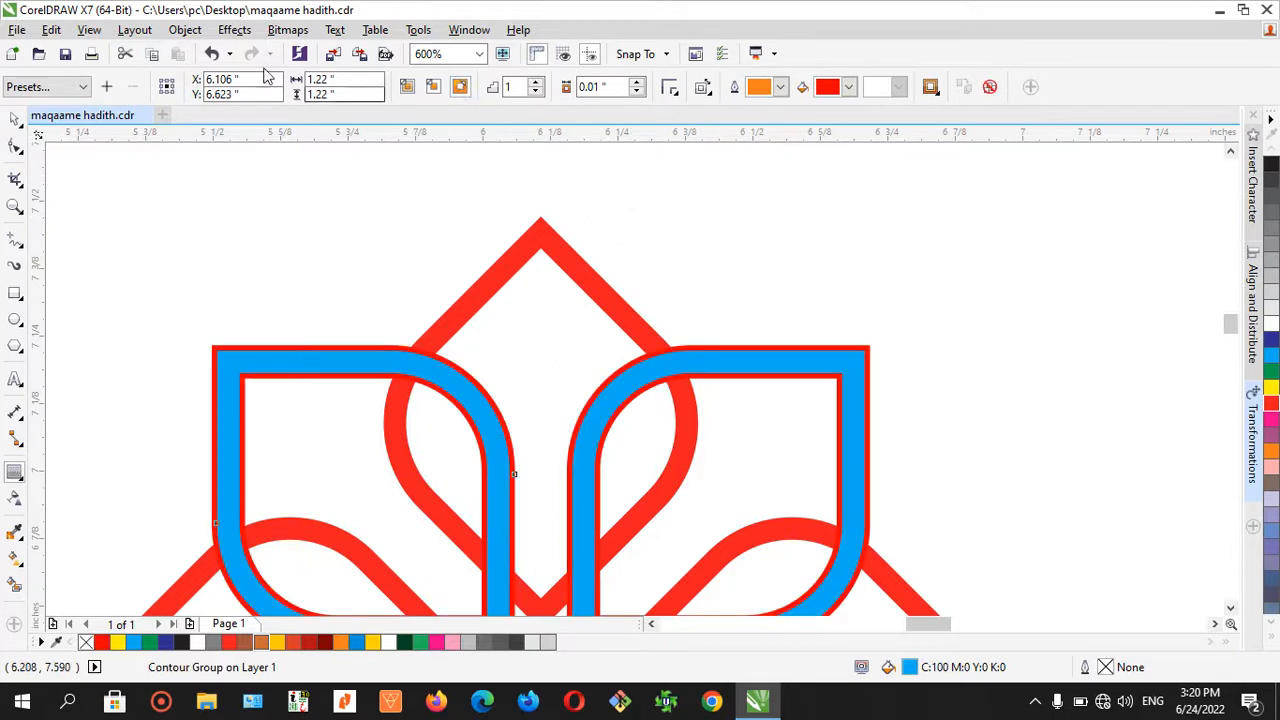
click(186, 32)
click(251, 312)
click(15, 120)
click(503, 303)
- Add a one-step outside contour of 0.01 inch to the red petals and give it a purple fill
click(484, 280)
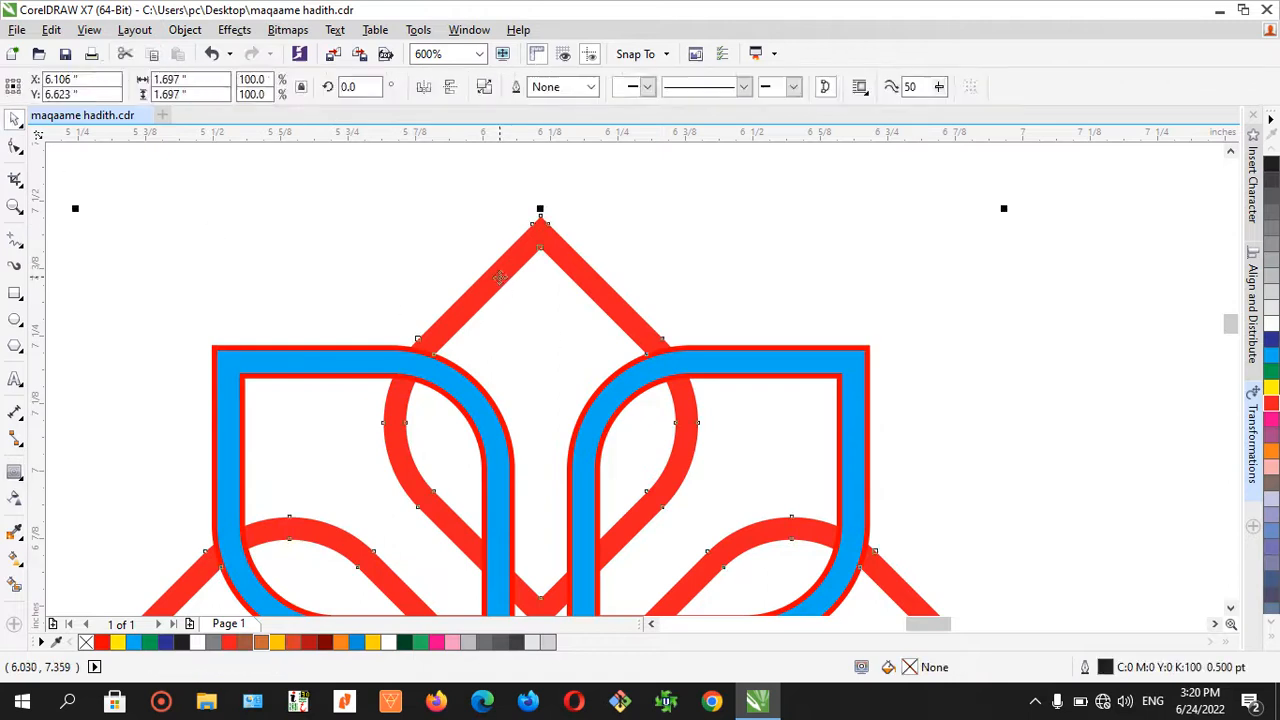
click(15, 471)
click(459, 88)
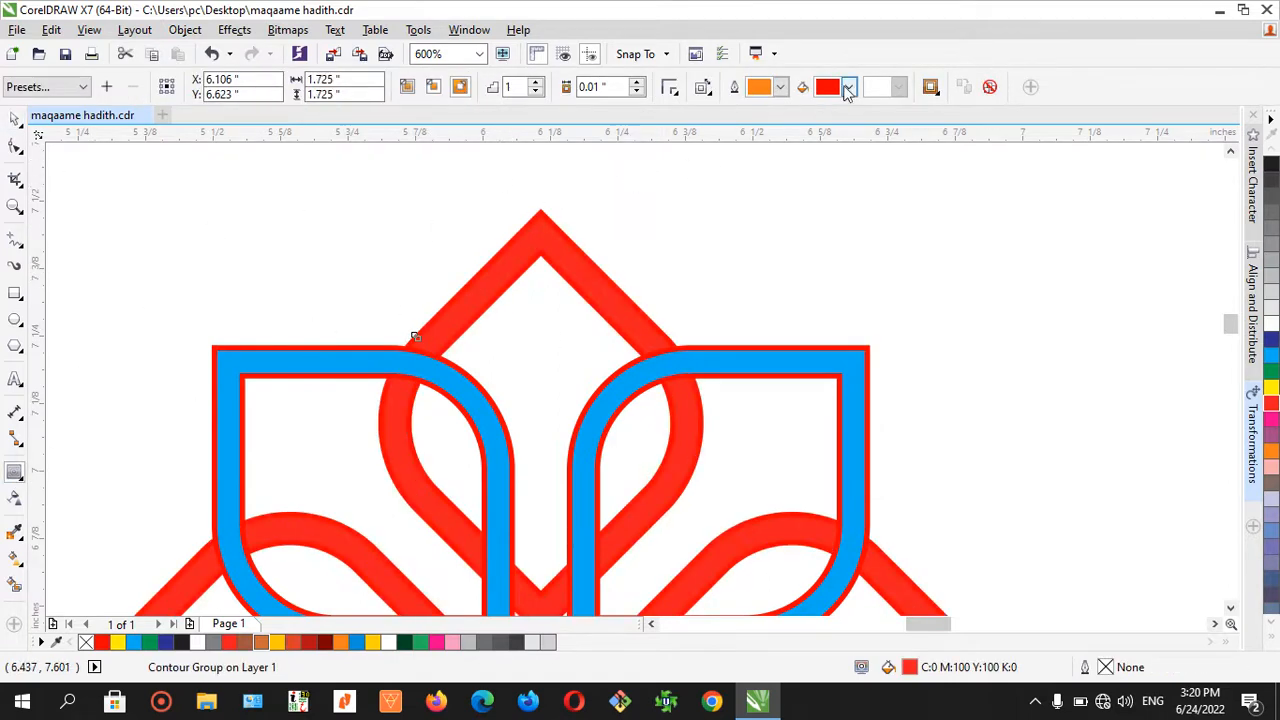
click(849, 87)
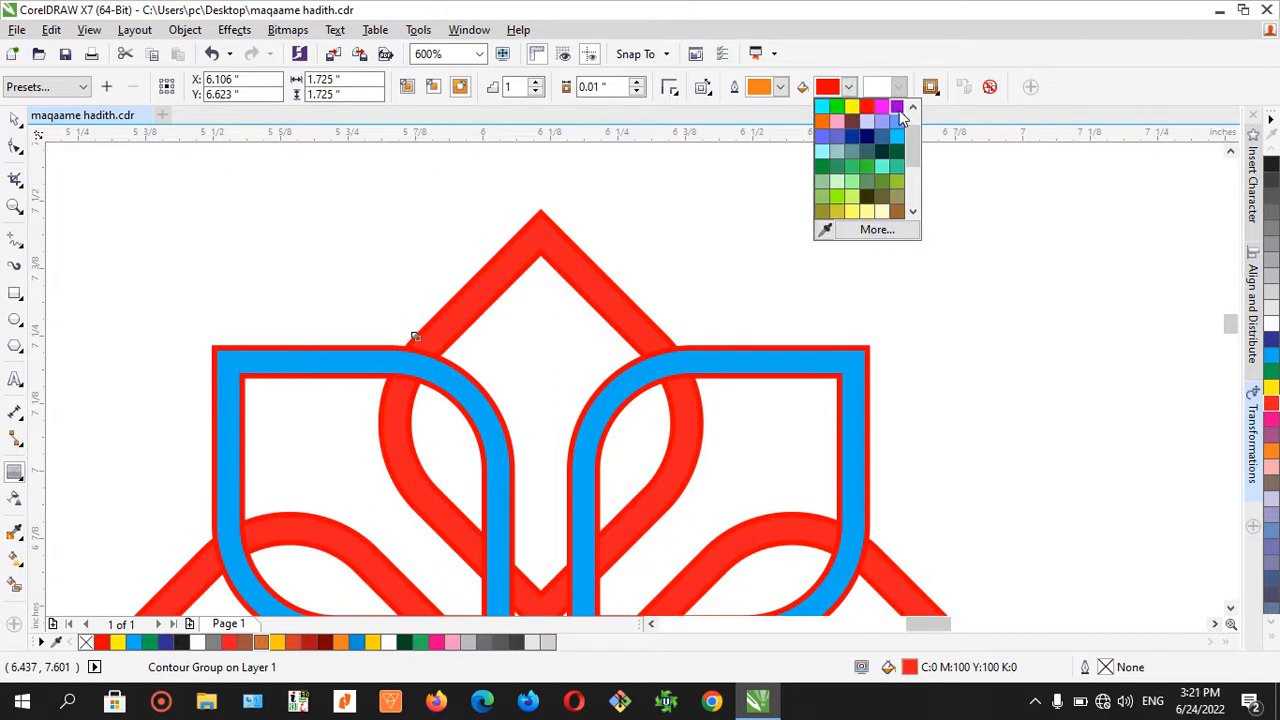
click(897, 106)
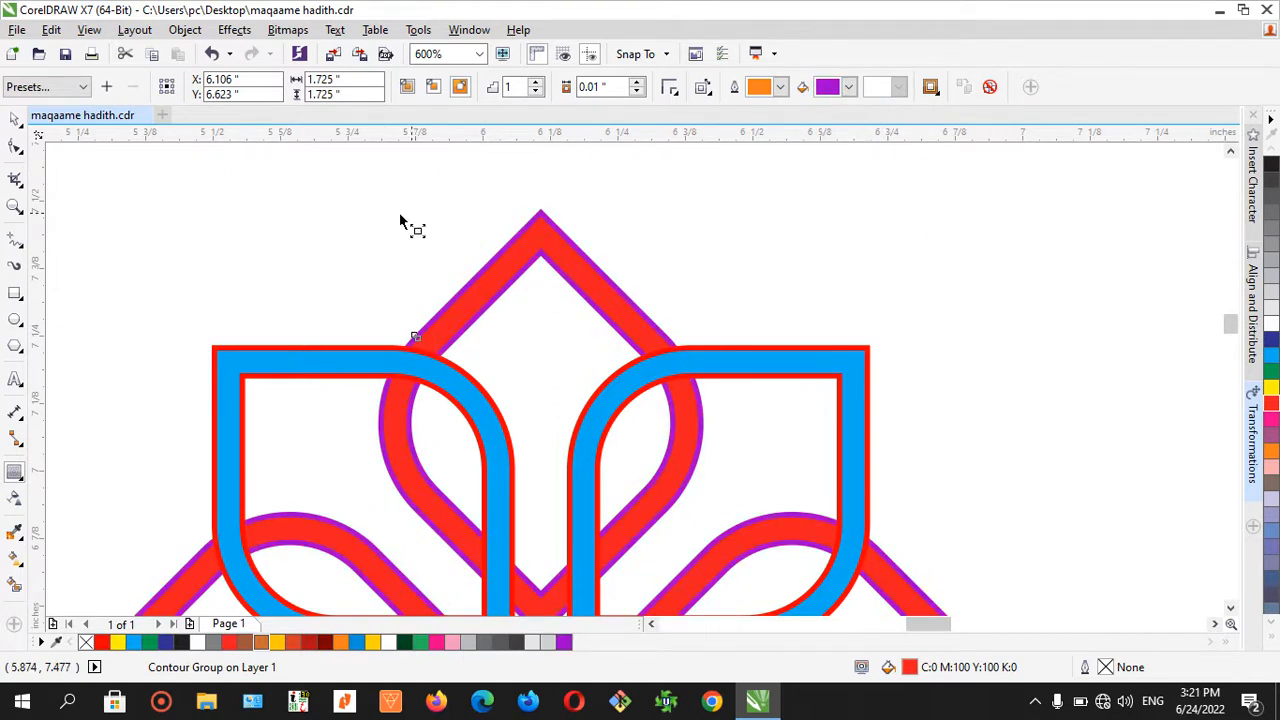
- Break the red petals' contour group apart and return to the Pick tool with nothing selected
click(281, 37)
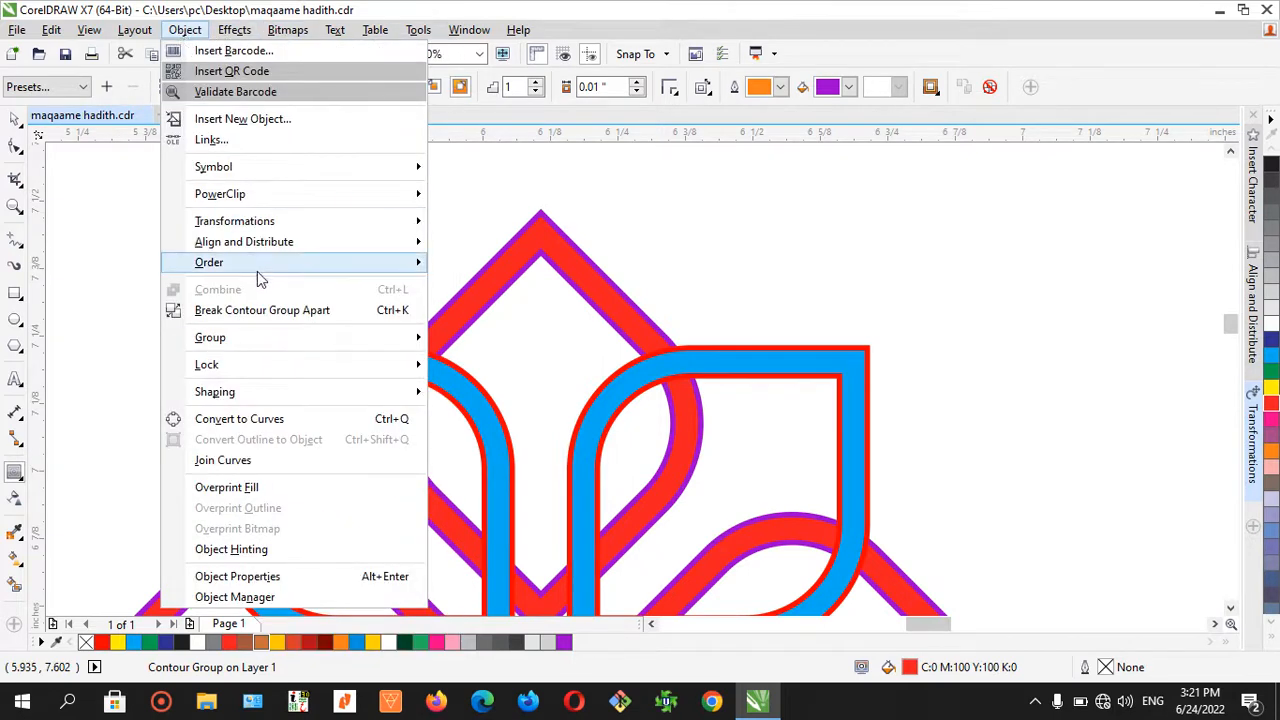
click(262, 312)
key(Escape)
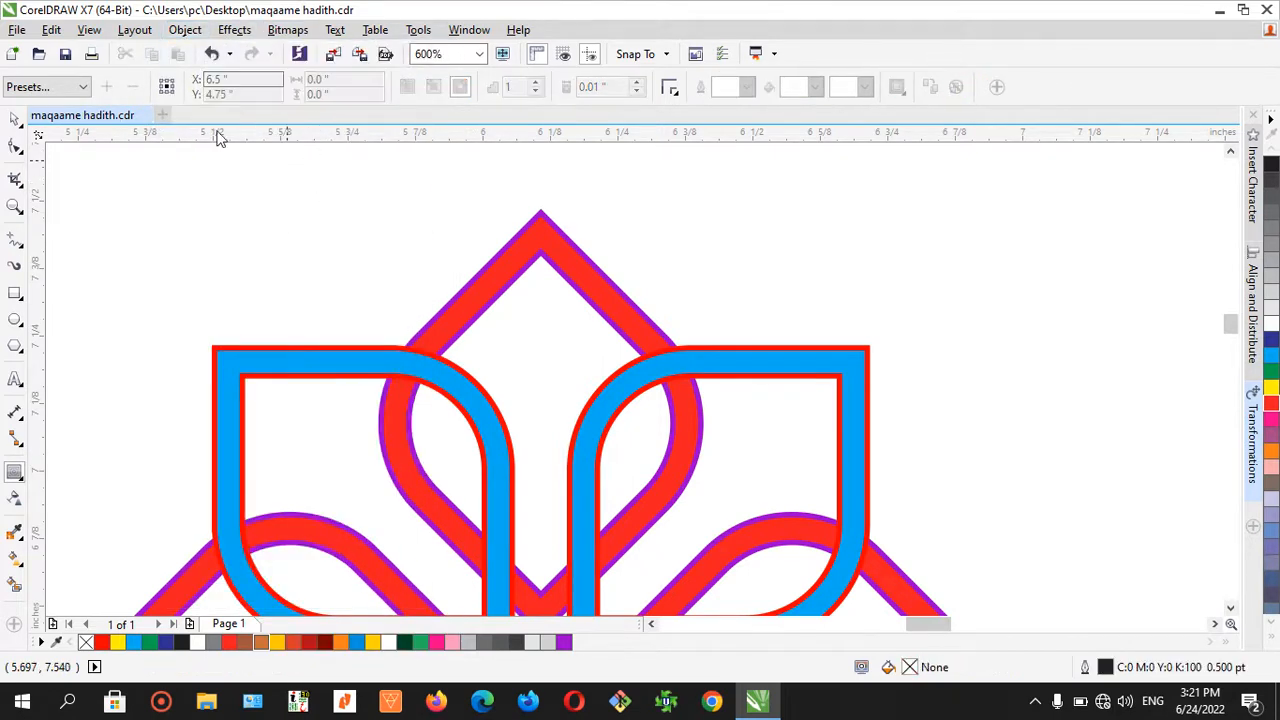
click(15, 118)
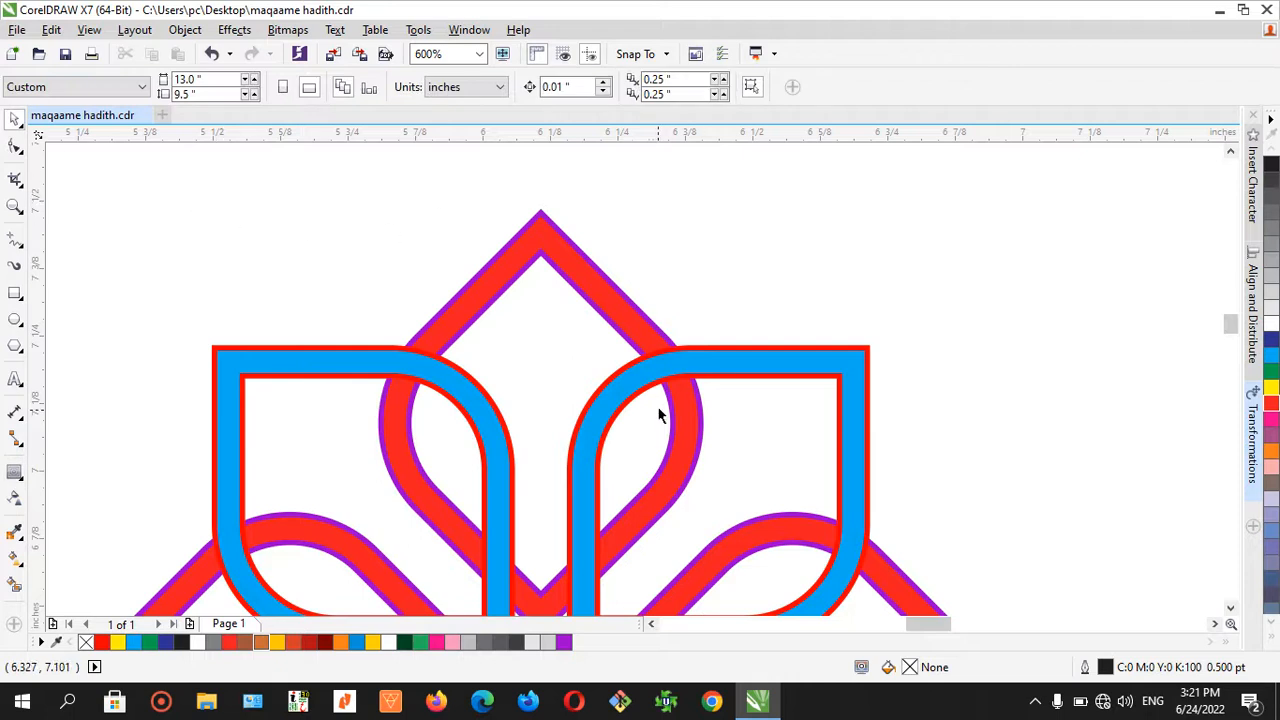
- Fill the separated contour around the blue petals with green
scroll(658, 413, up, 3)
scroll(657, 411, down, 3)
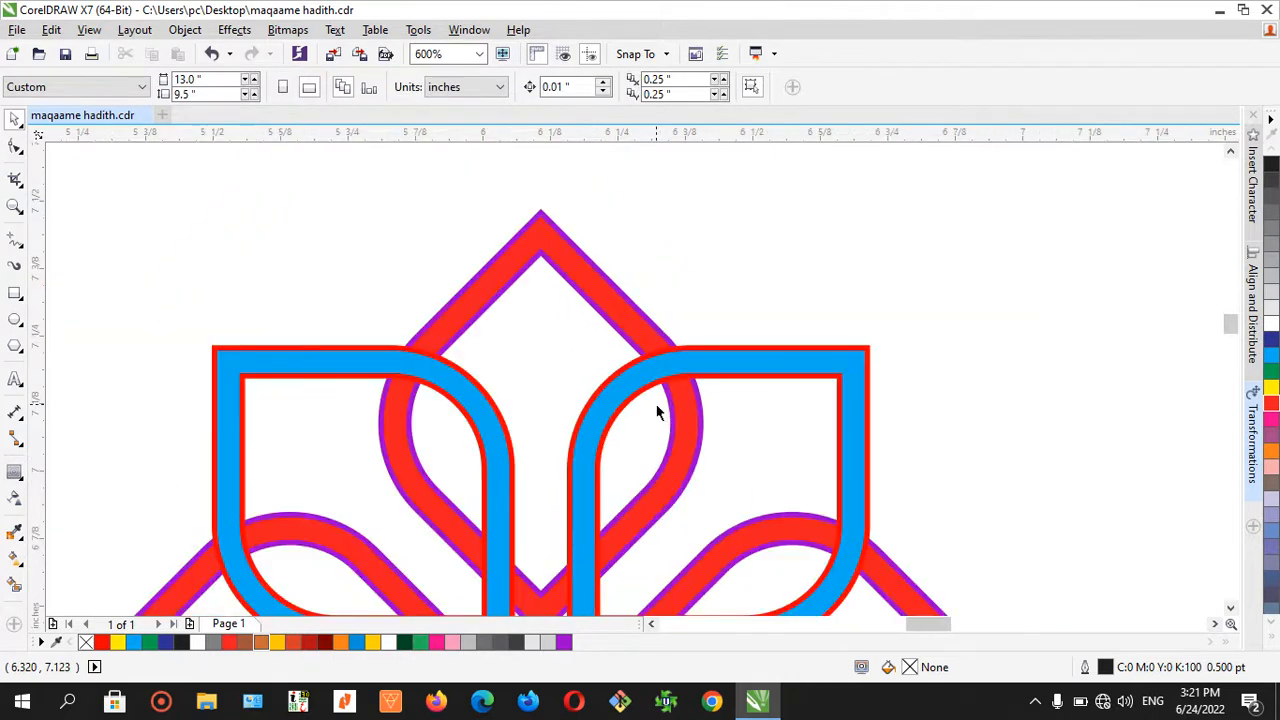
click(712, 358)
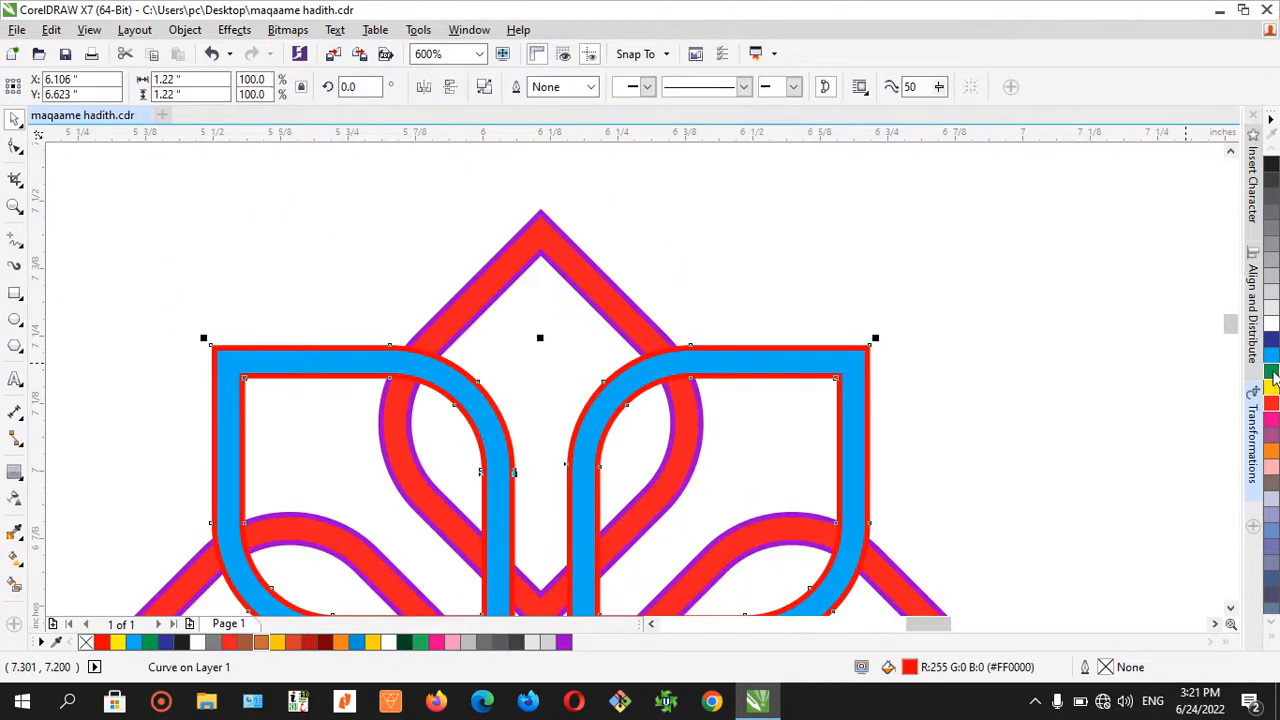
right_click(1272, 372)
click(843, 338)
scroll(650, 356, up, 3)
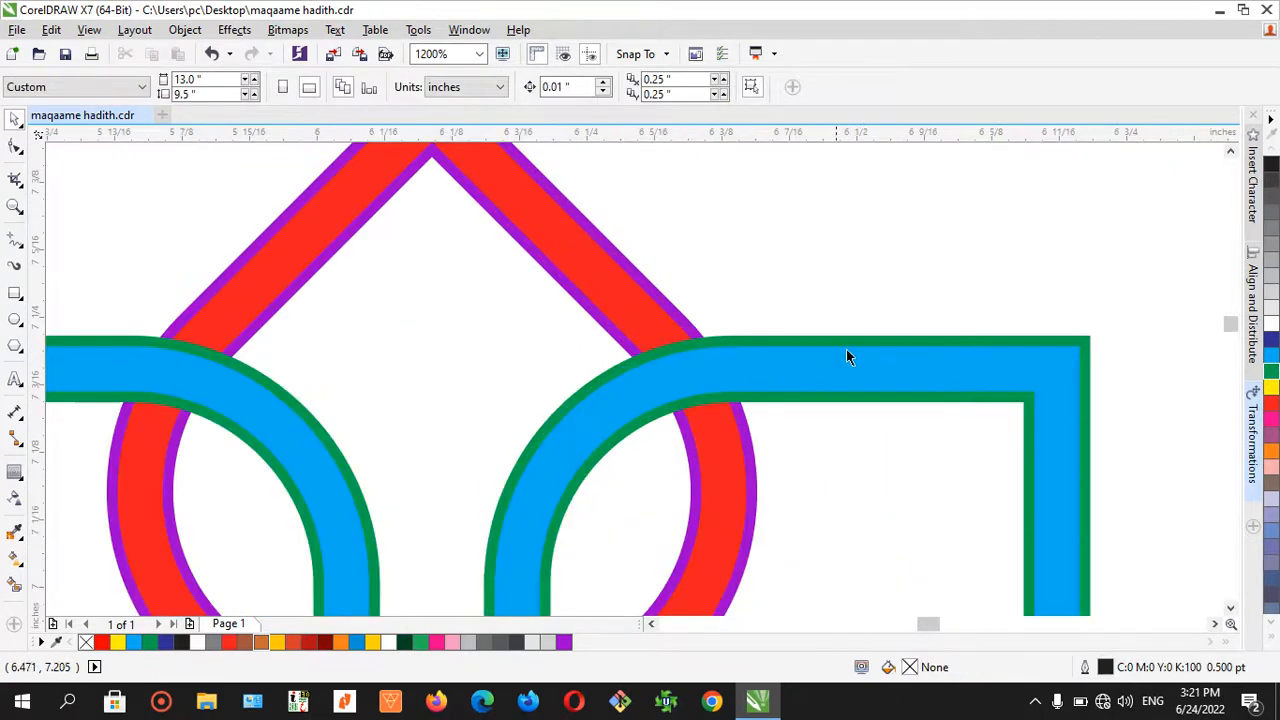
click(1050, 349)
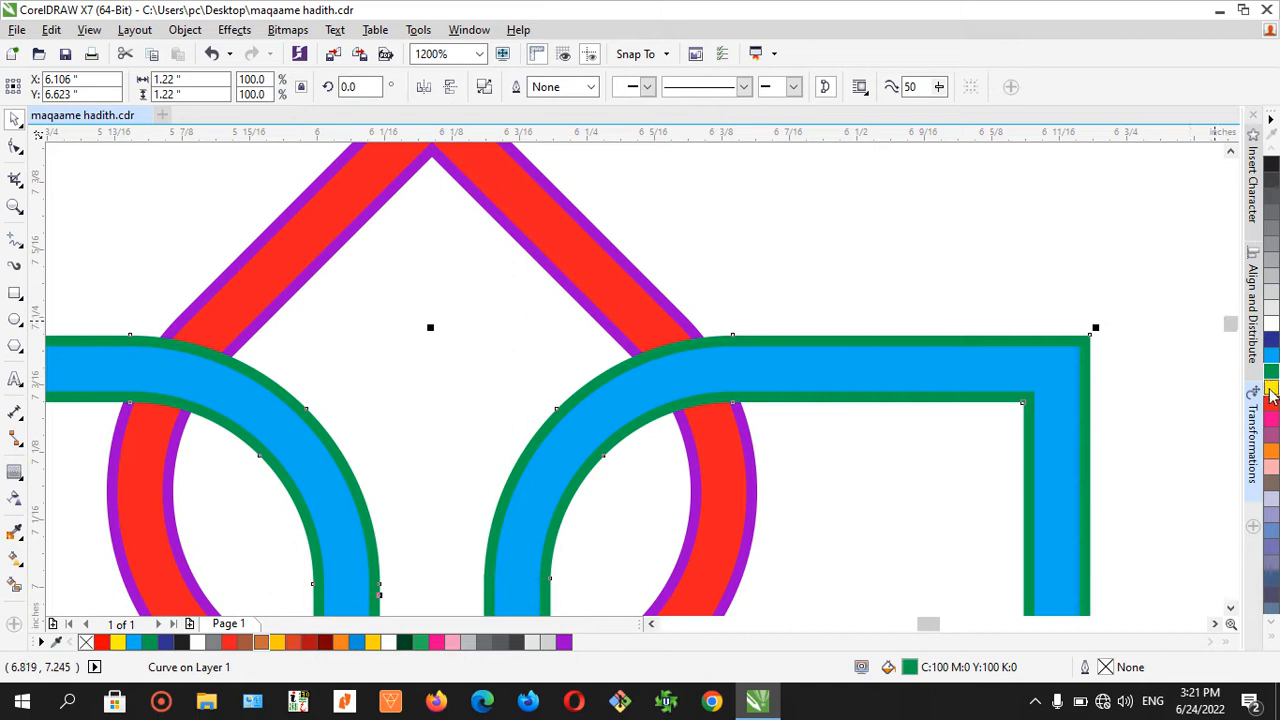
click(977, 257)
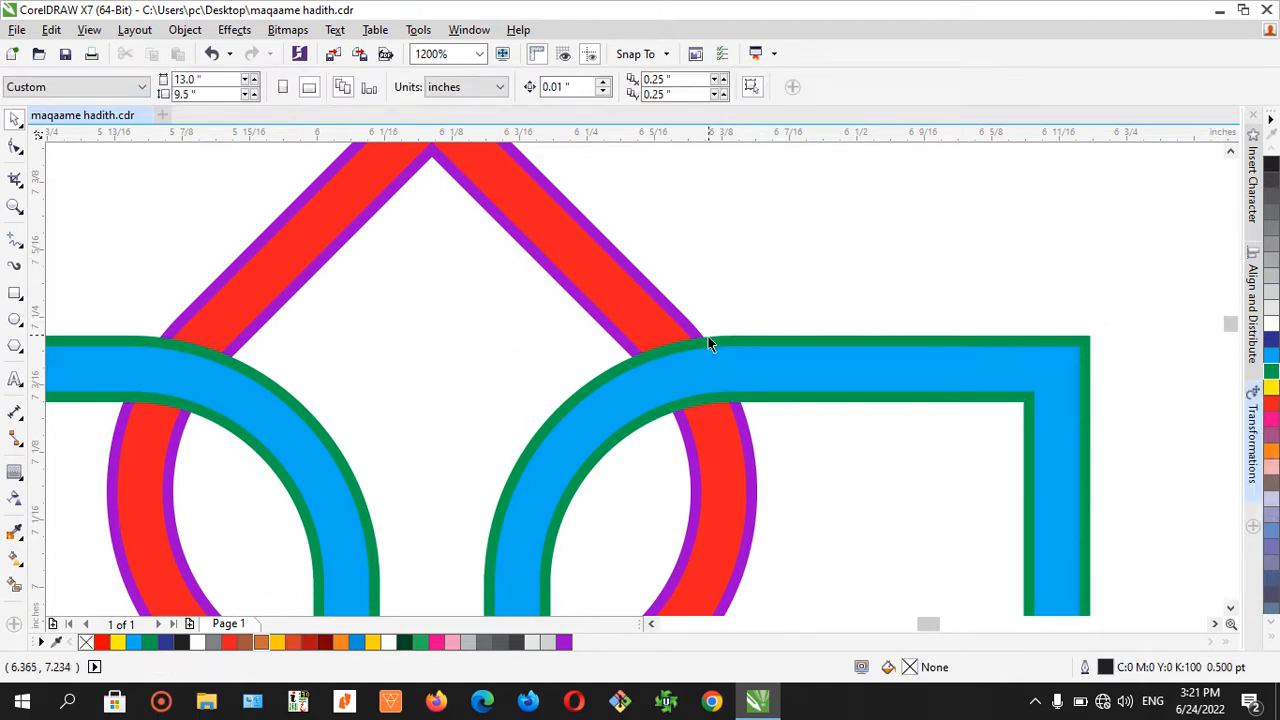
- Draw a closed four-sided Pen shape about 0.16 by 0.2 inch around the outer crossing of the upper-right blue petal and the right red petal
scroll(661, 350, down, 2)
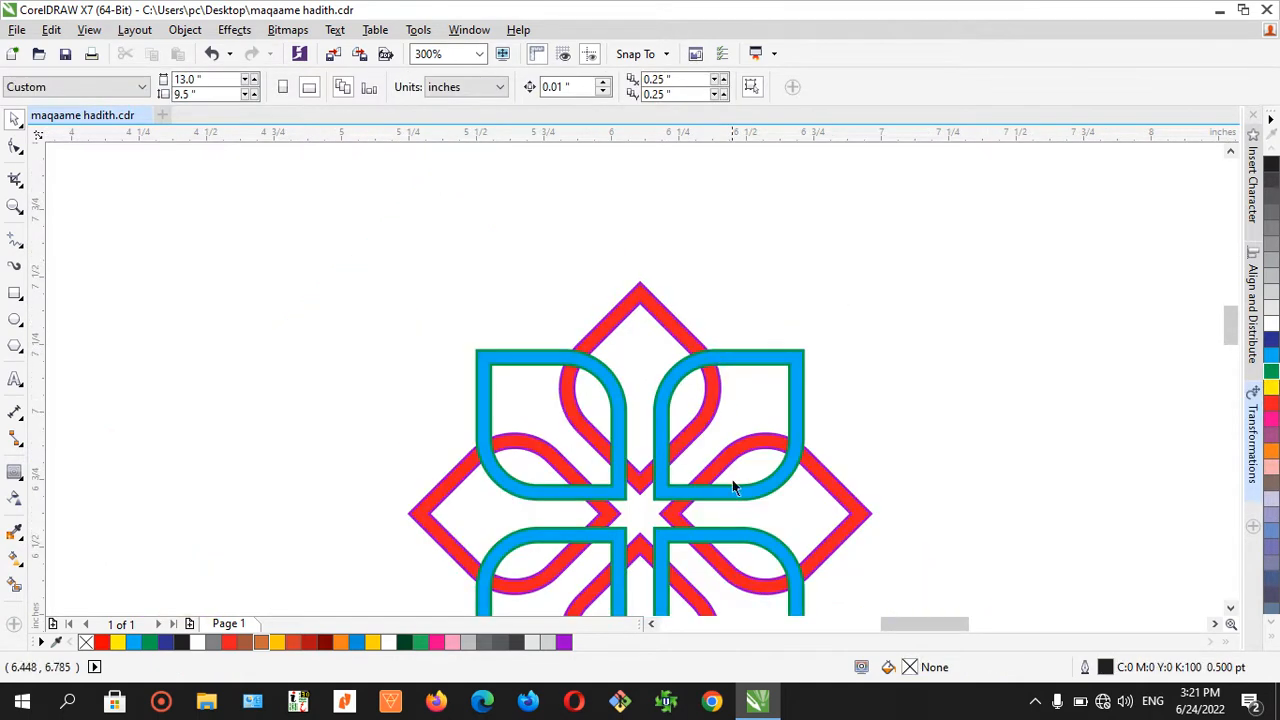
scroll(732, 479, up, 1)
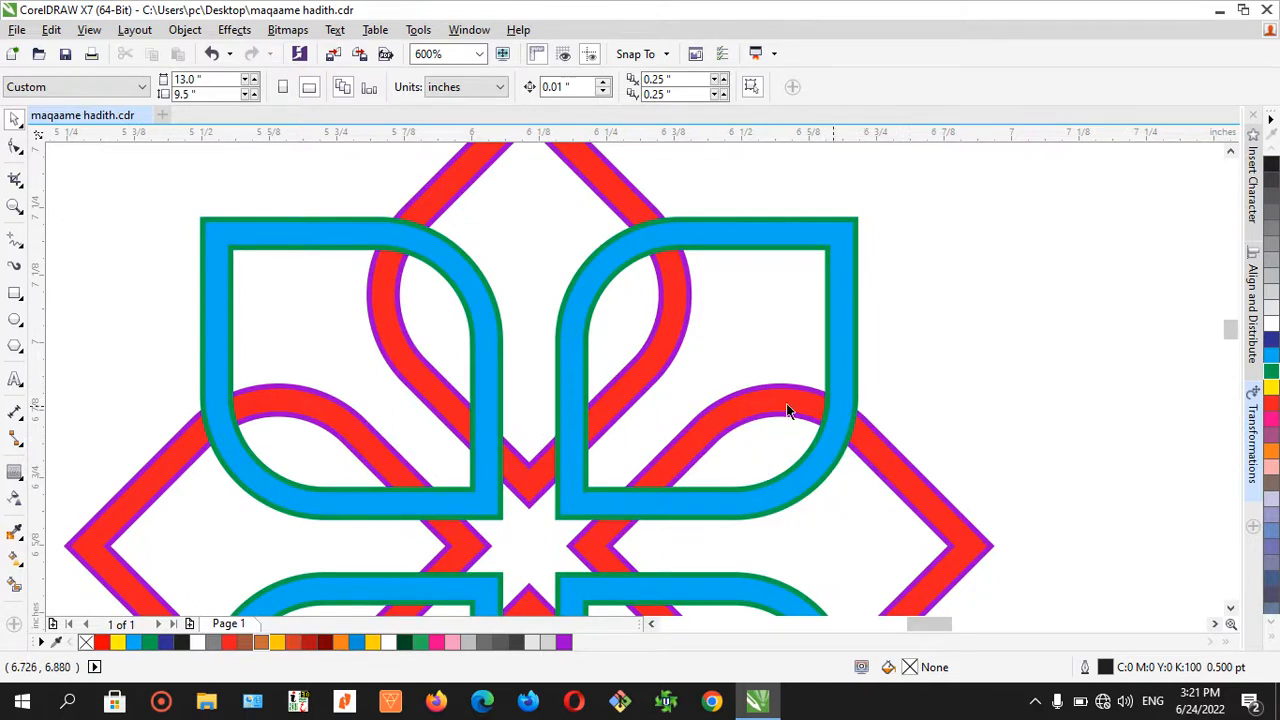
click(16, 242)
click(70, 300)
scroll(809, 487, up, 2)
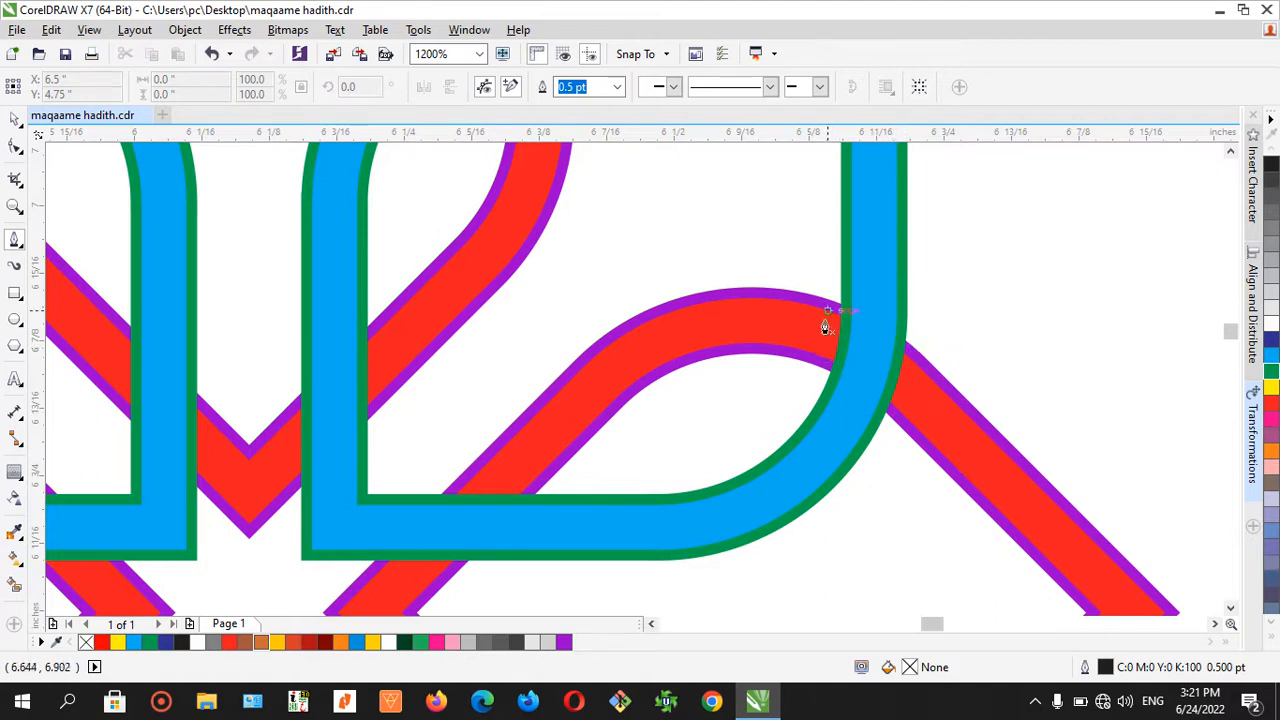
click(819, 253)
click(949, 296)
click(894, 468)
click(778, 387)
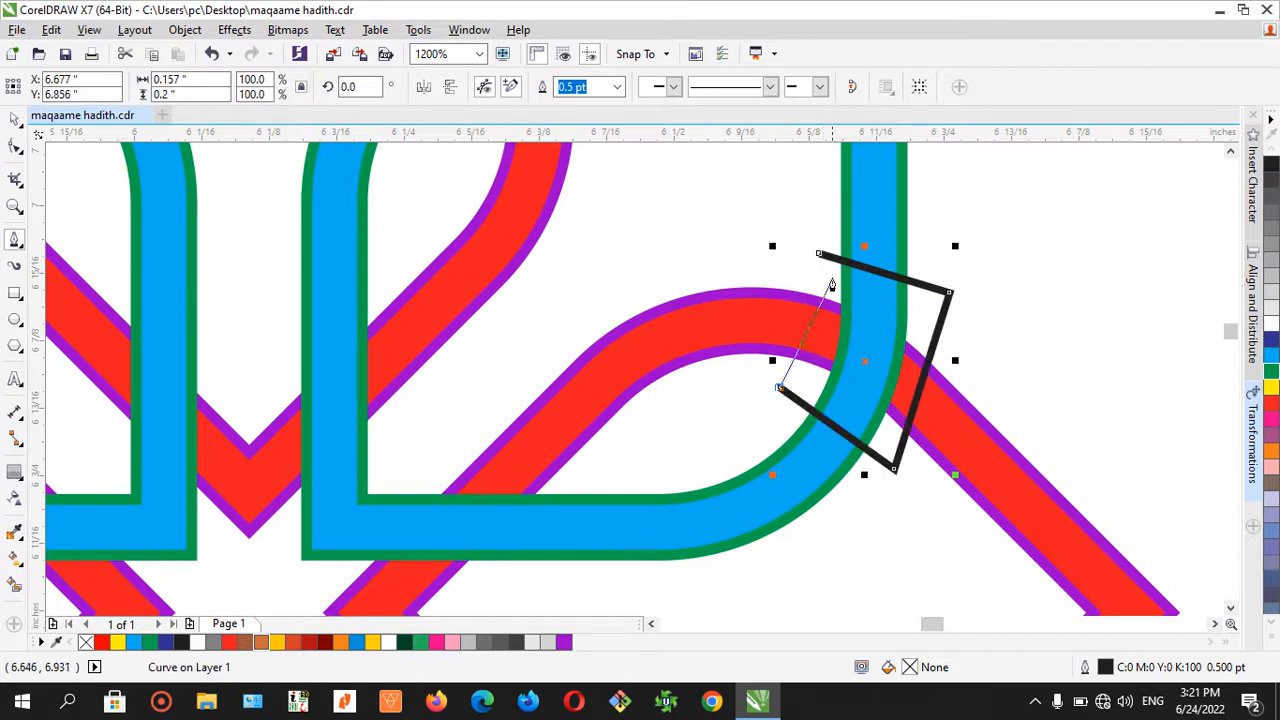
click(819, 255)
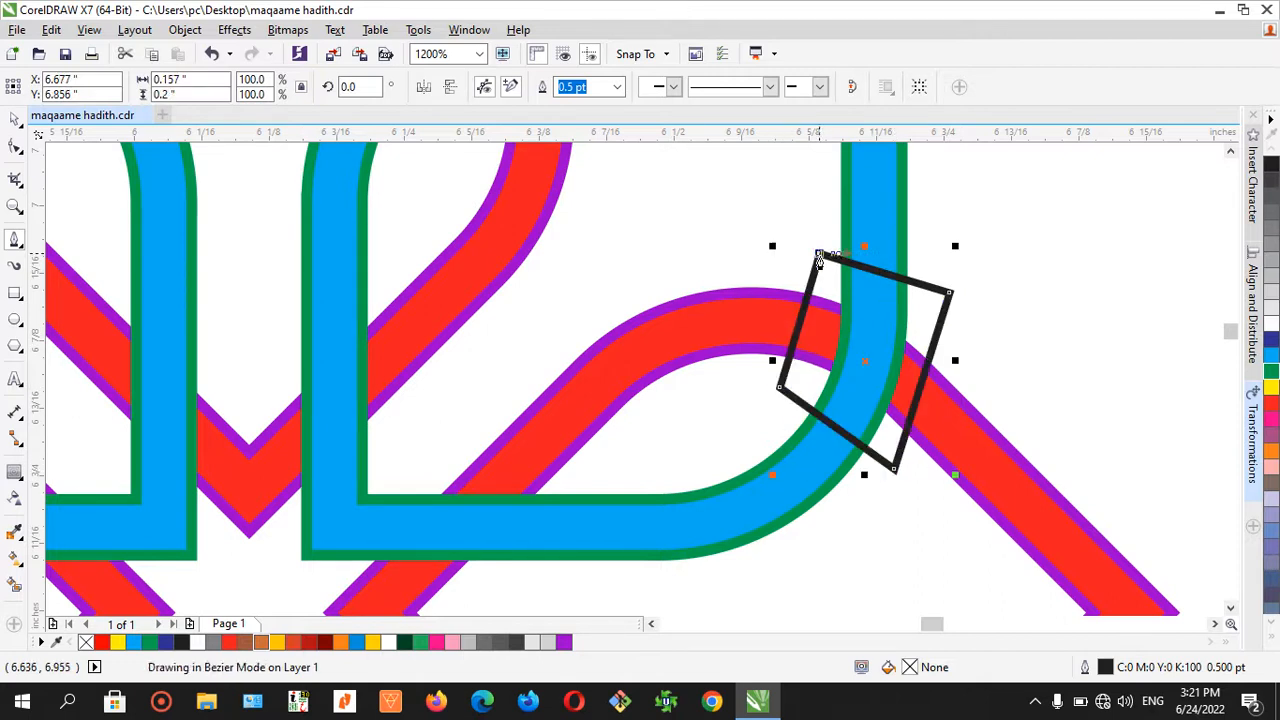
click(14, 120)
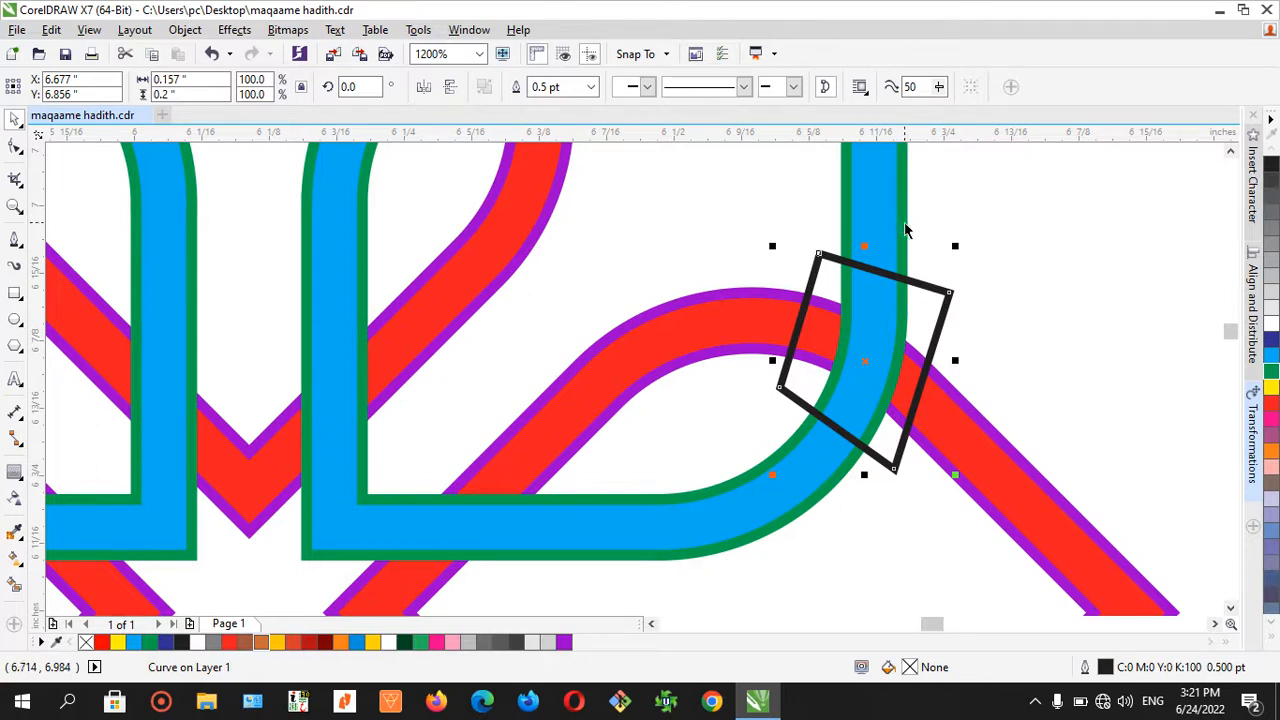
- Intersect the four-sided shape with the blue petals' green contour to make a green piece at the outer crossing
shift+click(905, 230)
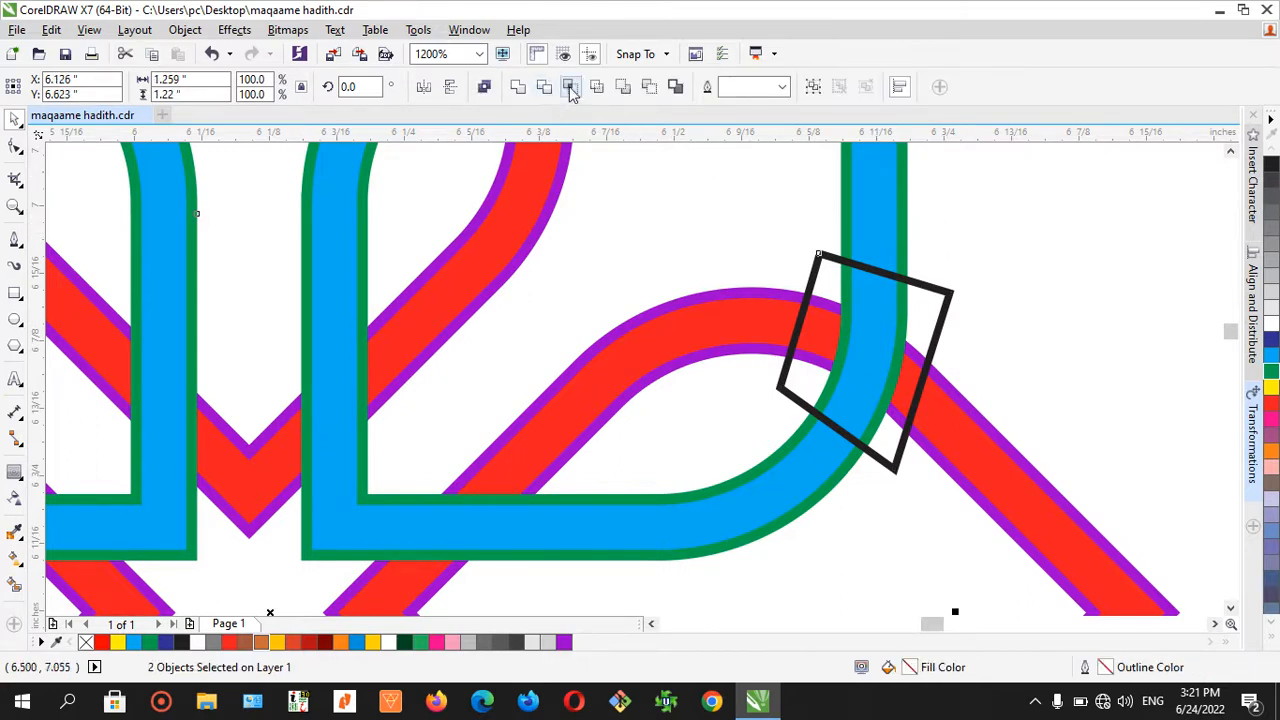
click(552, 93)
click(940, 217)
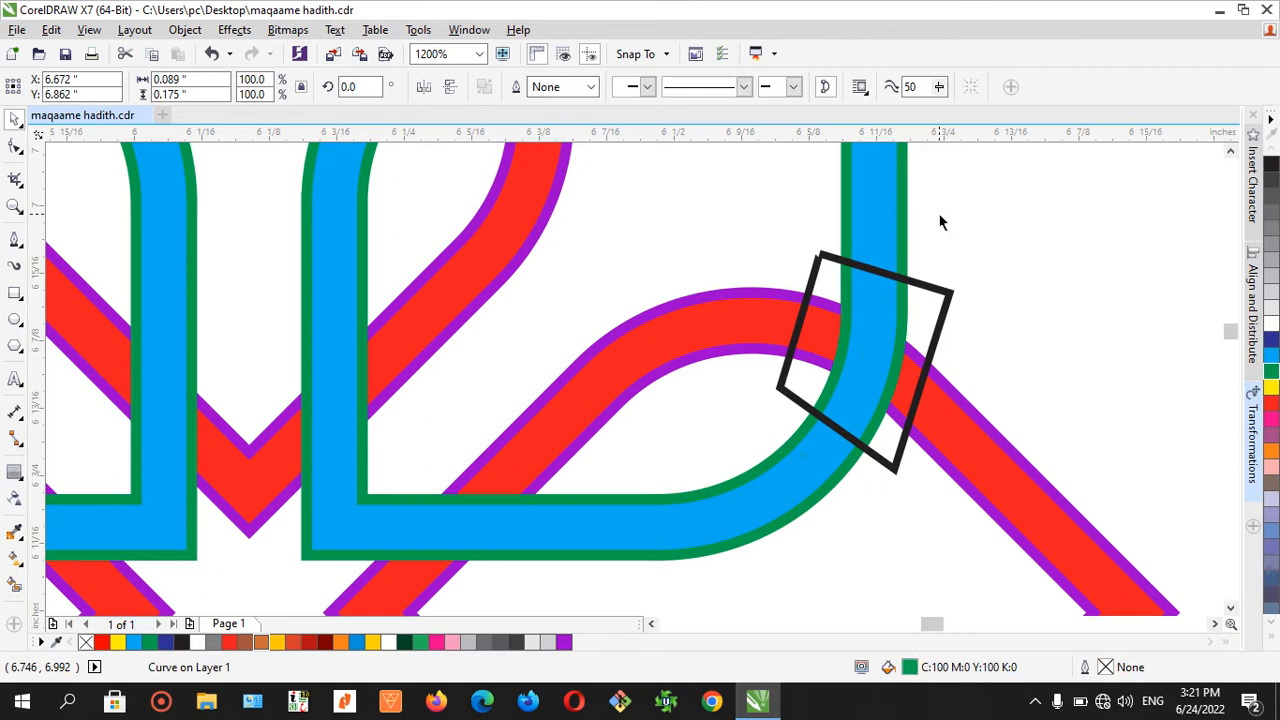
- Trim the red petals with the green piece at the outer crossing, so their band is cut back there
click(903, 303)
drag(903, 303, 1008, 297)
key(ctrl+z)
shift+click(934, 407)
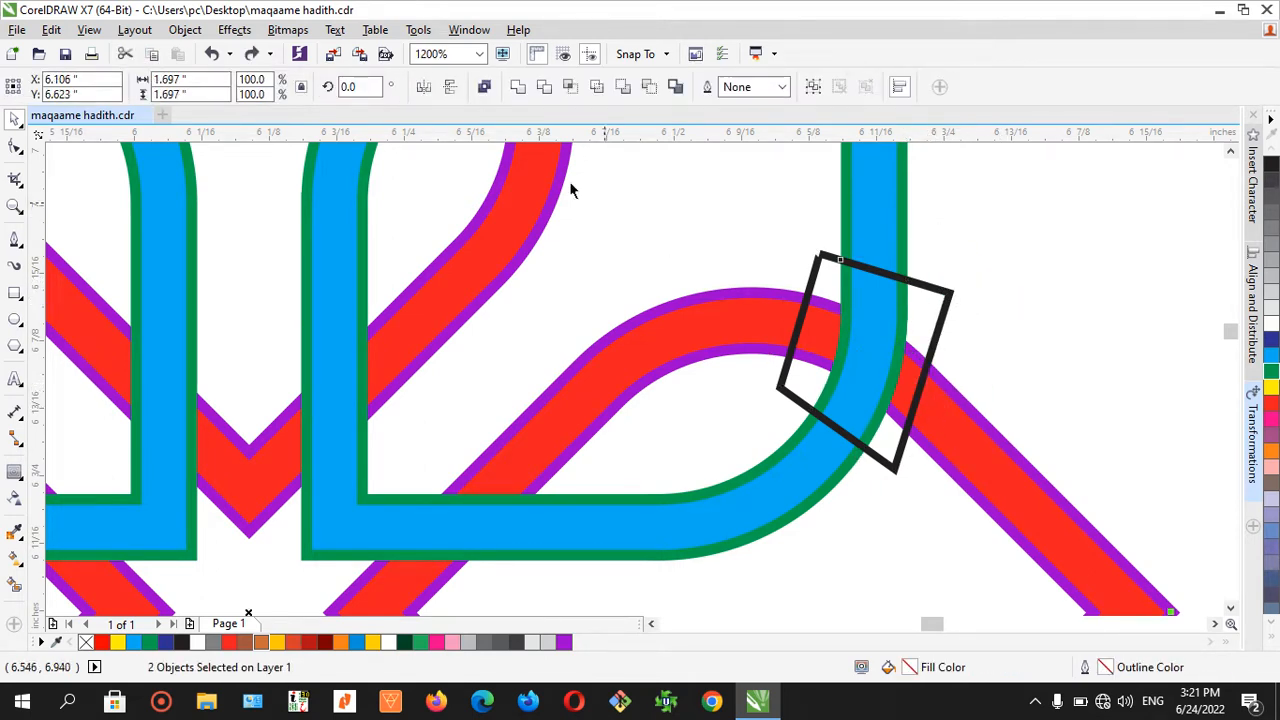
click(550, 92)
click(1075, 276)
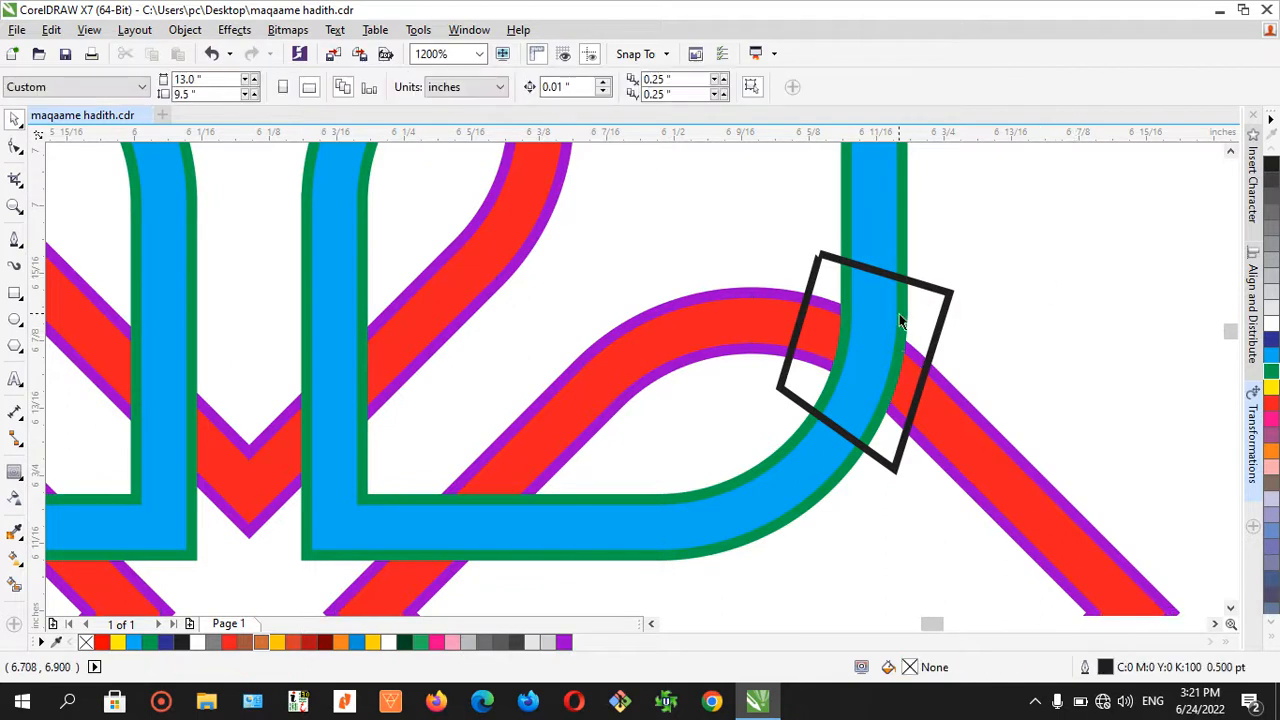
- Try trimming the purple contour with the four-sided shape at the outer crossing, and undo the trim
click(905, 313)
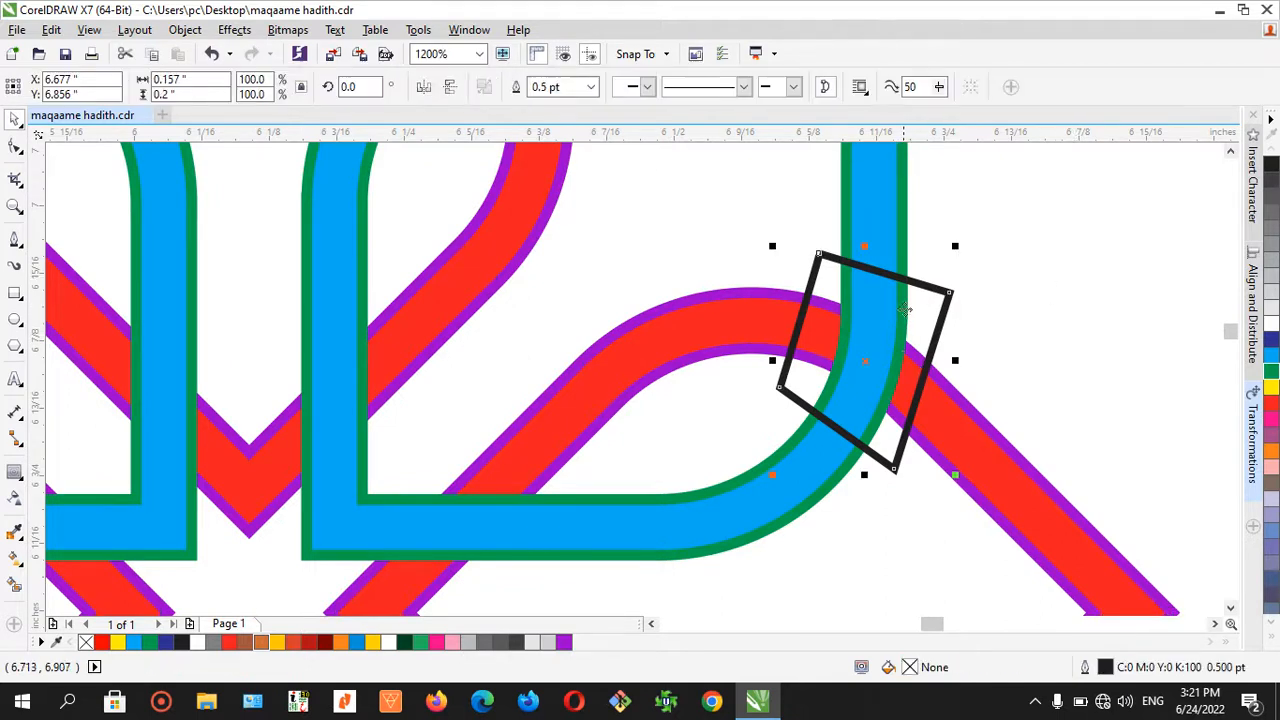
shift+click(966, 402)
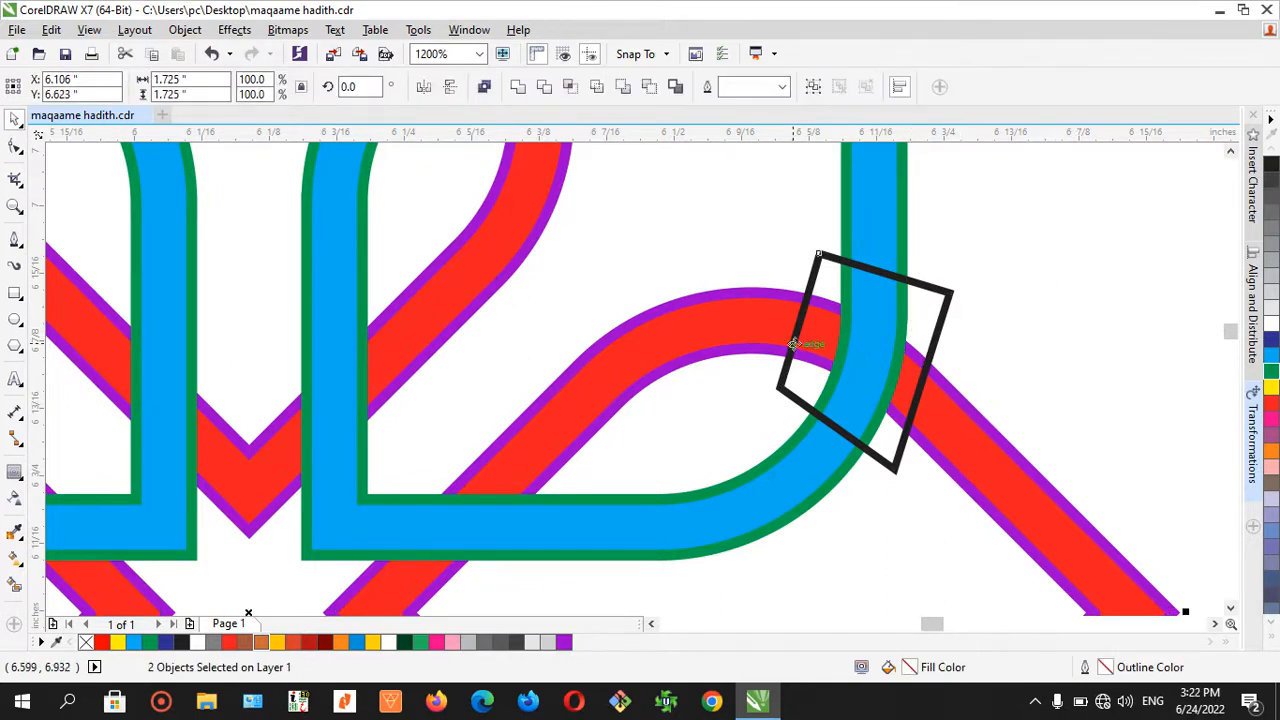
click(546, 89)
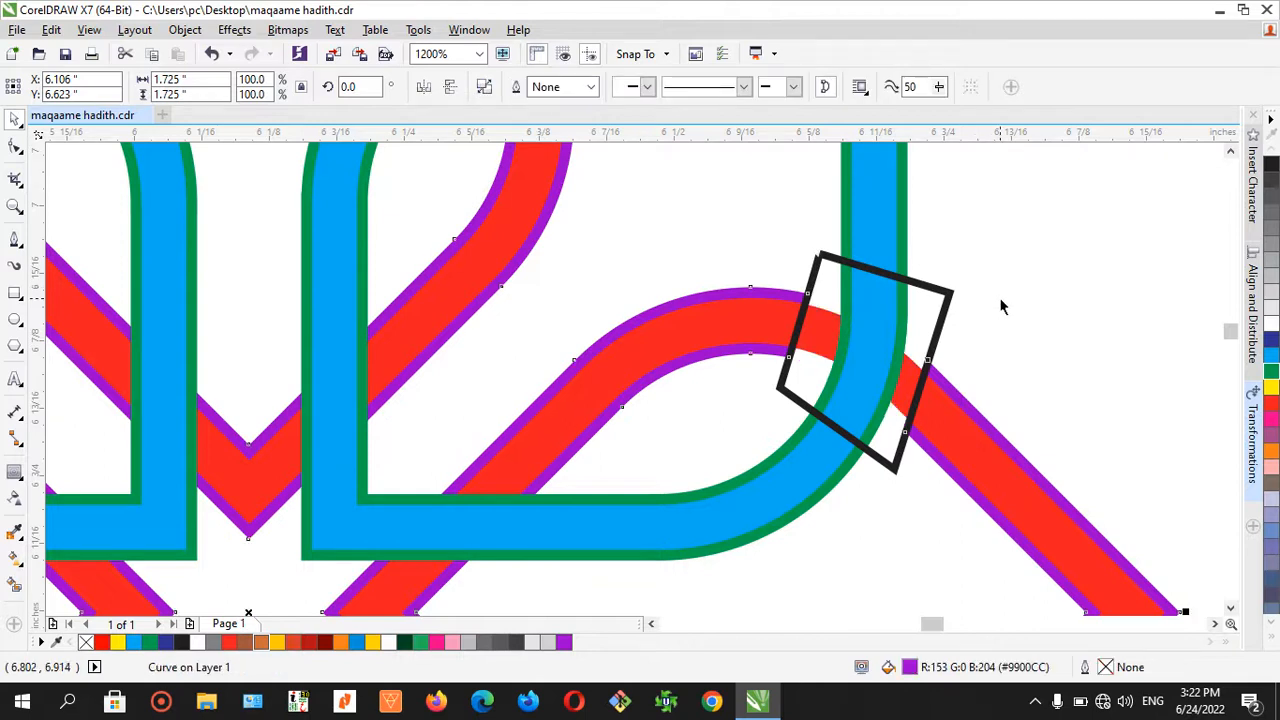
key(ctrl+z)
click(1012, 336)
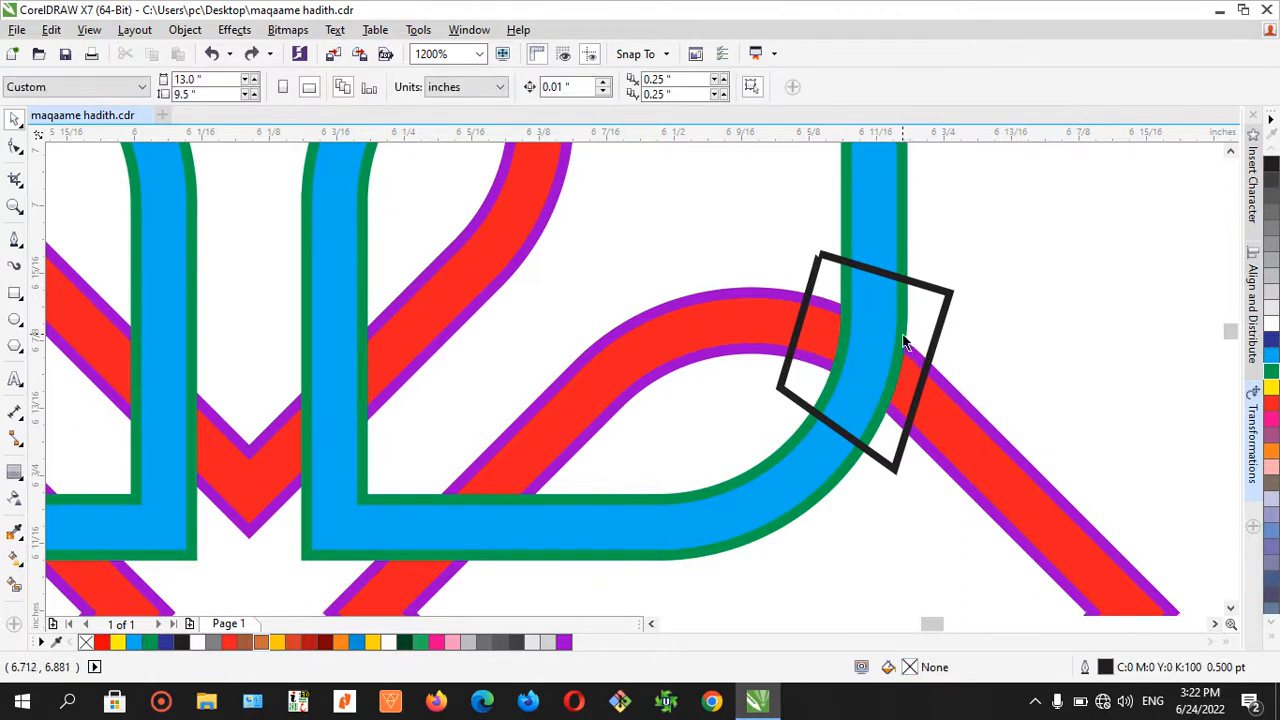
- Delete the four-sided shape and the green intersection piece at the outer crossing
click(930, 389)
key(Delete)
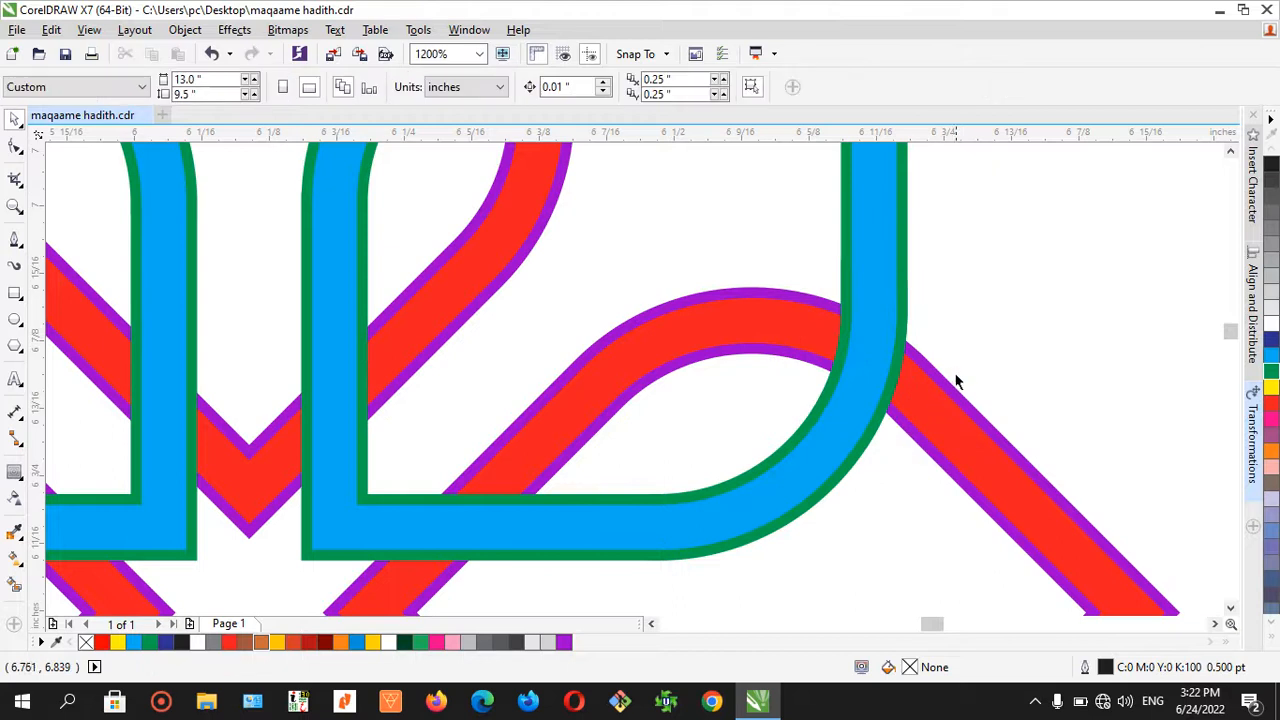
click(908, 318)
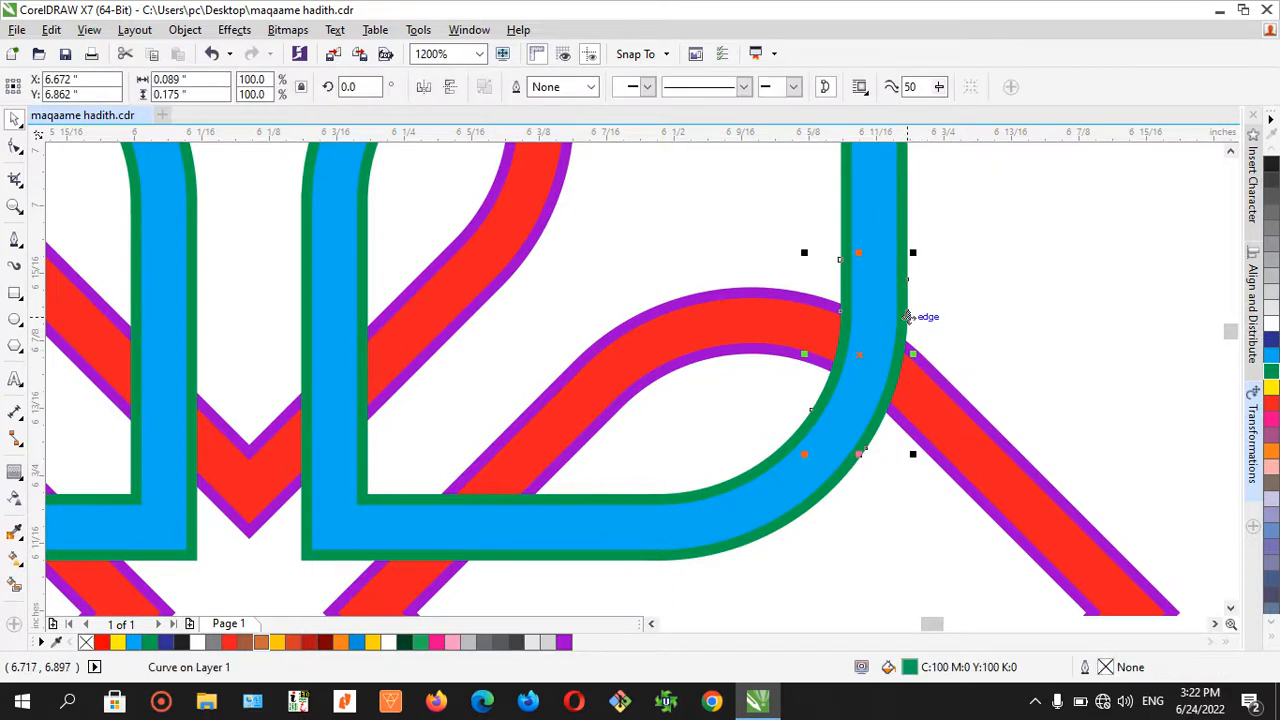
key(Delete)
- Try deleting the purple contour and the green contour, undo both deletions and clear the selection
click(921, 363)
key(Delete)
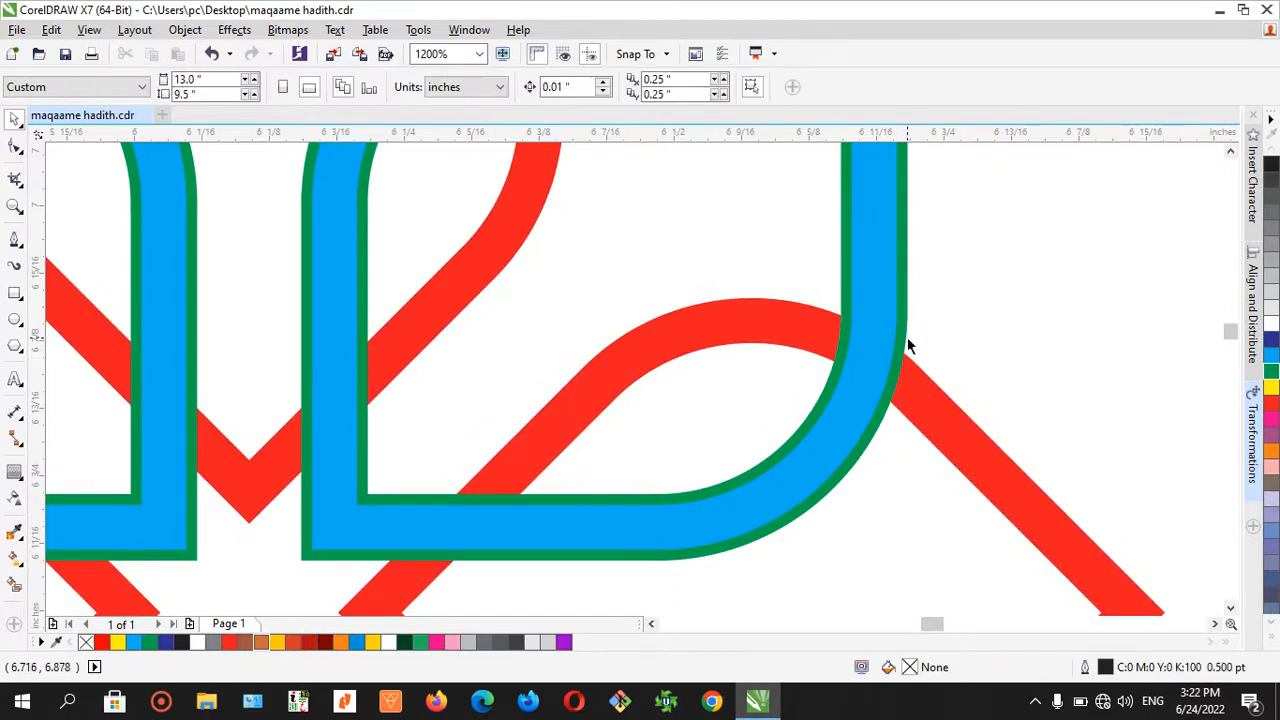
click(906, 337)
key(Delete)
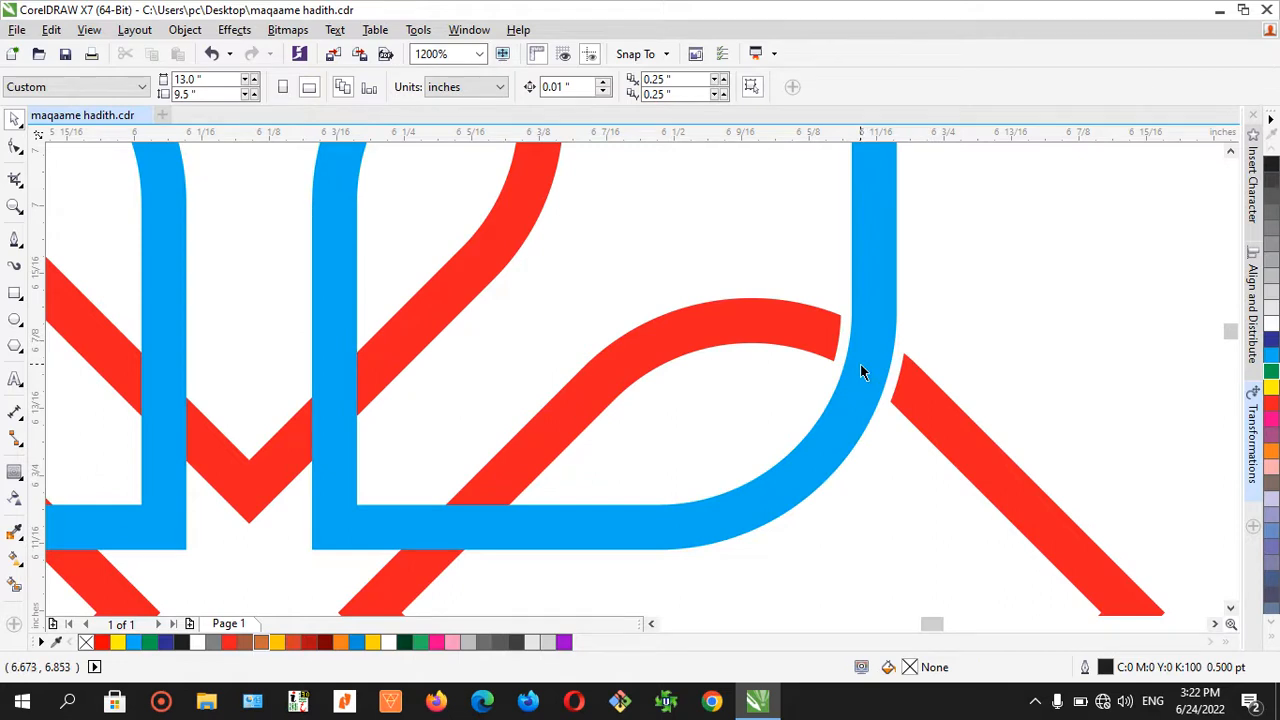
key(ctrl+z)
key(ctrl+z)
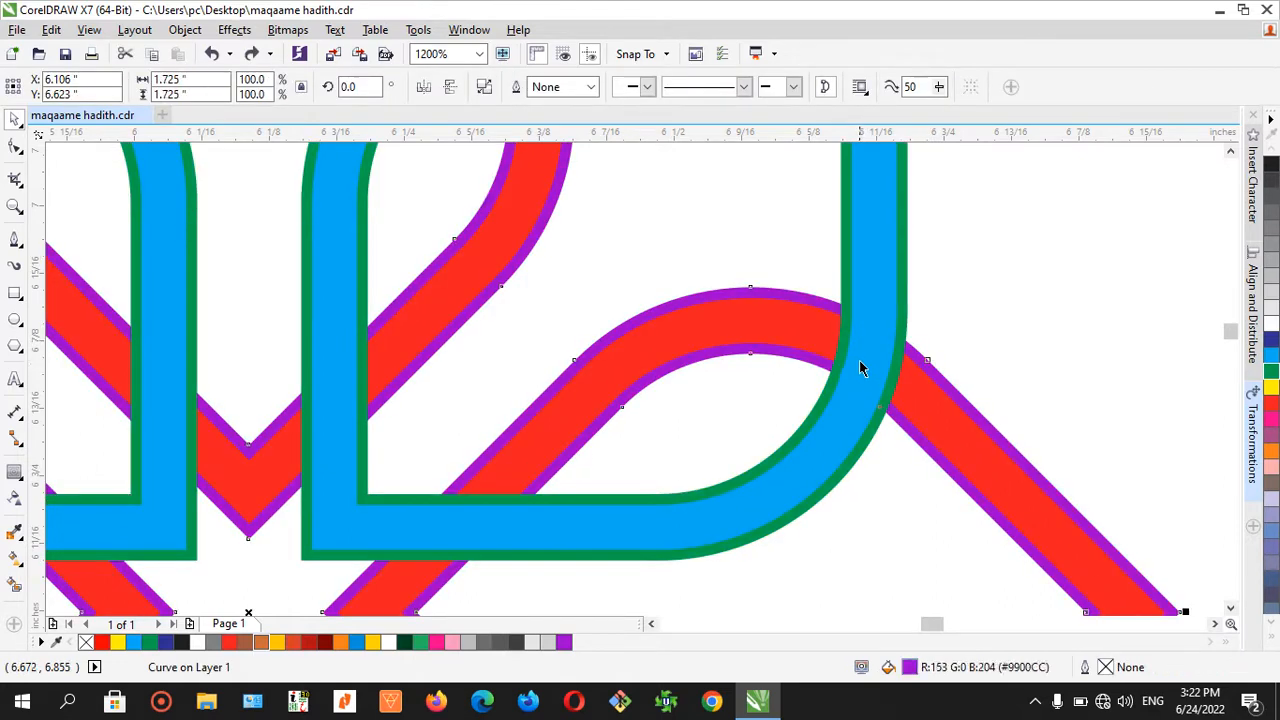
click(988, 328)
- Draw a closed four-sided Pen shape about 0.25 by 0.13 inch around the inner crossing of the upper-right blue petal and right red petal
scroll(816, 268, down, 2)
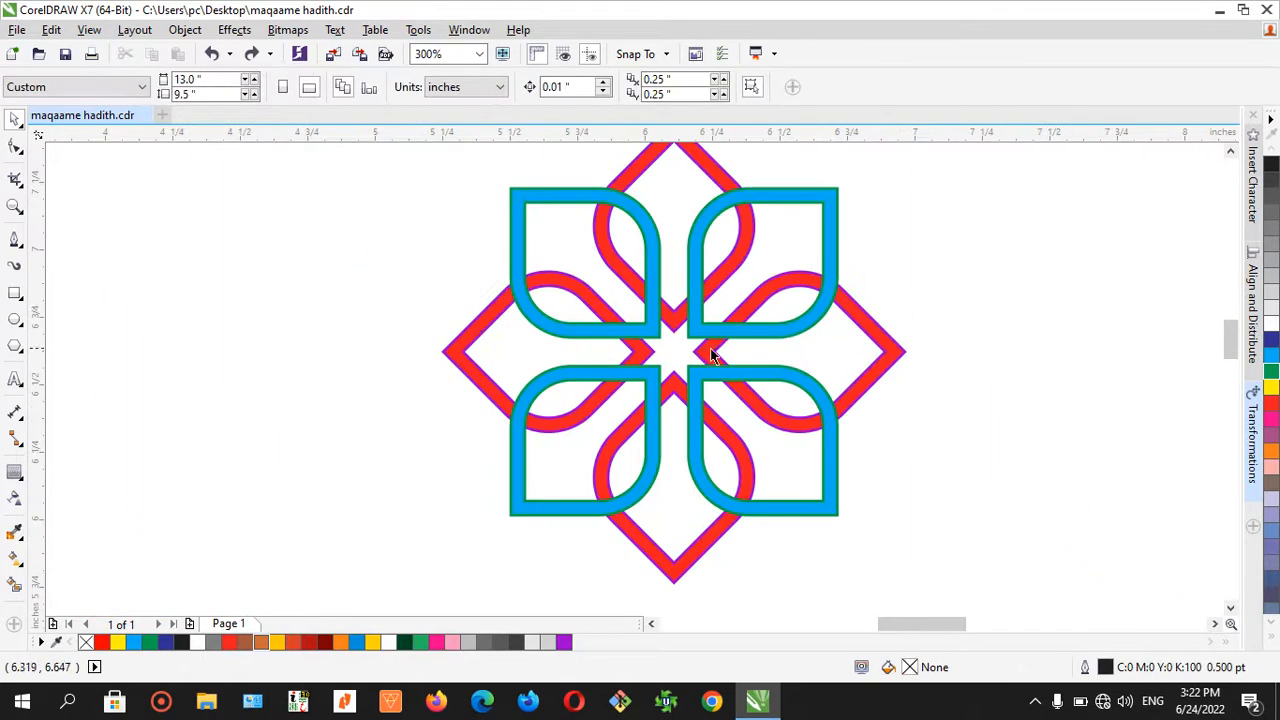
scroll(747, 306, up, 2)
scroll(747, 310, down, 1)
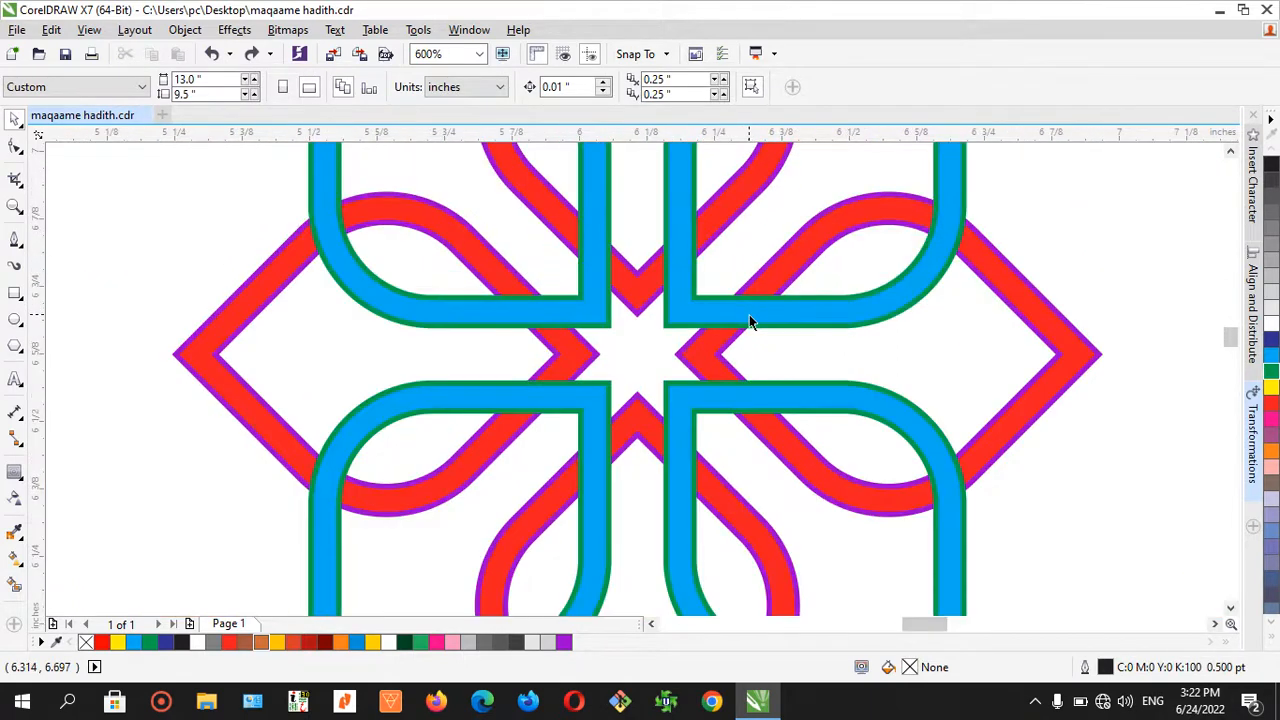
scroll(749, 321, up, 1)
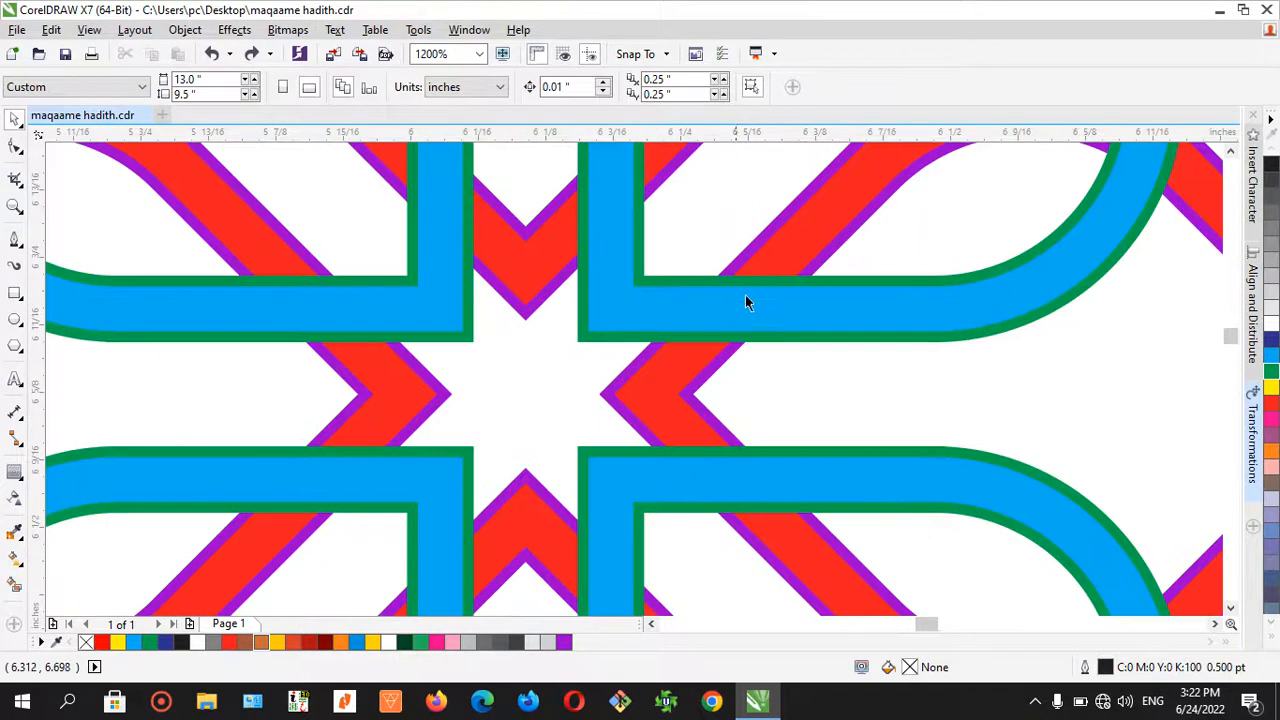
click(15, 238)
click(708, 250)
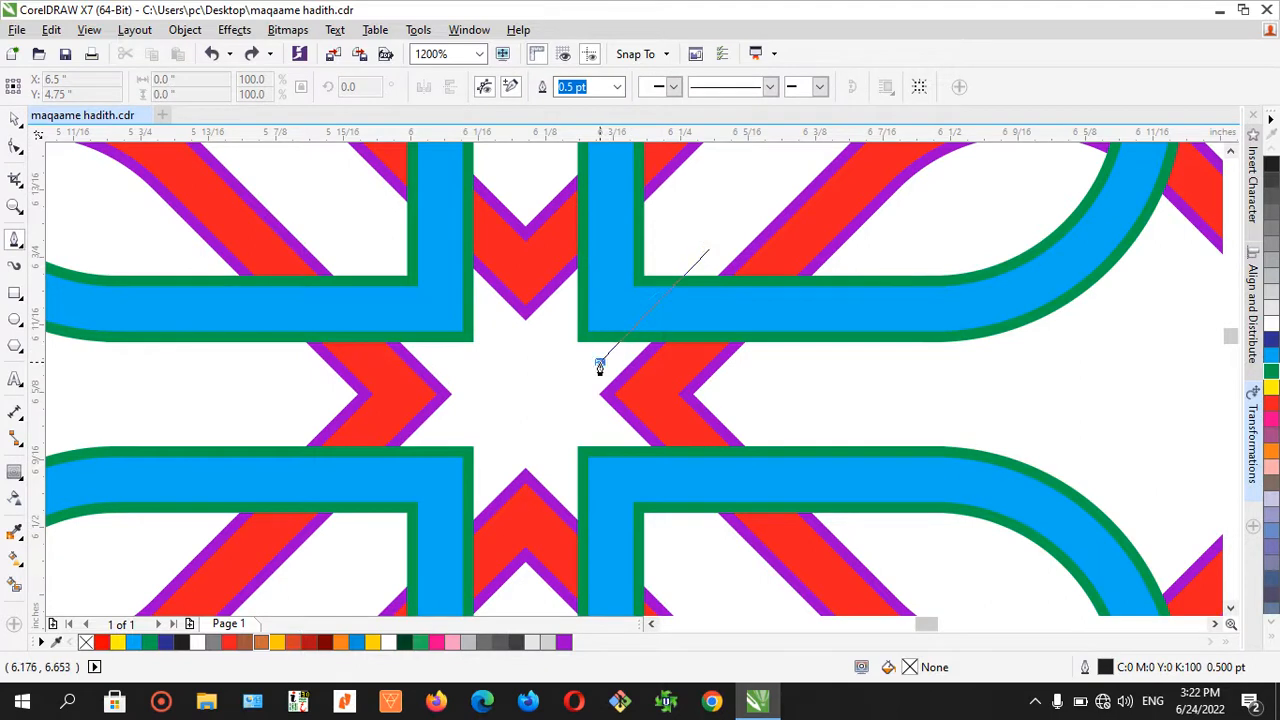
click(597, 363)
click(791, 386)
click(866, 260)
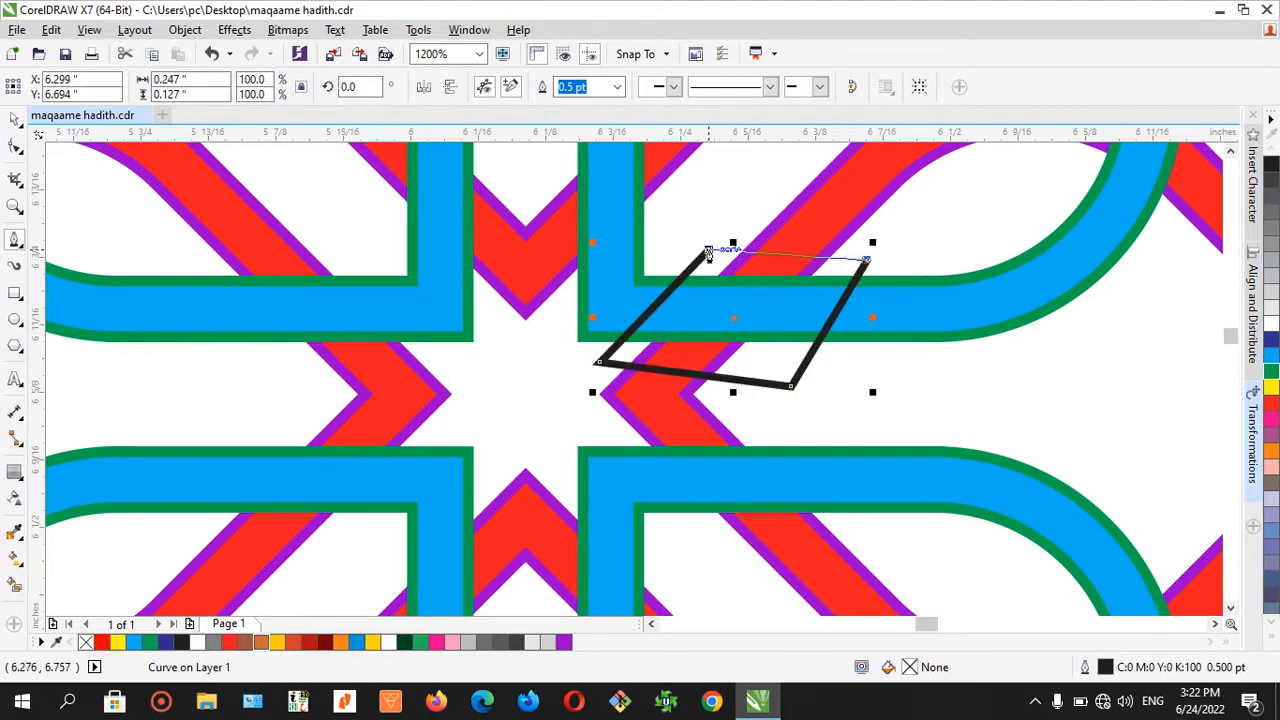
click(708, 250)
click(15, 119)
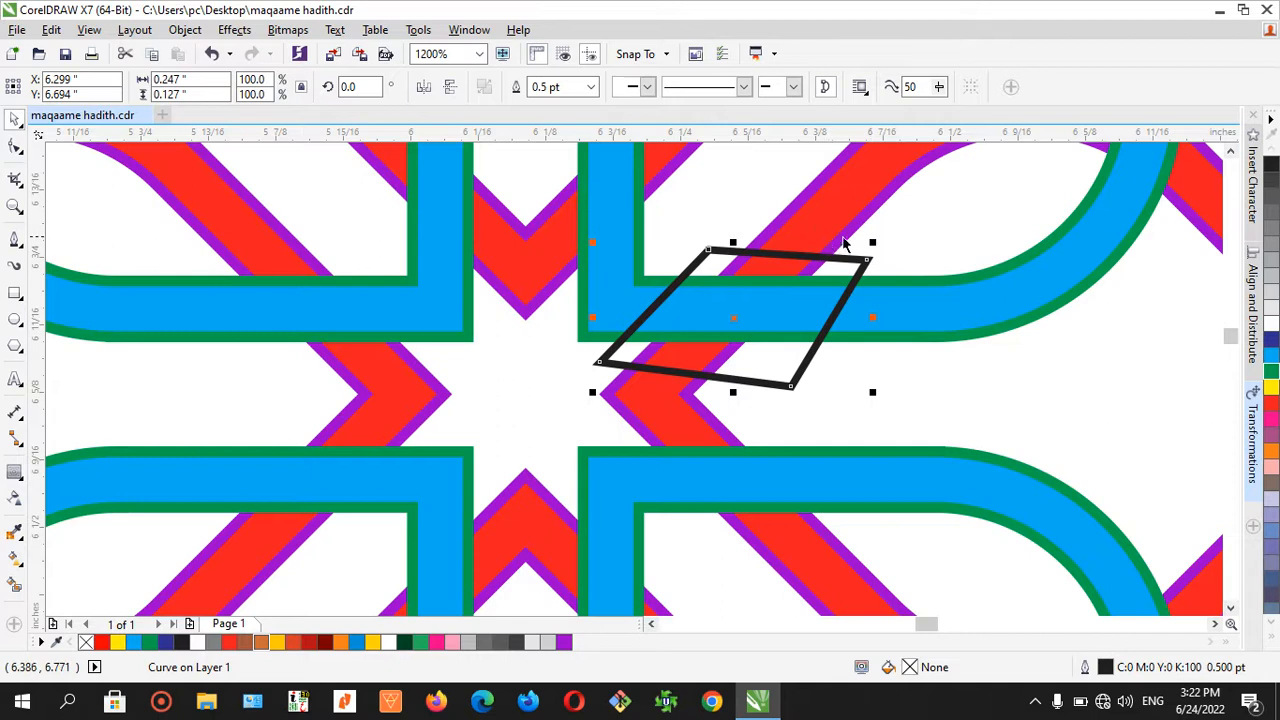
- Intersect the new four-sided shape with the red petals' purple contour to make a purple piece at the inner crossing
shift+click(850, 242)
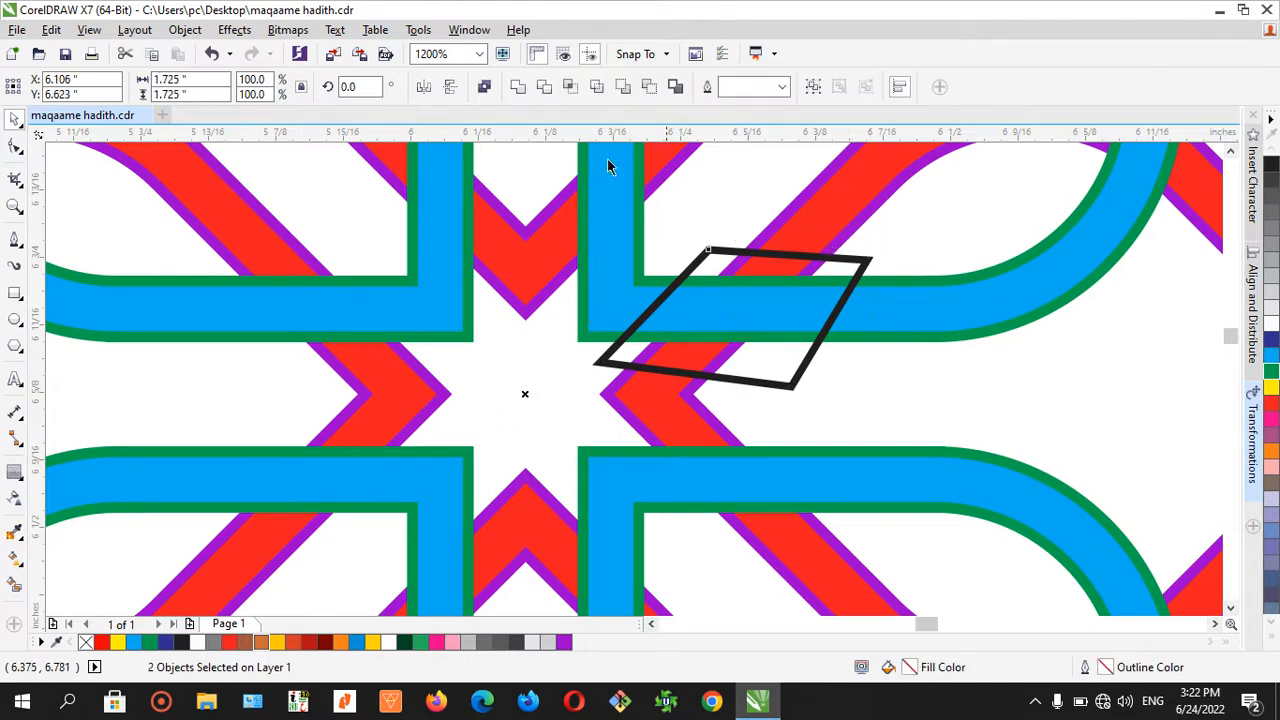
click(570, 86)
key(Escape)
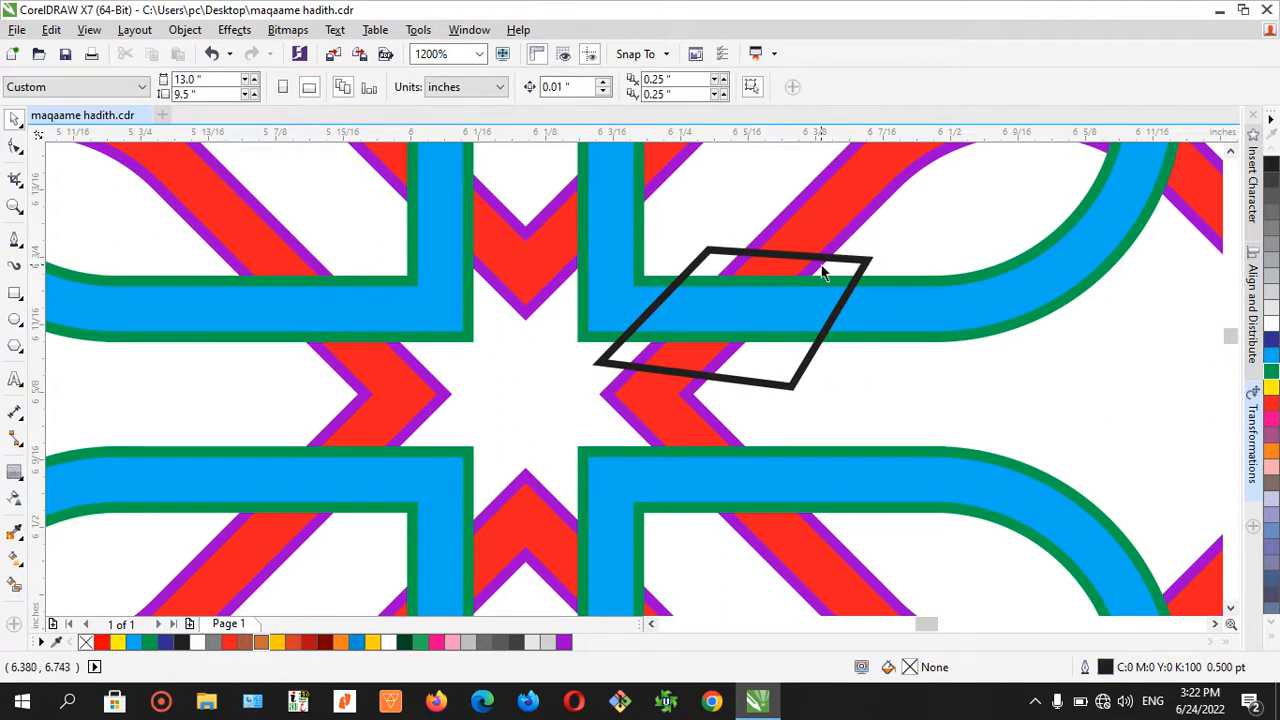
- Trim the blue petals and their green contour with the purple piece so the red band passes over at the inner crossing
click(822, 272)
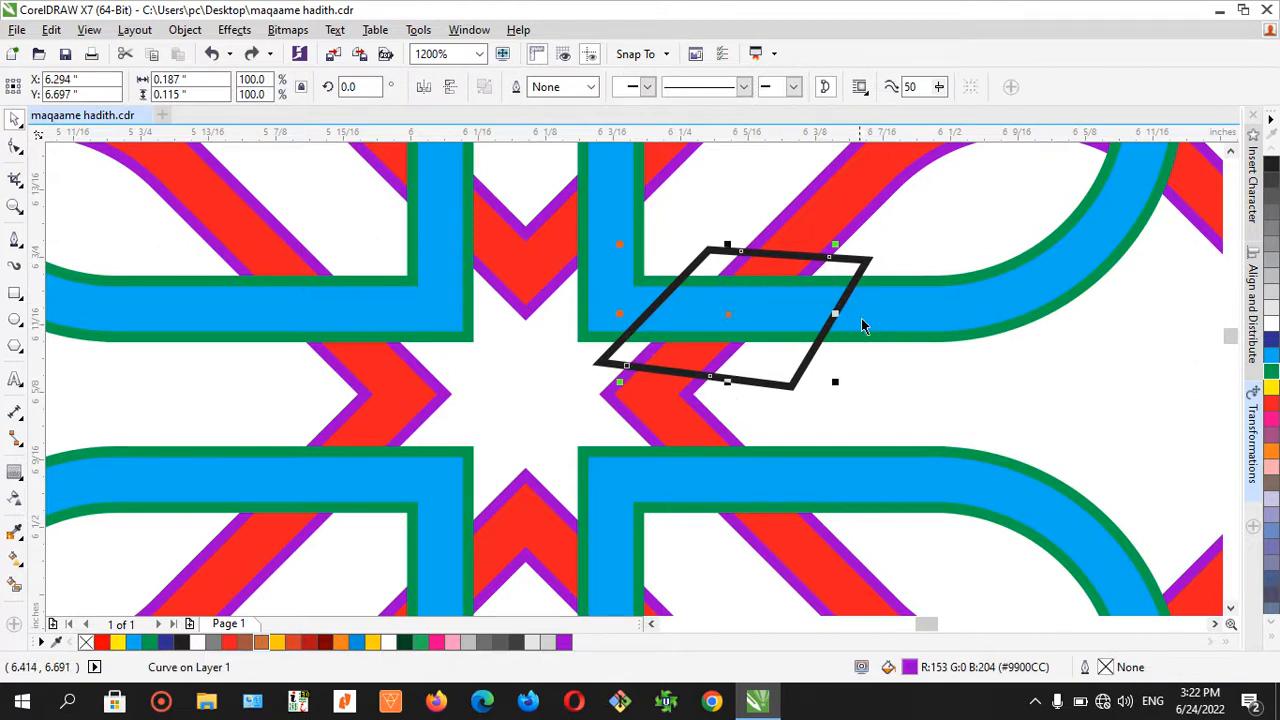
shift+click(883, 305)
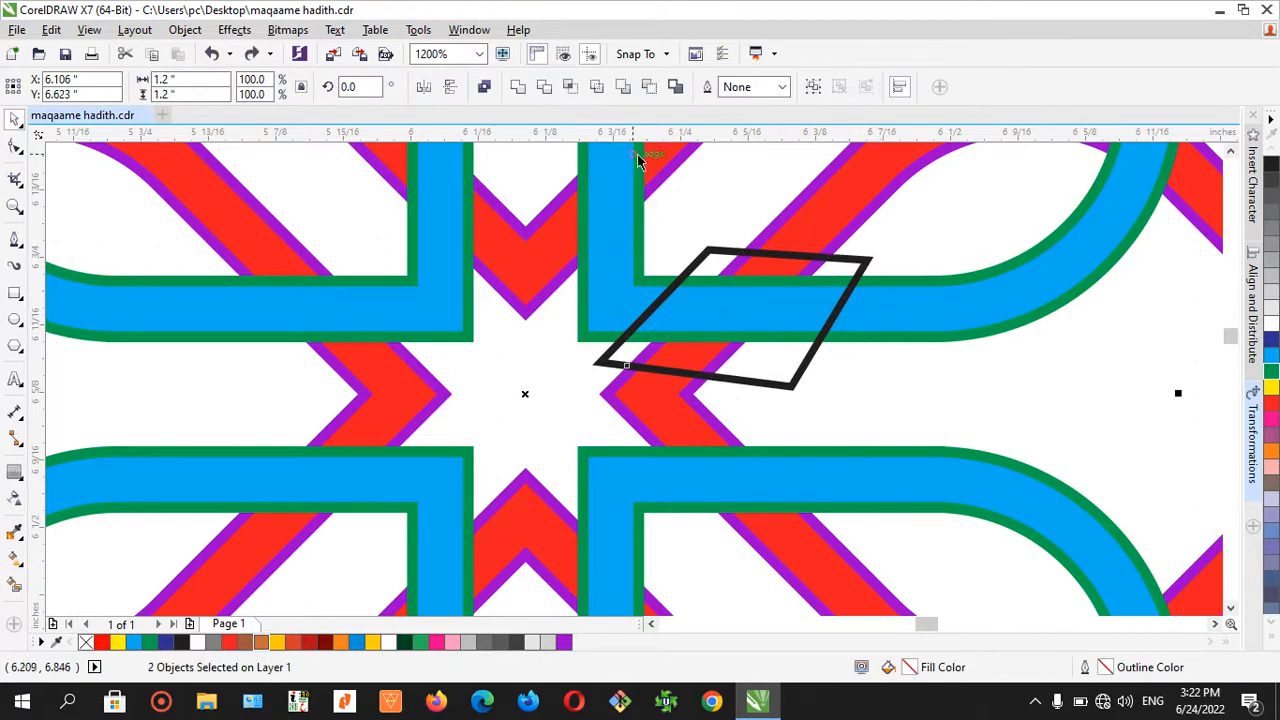
click(548, 87)
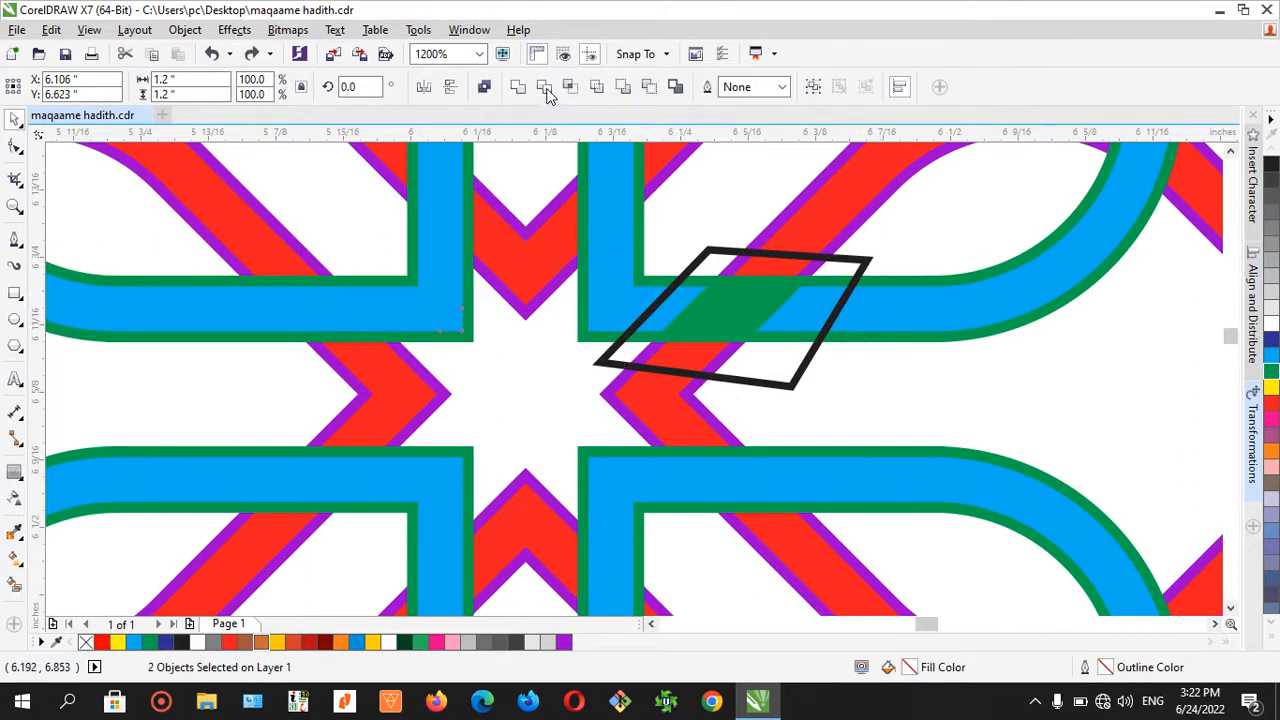
click(935, 352)
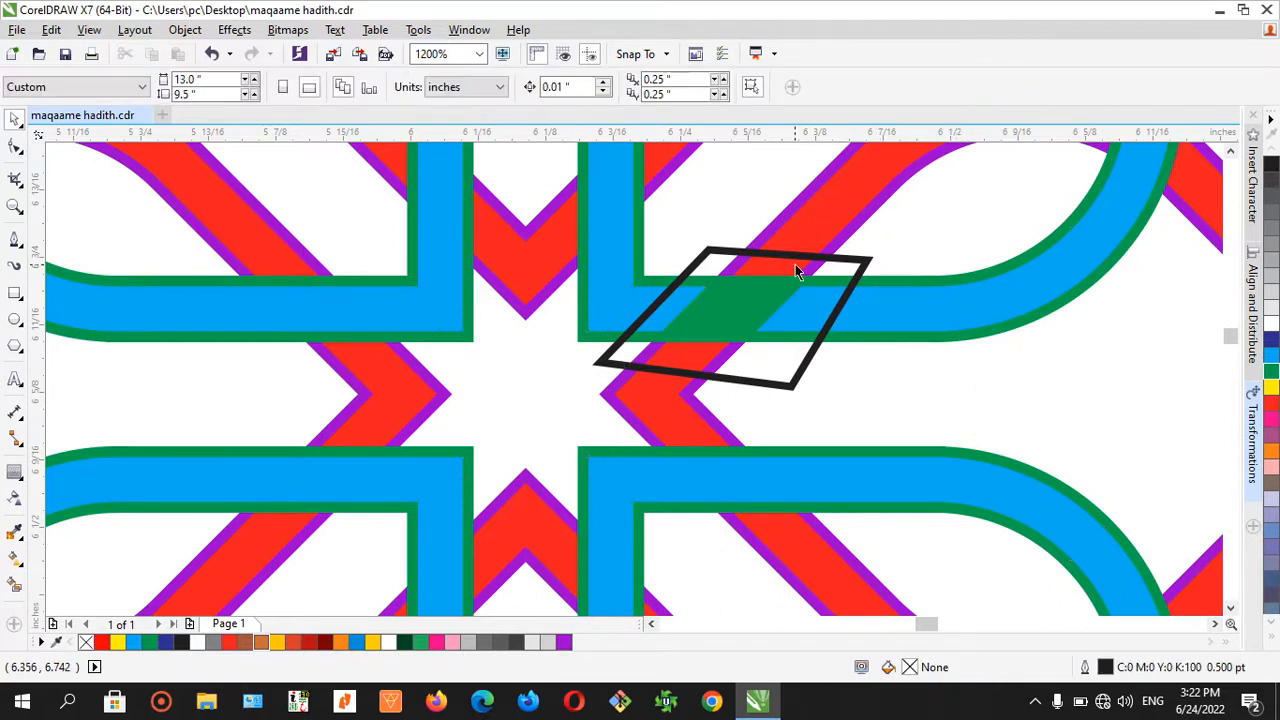
click(814, 268)
shift+click(728, 226)
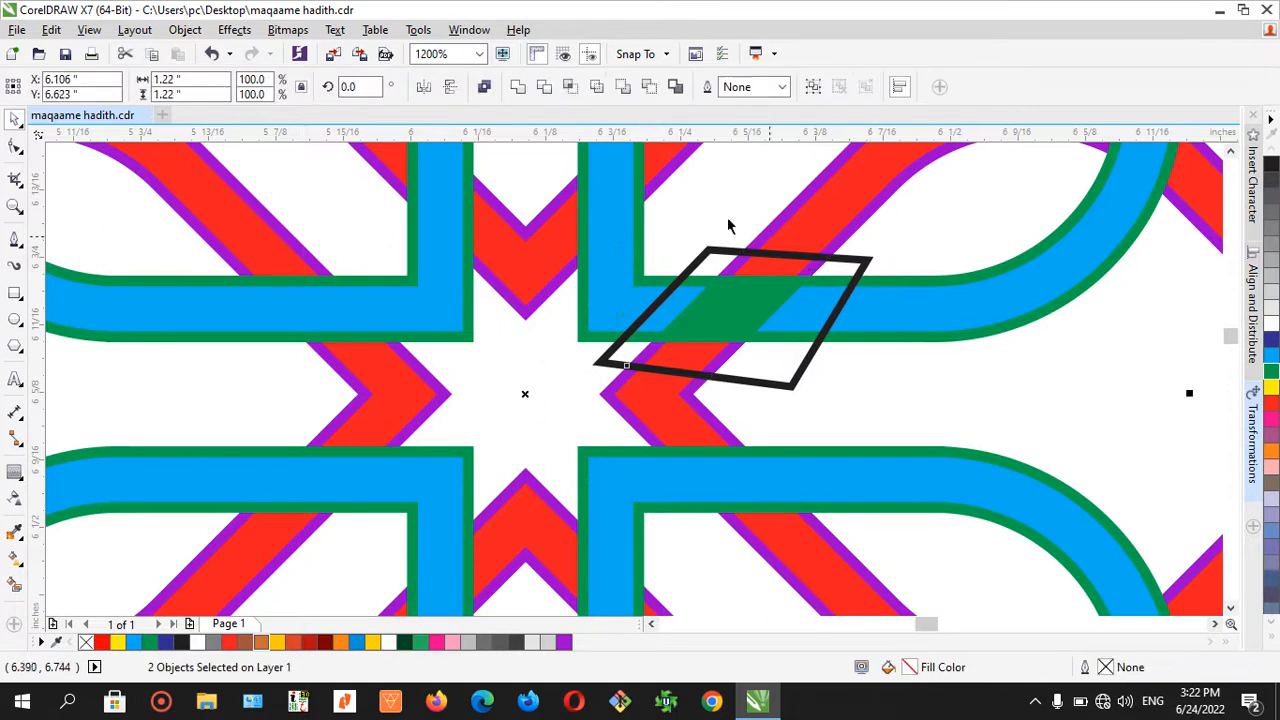
click(546, 87)
click(905, 354)
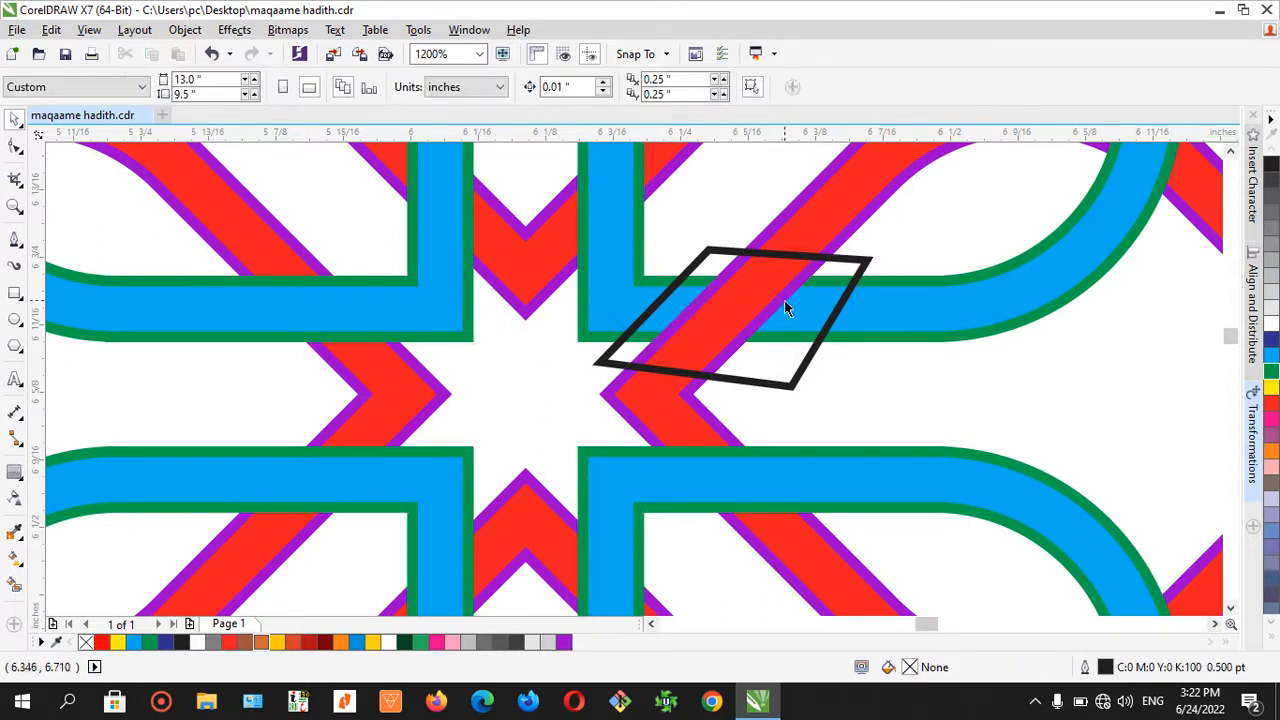
- Delete the four-sided shape around the inner crossing and leave nothing selected
drag(829, 282, 898, 394)
key(Delete)
key(ctrl+z)
click(885, 393)
key(ctrl+z)
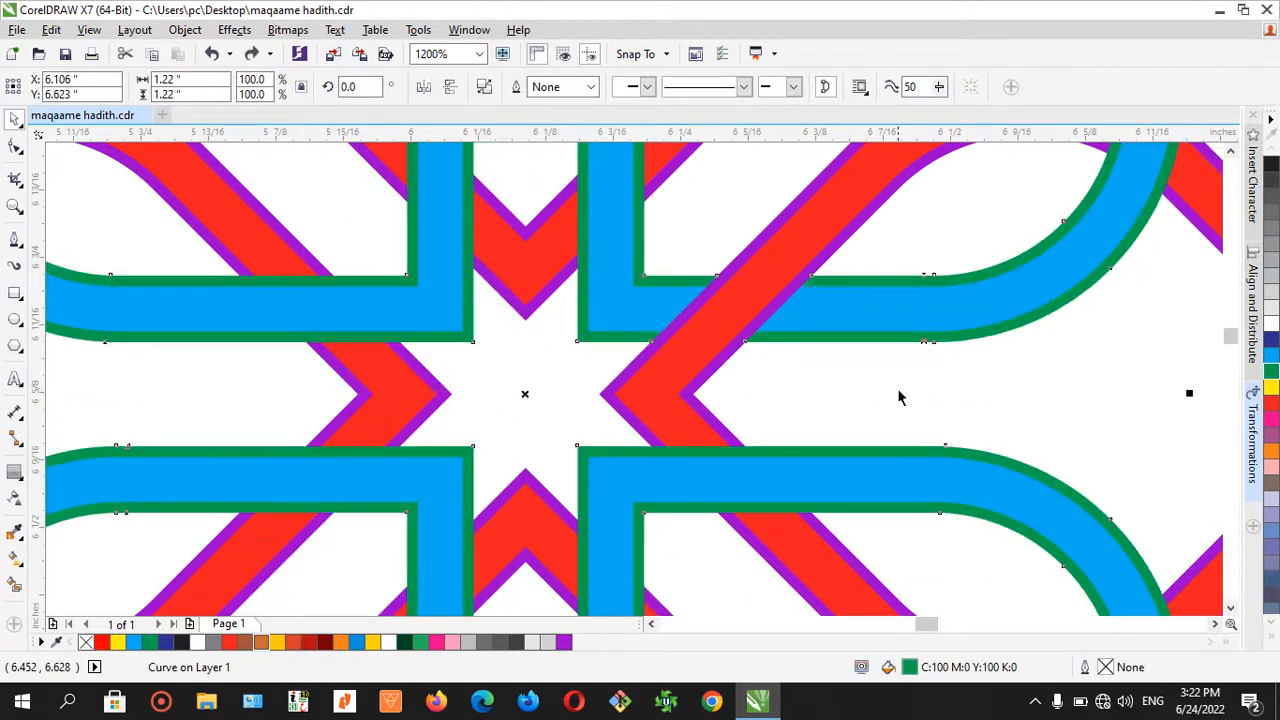
click(772, 357)
- Examine the ornament's petal crossings around the upper-right blue petal and the neighbouring red petals
scroll(772, 357, down, 1)
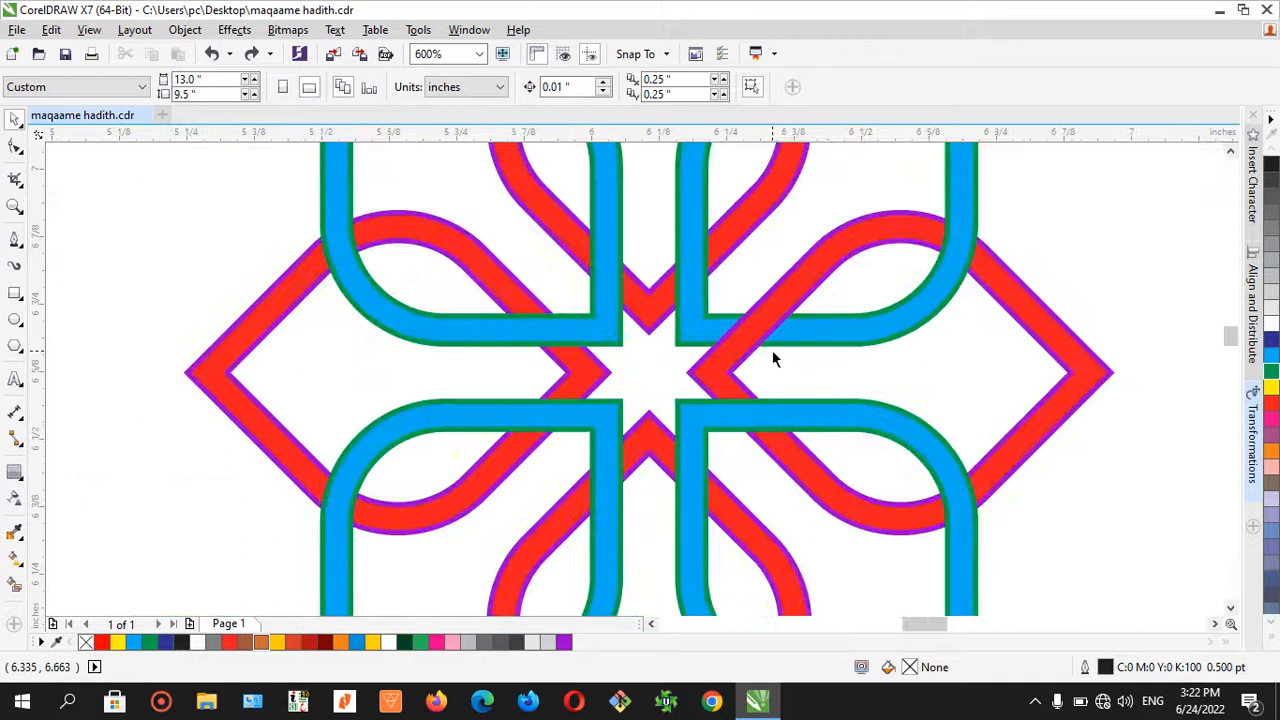
scroll(772, 353, down, 1)
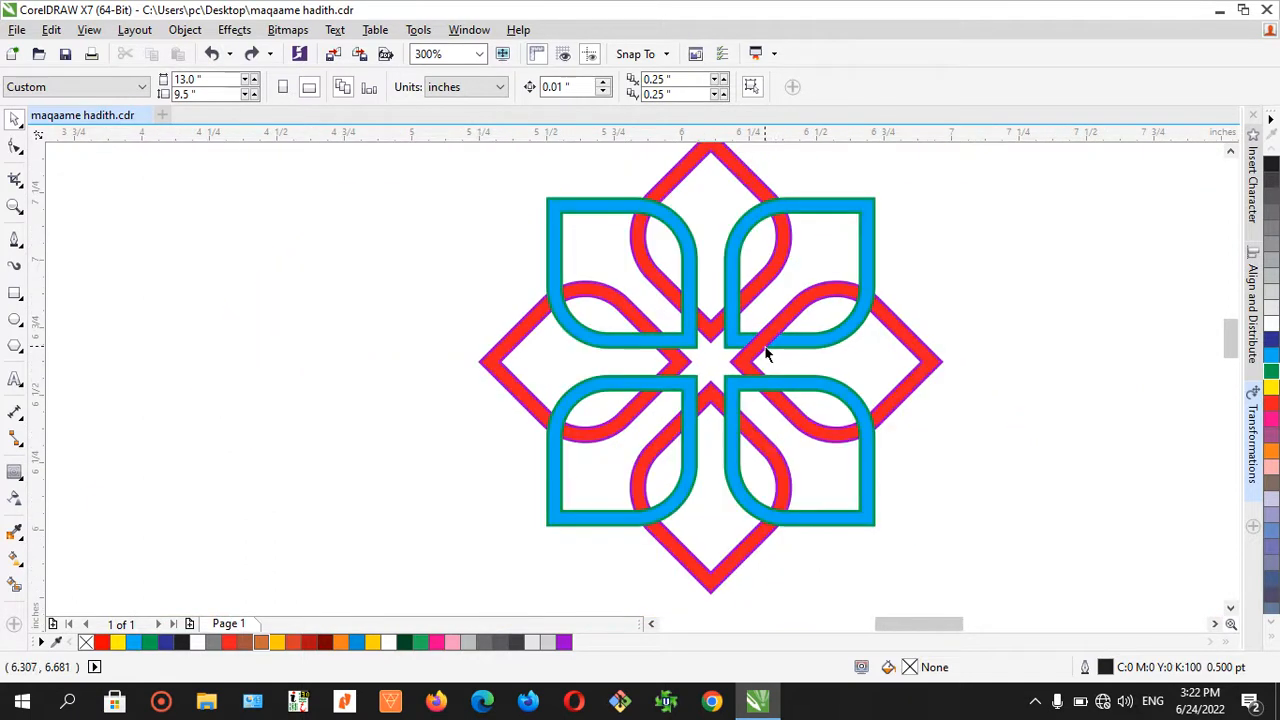
scroll(767, 350, up, 1)
scroll(766, 352, down, 1)
scroll(742, 234, up, 1)
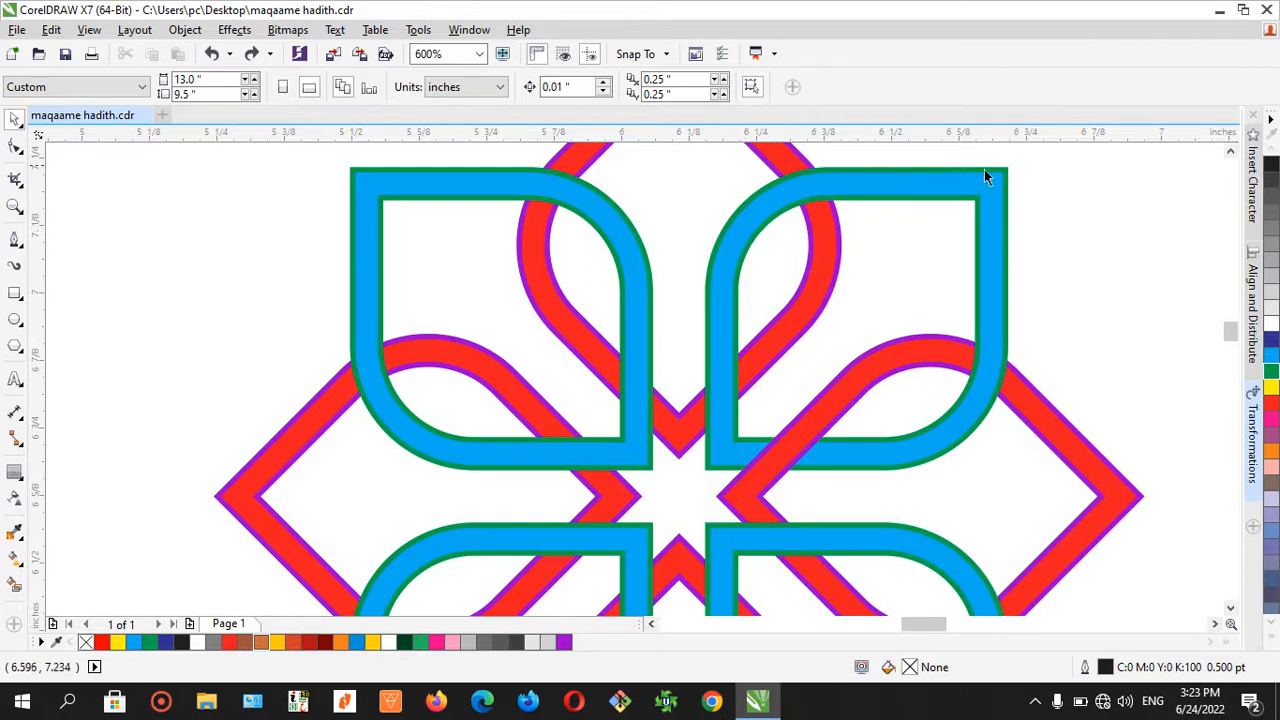
click(1230, 150)
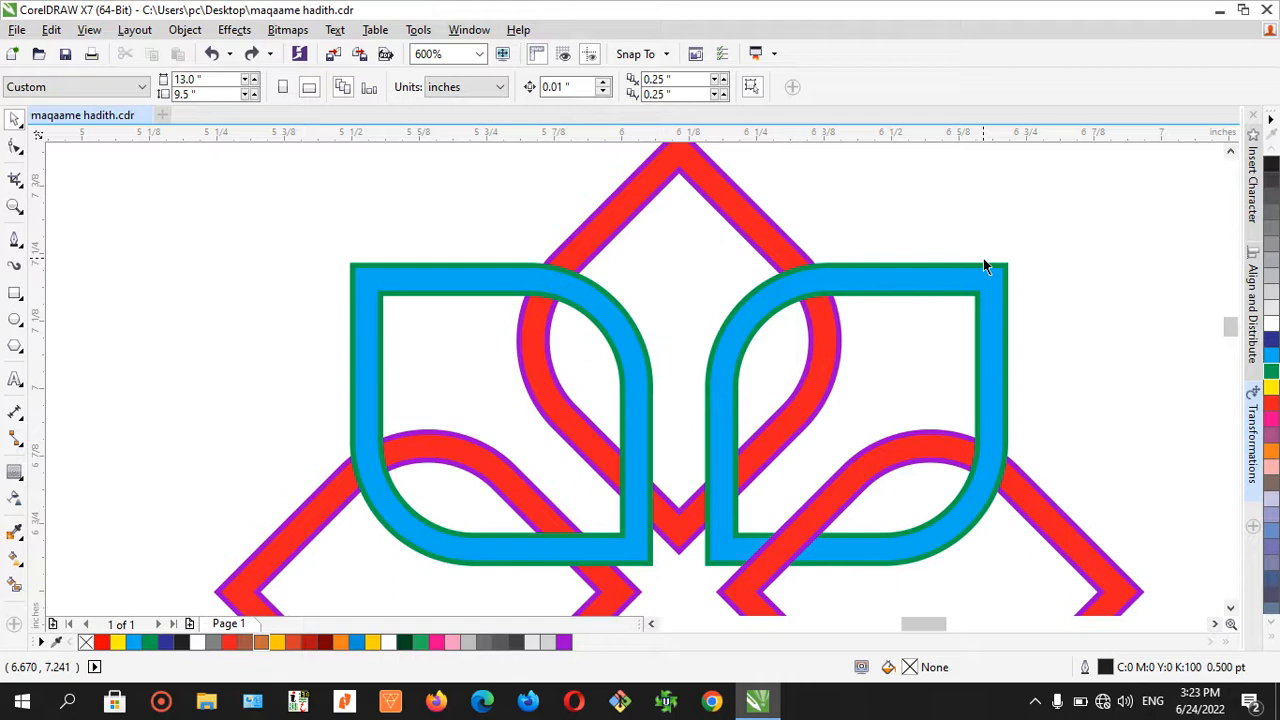
- Move the reference ornament's navy eight-pointed background star to the left, partly clear of its red outline
scroll(983, 265, down, 5)
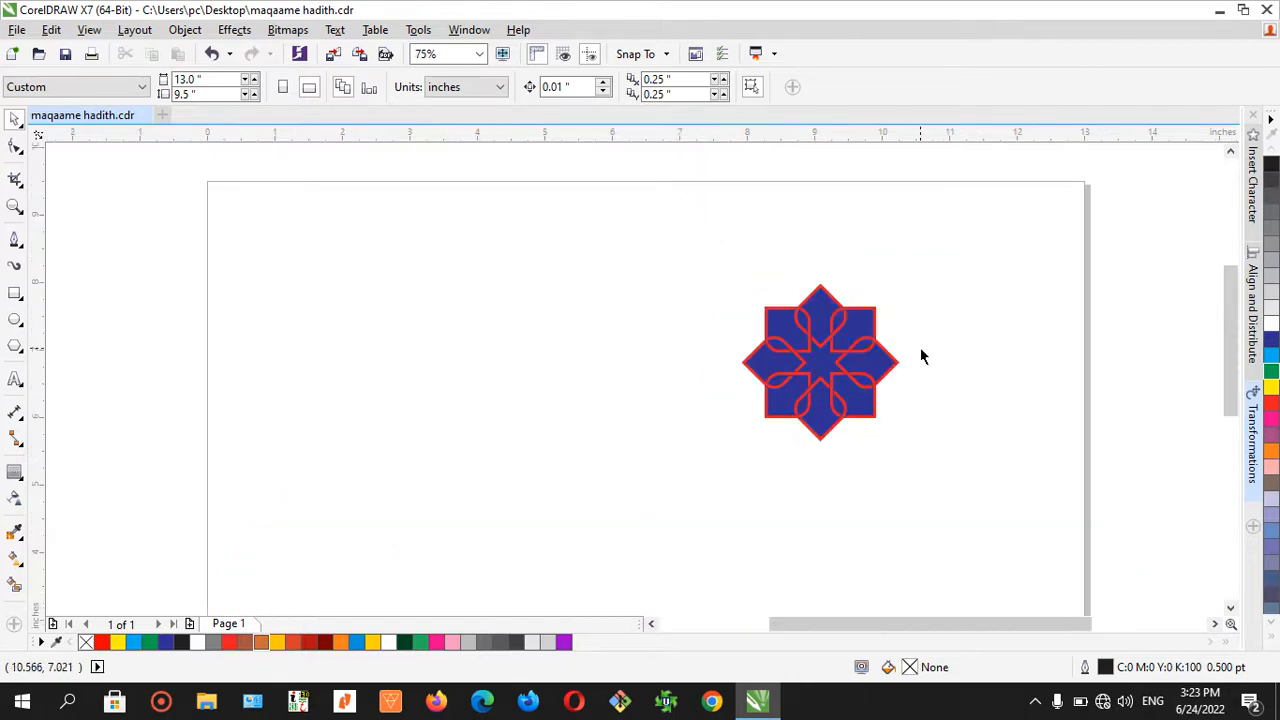
scroll(813, 370, up, 1)
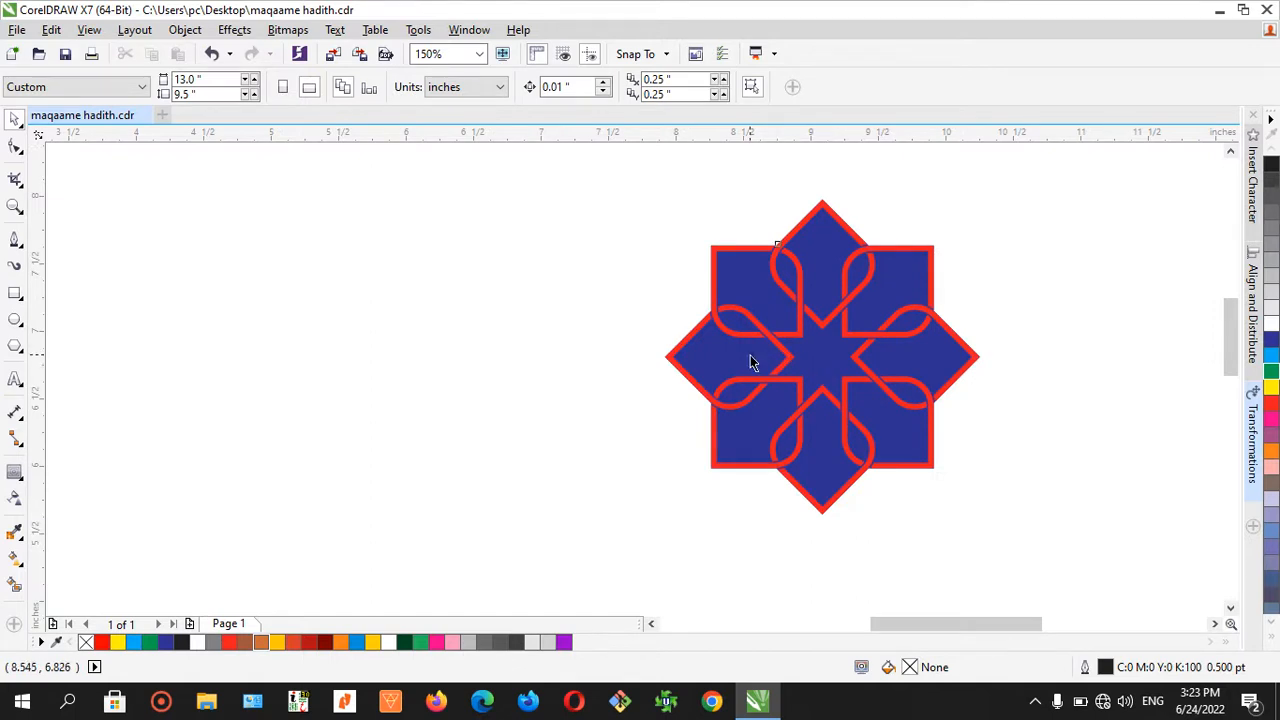
drag(752, 362, 584, 370)
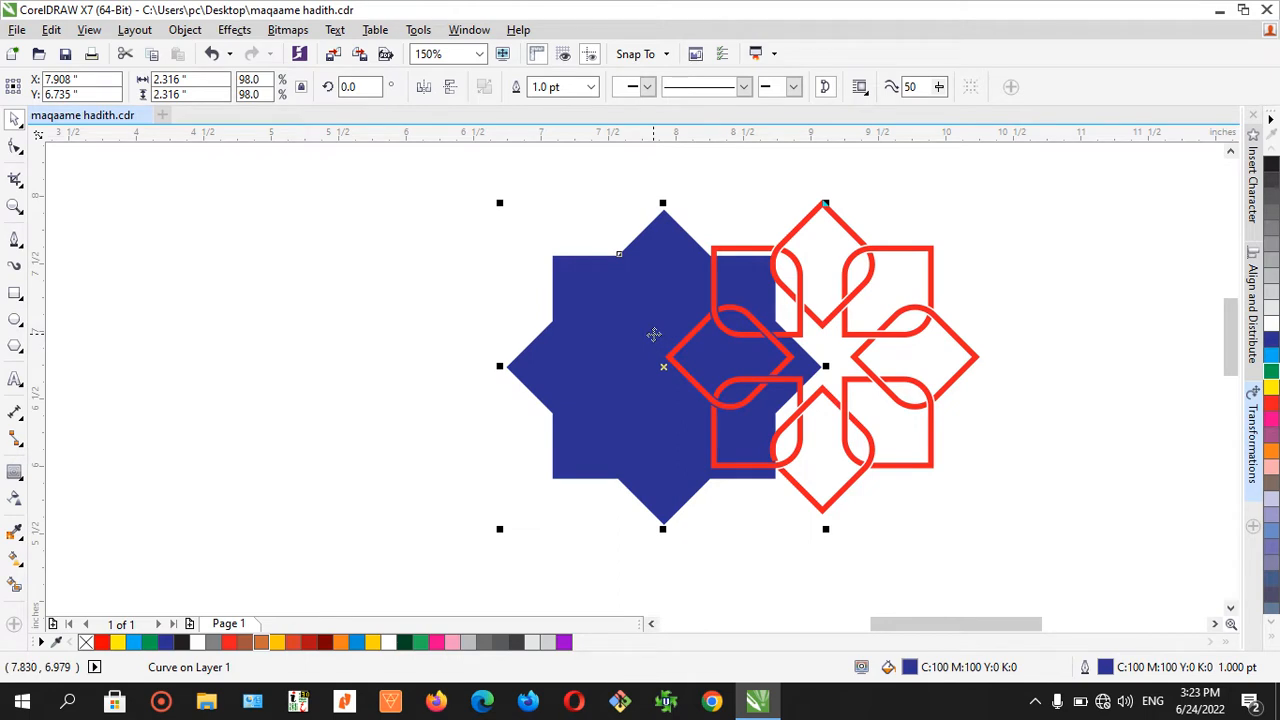
- Undo the background star's move, then relocate the whole reference ornament beyond the page's right edge and deselect it
key(ctrl+z)
click(1057, 306)
scroll(745, 357, down, 3)
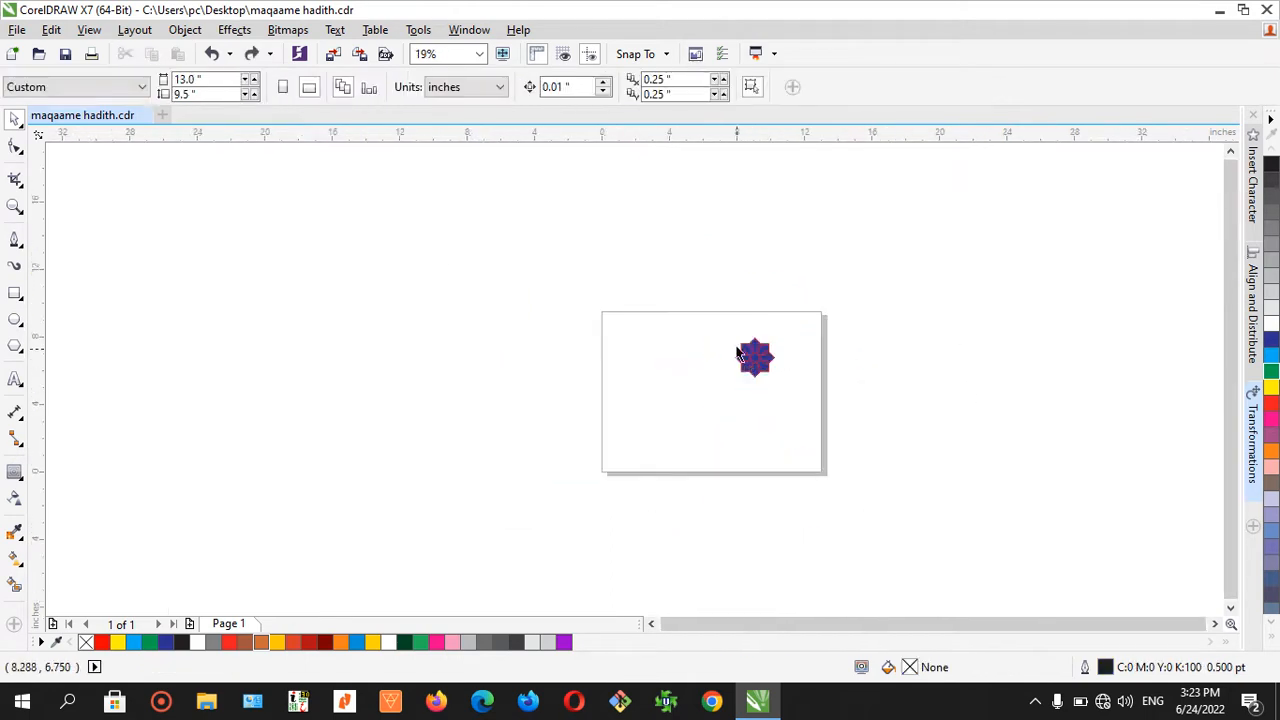
drag(722, 326, 791, 402)
drag(762, 358, 871, 364)
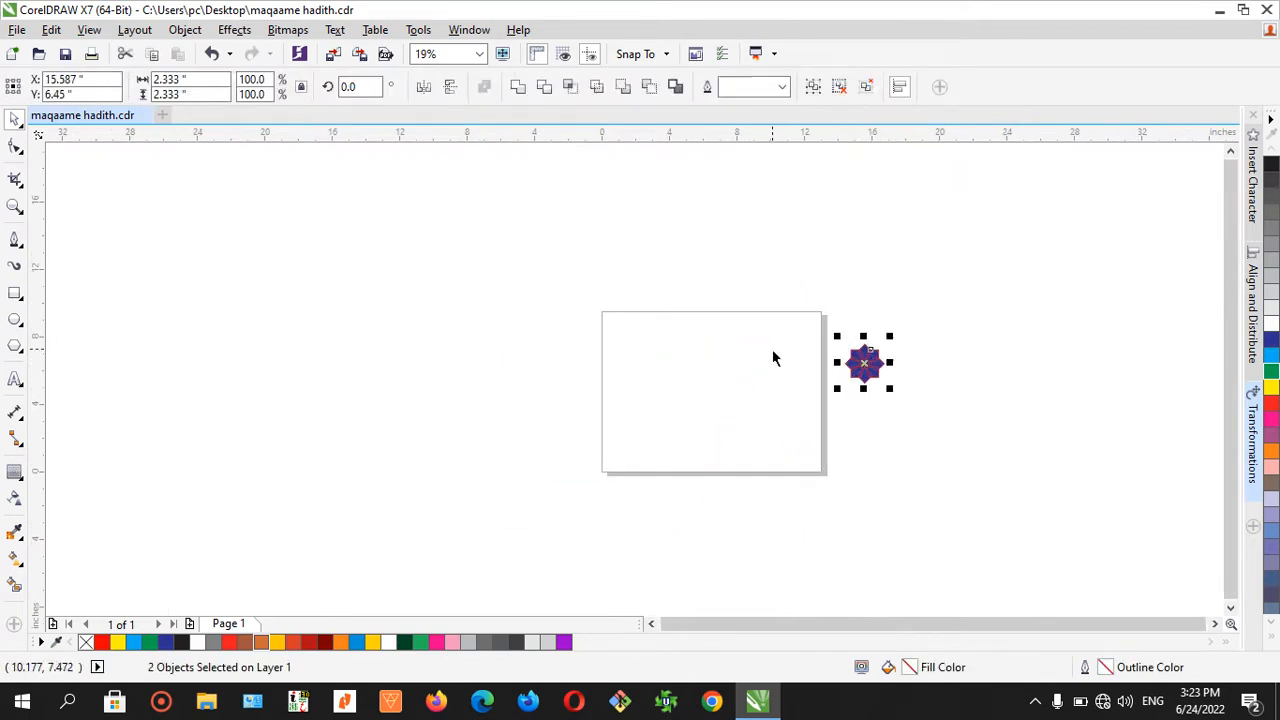
scroll(752, 377, up, 1)
click(570, 355)
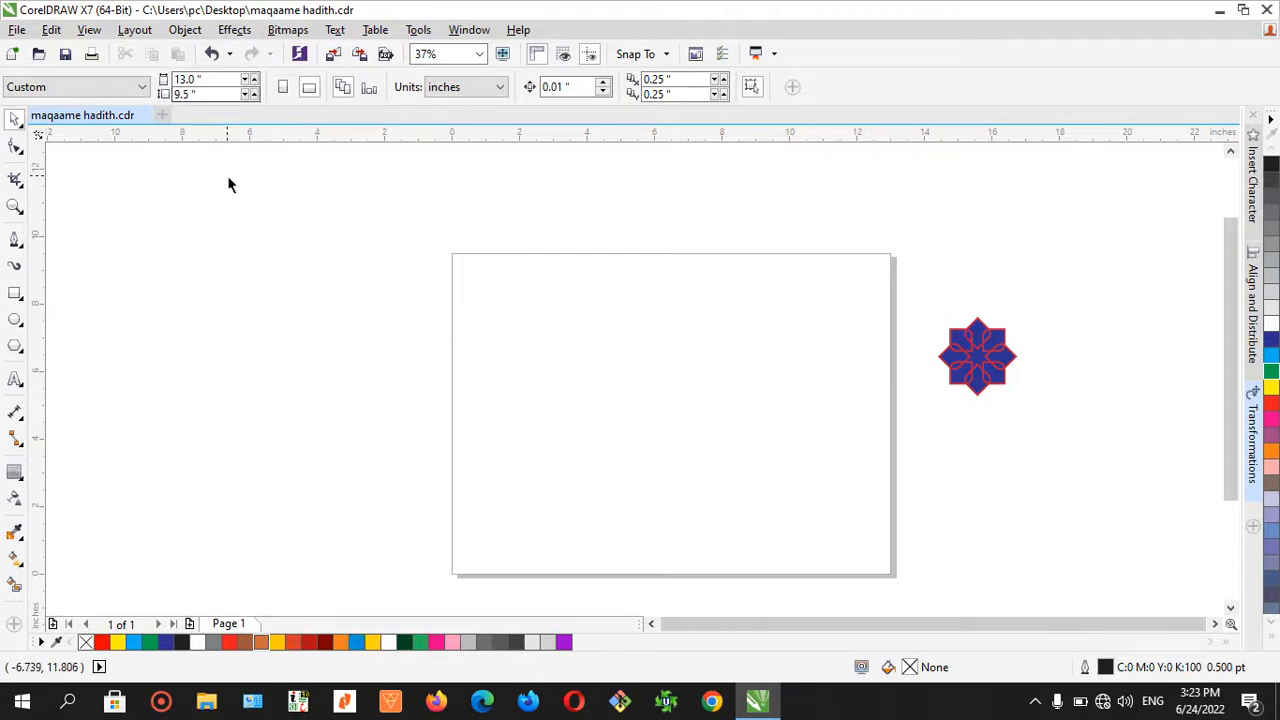
- Add a rectangle covering the entire 13 × 9.5 inch page and select it
click(14, 295)
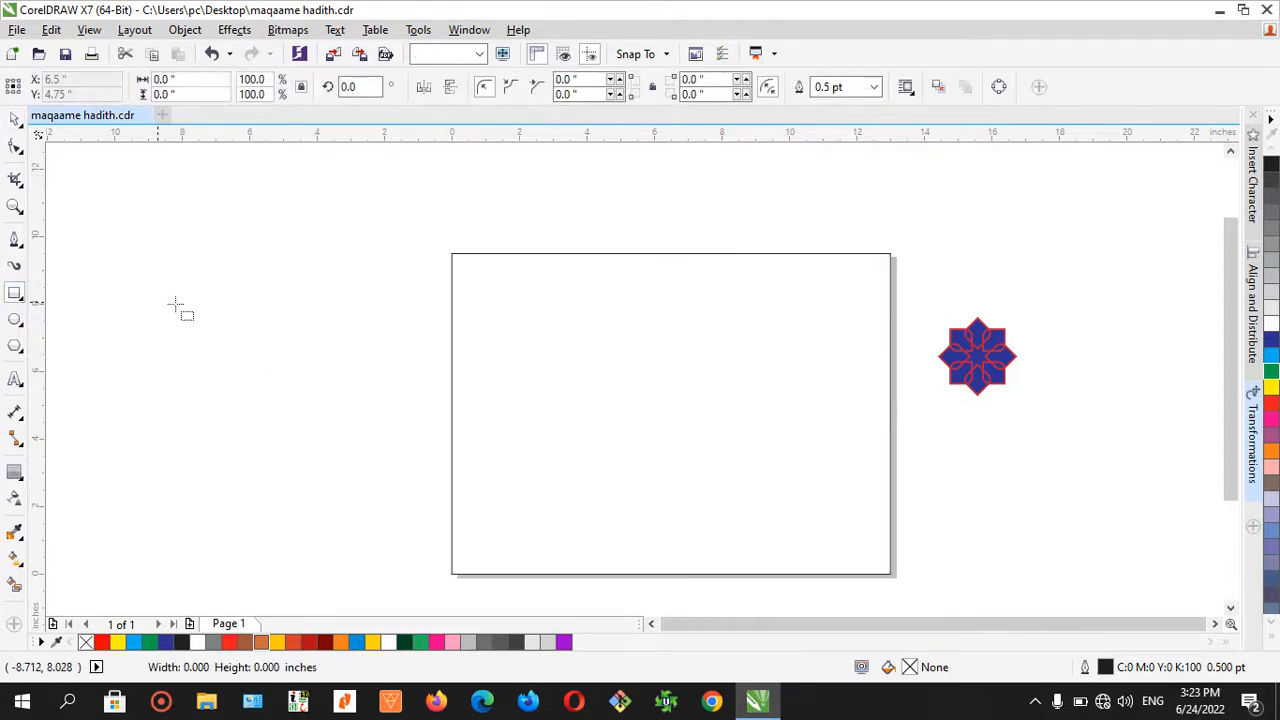
click(14, 118)
click(800, 420)
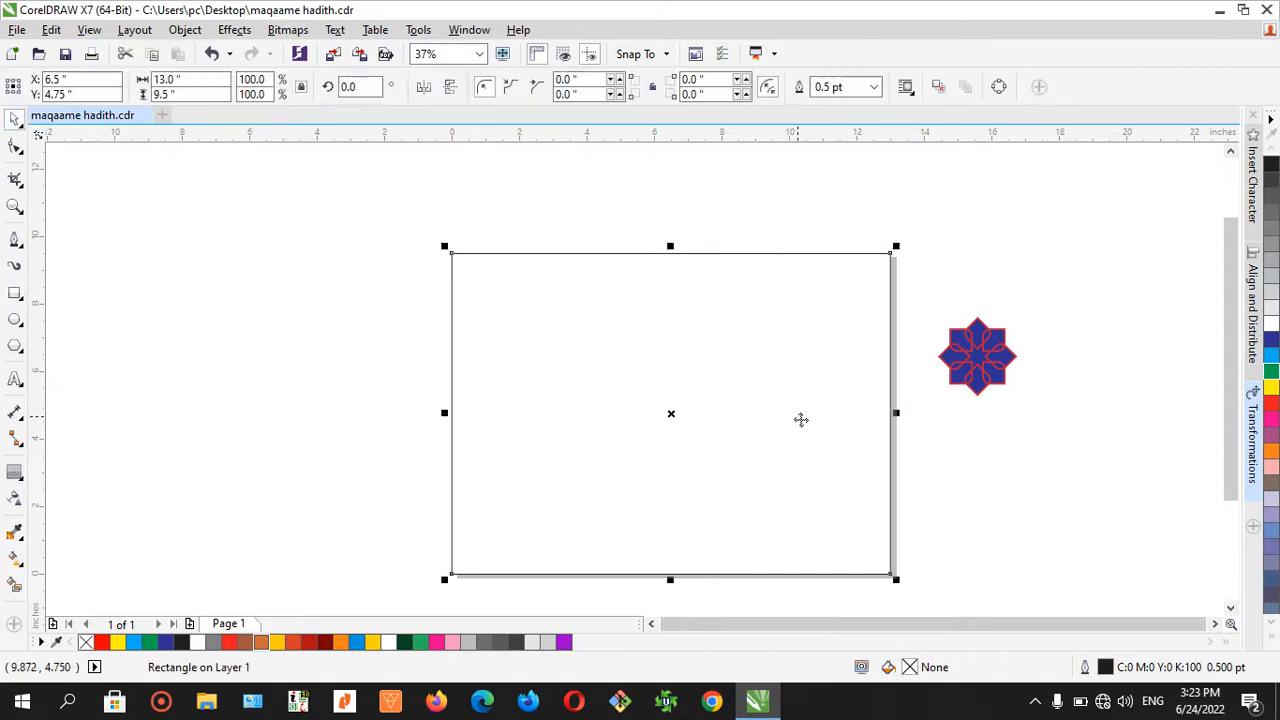
- Keep object snapping on and make a centred full-height copy of the page rectangle, about 1.74 inches wide
click(663, 54)
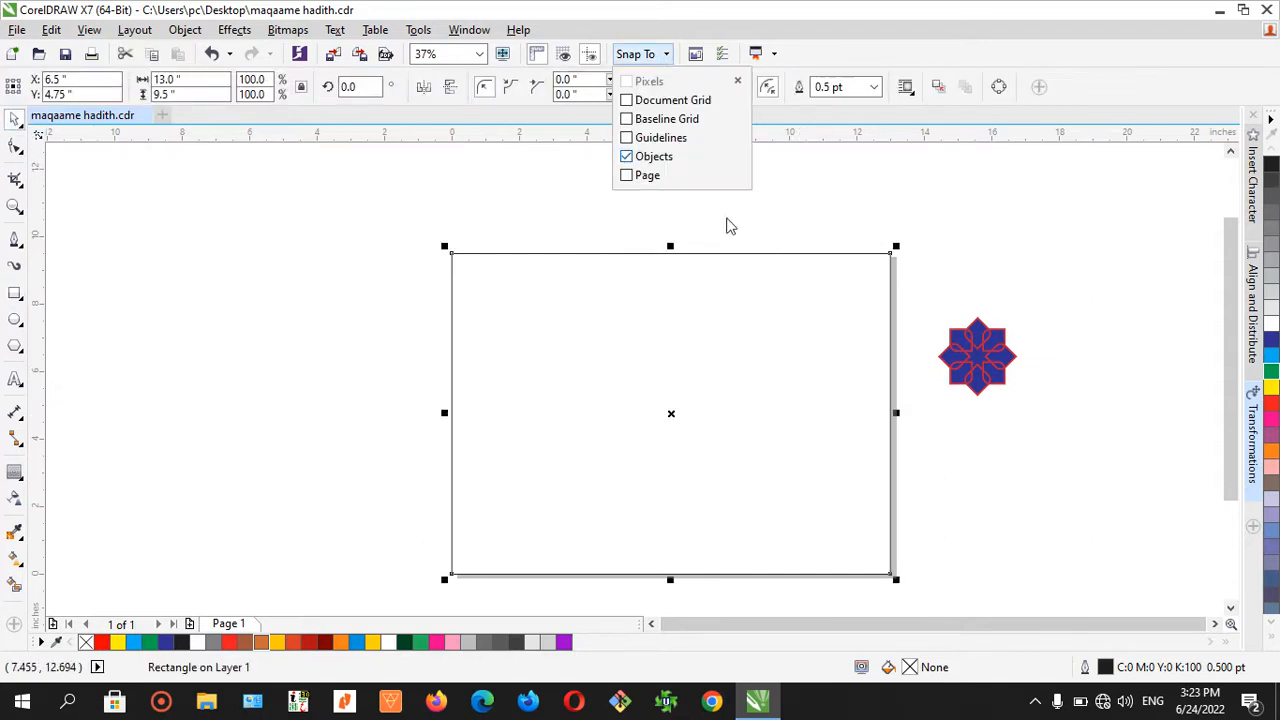
click(790, 262)
drag(896, 413, 712, 425)
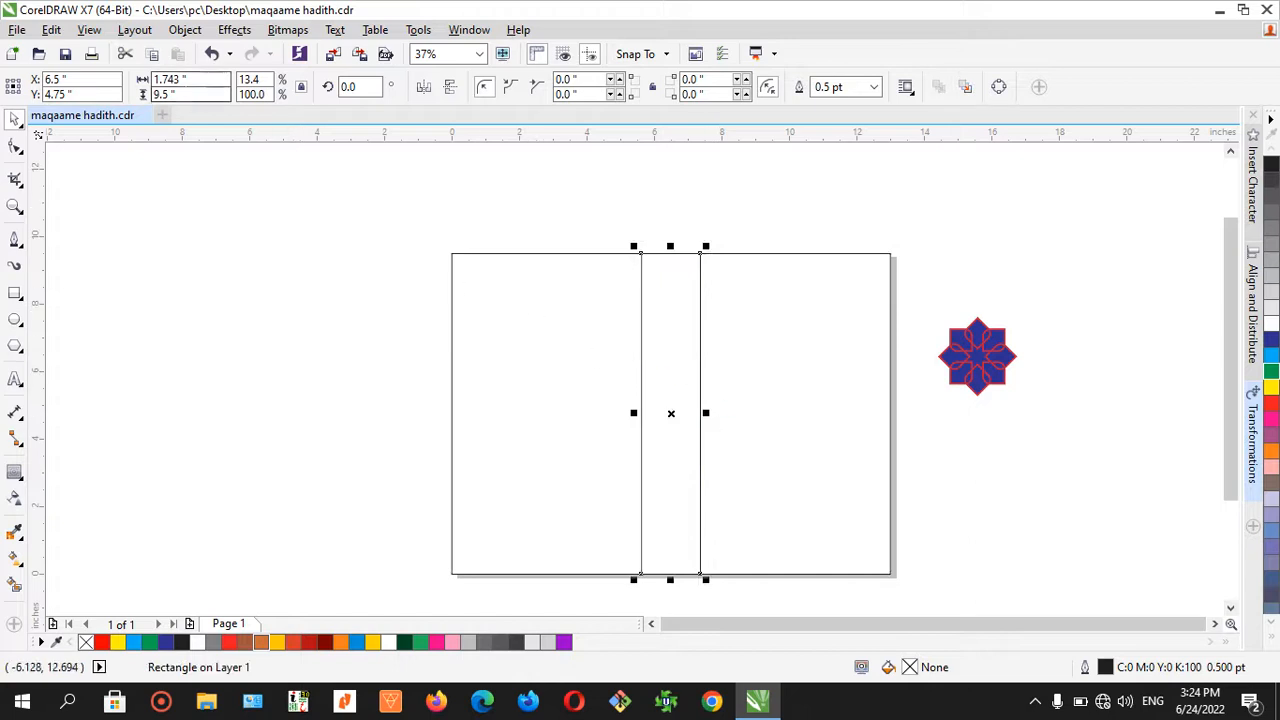
click(170, 80)
text(1.5)
key(Return)
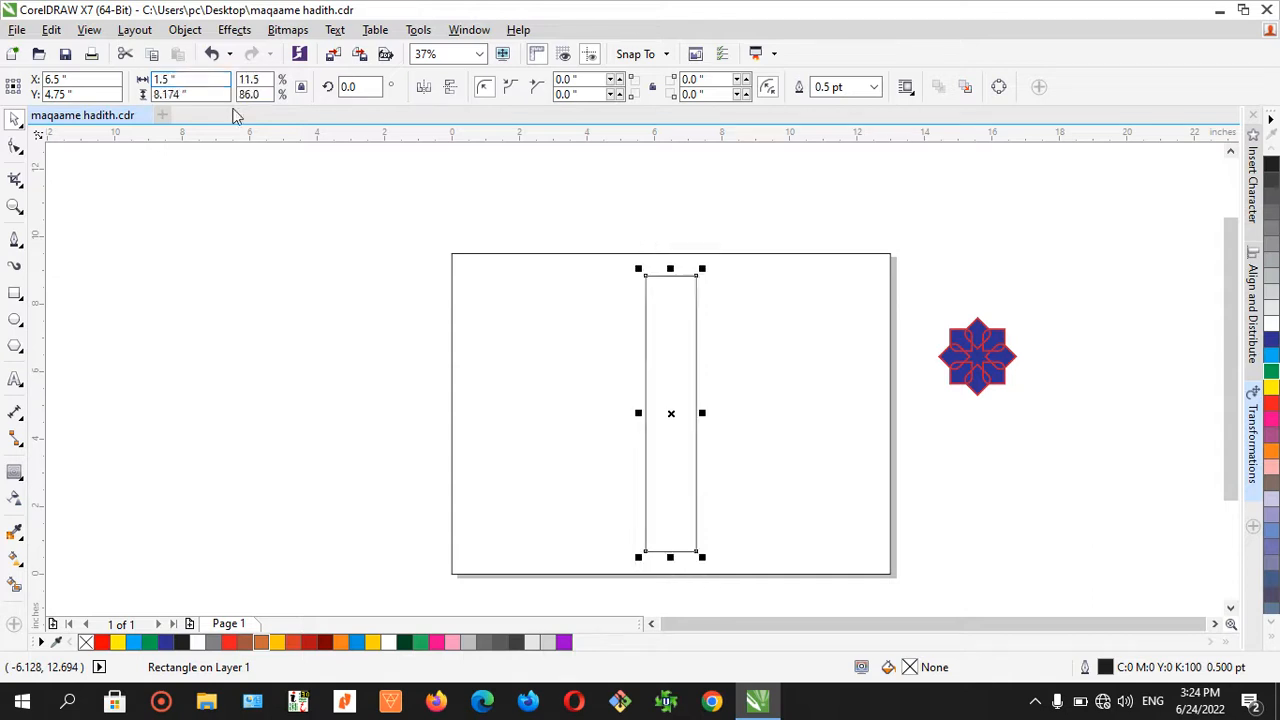
key(ctrl+z)
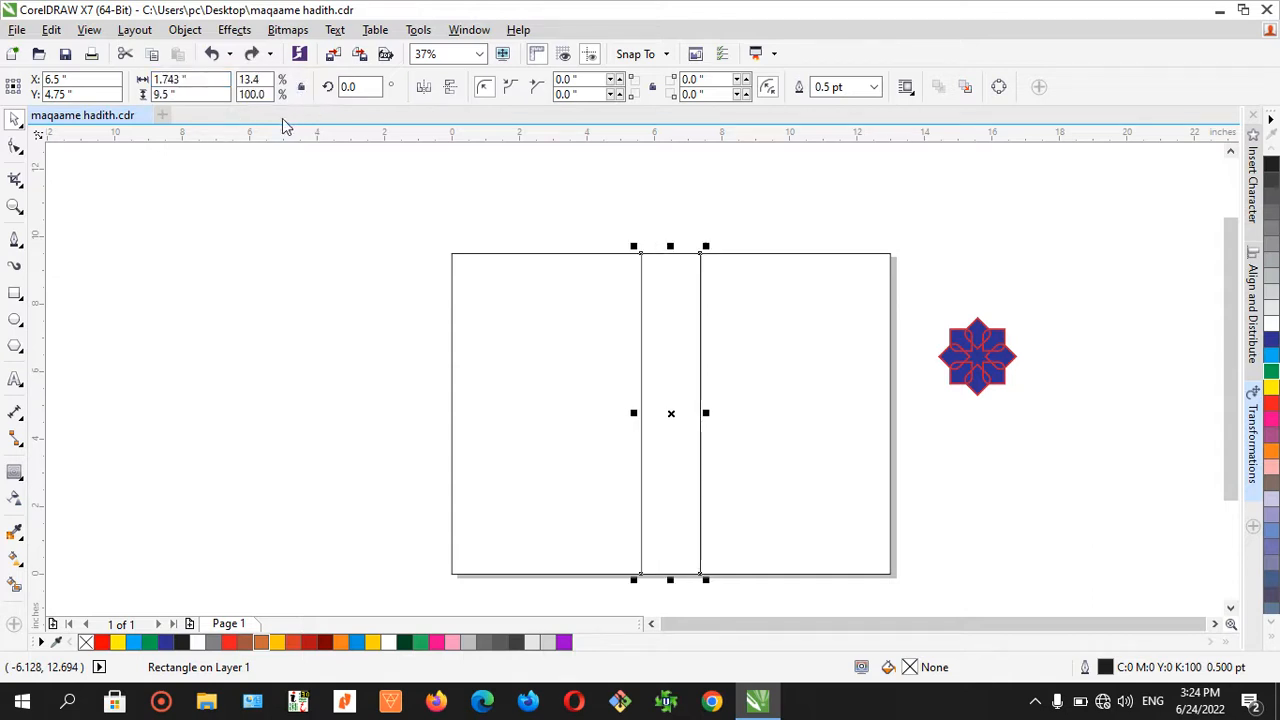
- Set the central strip's width to 1.5 inches without scaling its height, then leave it deselected
click(192, 79)
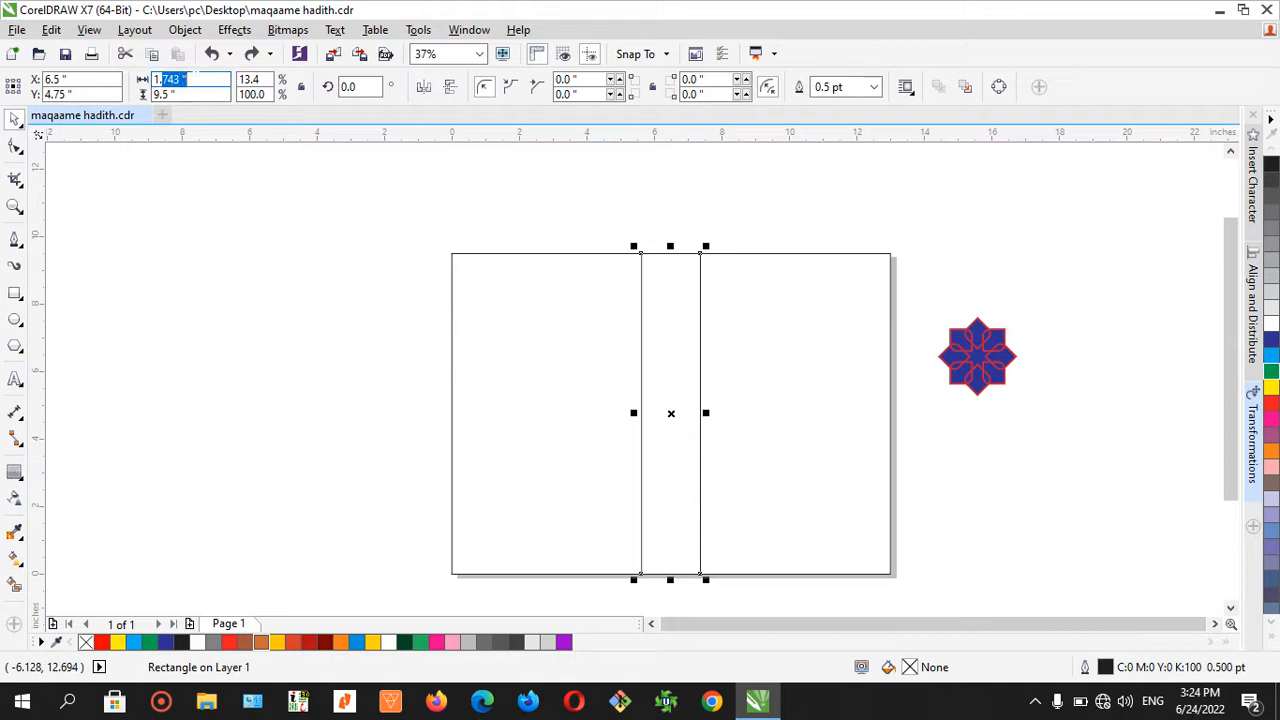
text(1.5)
key(Return)
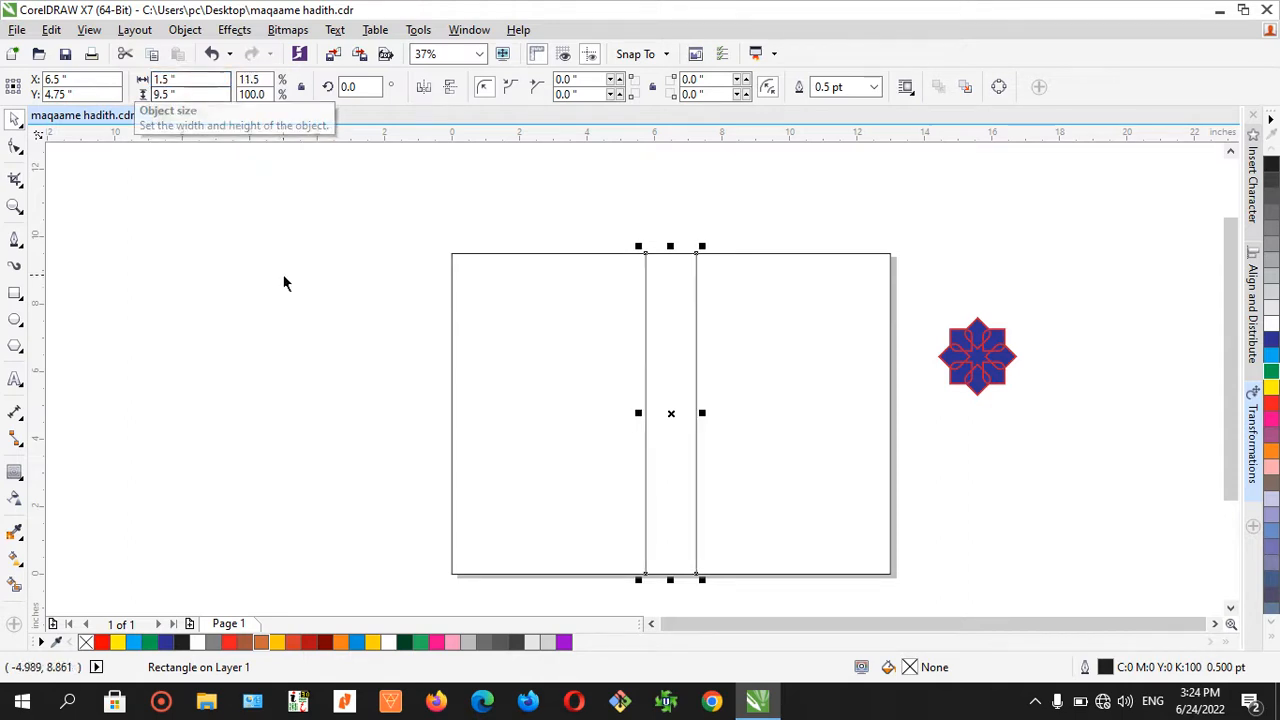
click(284, 277)
click(645, 341)
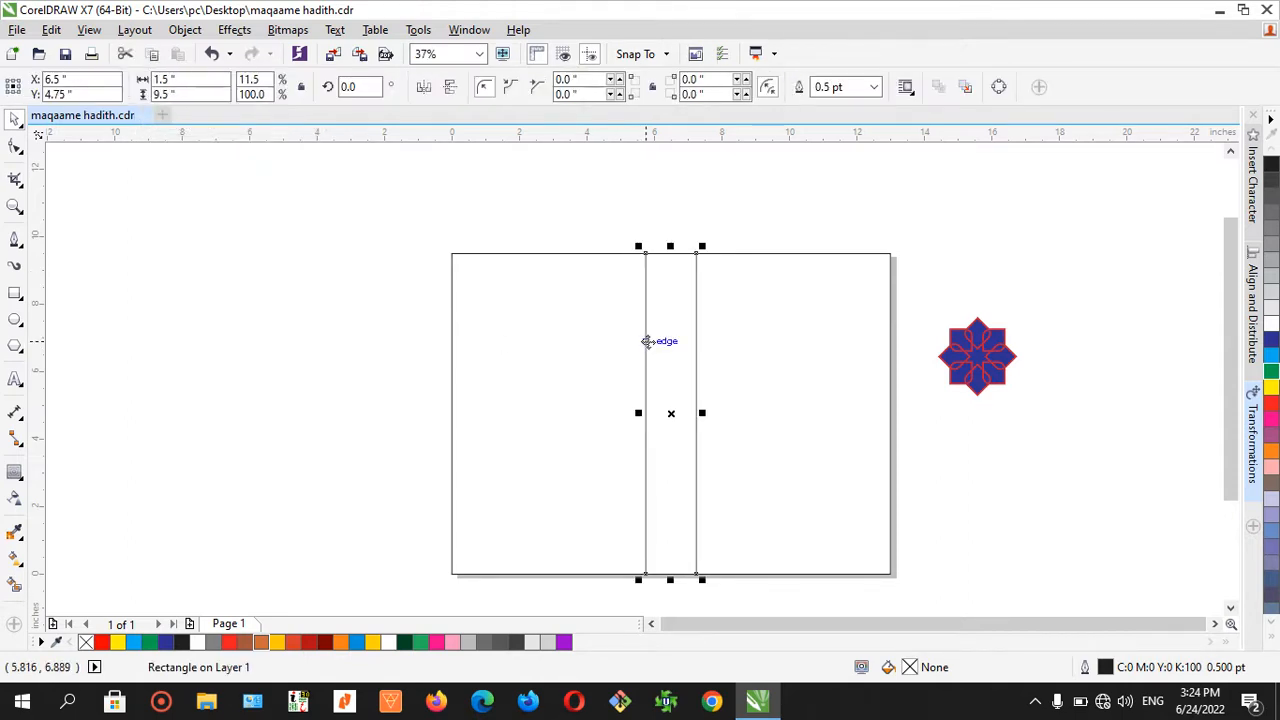
click(389, 240)
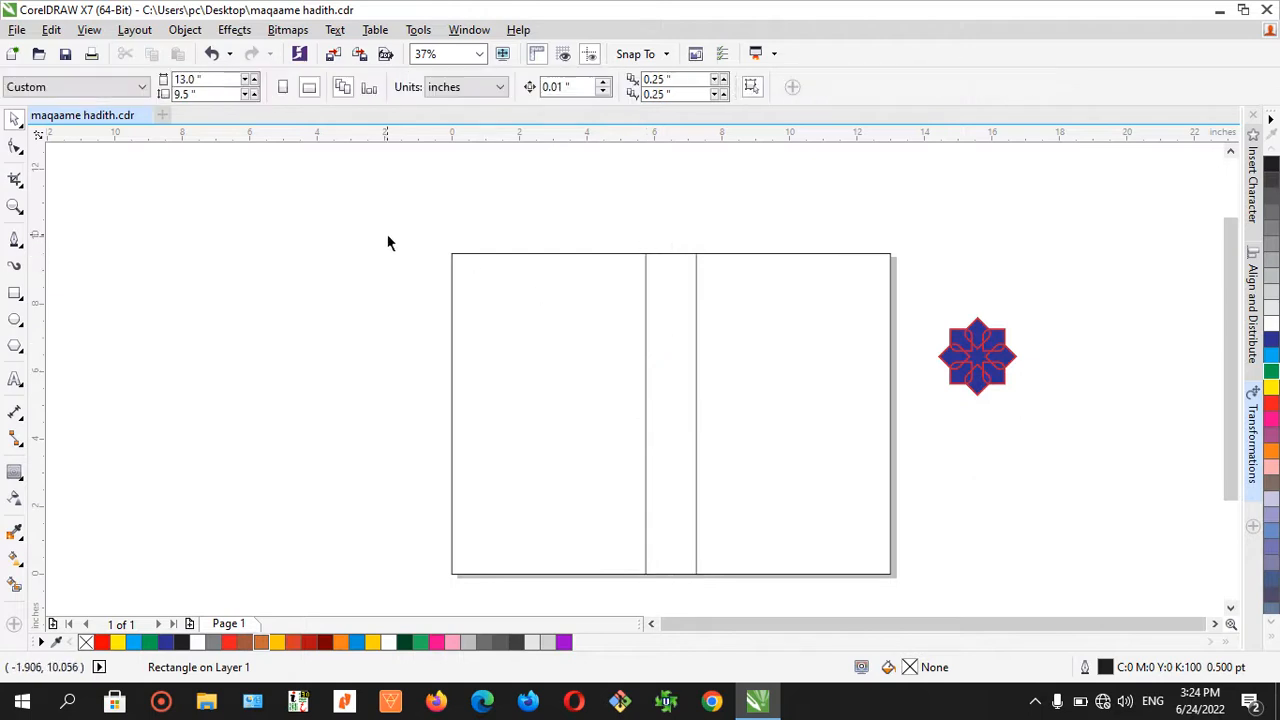
- Create two full-height panel rectangles, each 5.75 inches wide, from the page rectangle, one on each side of the central strip
click(863, 397)
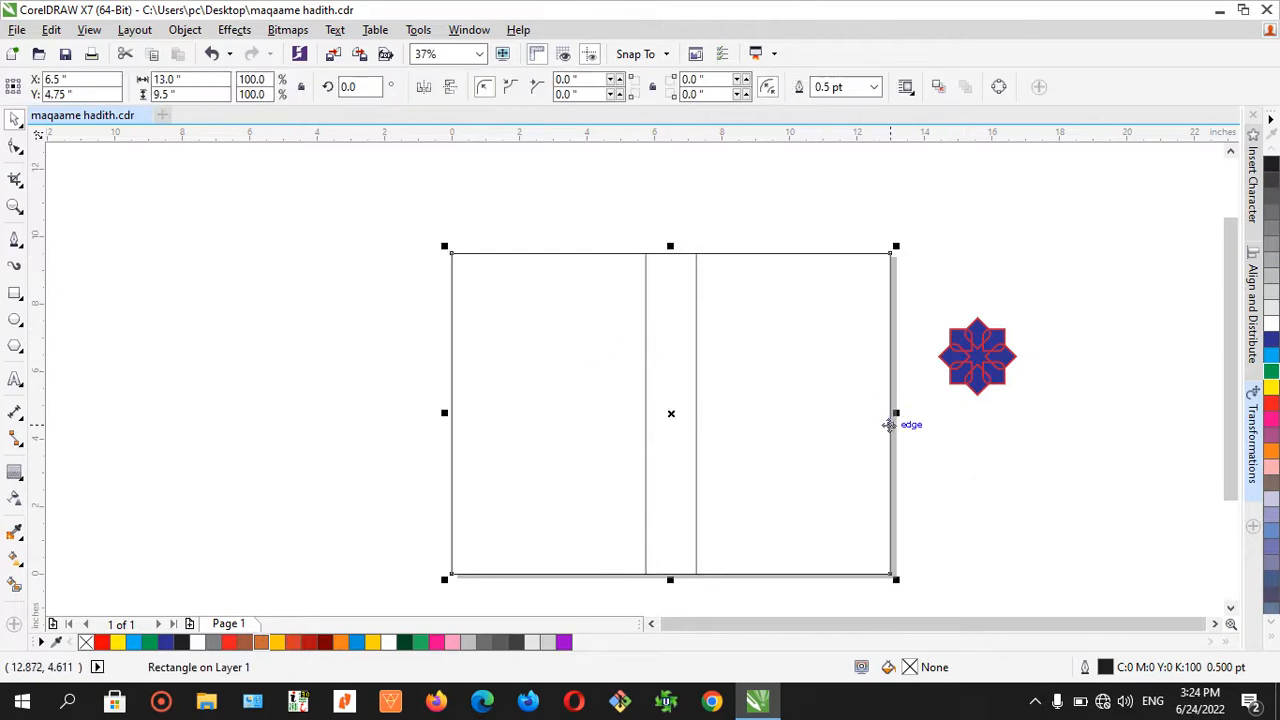
drag(897, 414, 650, 411)
key(ctrl+z)
drag(445, 413, 693, 444)
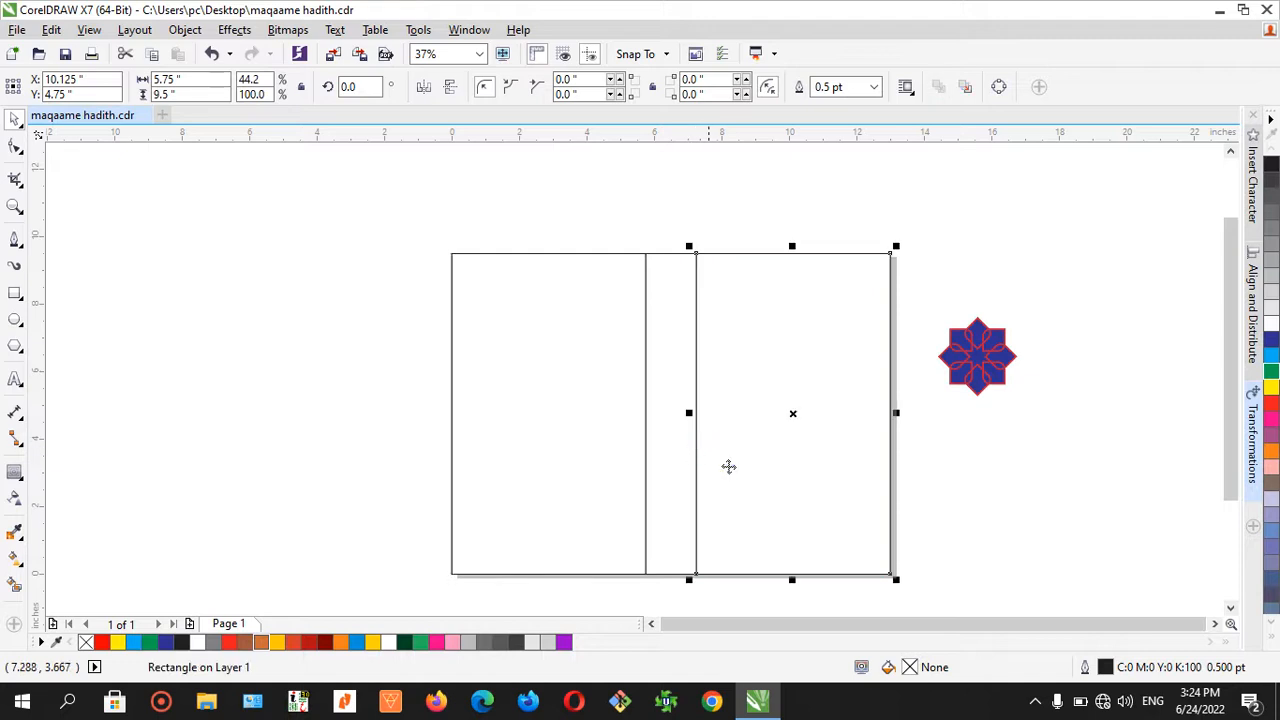
click(926, 482)
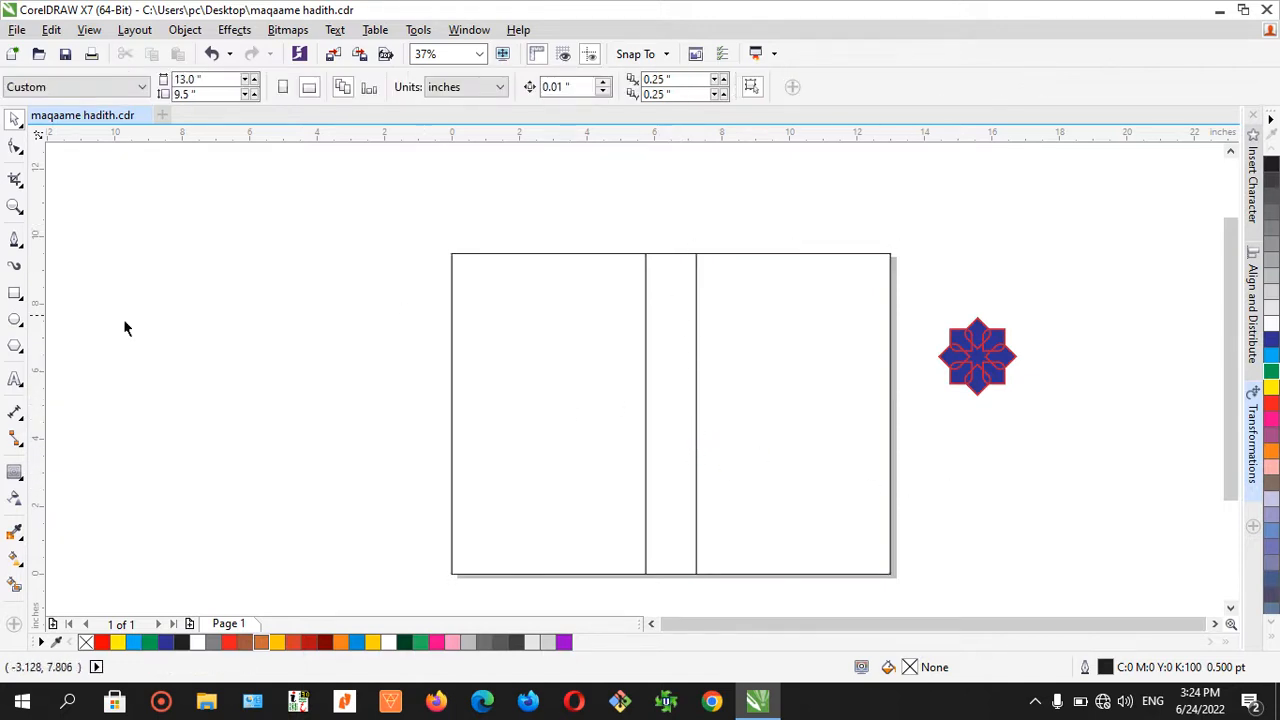
- Draw a rectangle beside the page's left edge and set its size to 4.5 × 7.5 inches
key(F6)
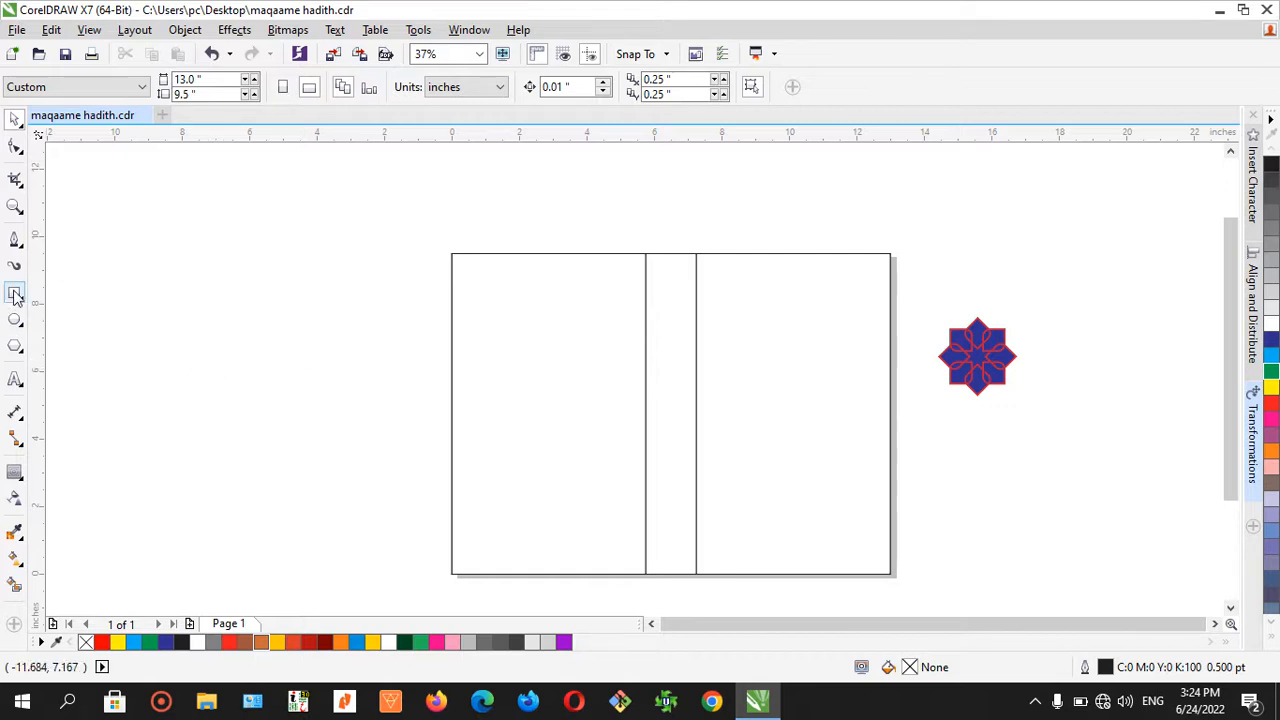
drag(280, 280, 376, 404)
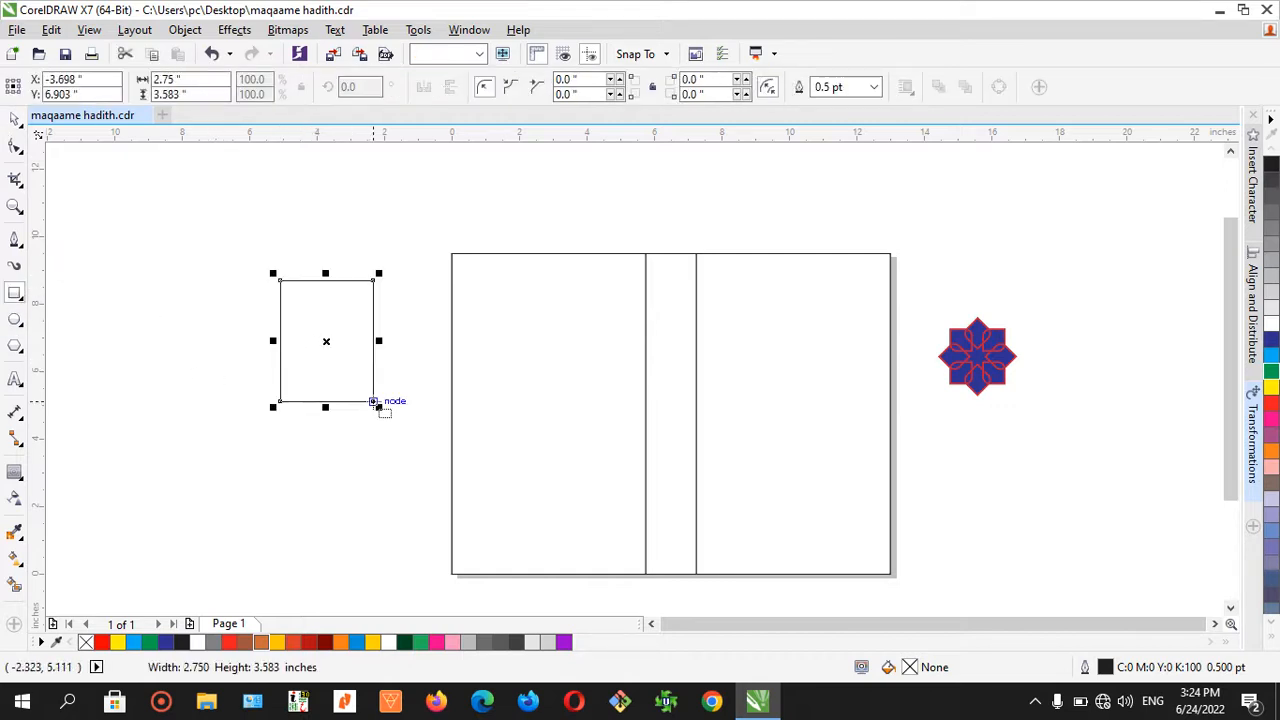
click(180, 79)
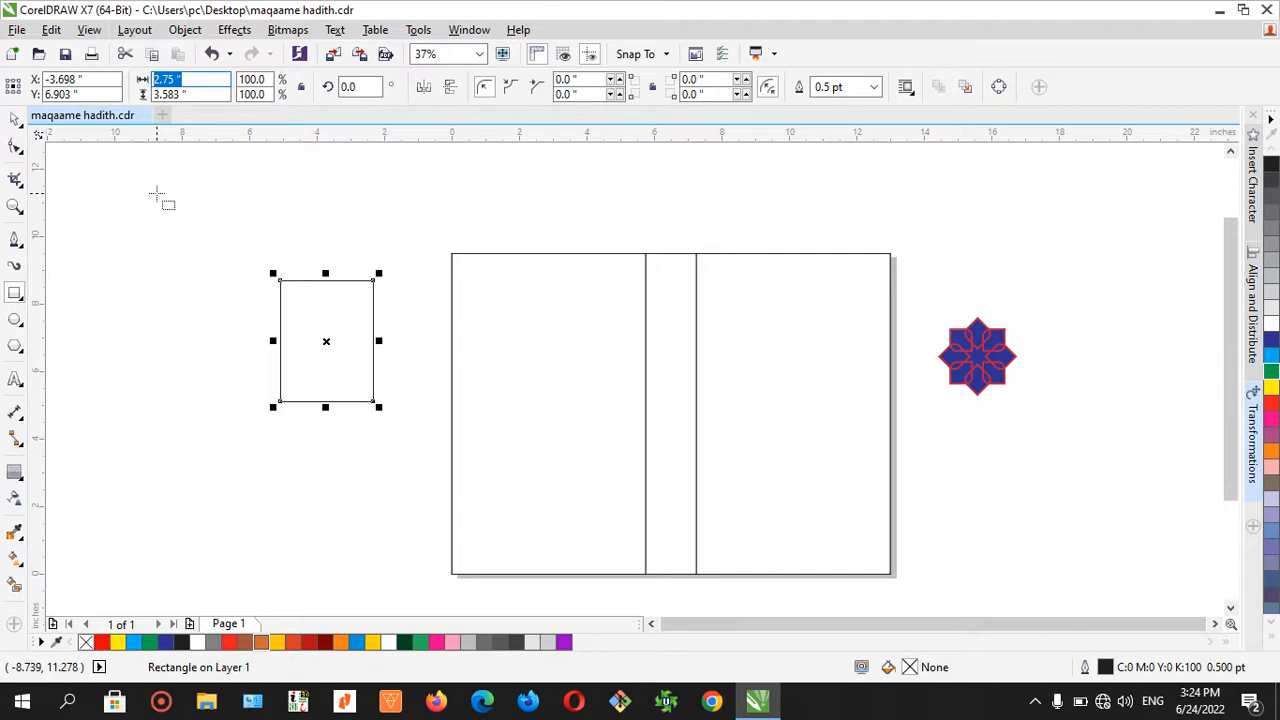
text(4.5)
key(Tab)
text(7)
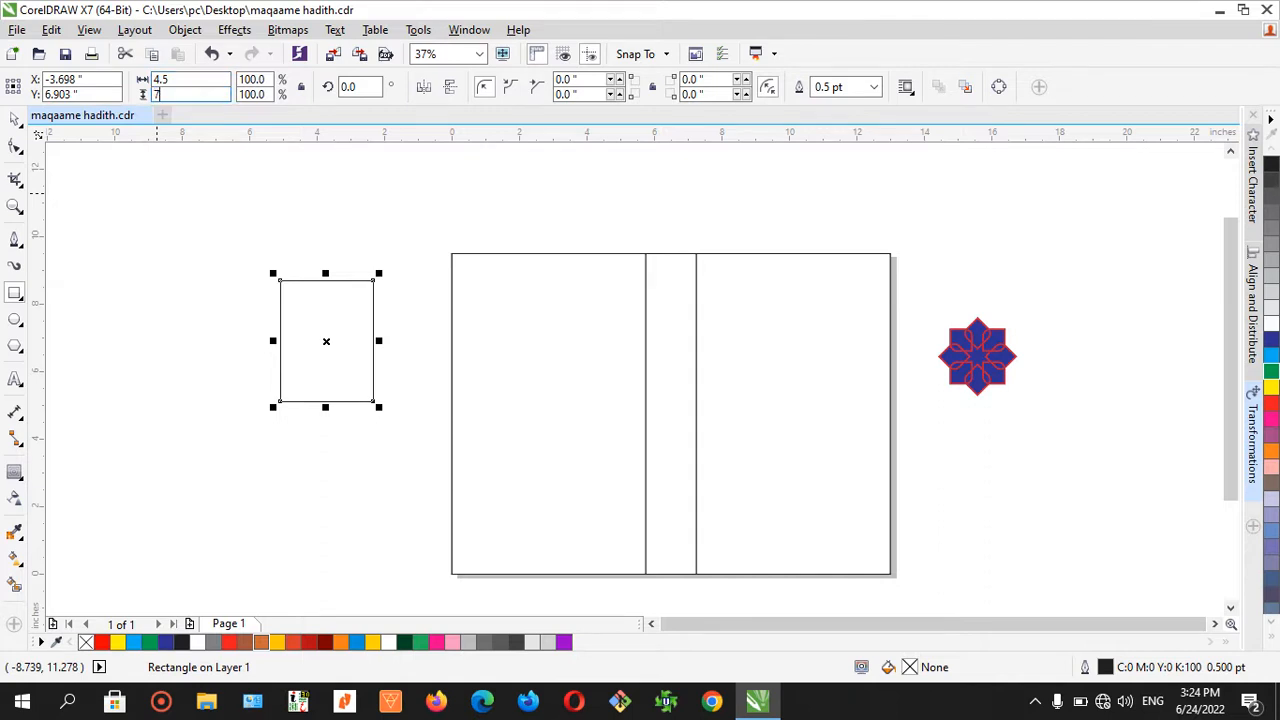
key(Return)
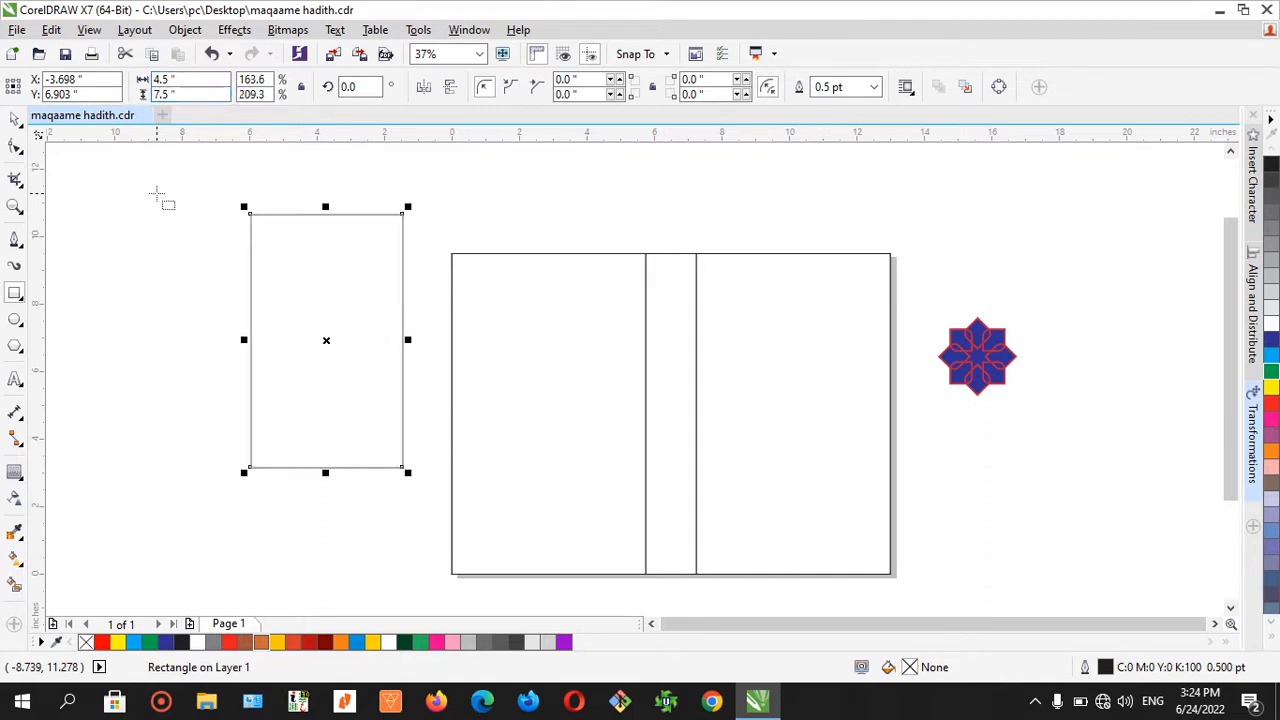
- Centre the 4.5 × 7.5 inch rectangle horizontally and vertically on the left panel
click(15, 118)
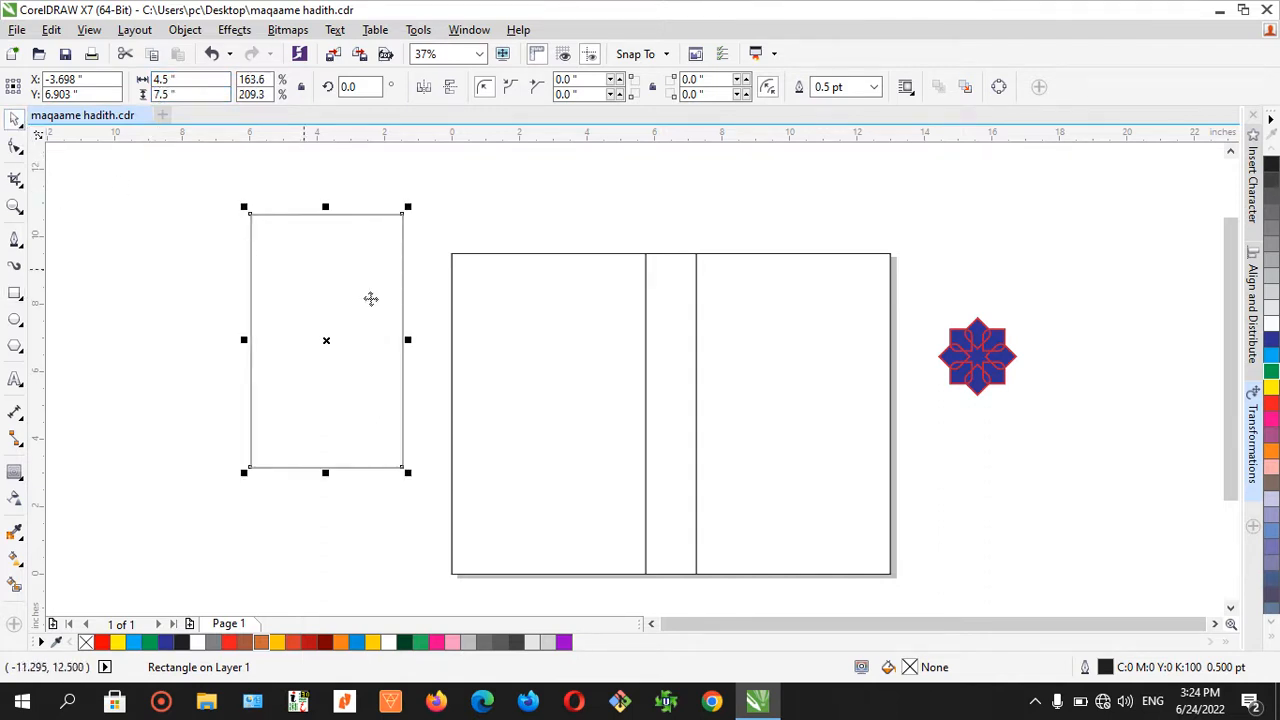
shift+click(506, 337)
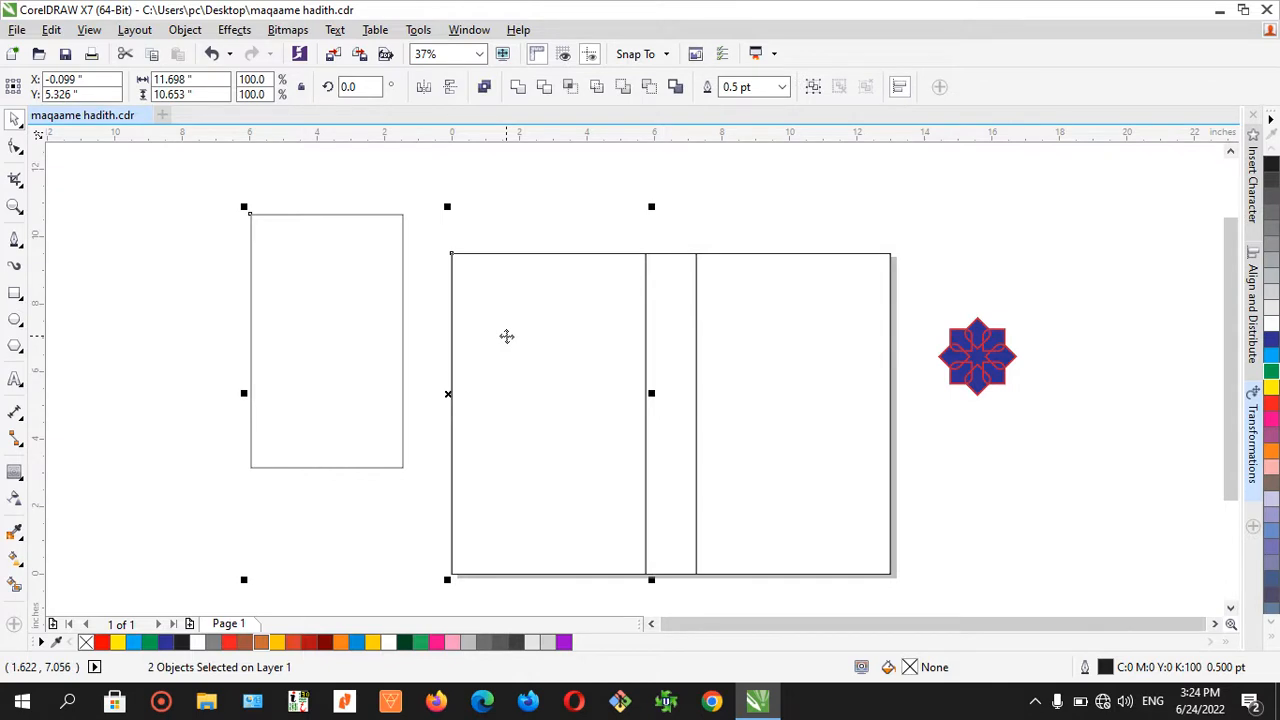
key(c)
key(e)
click(360, 337)
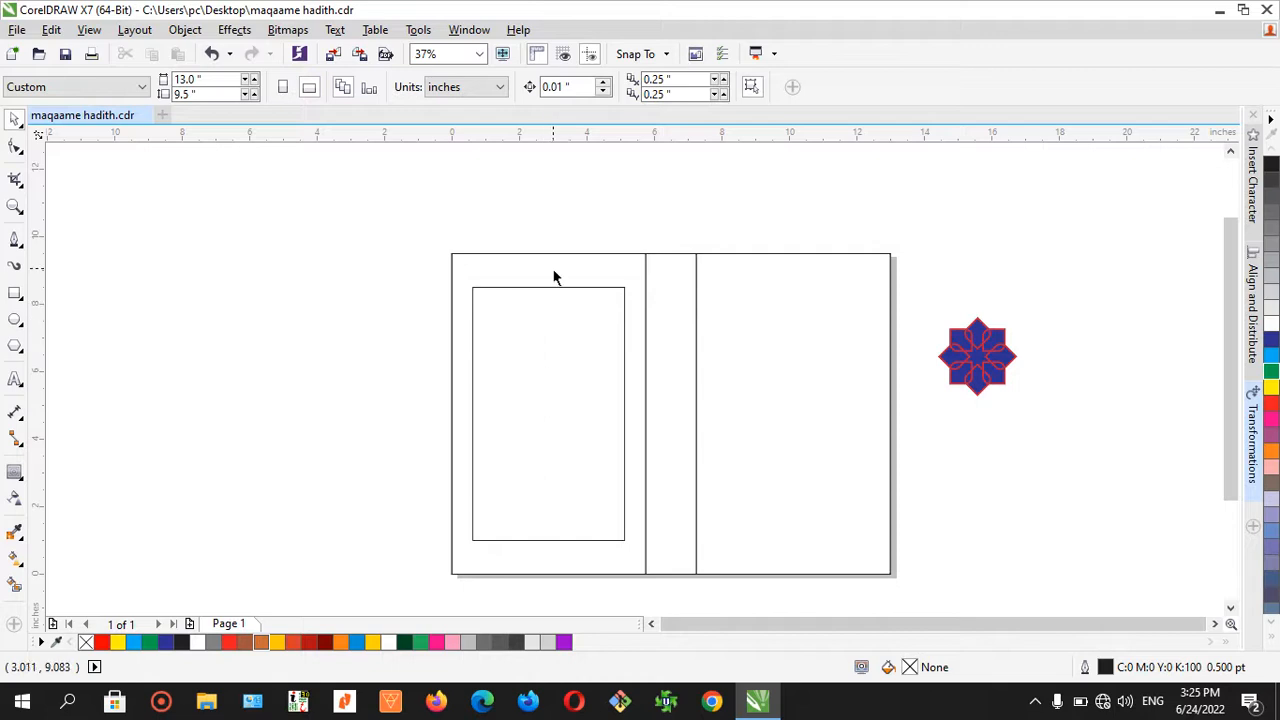
- Duplicate the left panel's inner rectangle and centre the duplicate on the right panel
click(547, 330)
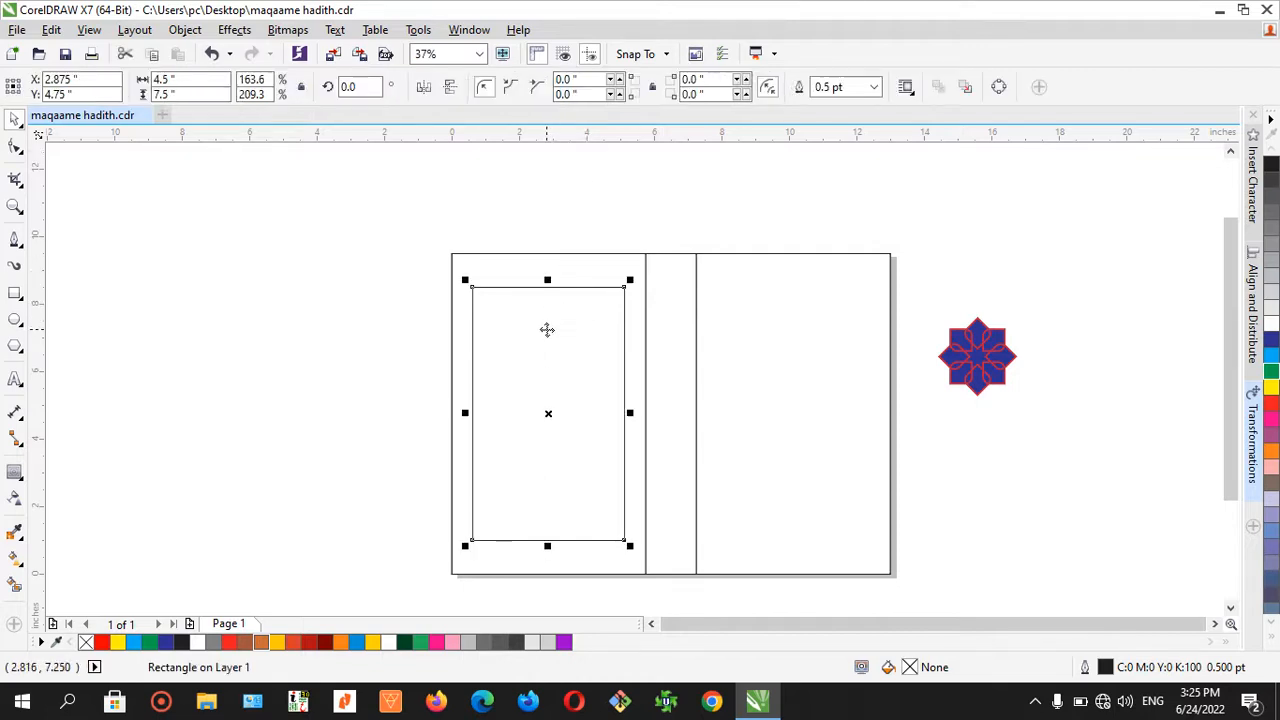
shift+click(765, 369)
key(c)
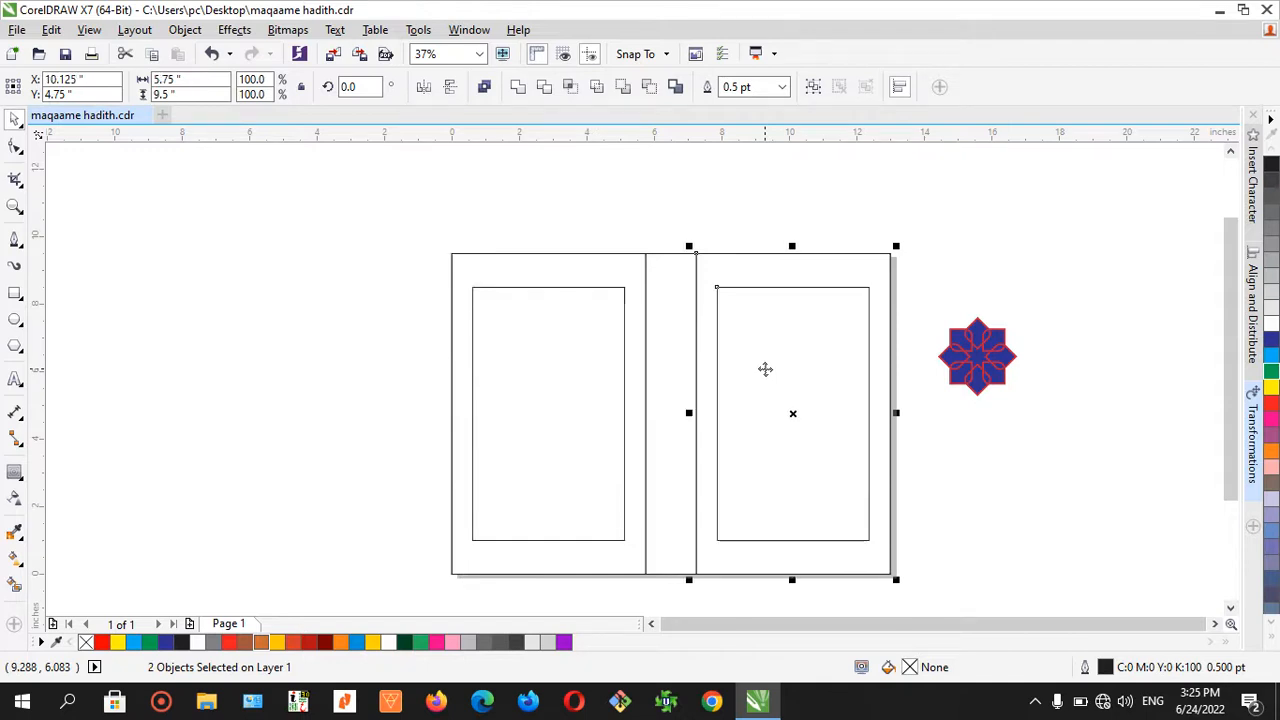
click(313, 322)
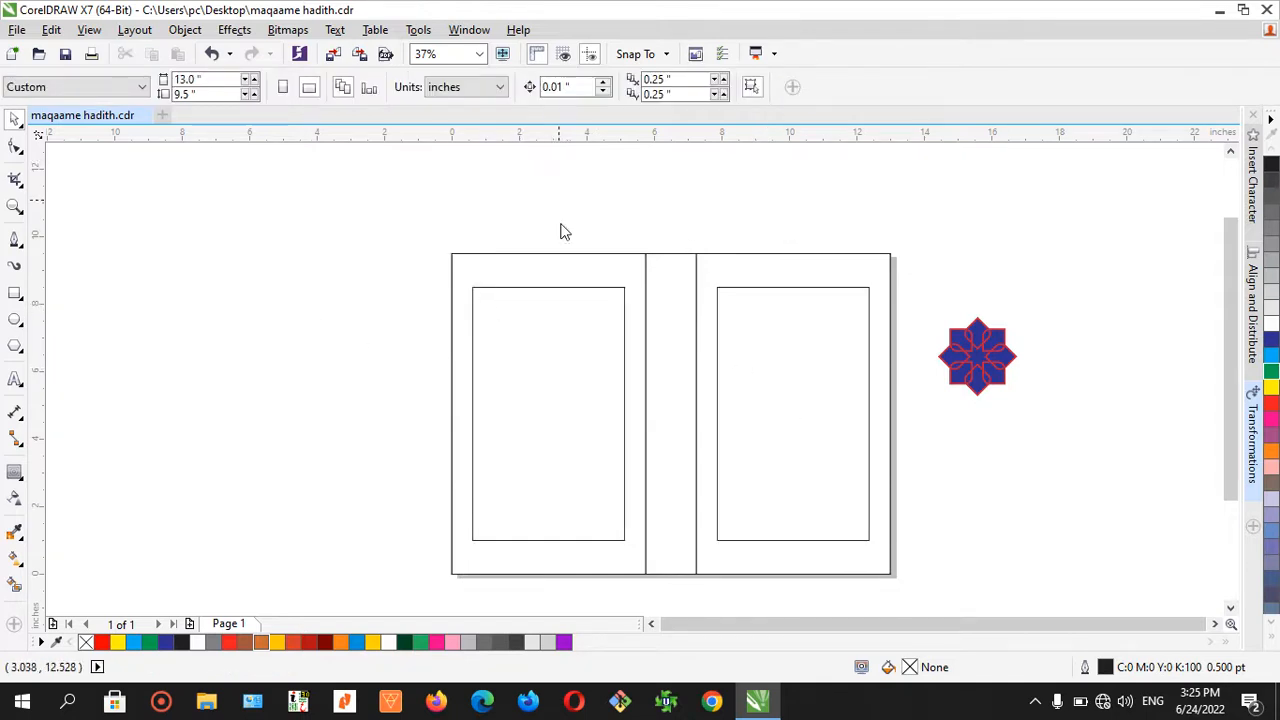
- Place two horizontal and four vertical guidelines along the edges of the two inner rectangles
drag(562, 133, 574, 287)
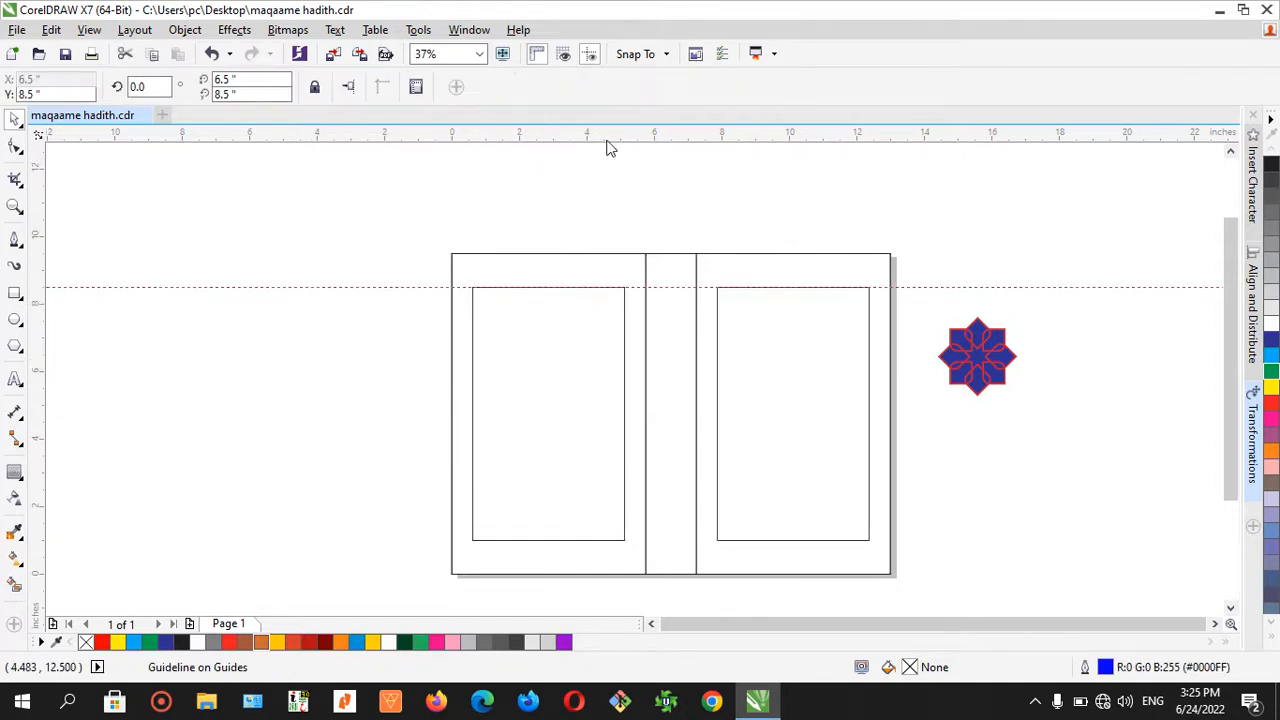
drag(610, 133, 629, 540)
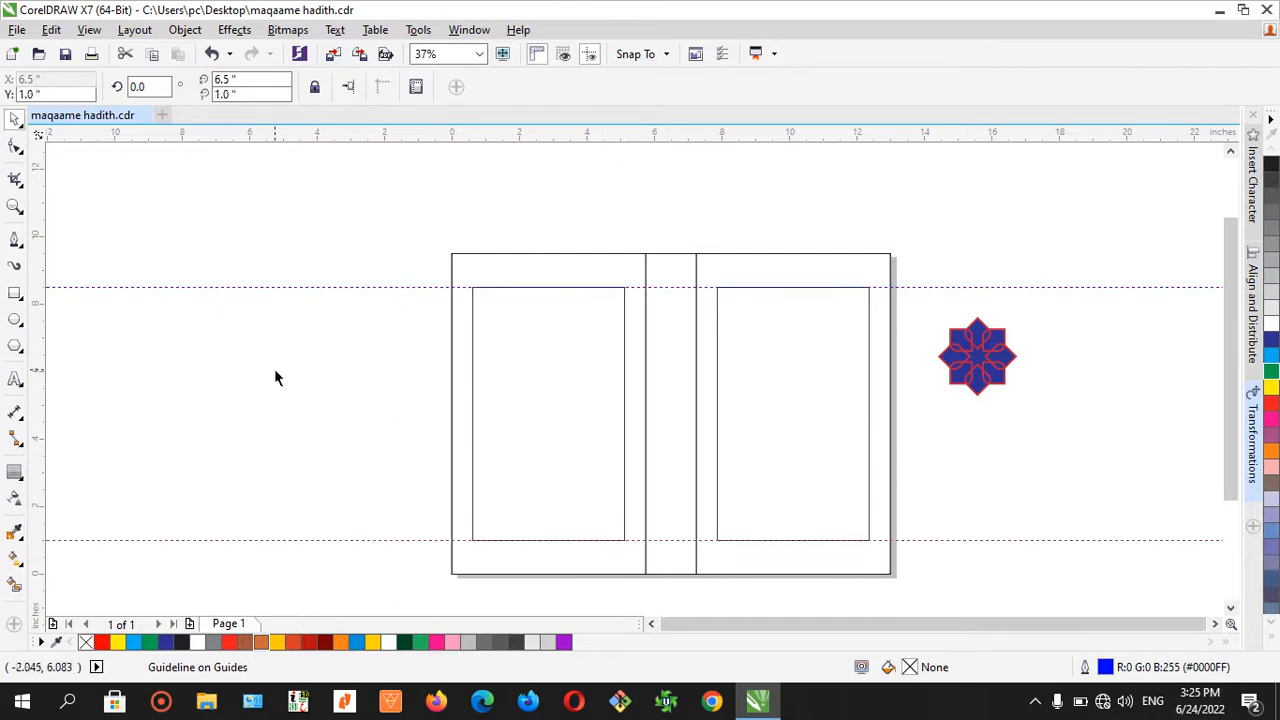
drag(38, 360, 473, 480)
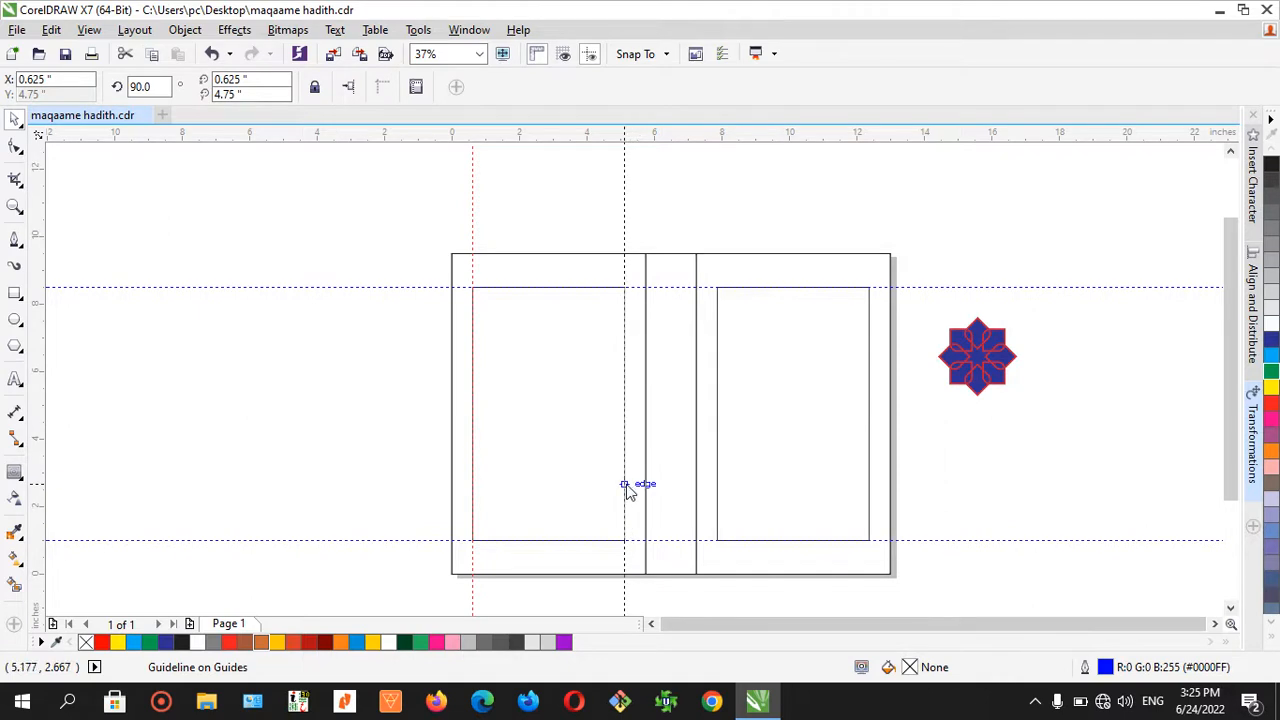
drag(626, 487, 870, 497)
click(956, 478)
- Delete the inner rectangles from both panels while keeping the guidelines
click(821, 425)
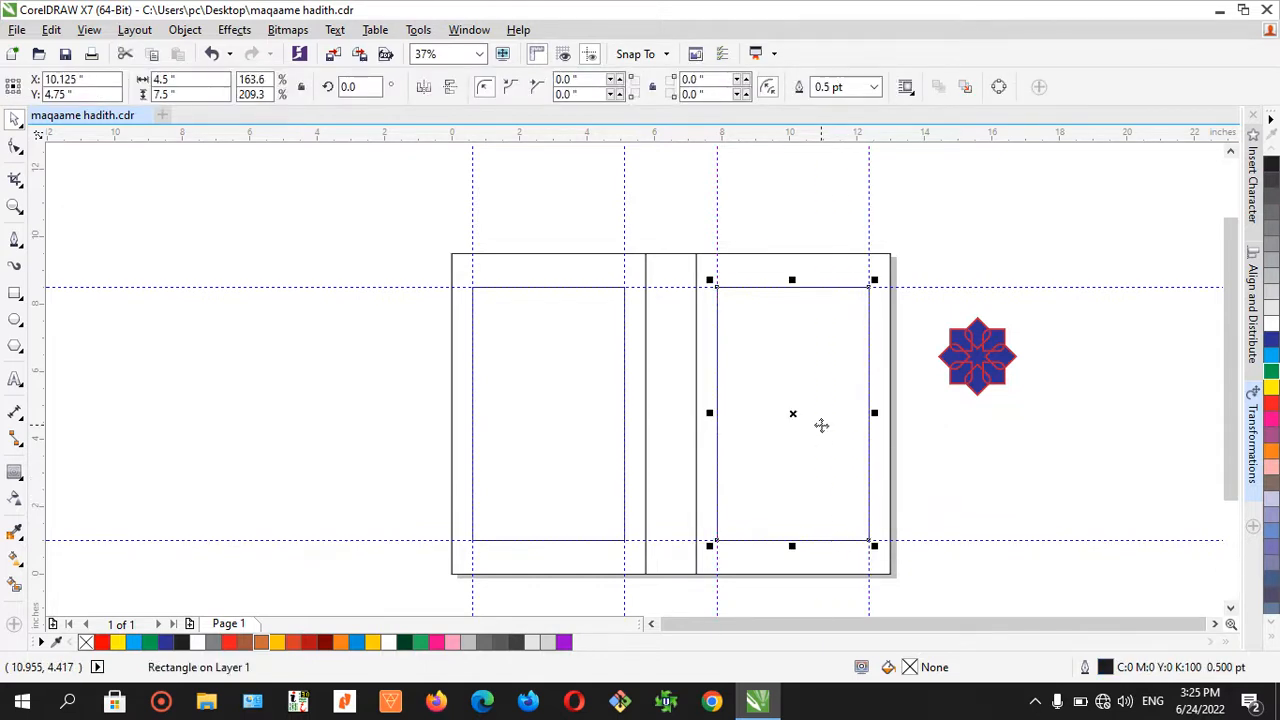
click(634, 445)
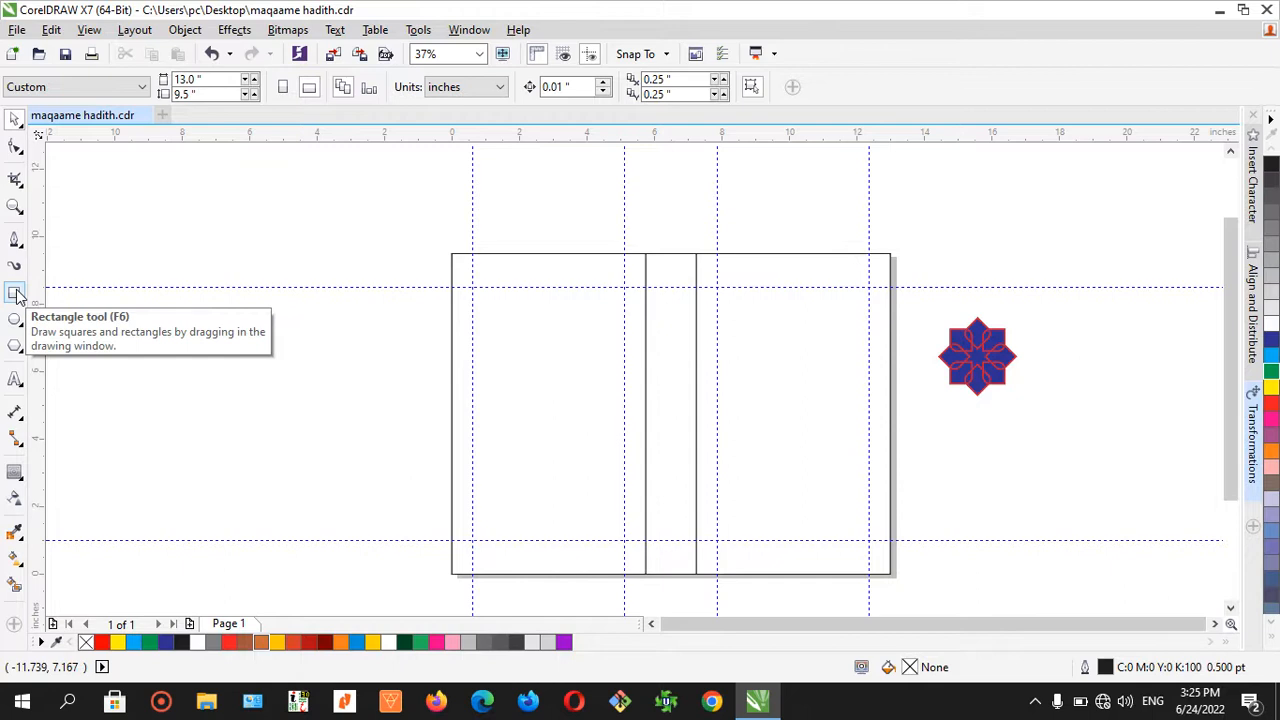
scroll(180, 387, down, 1)
scroll(181, 389, up, 1)
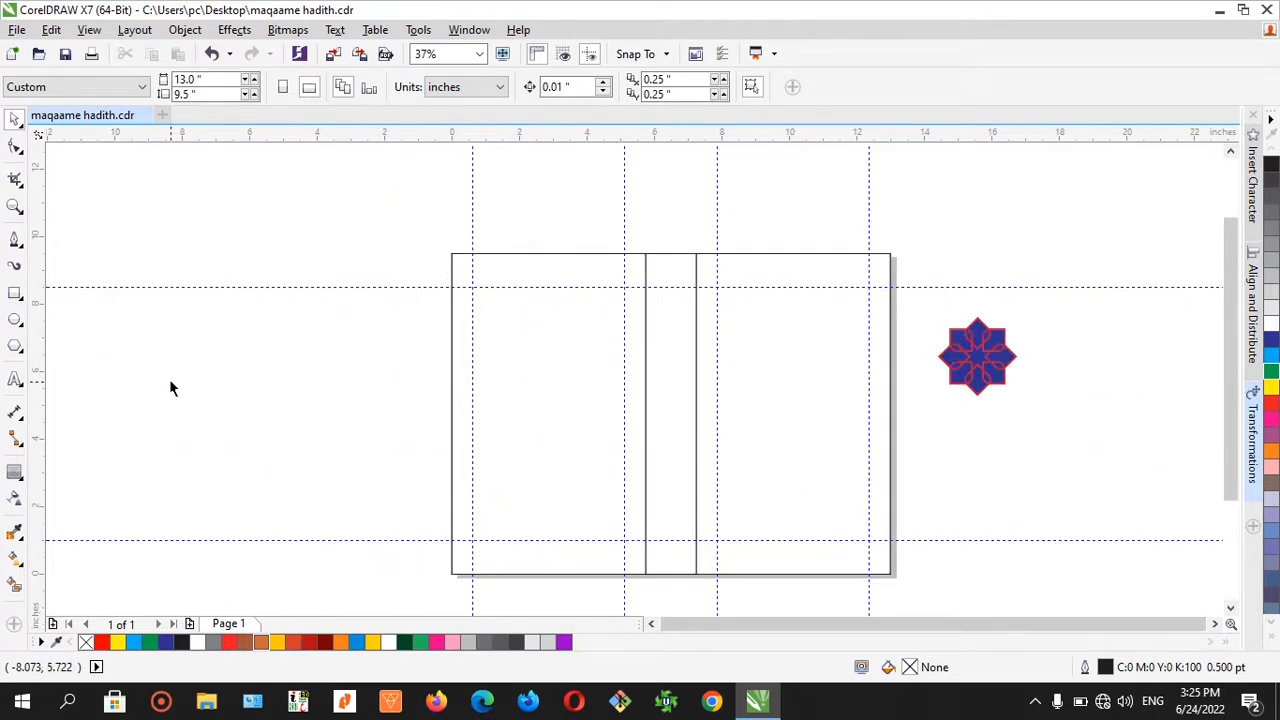
- Draw a rectangle about 3.14 × 4.67 inches over the upper part of the left panel, overlapping the page's top edge
click(16, 292)
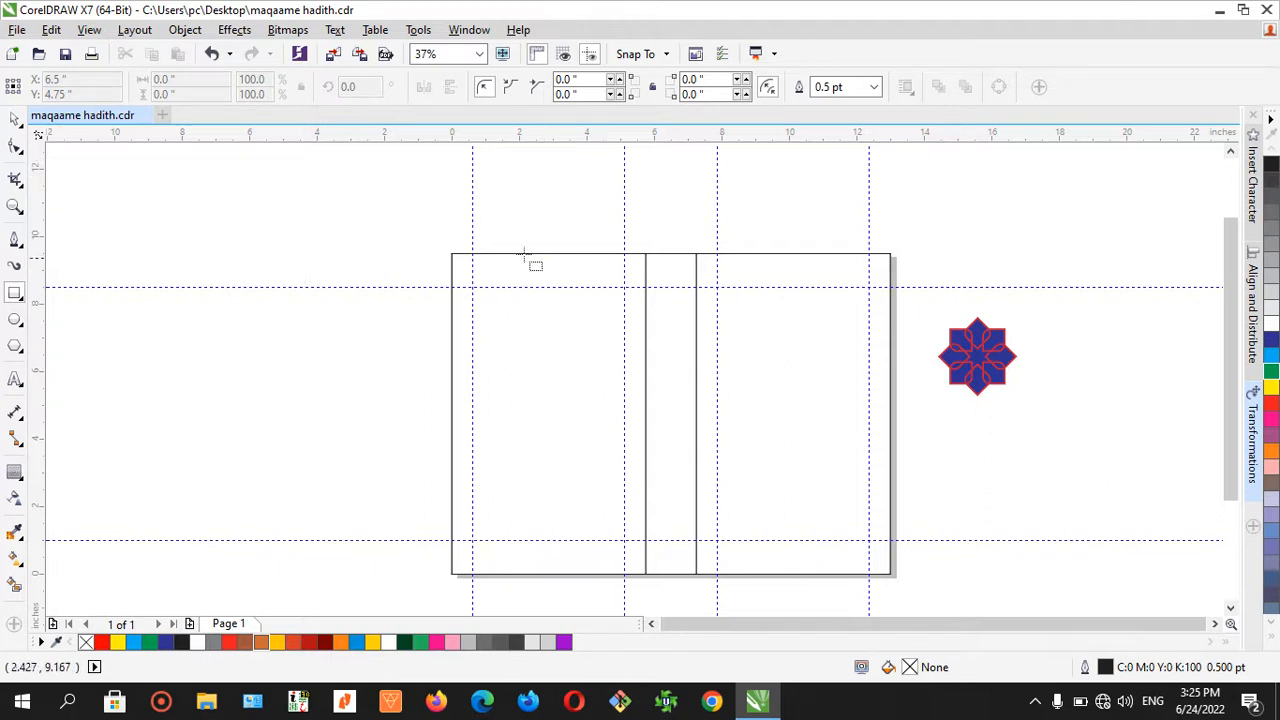
drag(500, 238, 606, 396)
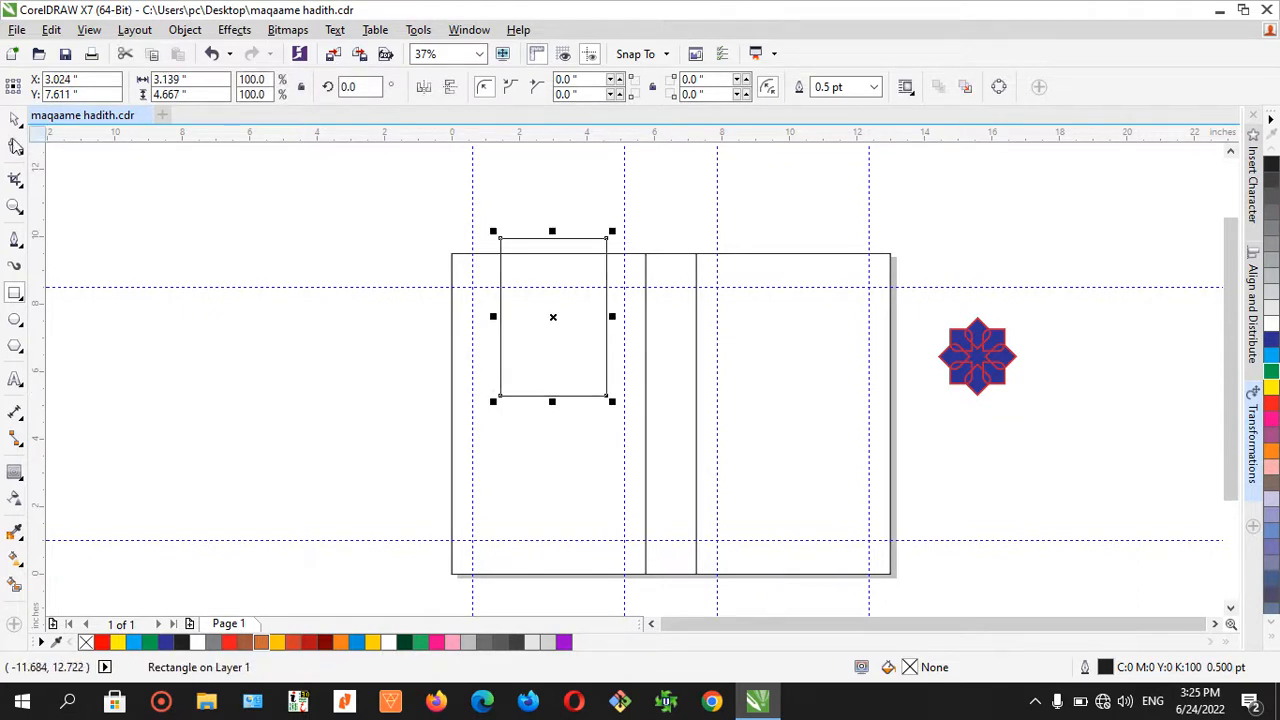
- Centre the small rectangle horizontally on the left panel and reselect it alone
click(15, 120)
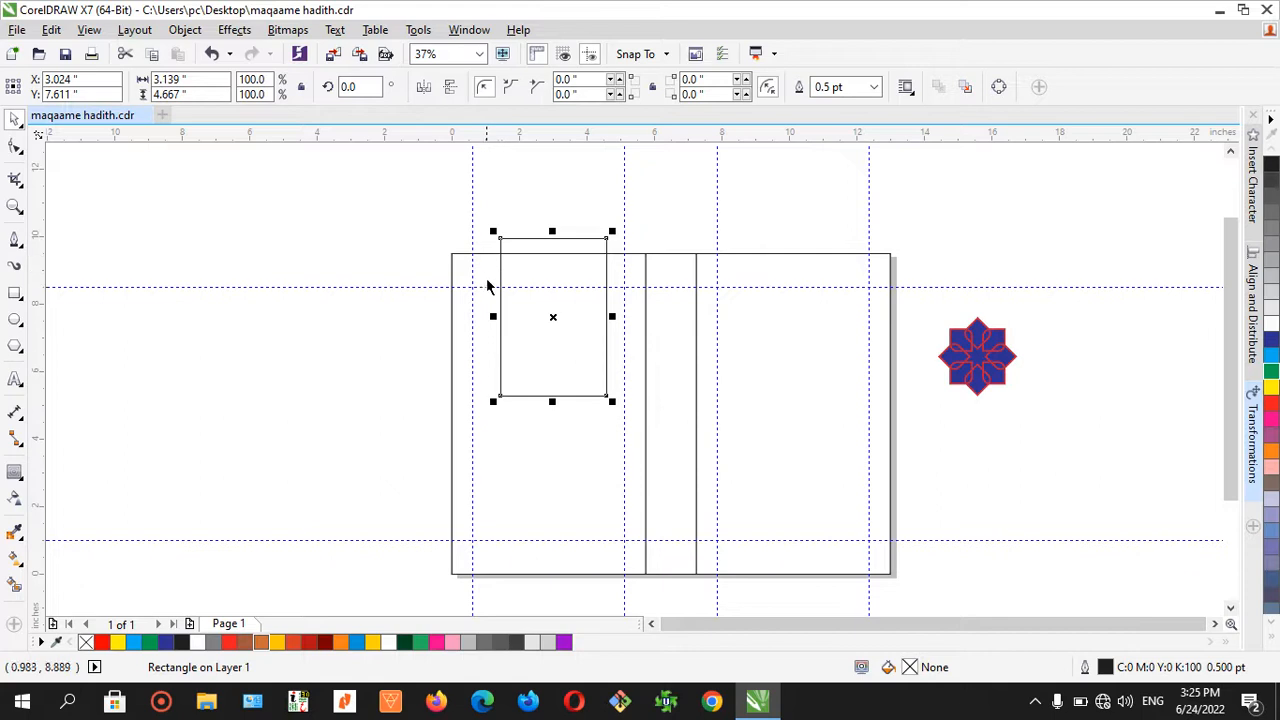
shift+click(488, 315)
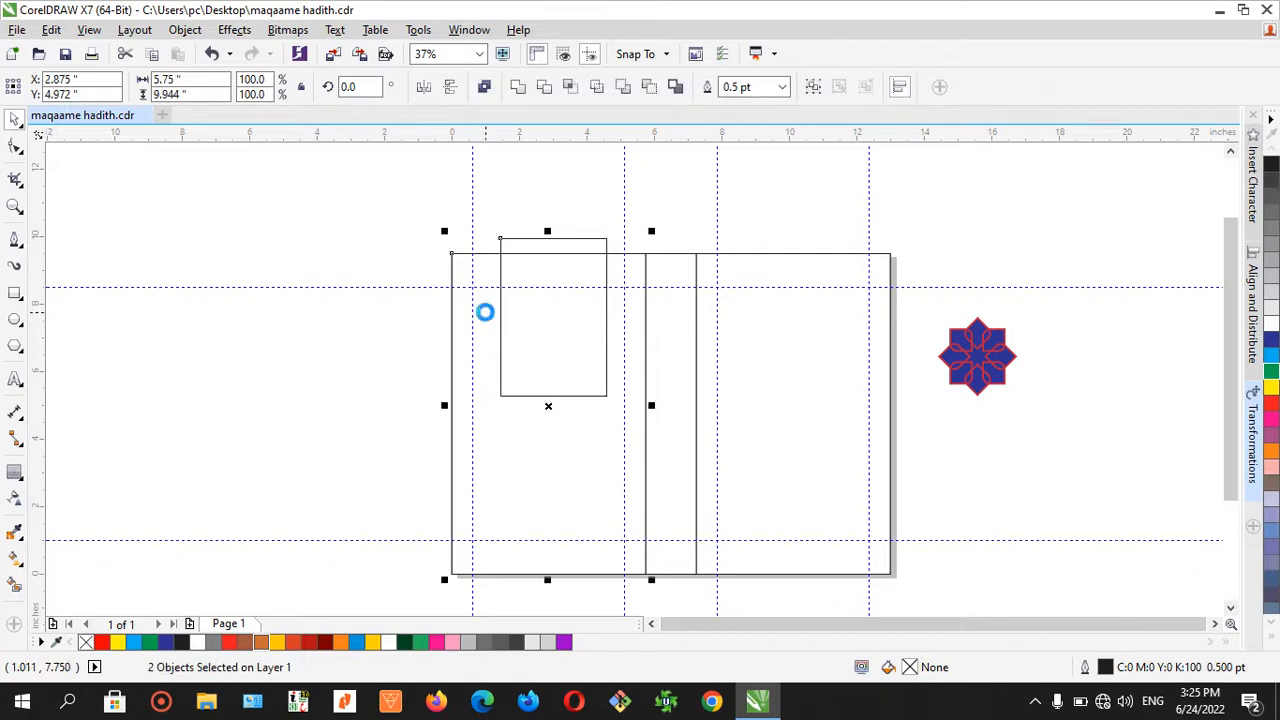
key(c)
click(334, 326)
click(570, 396)
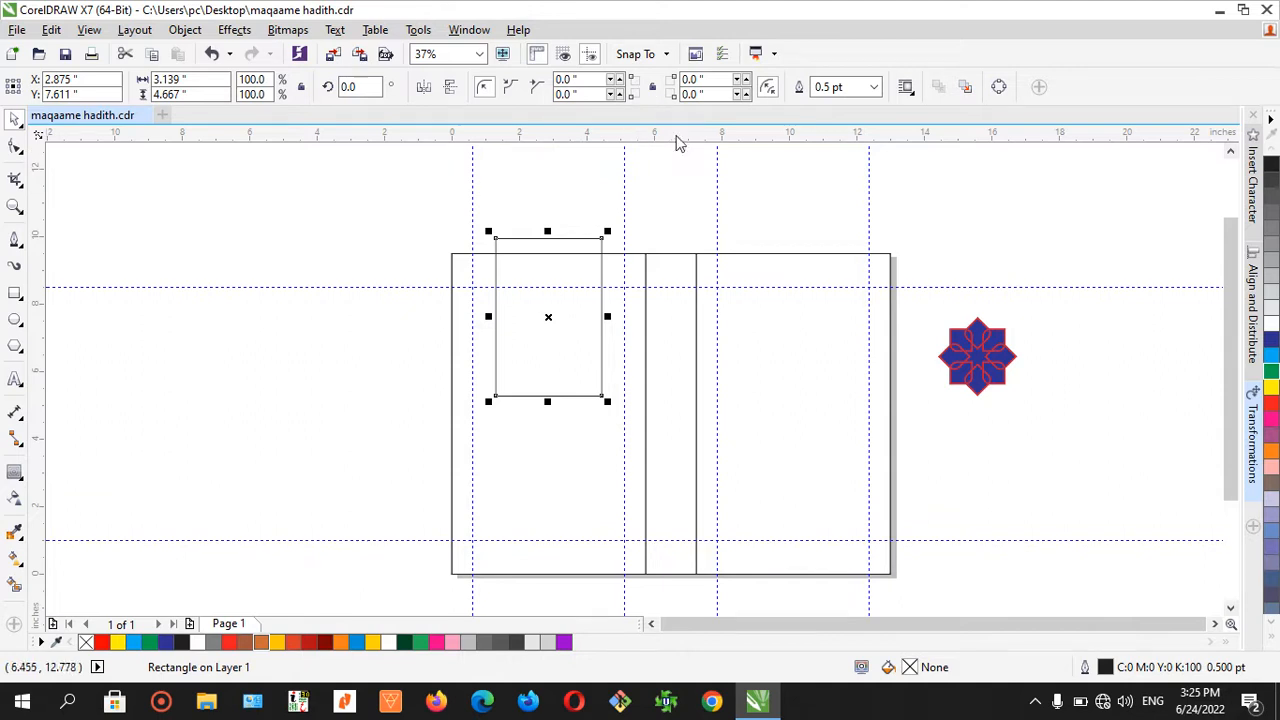
- Try radii of 2, 0.5 and 1 inch on the small rectangle's lower right corner
click(705, 94)
text(2)
key(Return)
click(705, 94)
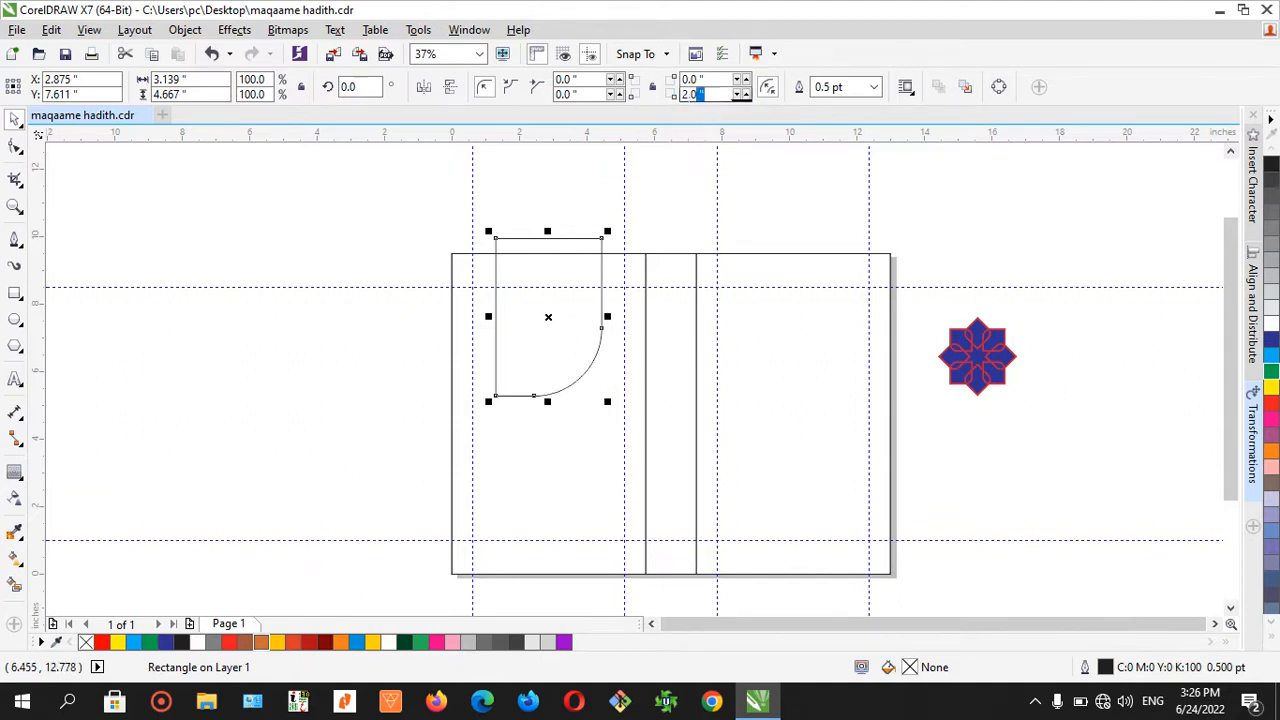
key(BackSpace)
text(0.5)
key(Return)
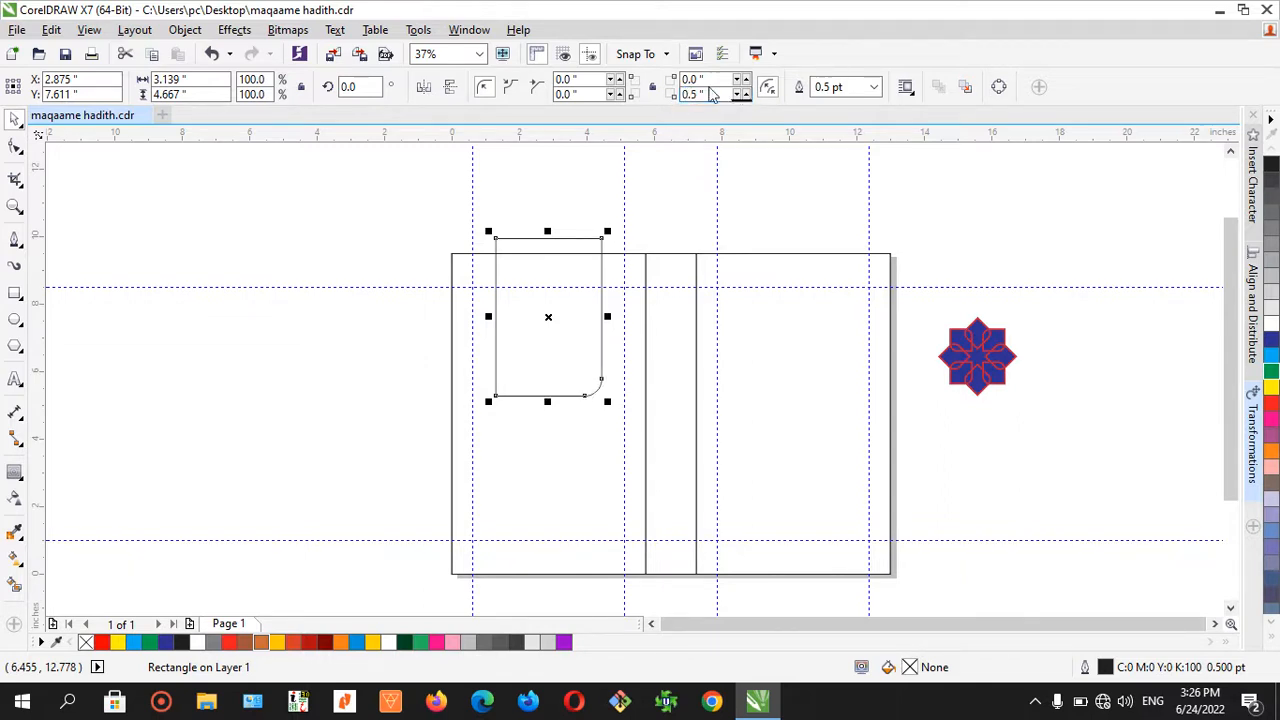
click(712, 94)
text(1)
key(Return)
- Round both lower corners of the small rectangle with a 0.7 inch radius
drag(712, 94, 623, 138)
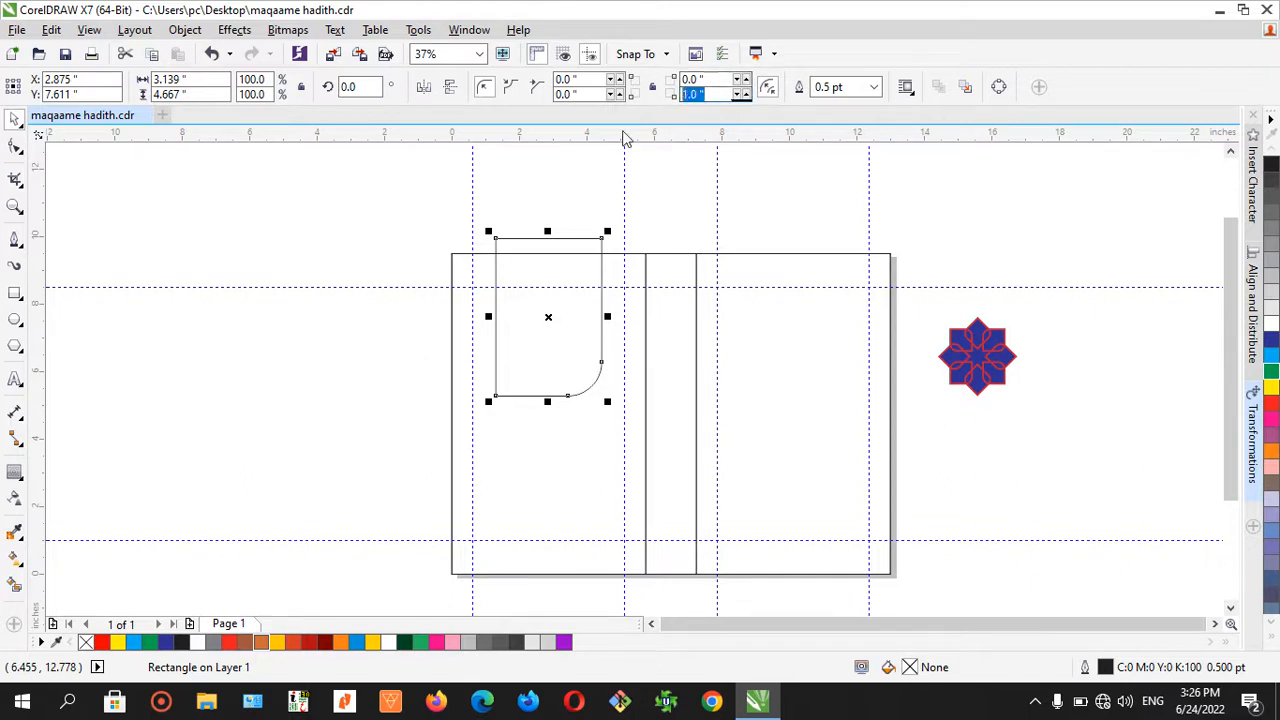
key(BackSpace)
key(Return)
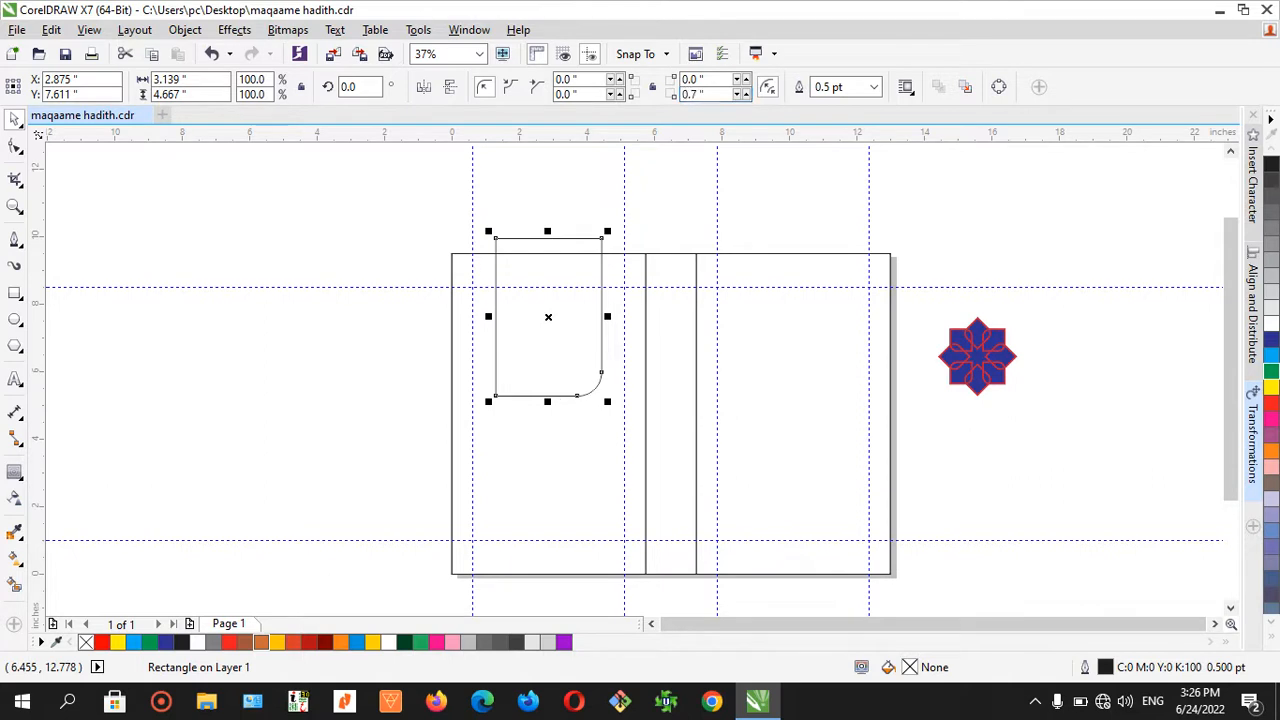
drag(596, 94, 491, 118)
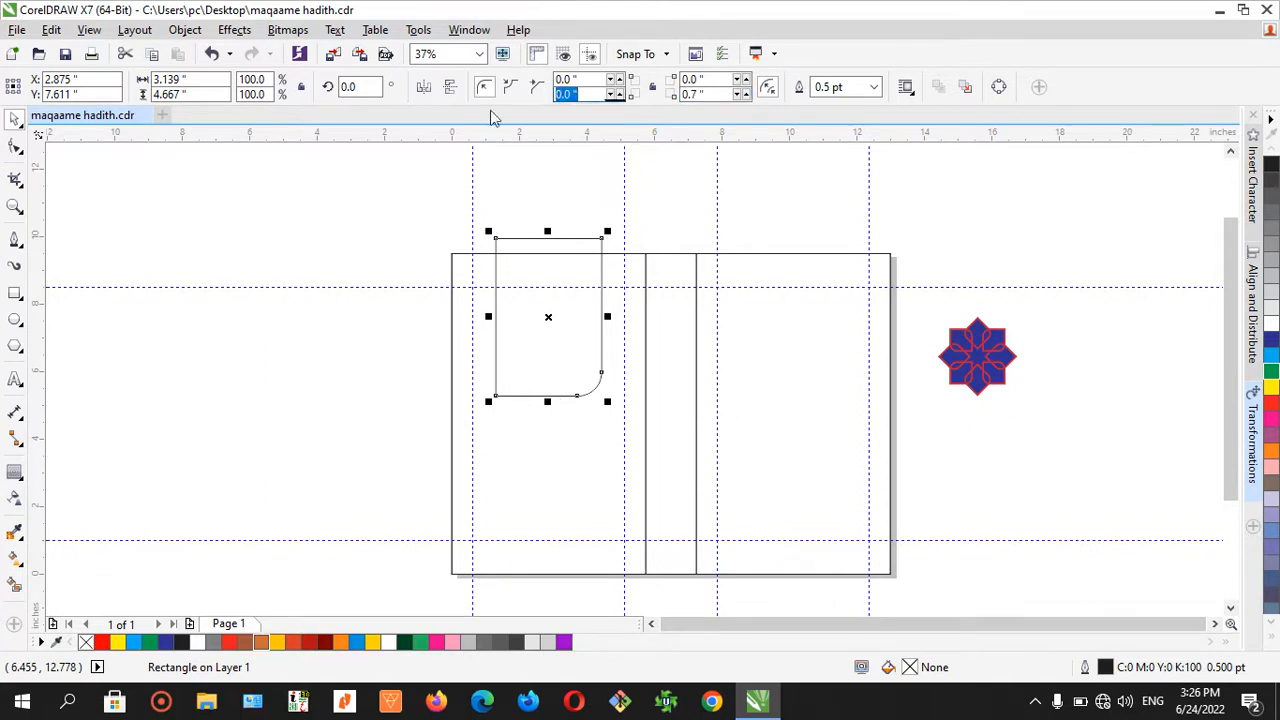
text(.7)
key(Return)
click(334, 361)
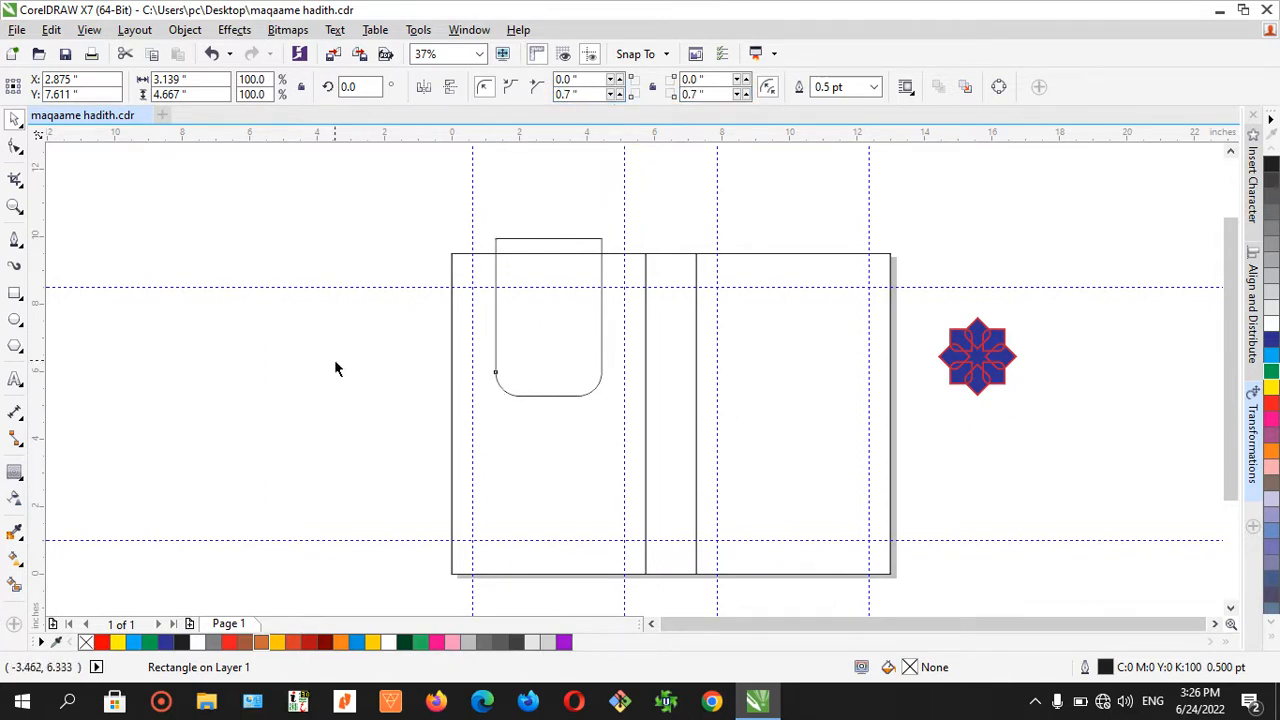
- Set the outline width of the round-bottomed rectangle to 3 pt
scroll(554, 401, up, 1)
click(558, 392)
click(558, 392)
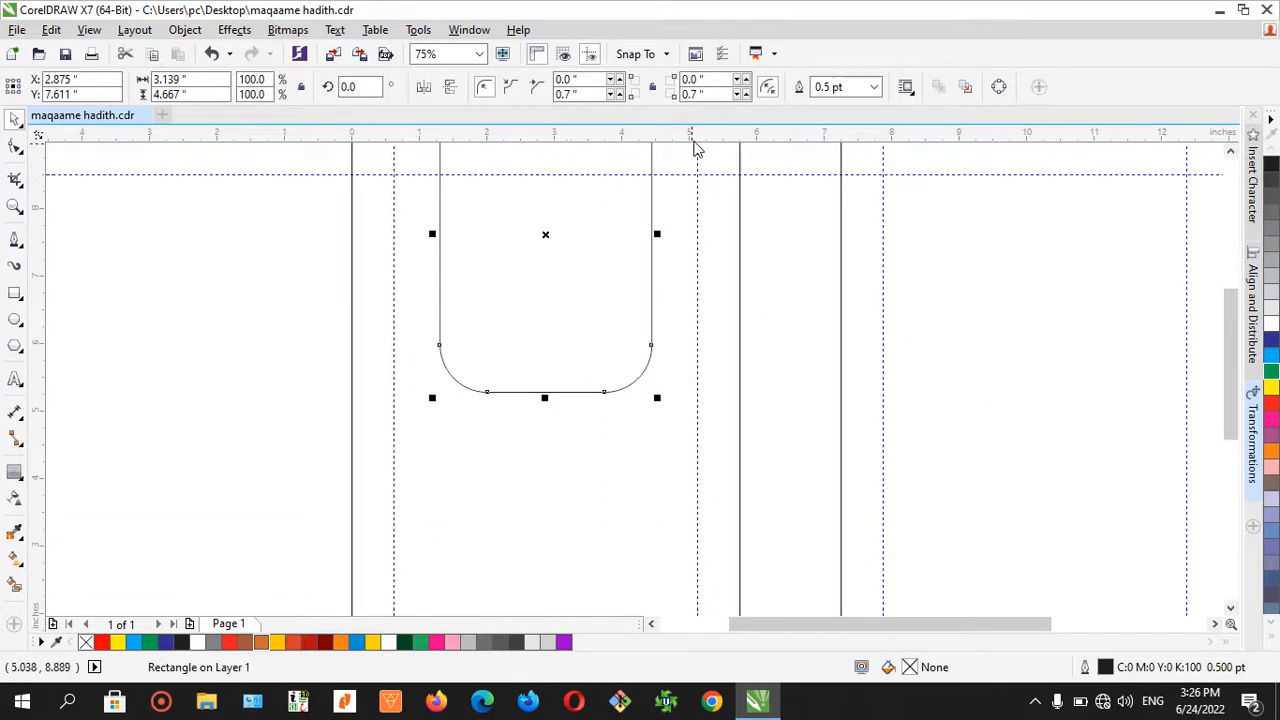
scroll(812, 241, down, 1)
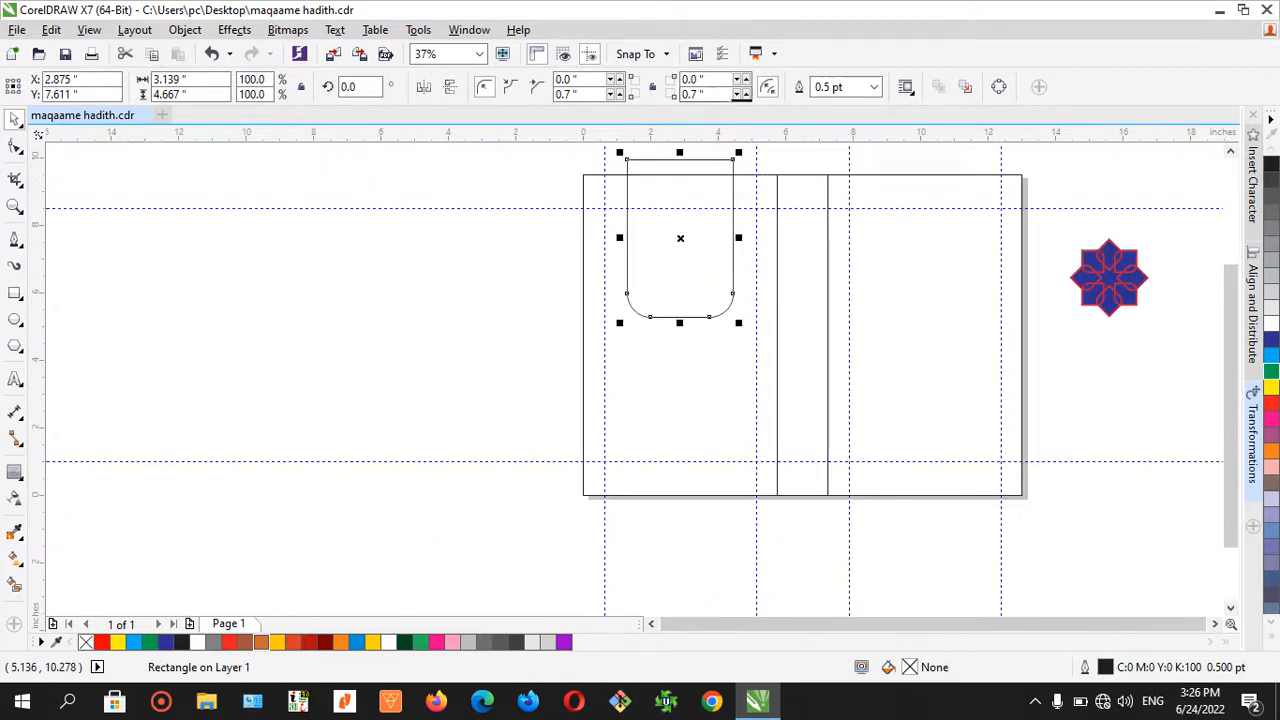
click(873, 87)
click(838, 205)
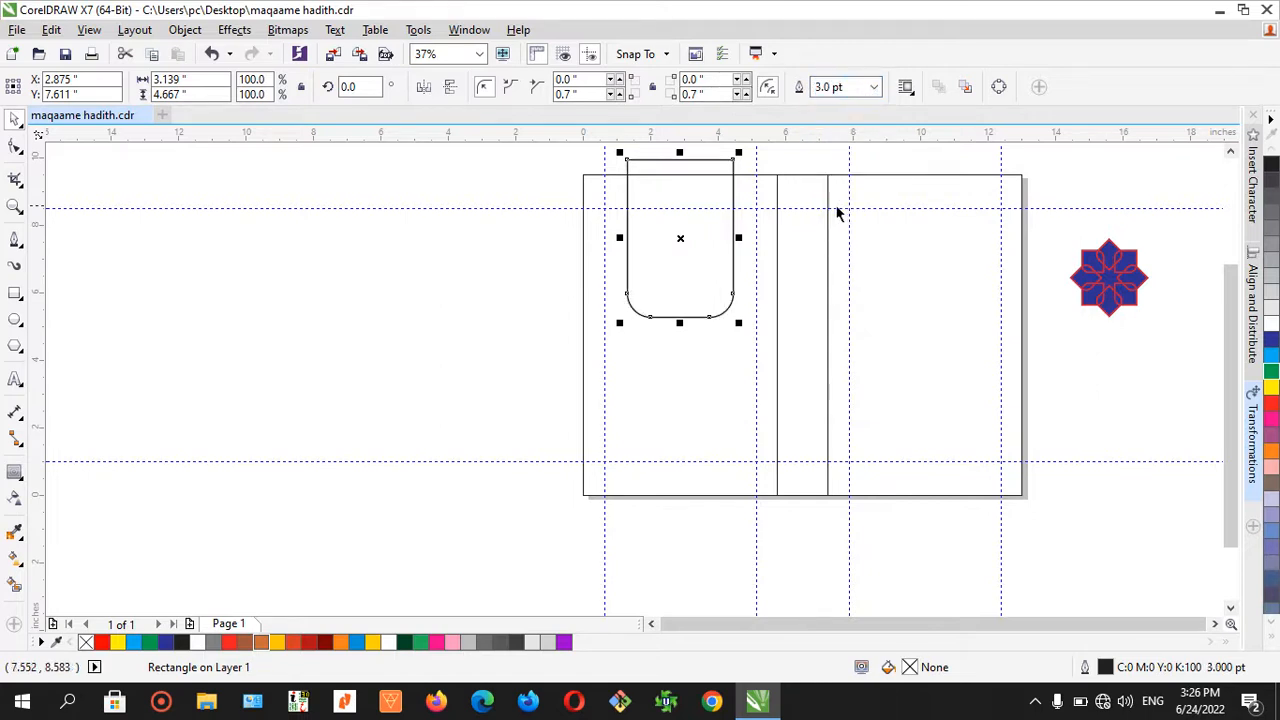
scroll(743, 291, up, 1)
scroll(743, 291, down, 1)
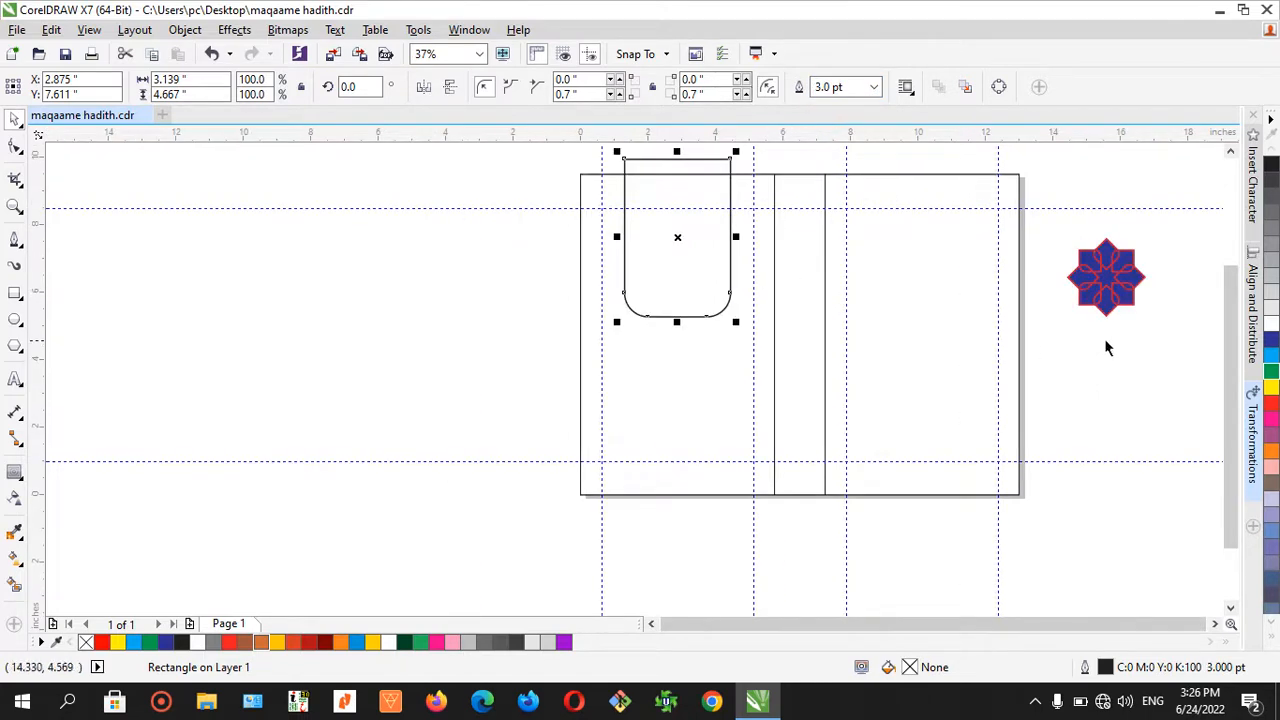
- Place a copy of the whole star ornament centred on the rounded rectangle's bottom edge, keeping the original beside the page
click(1169, 231)
drag(1169, 231, 1058, 338)
drag(1106, 277, 667, 322)
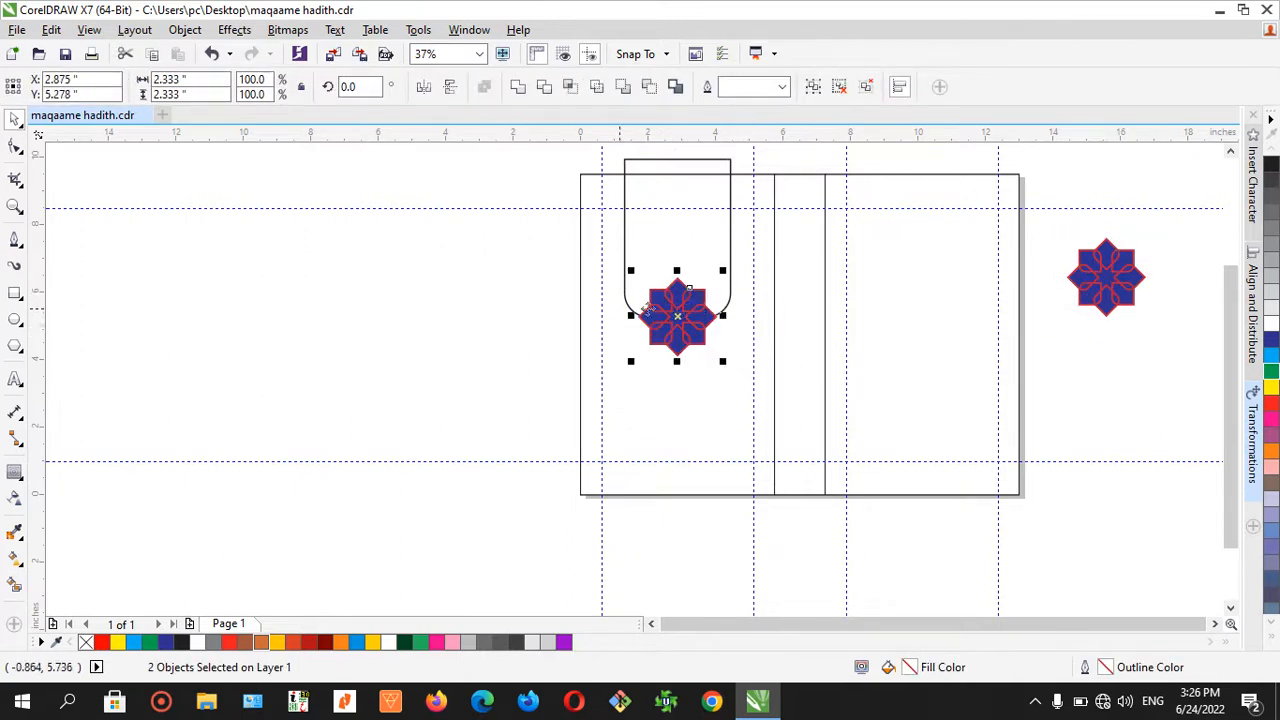
- Scale the star copy down proportionally about its centre to about 1.68 inches
scroll(656, 304, up, 1)
scroll(667, 300, up, 1)
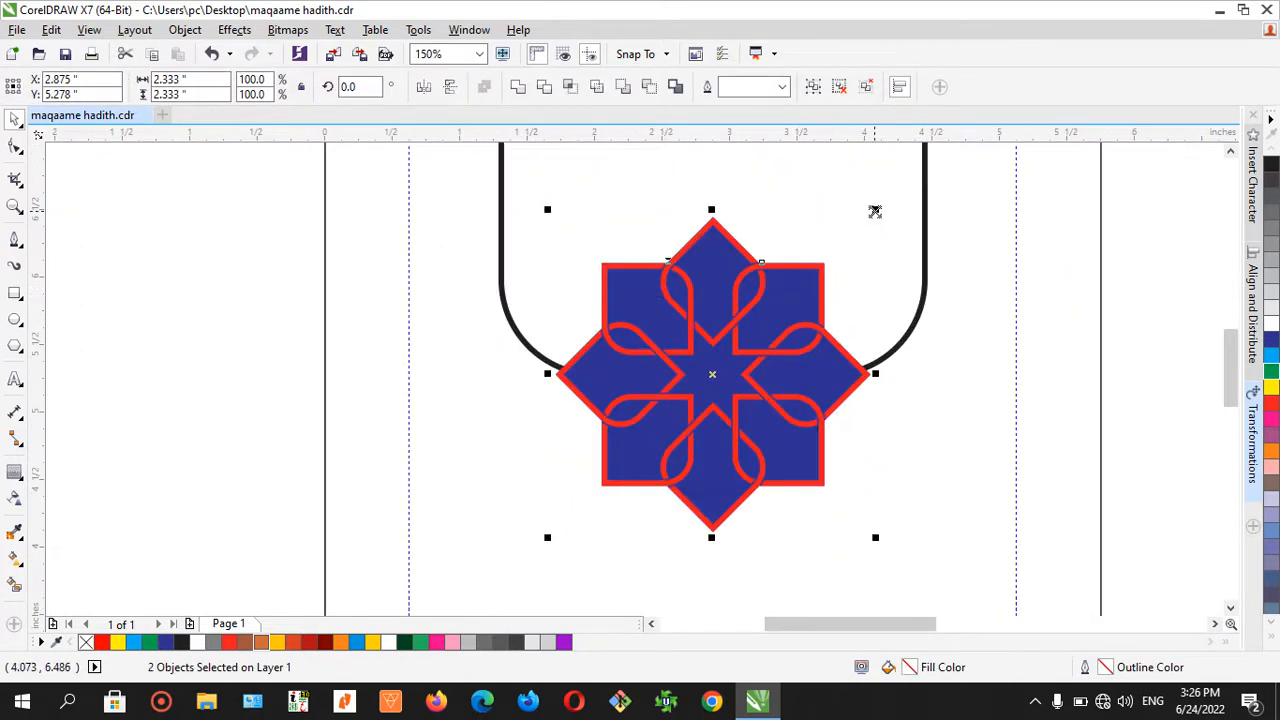
drag(875, 211, 840, 246)
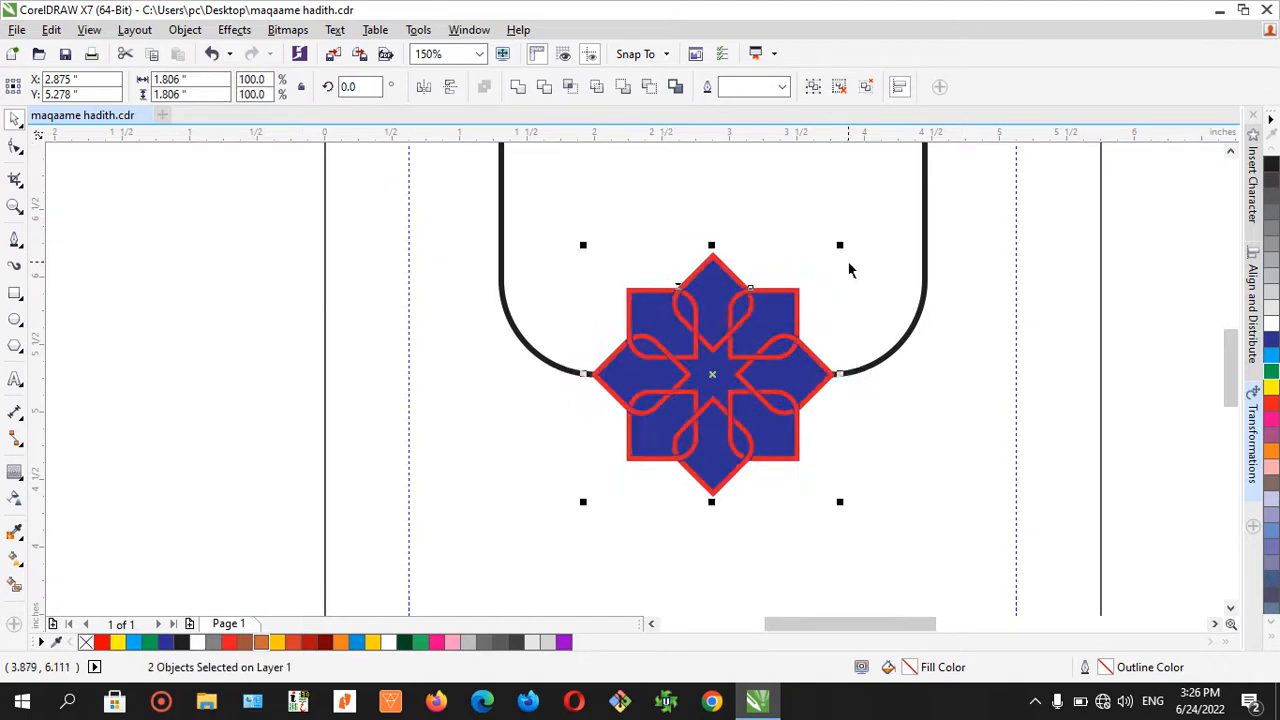
drag(840, 244, 835, 252)
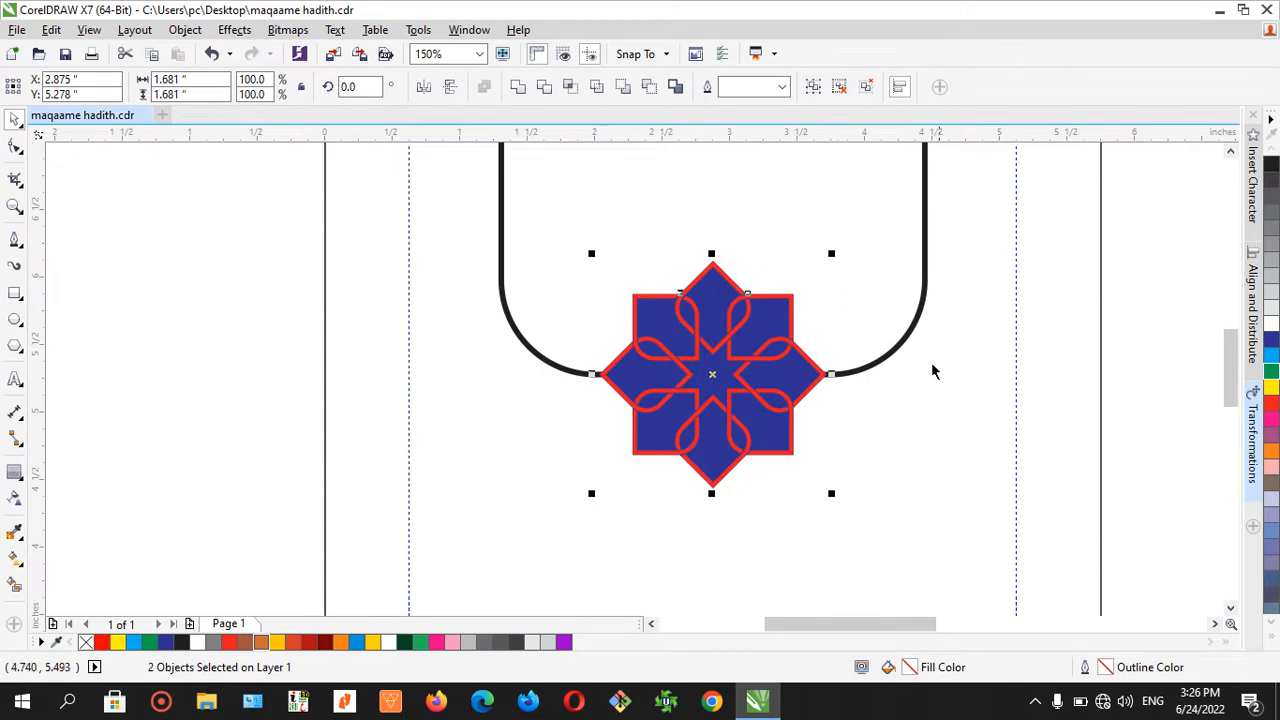
- Enlarge only the red interlaced lines of the star copy about their centre to about 1.69 inches
click(906, 392)
scroll(820, 380, up, 2)
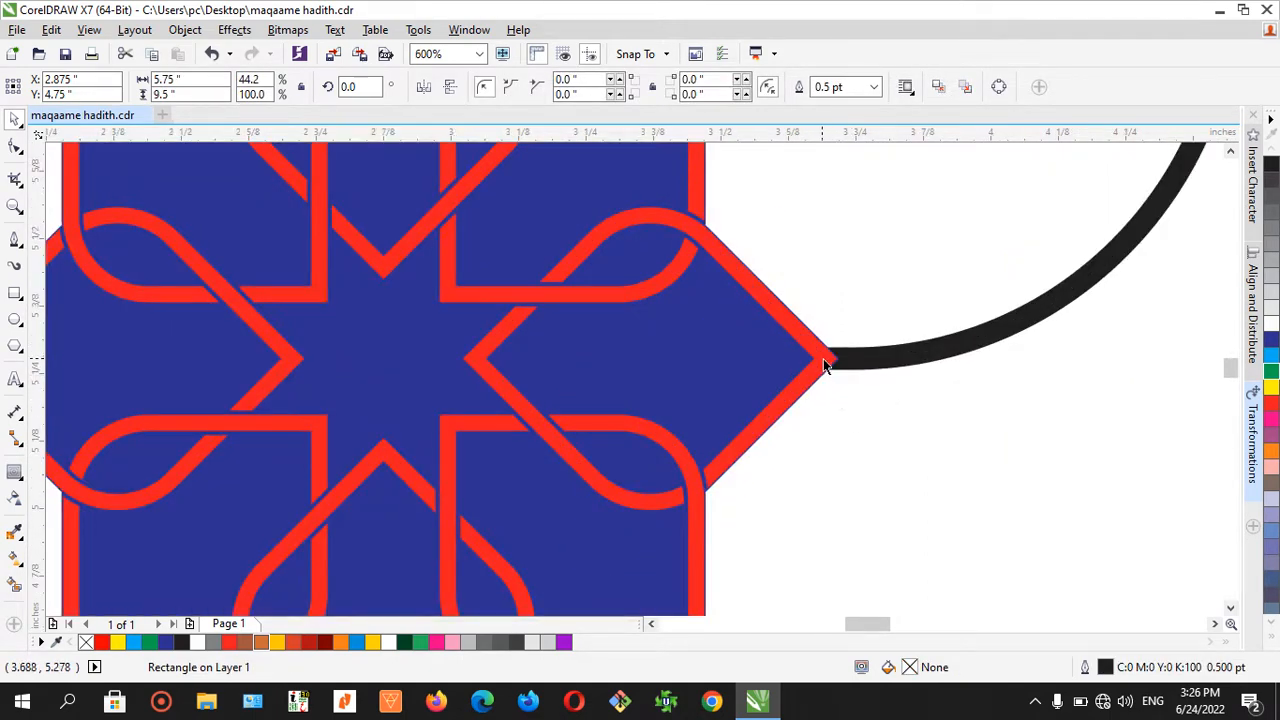
click(826, 366)
scroll(834, 400, down, 1)
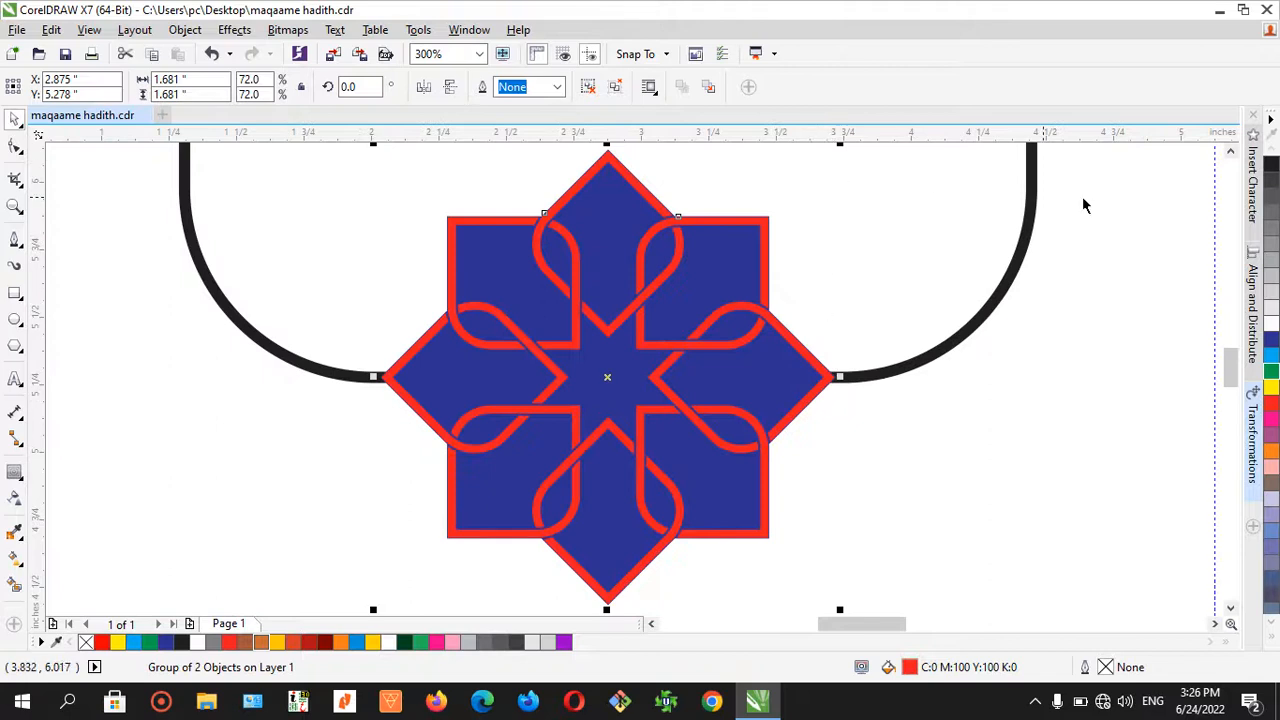
click(1231, 150)
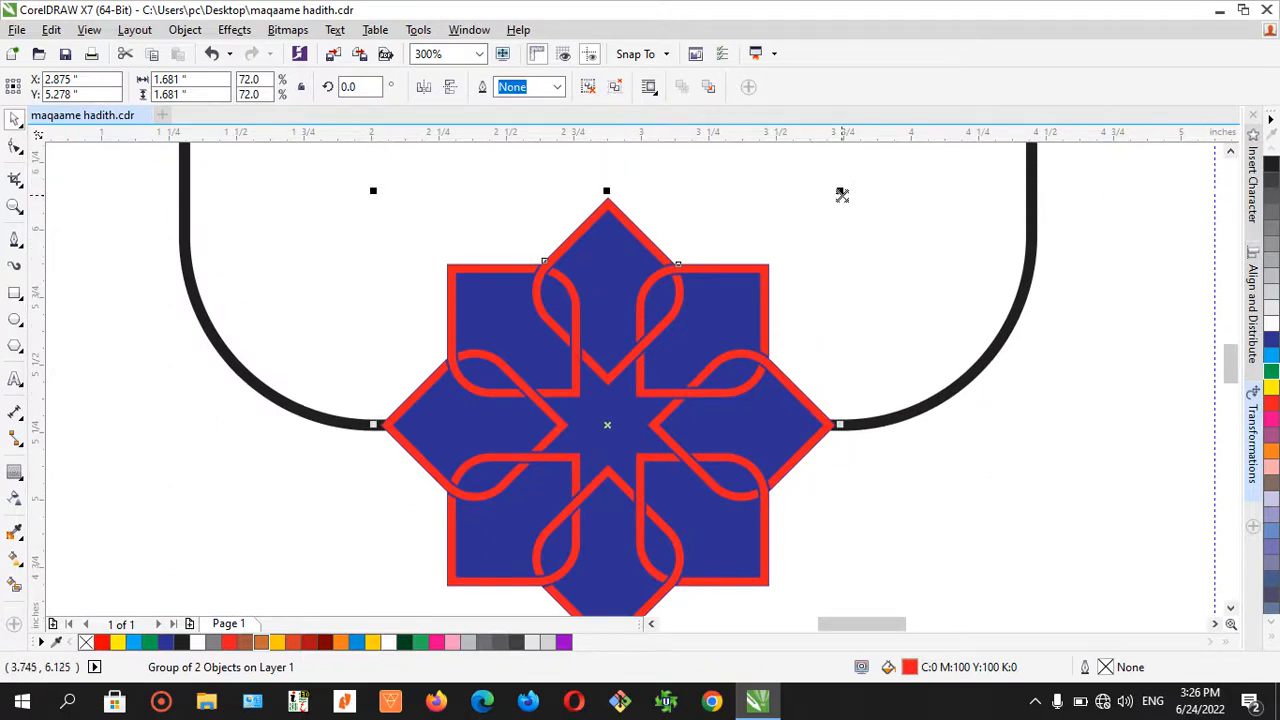
drag(842, 195, 843, 189)
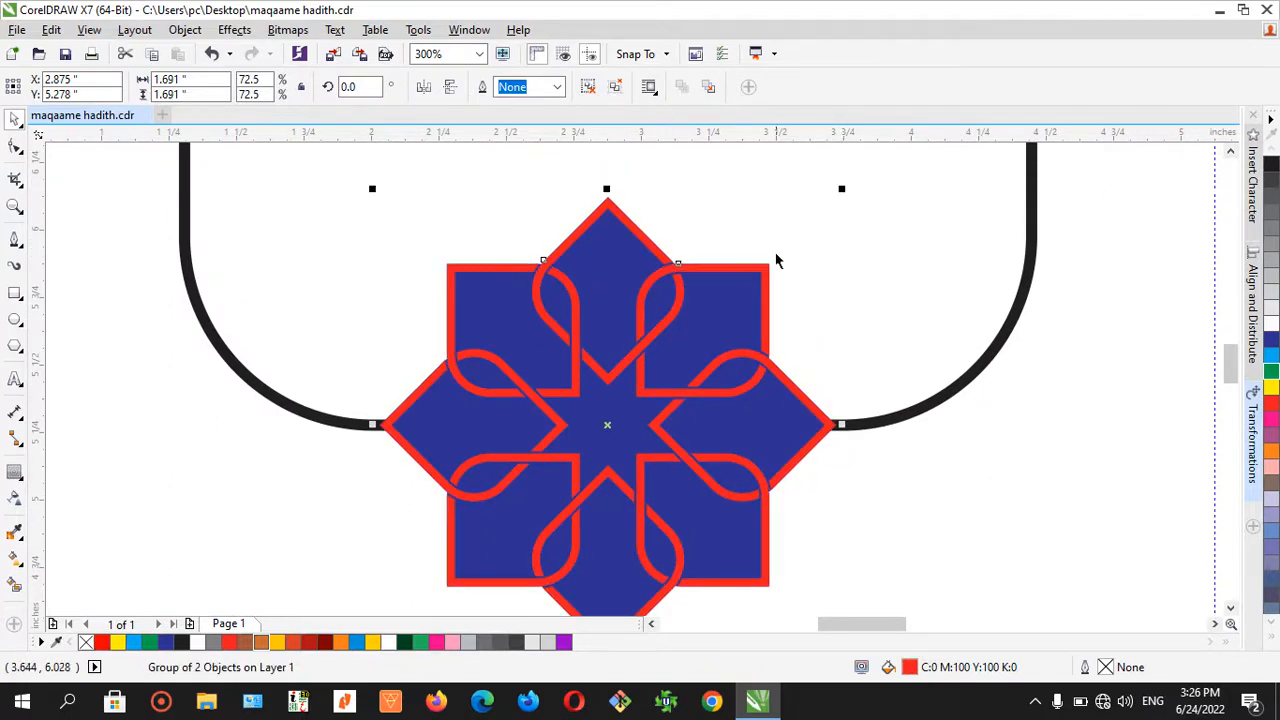
scroll(764, 270, up, 2)
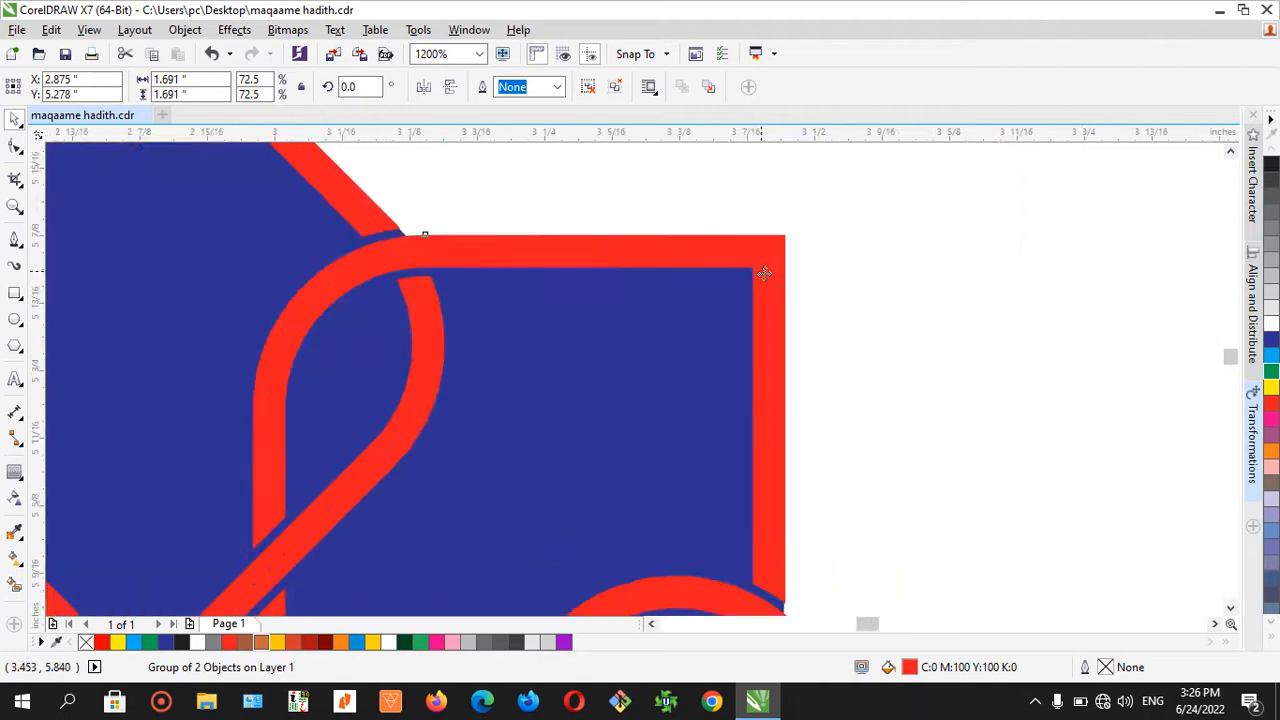
scroll(764, 273, down, 2)
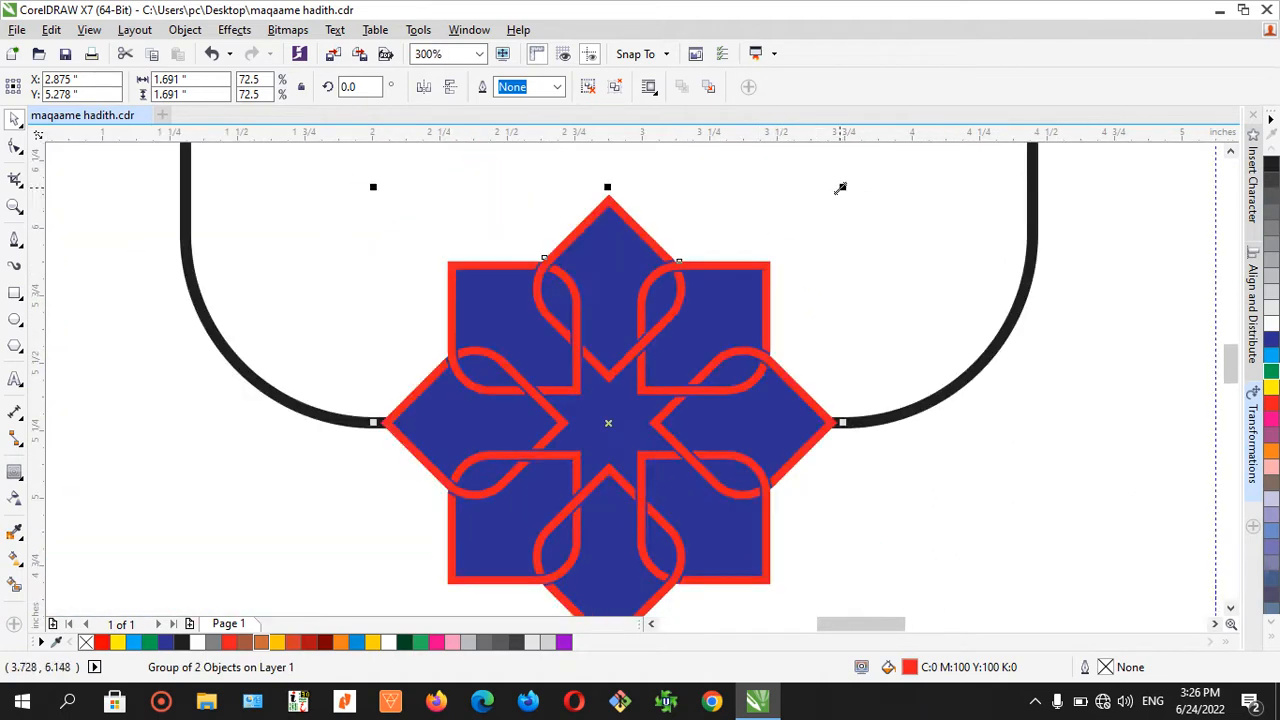
drag(841, 189, 841, 189)
scroll(651, 271, up, 2)
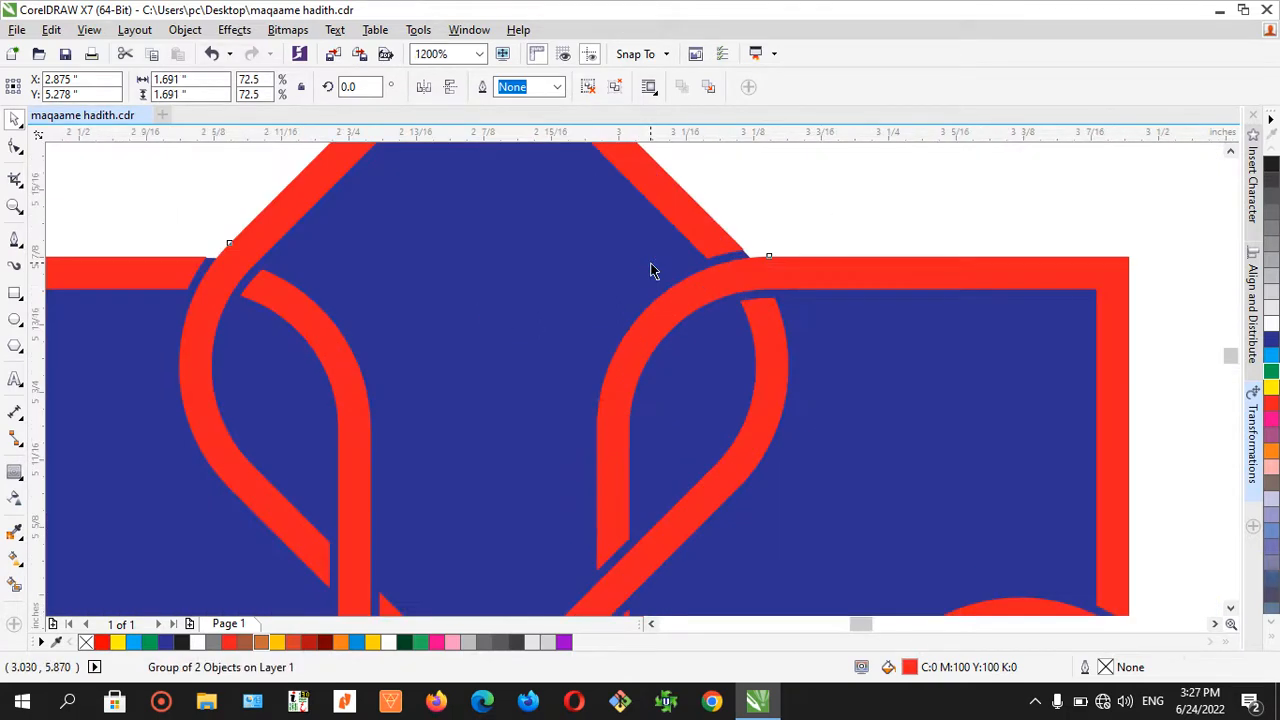
- Try removing the outline from the star copy's blue background shape, and undo the removal
scroll(651, 264, down, 1)
click(939, 321)
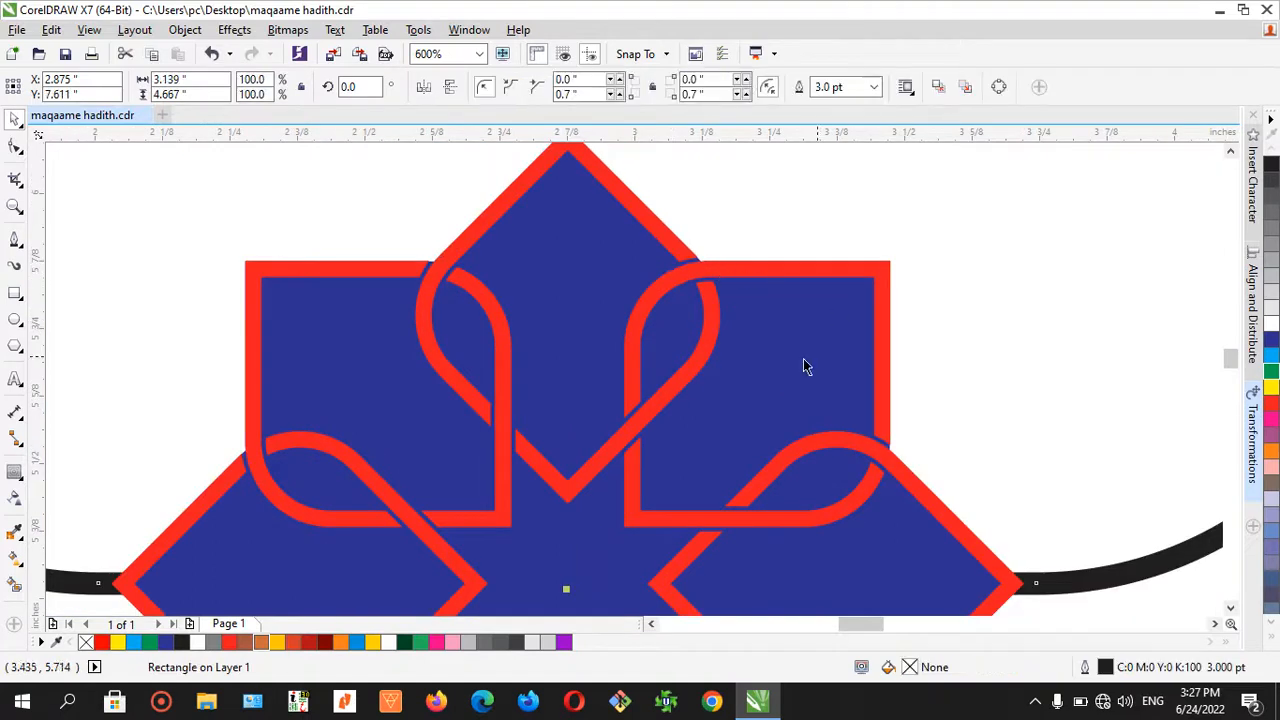
click(803, 358)
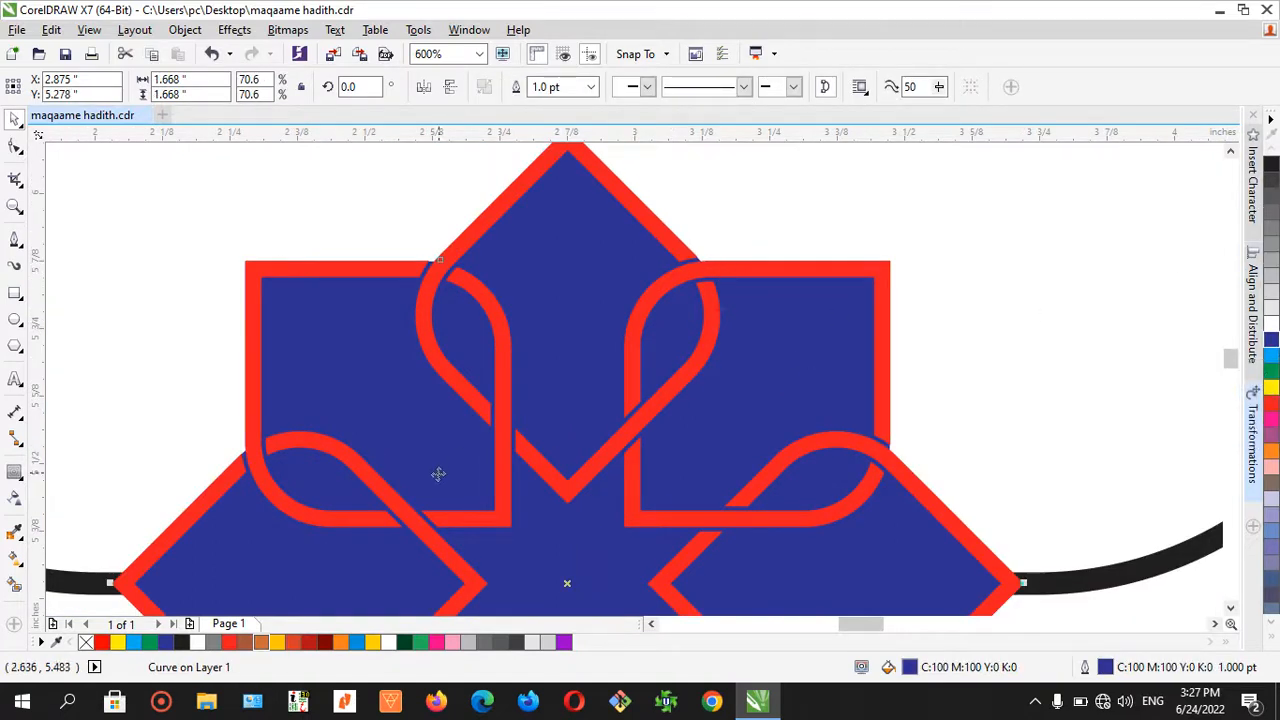
right_click(88, 643)
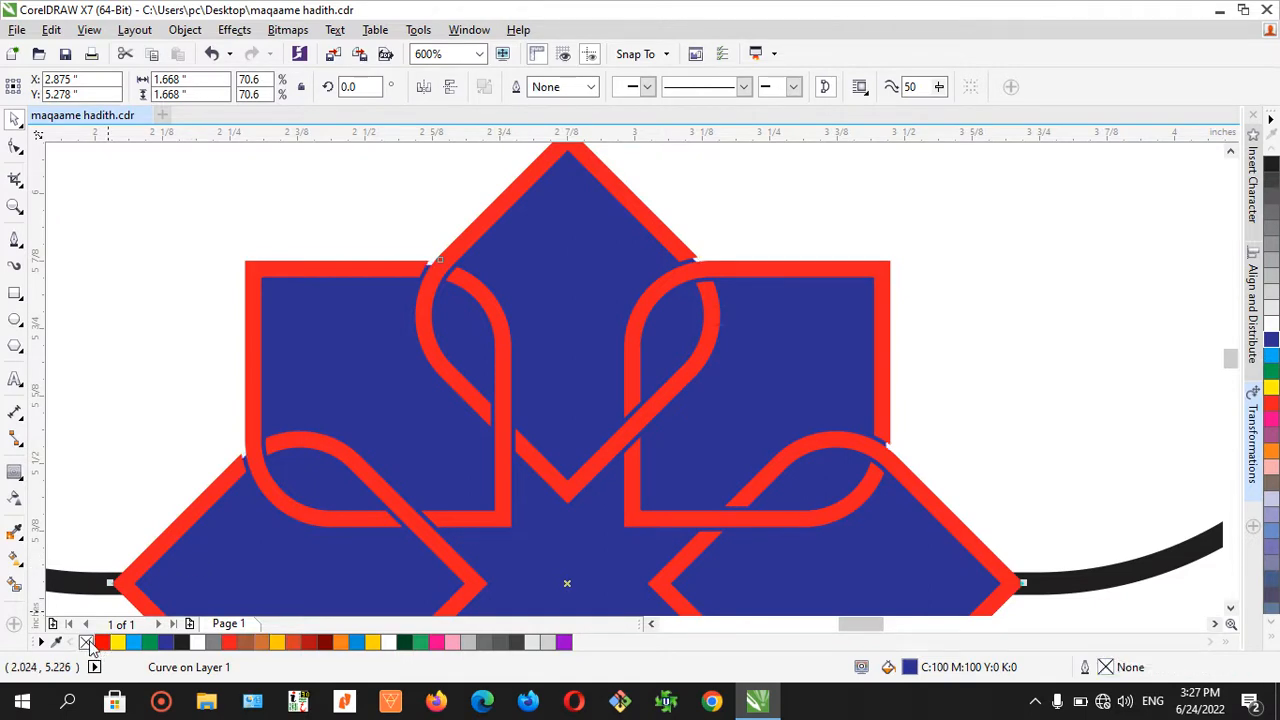
key(ctrl+z)
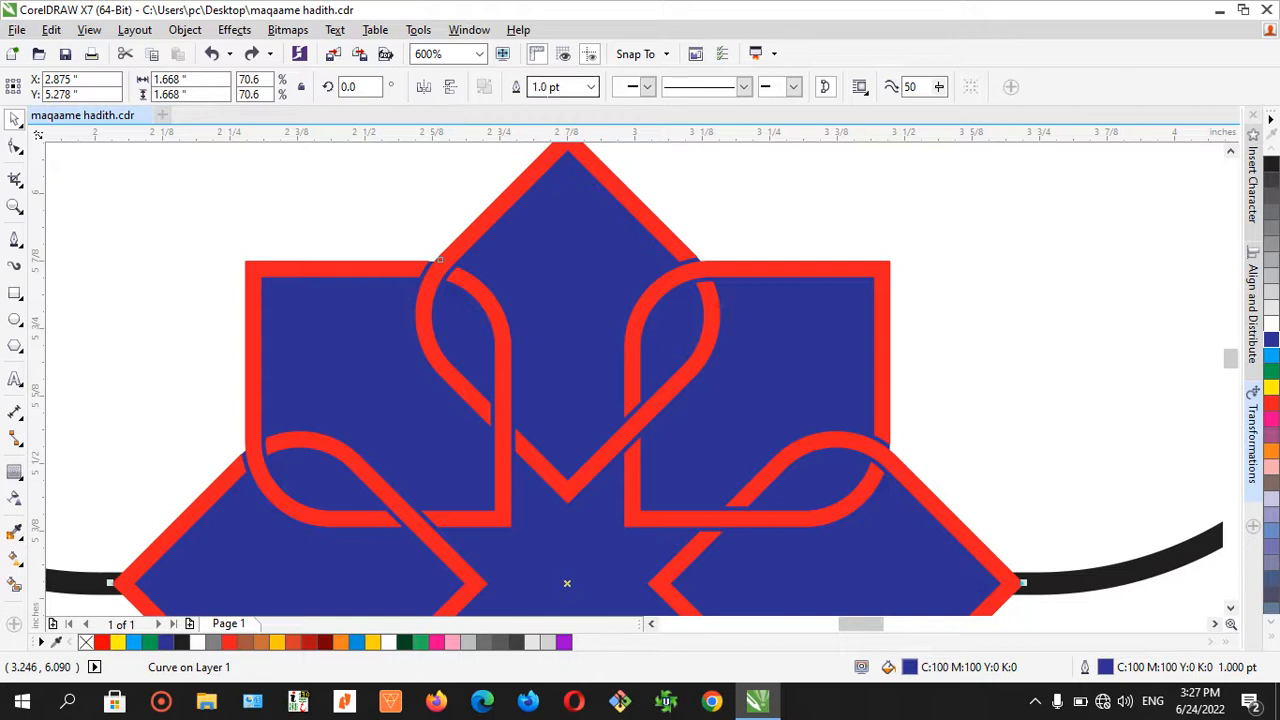
- Set the outline width of the star copy's blue background shape to 1.2 pt
click(543, 87)
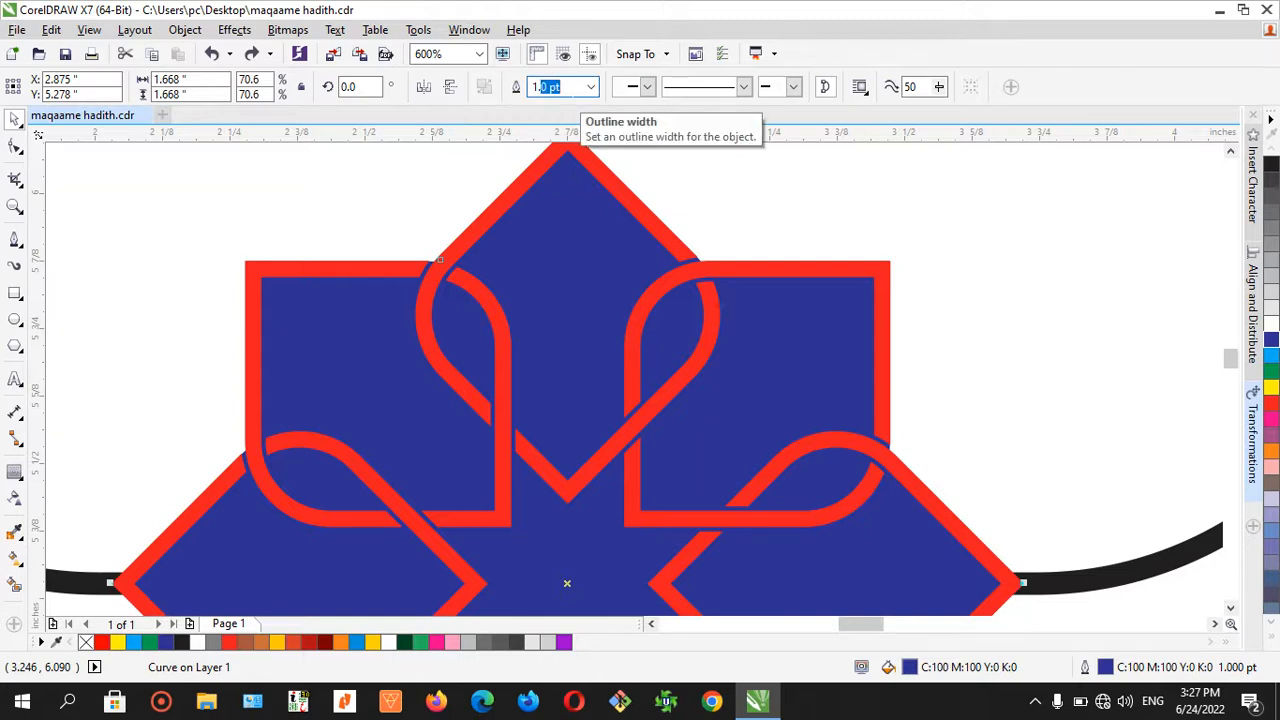
text(1.2)
key(Return)
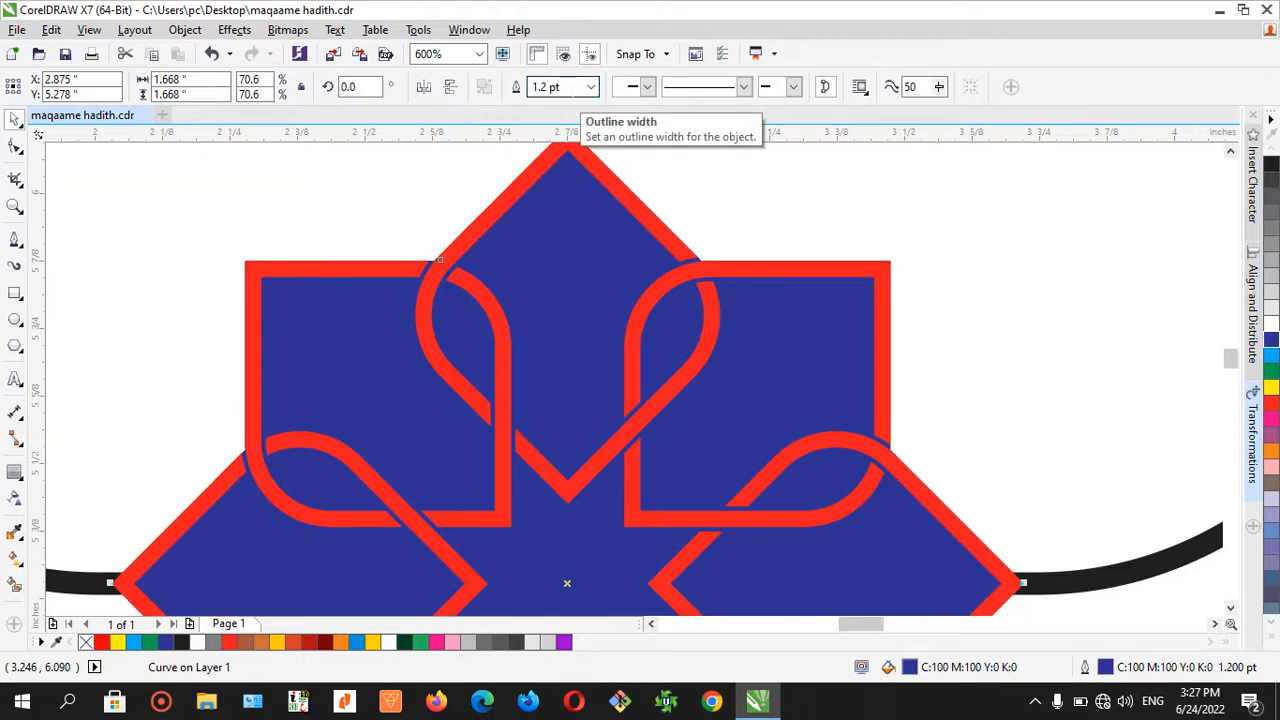
click(729, 203)
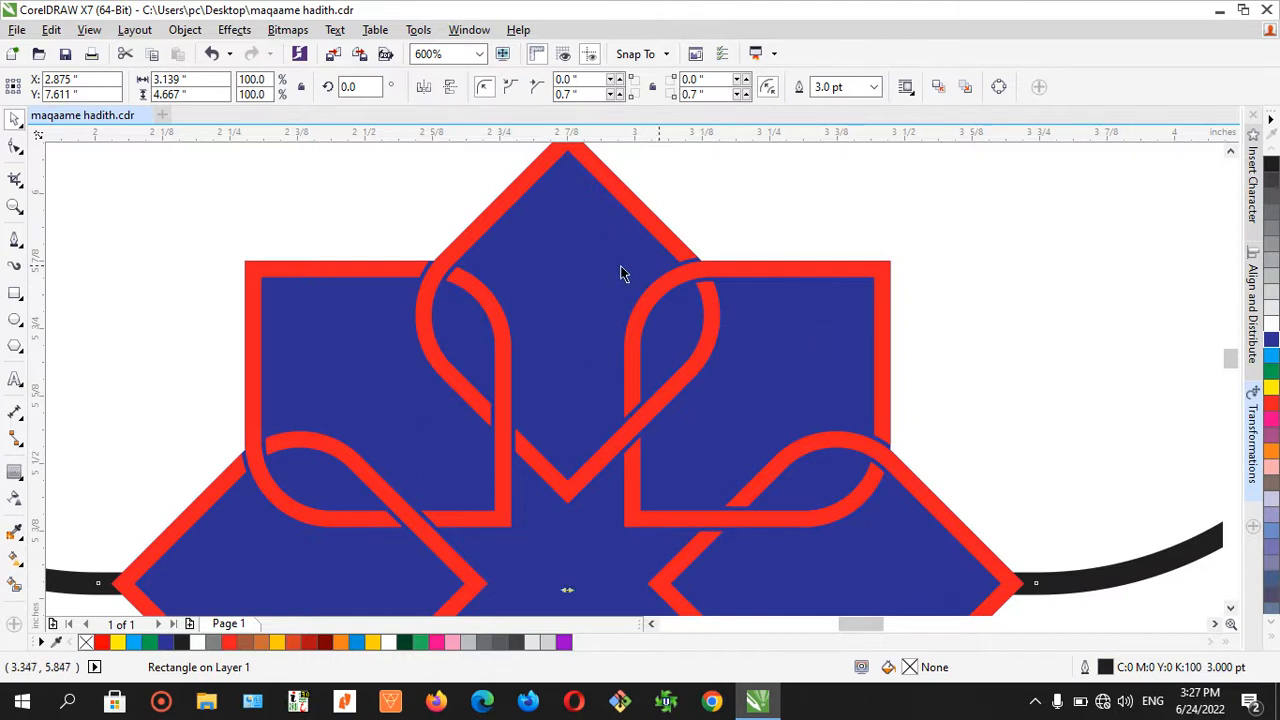
- Try outline widths of 2.7 pt and 2.5 pt on the rounded title frame
scroll(617, 270, down, 2)
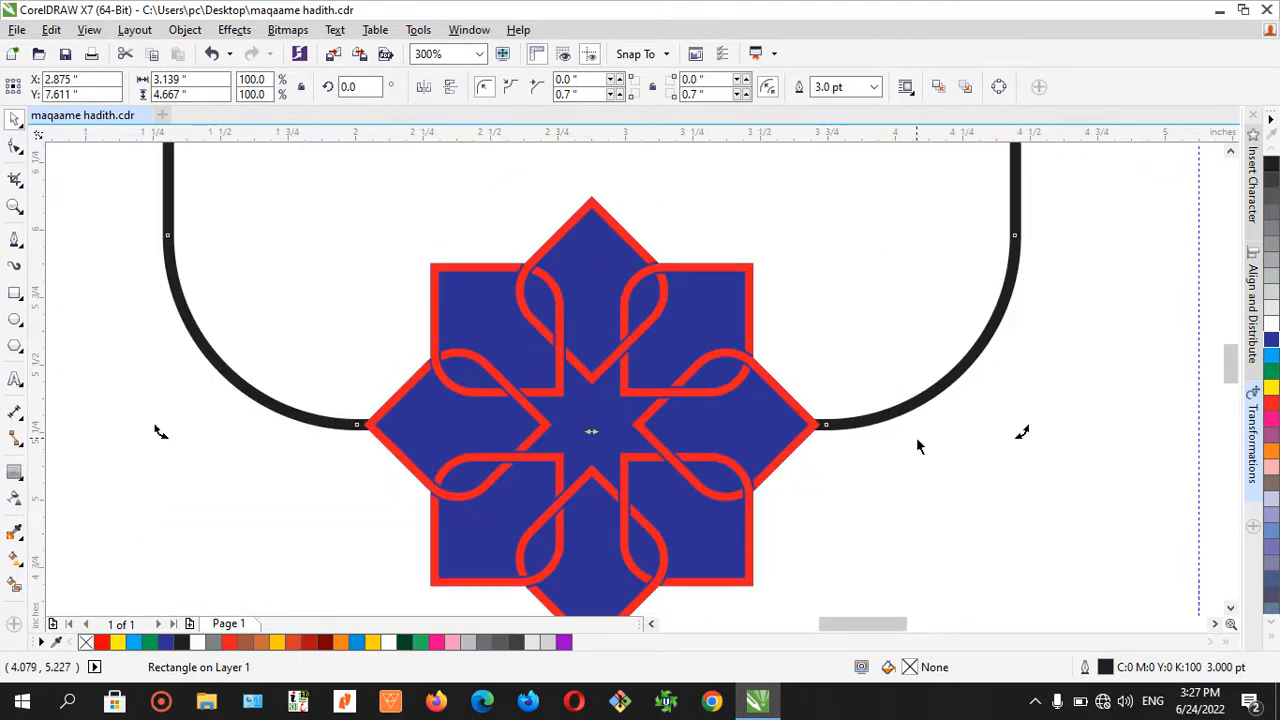
click(891, 419)
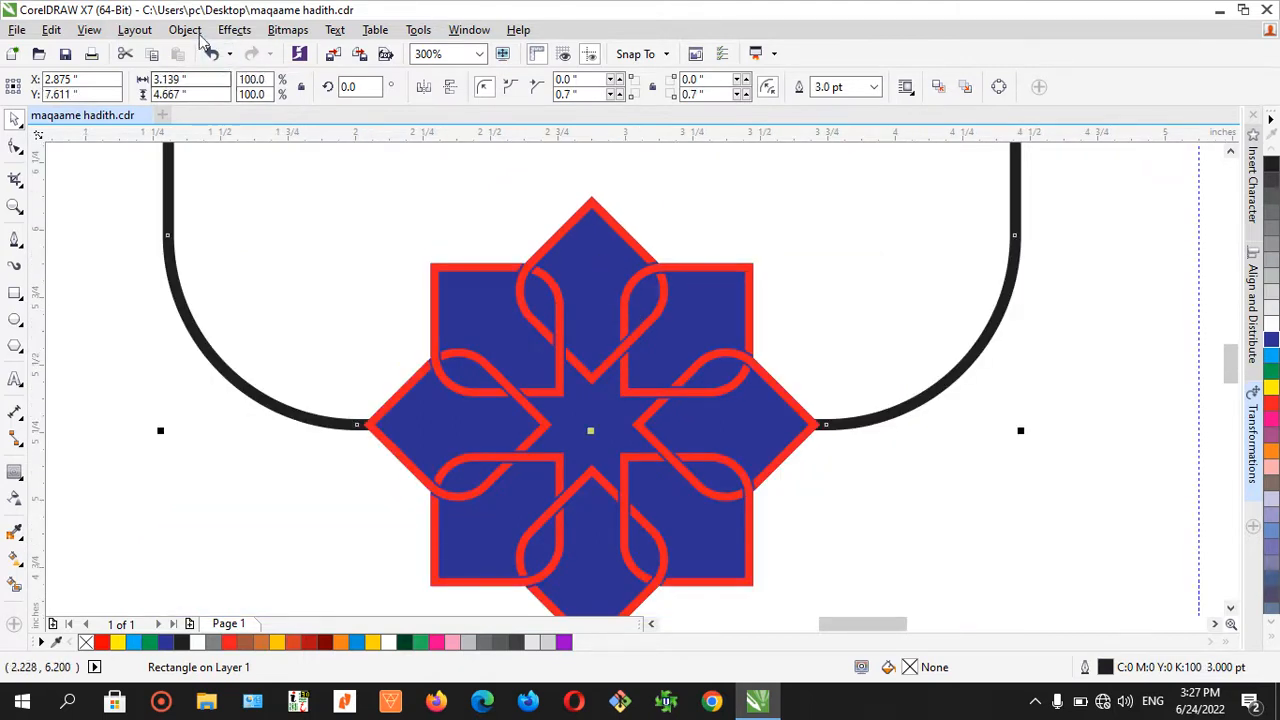
scroll(800, 414, up, 2)
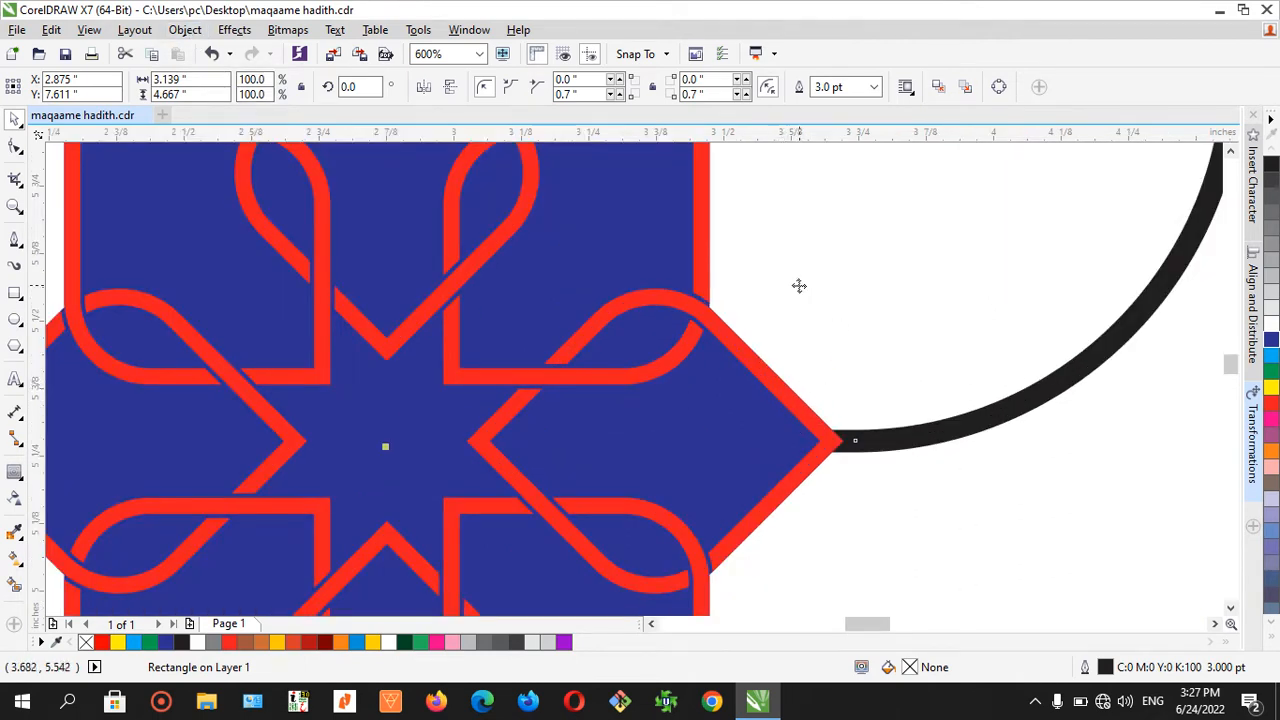
drag(831, 87, 768, 98)
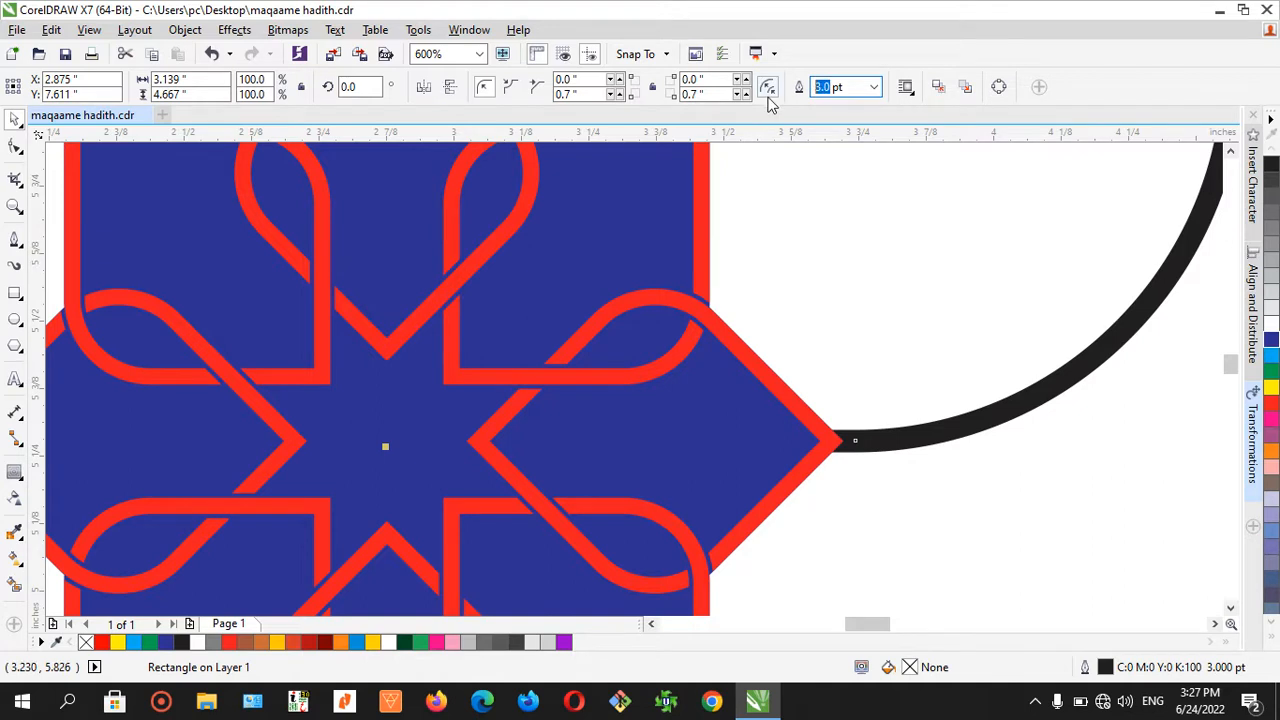
text(2.7)
key(Return)
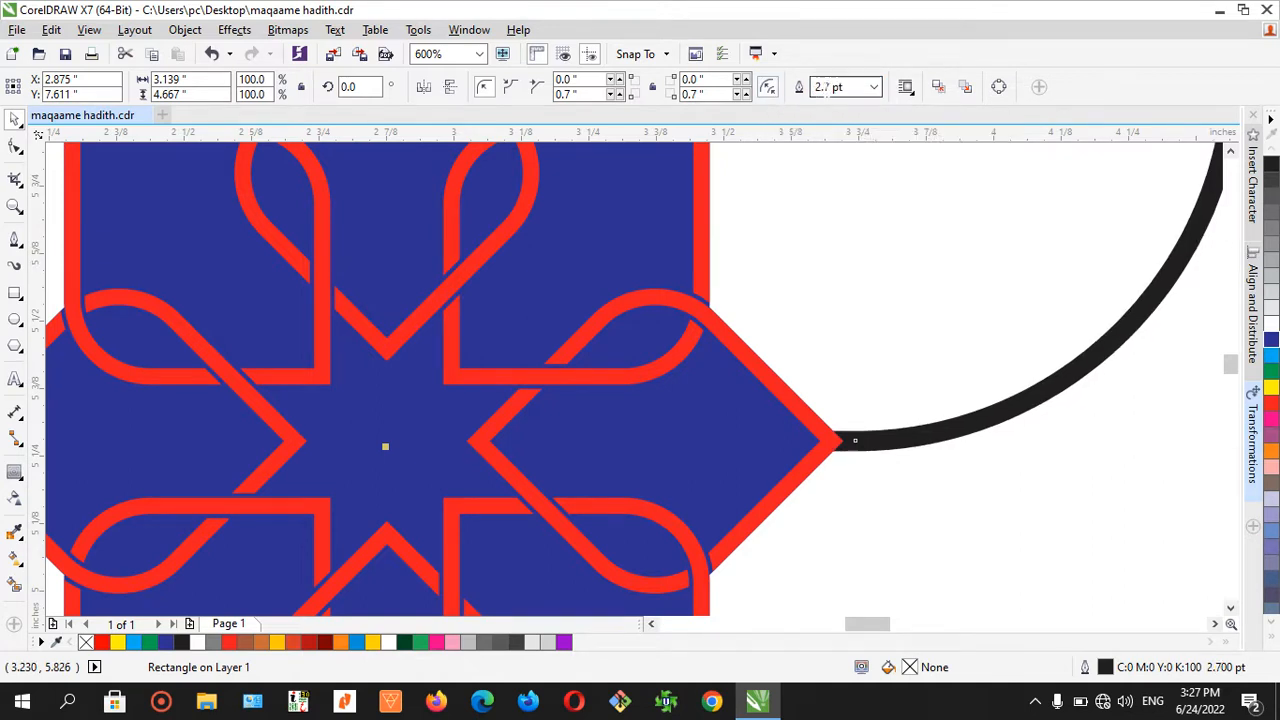
click(833, 87)
text(2.5)
key(Return)
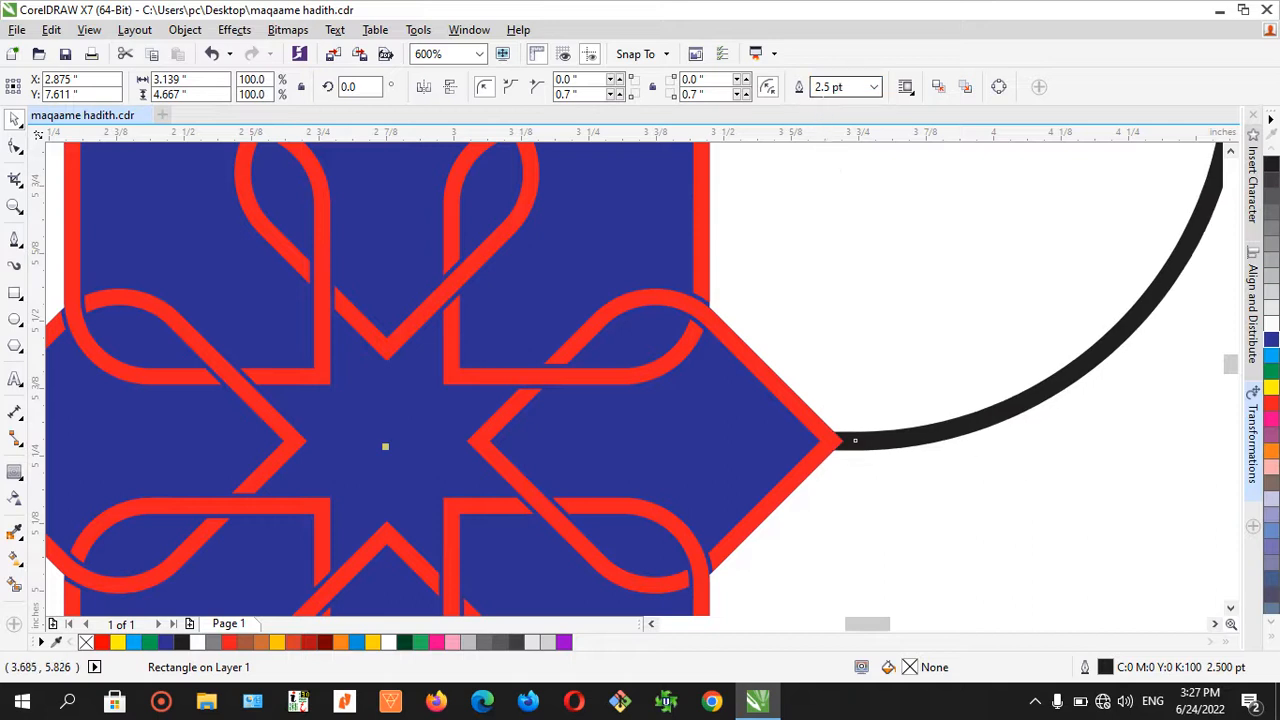
- Set the rounded title frame's outline width to 2.3 pt to match the star's line thickness
click(845, 87)
text(2)
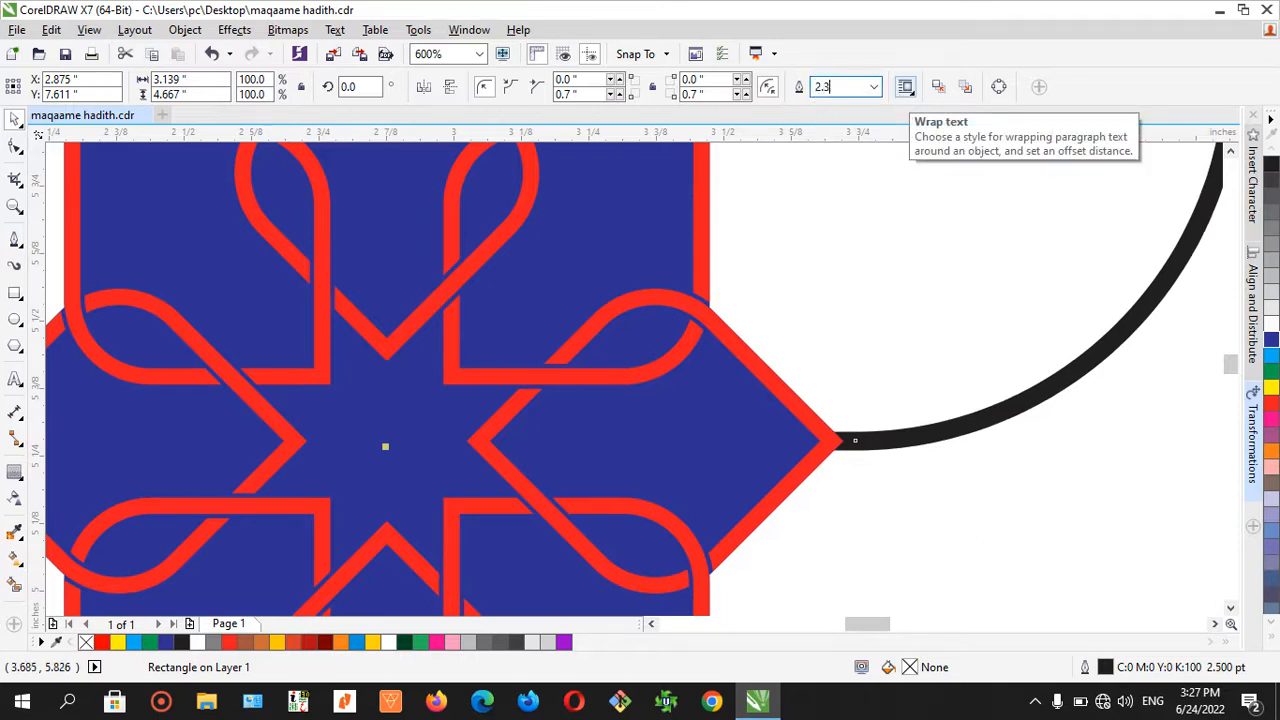
text(.3)
key(Return)
scroll(964, 258, down, 1)
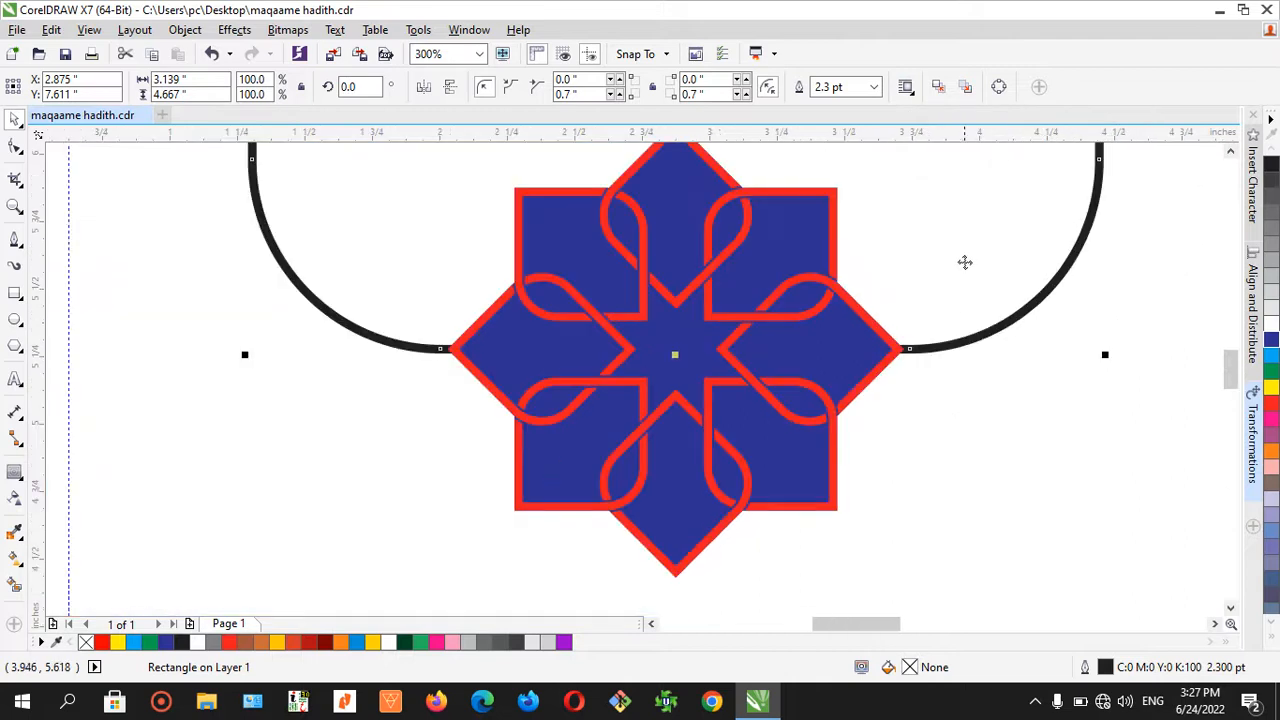
click(980, 391)
scroll(895, 328, up, 1)
click(936, 374)
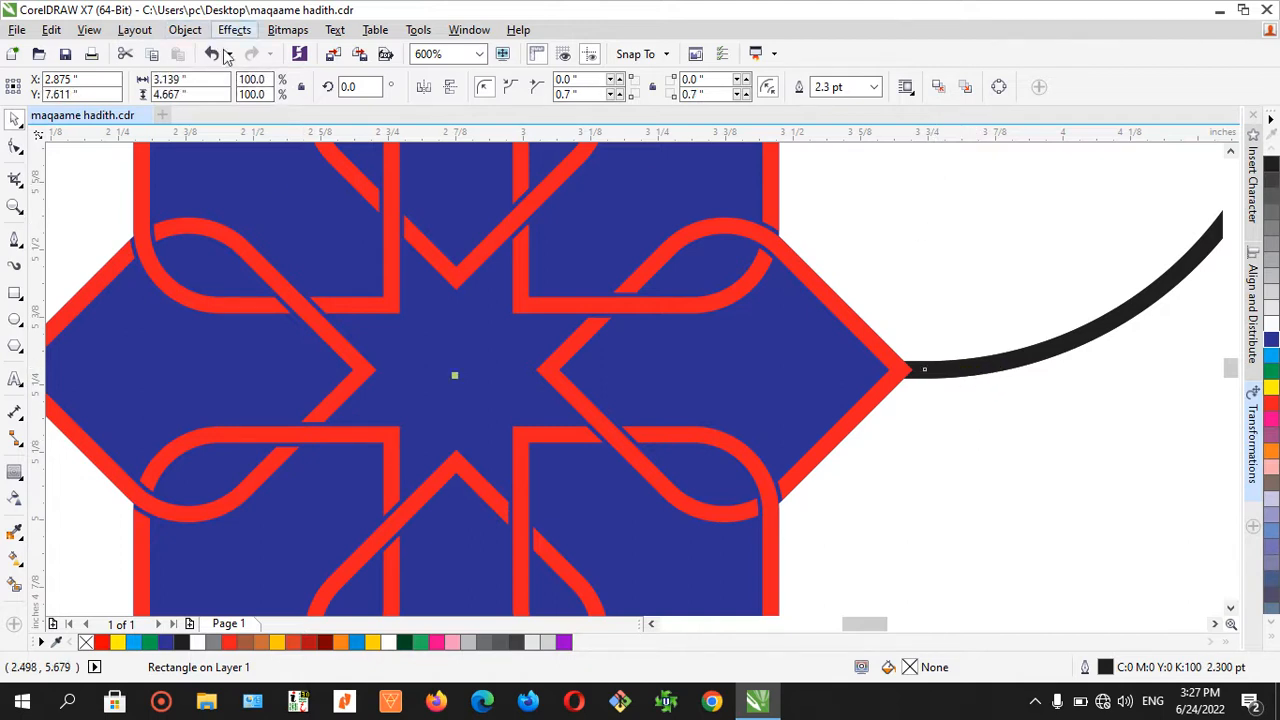
- Convert the title frame's outline to an object and trim it with the star's blue background shape
click(185, 30)
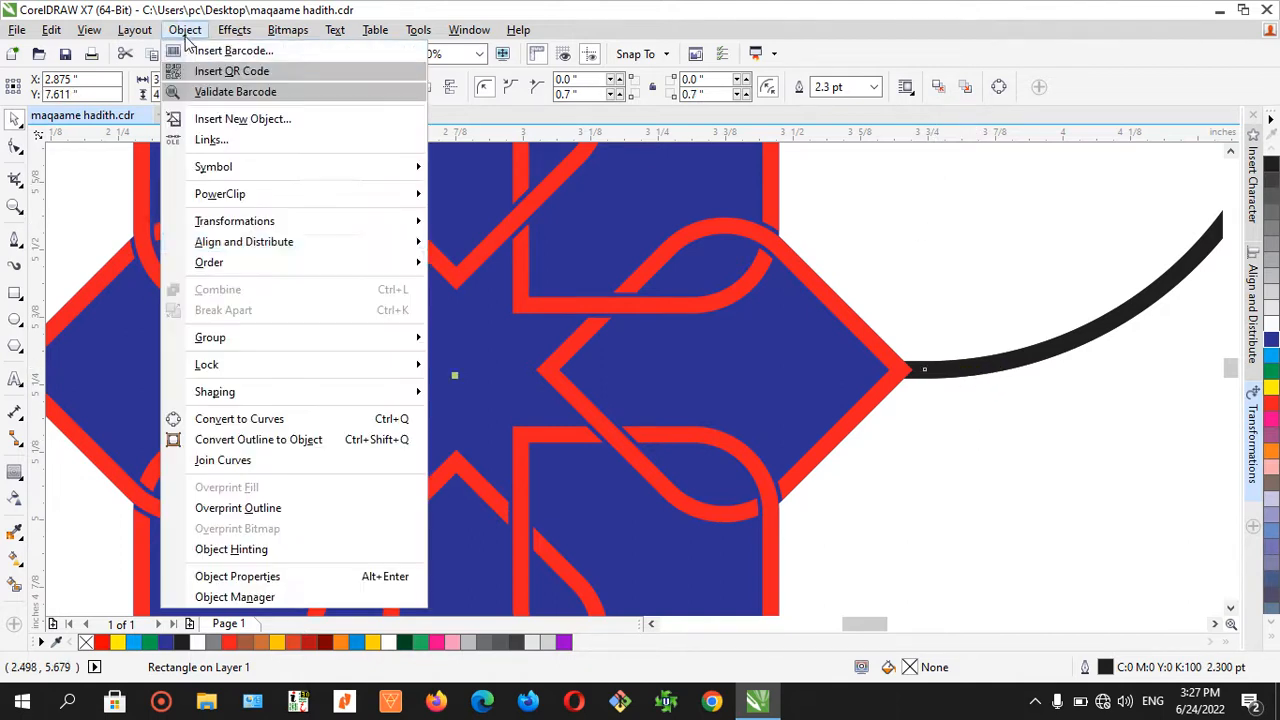
click(258, 440)
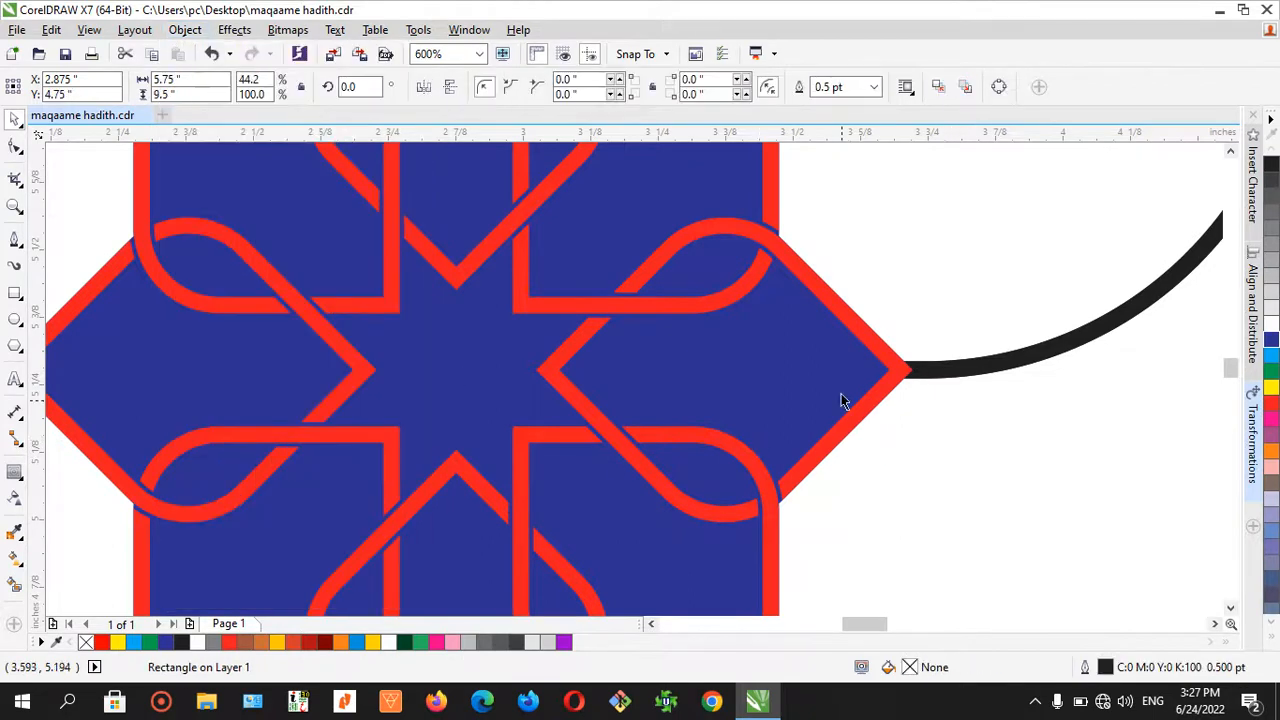
shift+click(976, 366)
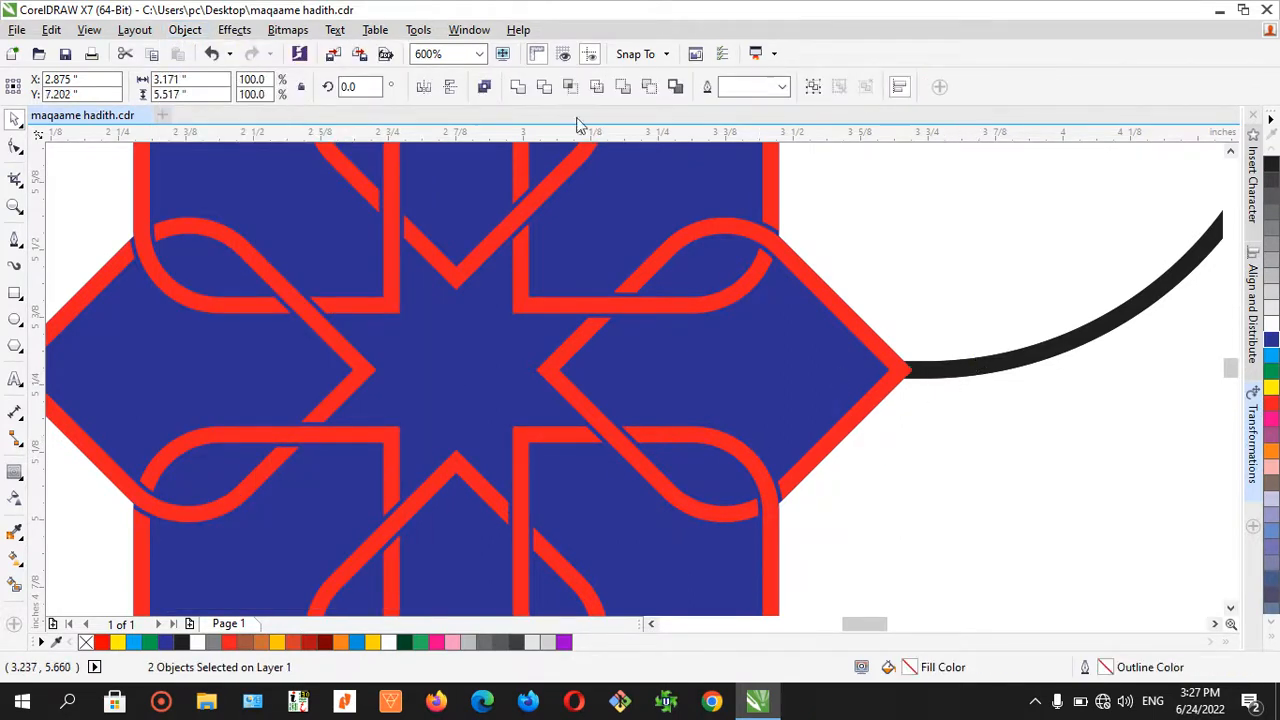
click(552, 88)
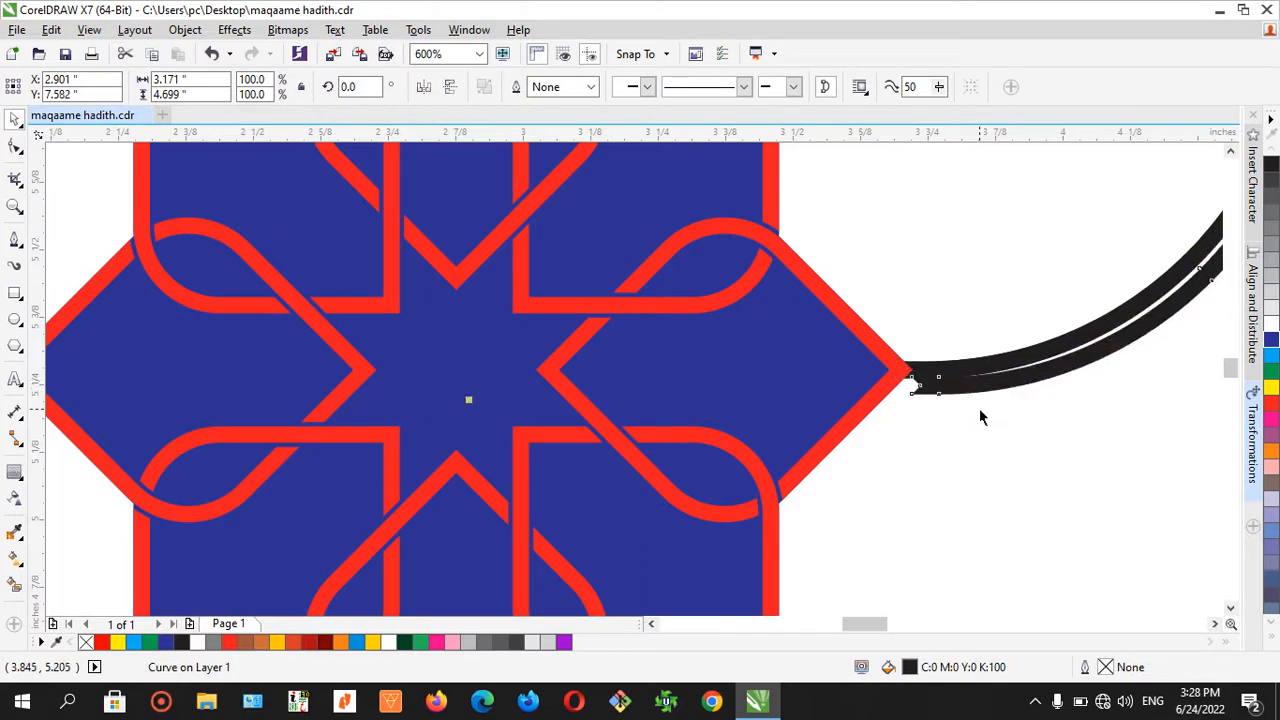
- Recolour the frame's converted outline and the star's interlaced lines orange (C:0 M:60 Y:100 K:0), undoing an accidental move of the lines
click(1270, 451)
click(1027, 444)
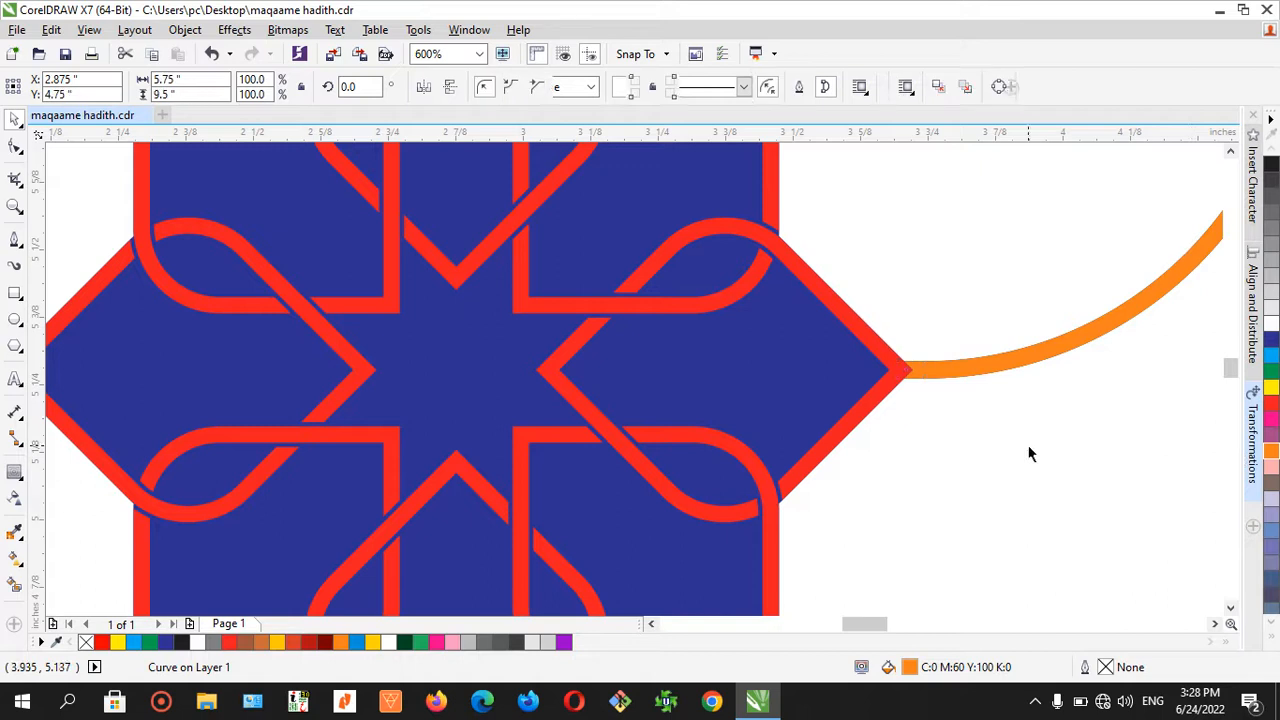
click(891, 355)
drag(866, 333, 893, 355)
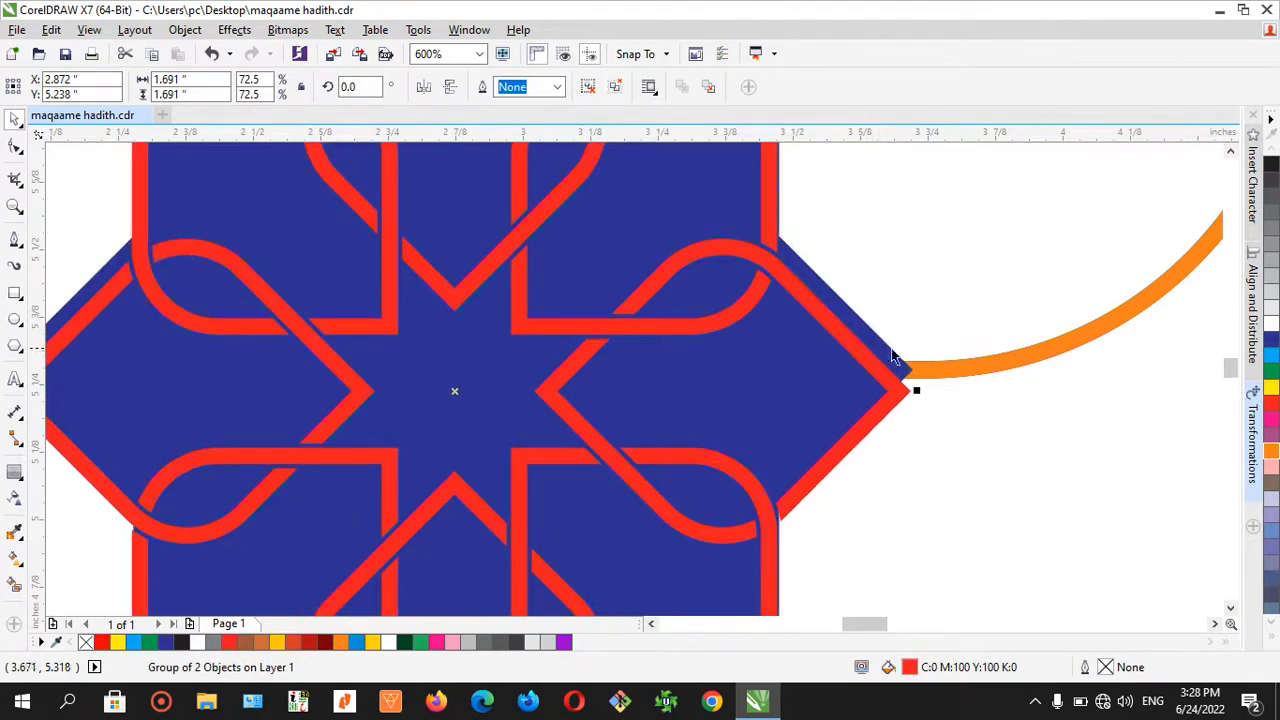
key(ctrl+z)
right_click(1270, 451)
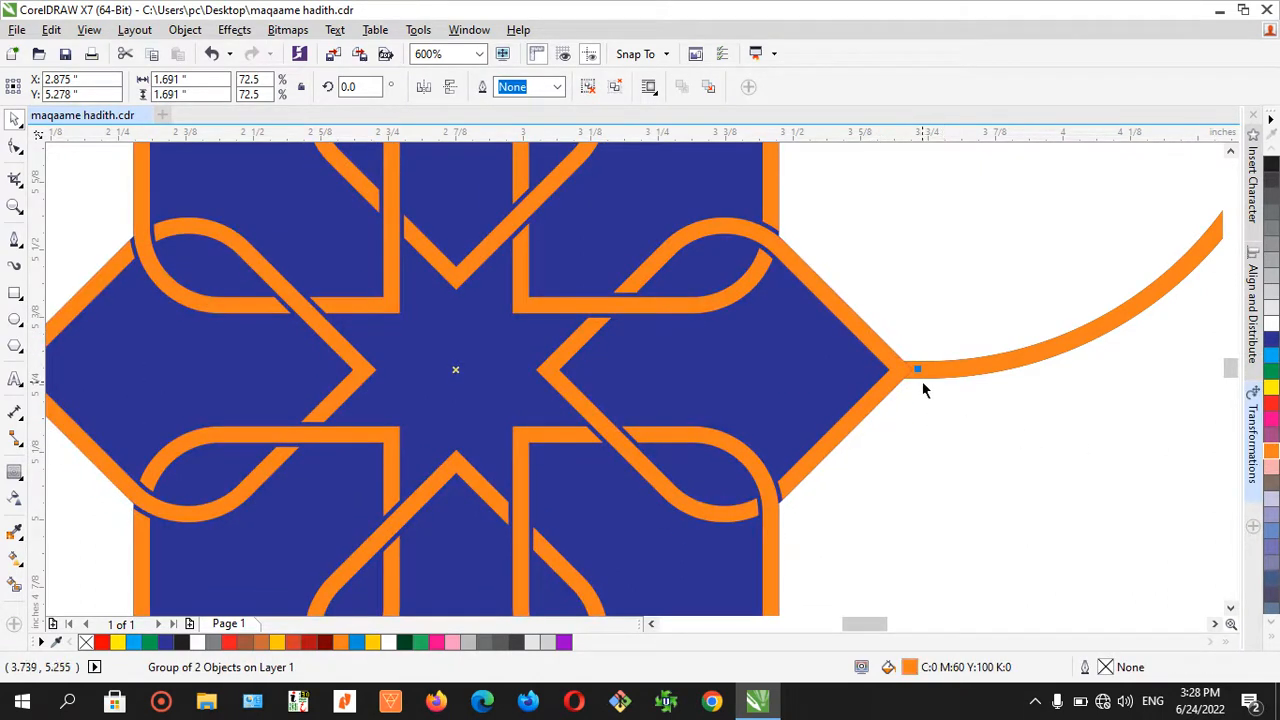
- Weld the star's interlaced lines to the orange frame outline and send the blue background shape to the back
key(ctrl+u)
click(540, 87)
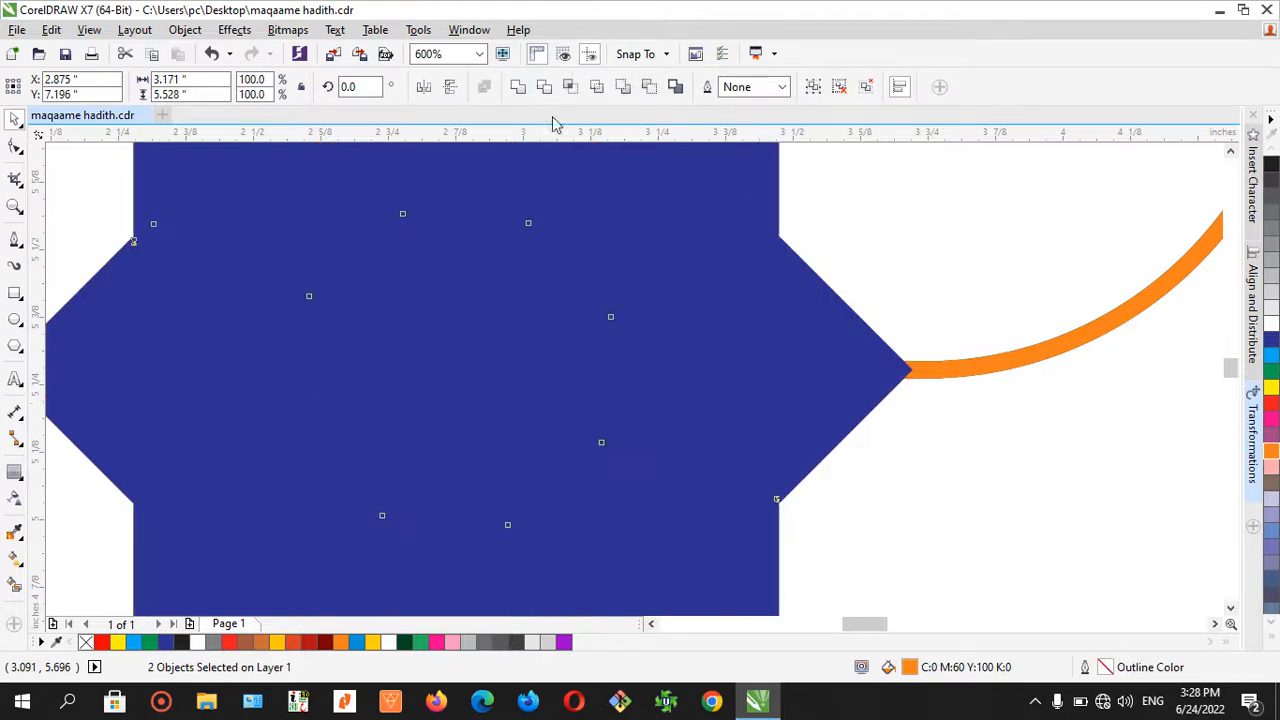
key(ctrl+z)
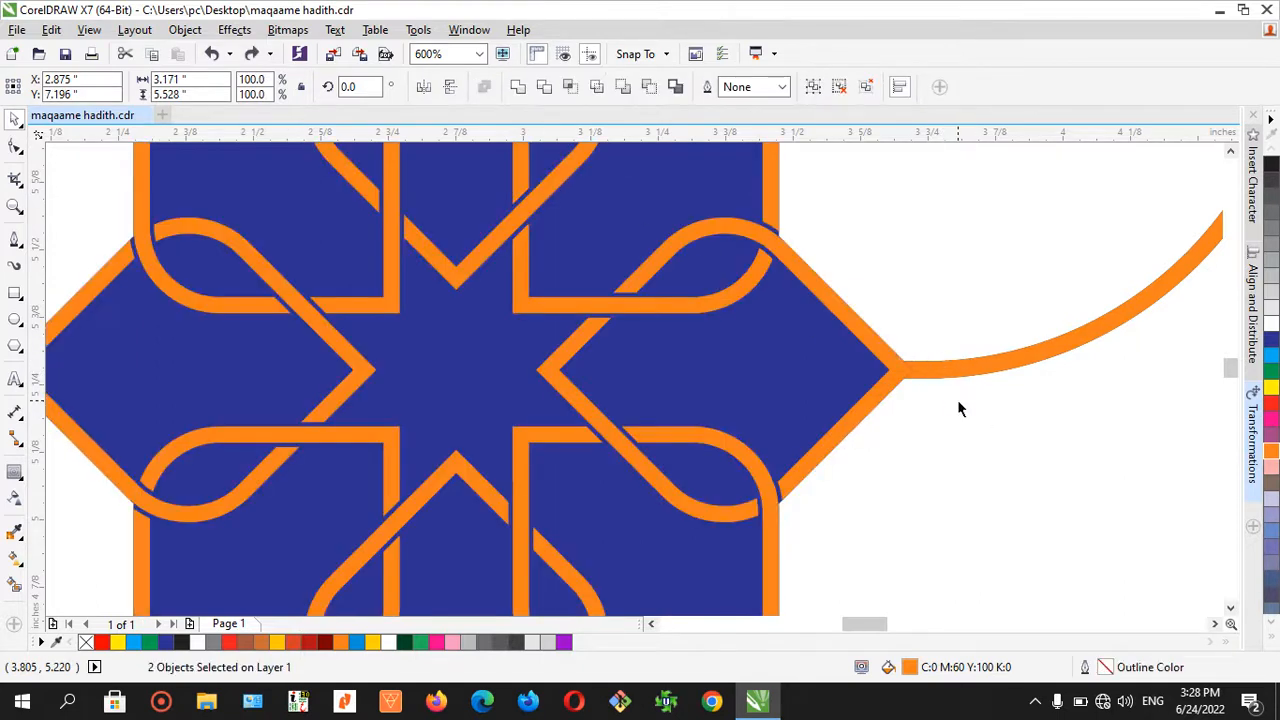
key(ctrl+shift+z)
click(954, 399)
click(855, 373)
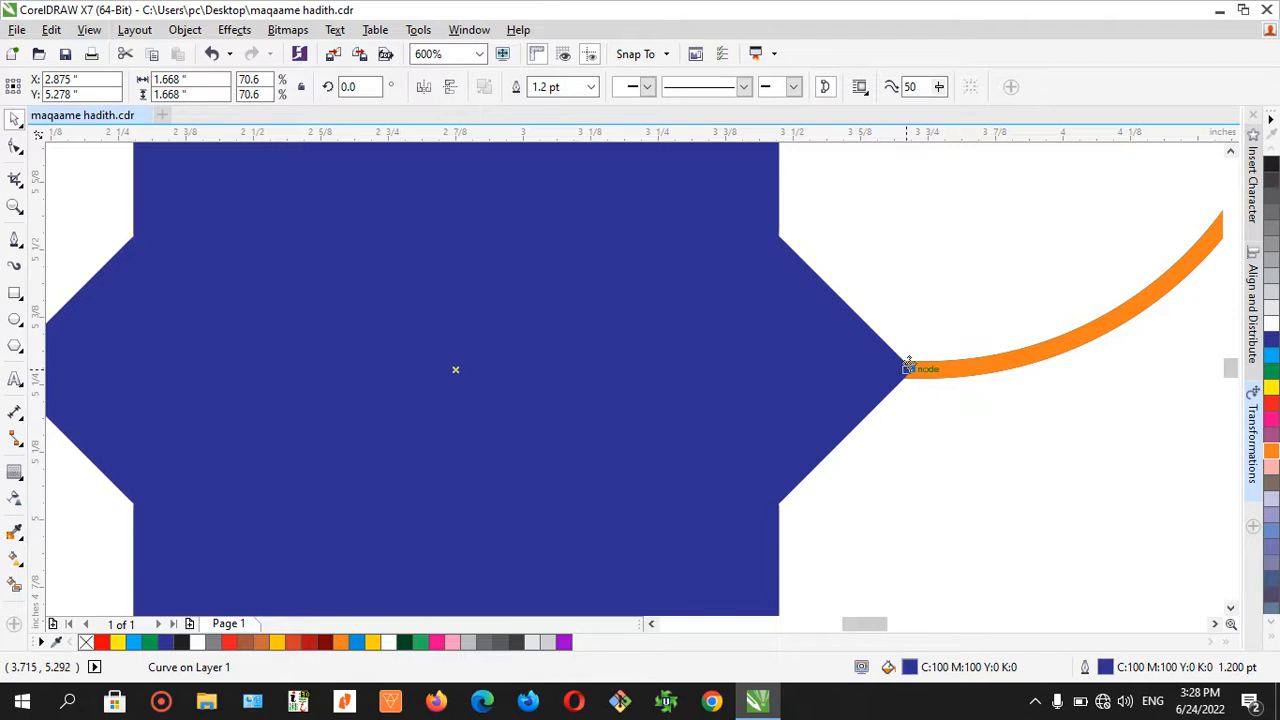
key(shift+Page_Down)
- Try moving the welded orange frame and star lines away from the original frame, and undo the move
click(922, 380)
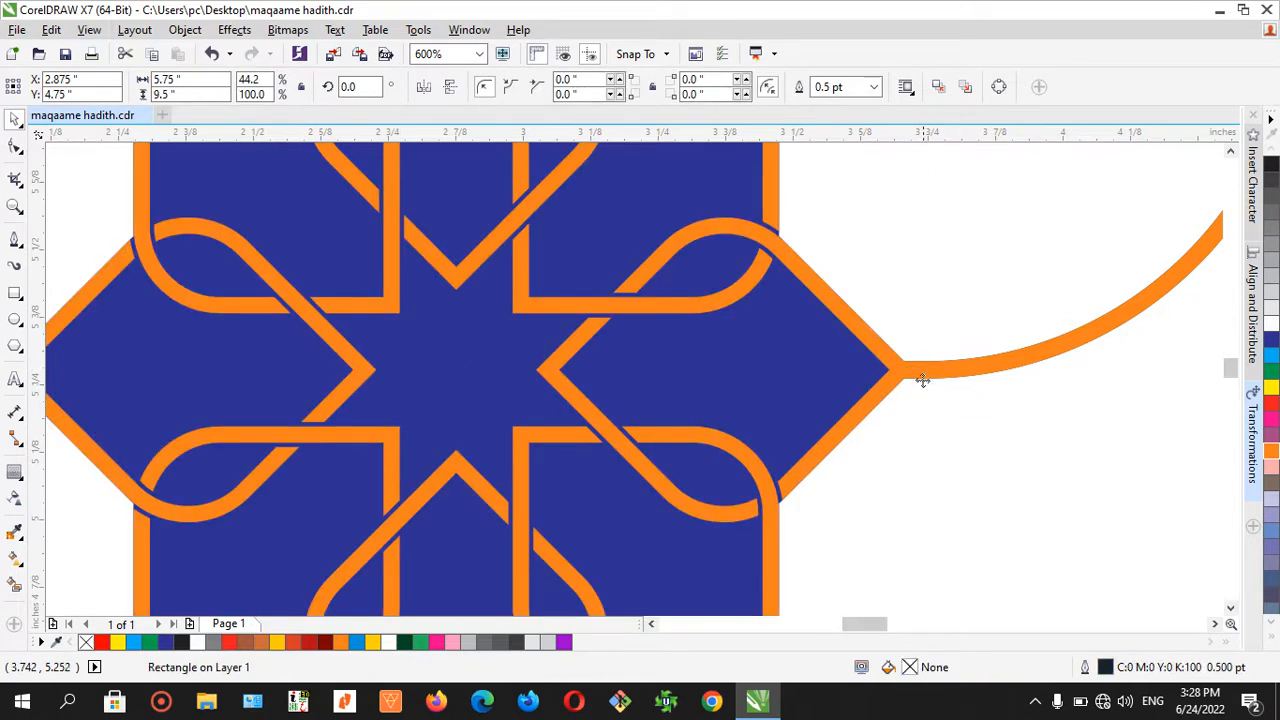
click(966, 370)
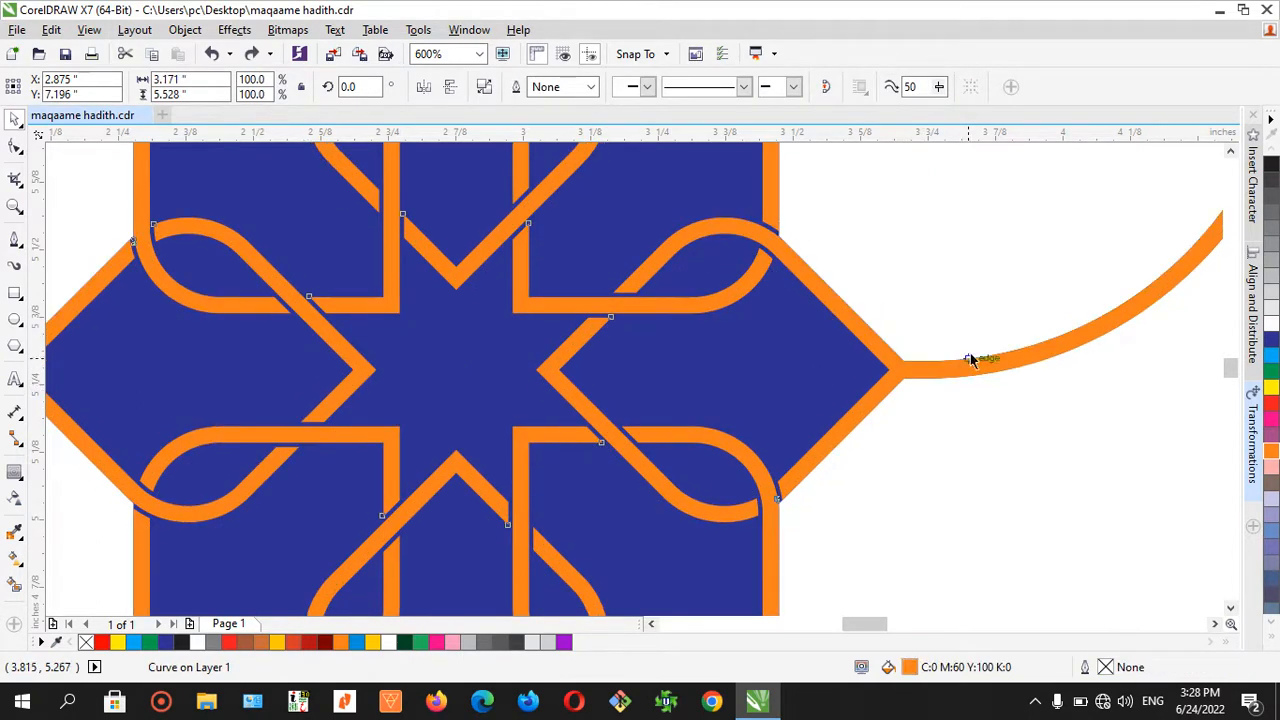
drag(966, 282, 966, 335)
key(ctrl+z)
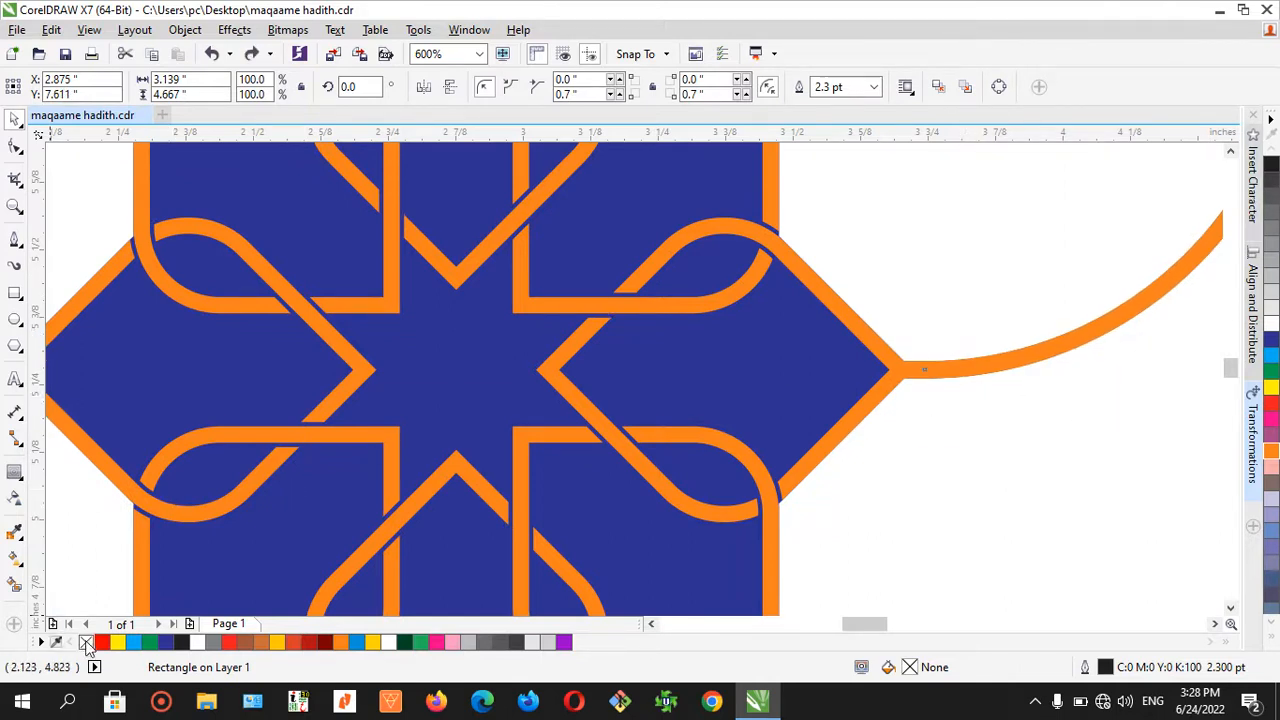
- Remove the outline from the original rounded frame rectangle and fill it white
right_click(85, 642)
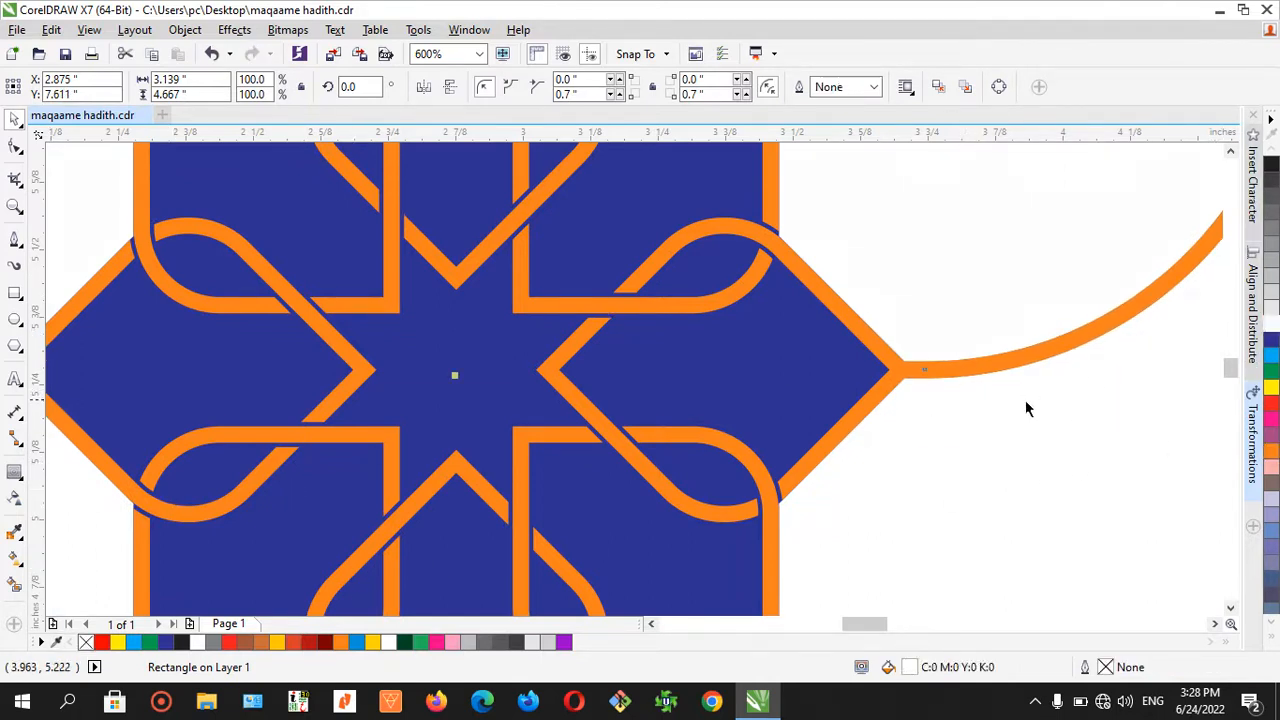
scroll(920, 400, down, 2)
scroll(920, 400, down, 1)
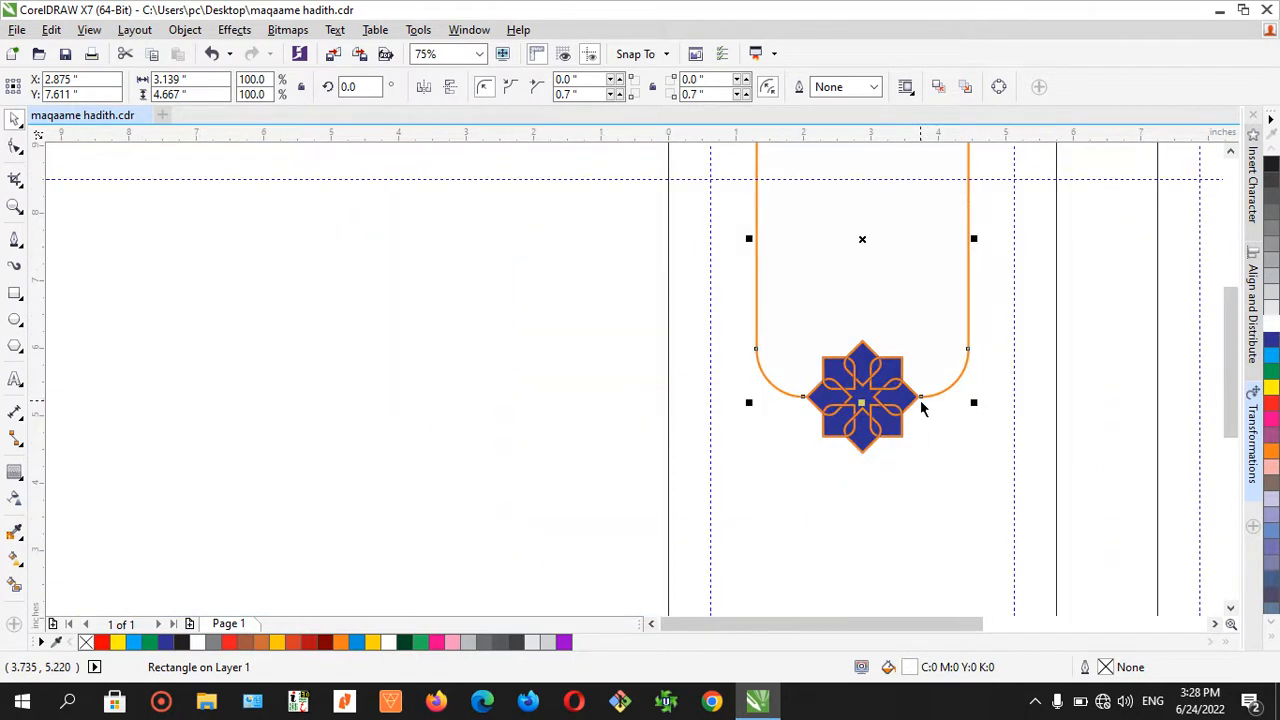
scroll(985, 371, up, 1)
click(387, 388)
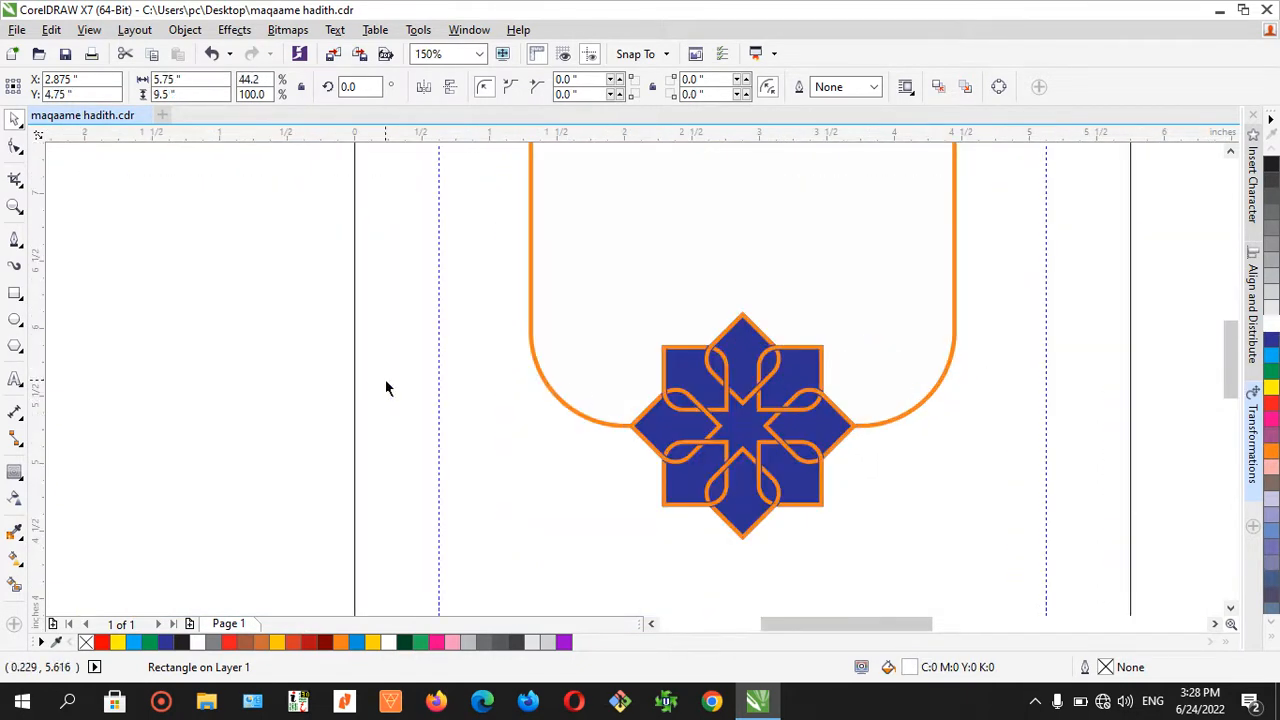
click(324, 397)
- Fill the star's background shape with dark green, C:97 M:32 Y:100 K:26
click(696, 477)
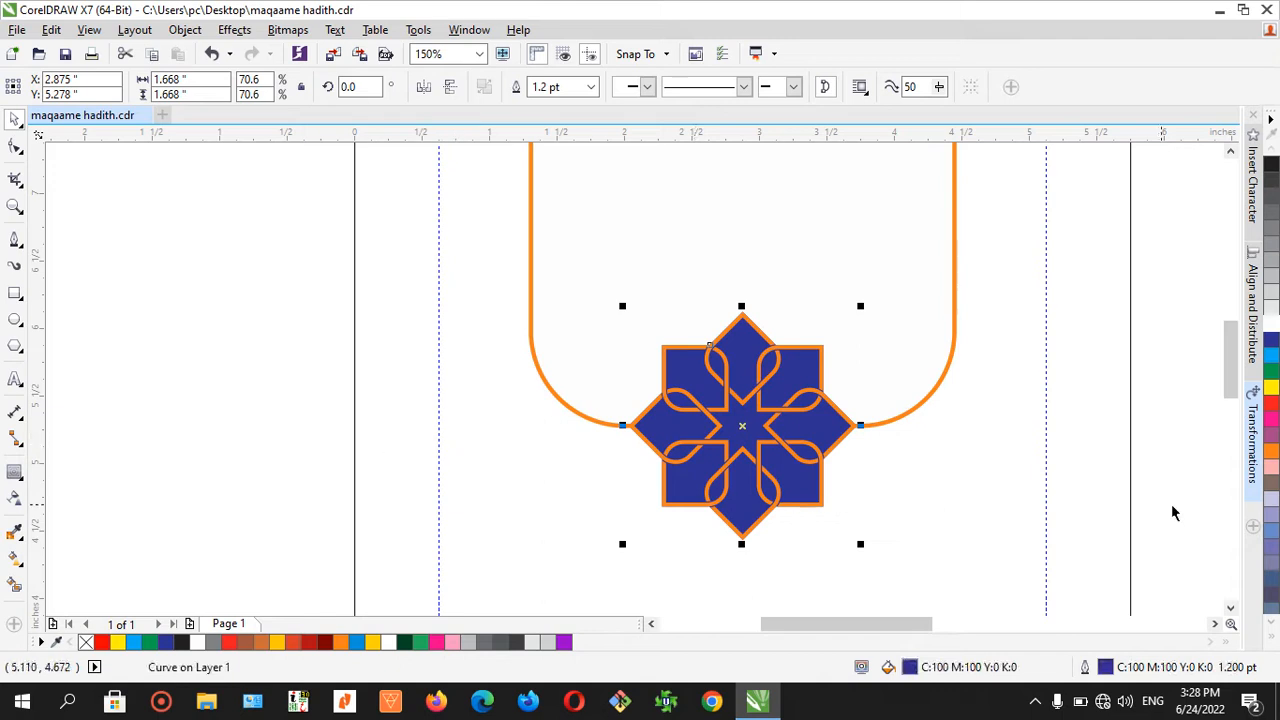
click(1272, 372)
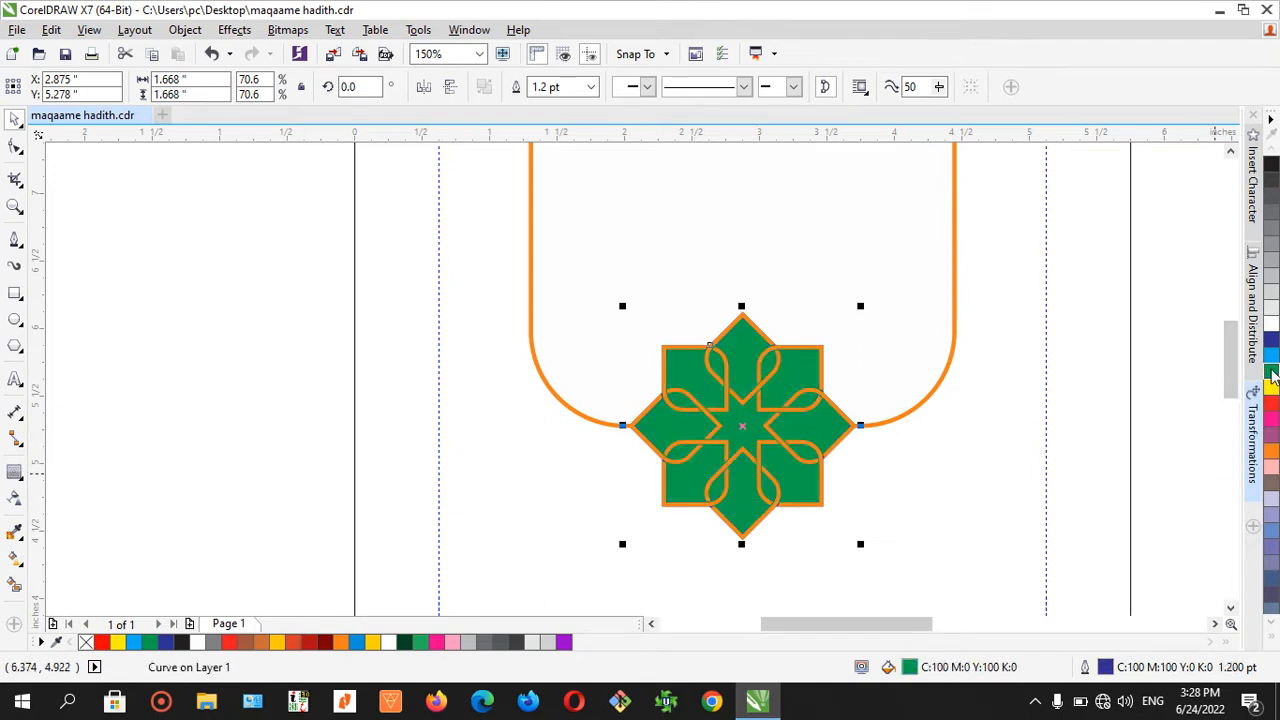
click(1272, 372)
click(1247, 409)
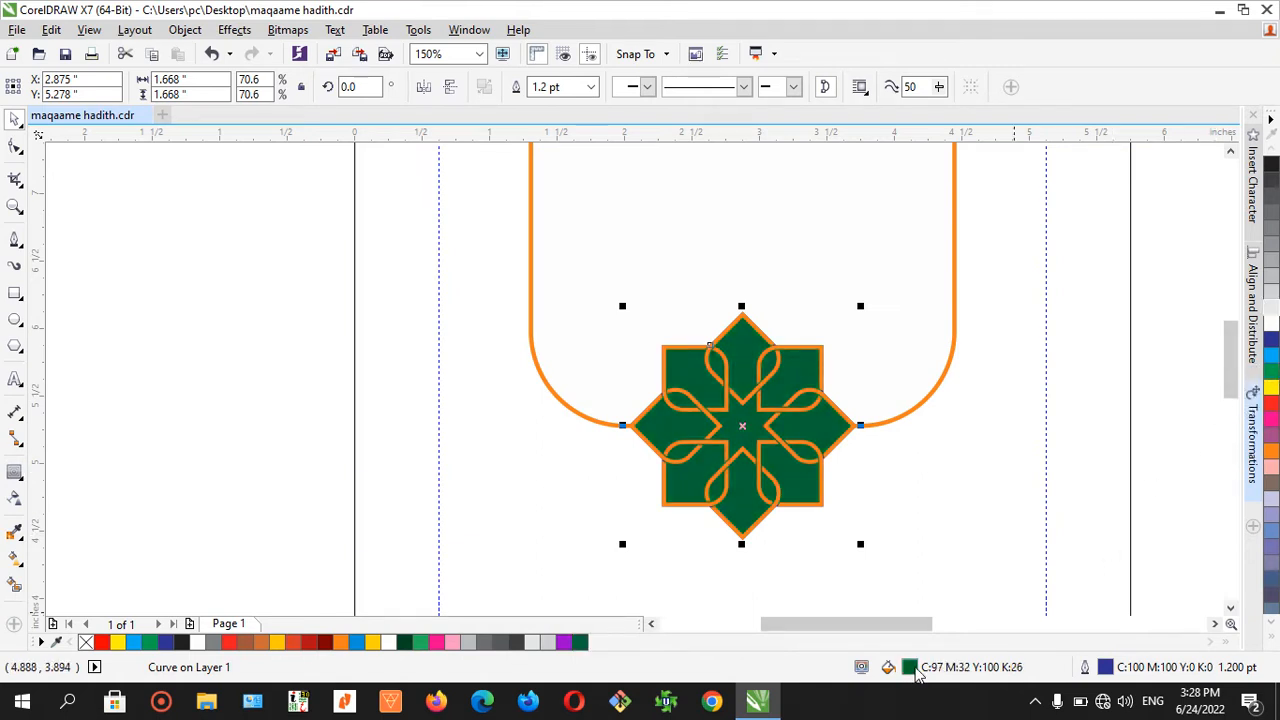
- Set the fill of the star's background shape to C:80 M:25 Y:100 K:20
double_click(911, 668)
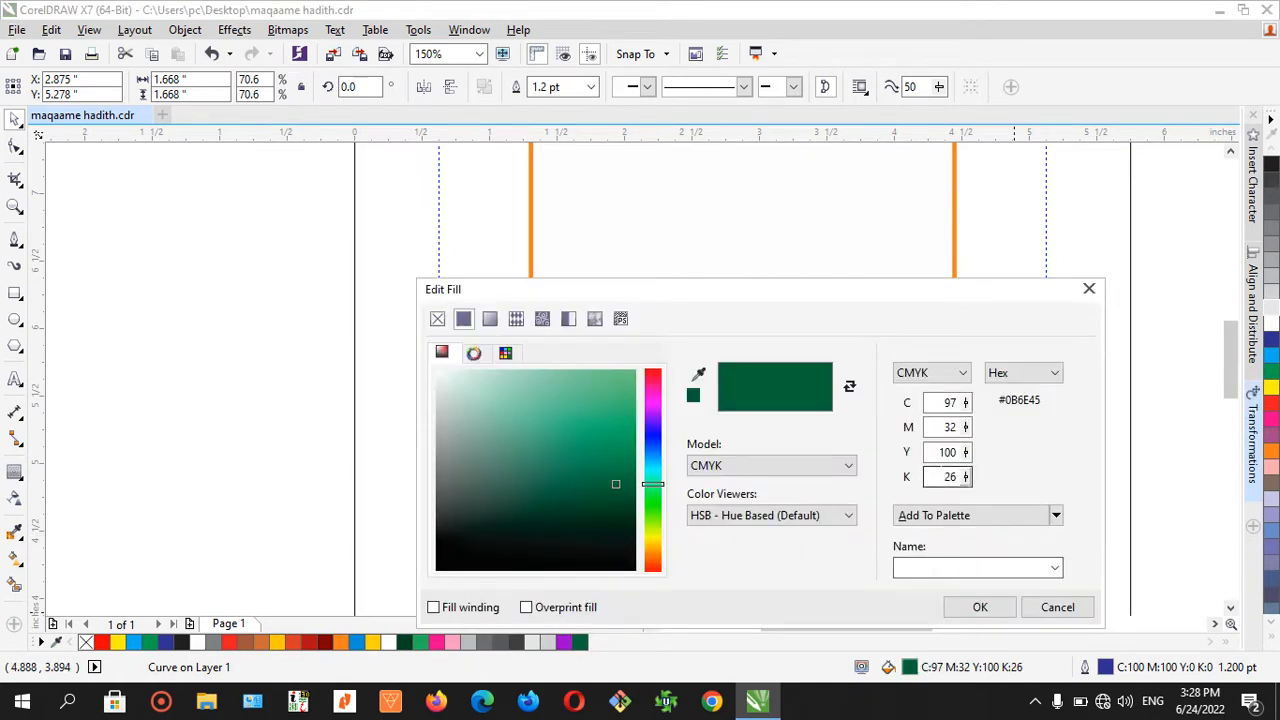
drag(840, 292, 940, 418)
click(1038, 507)
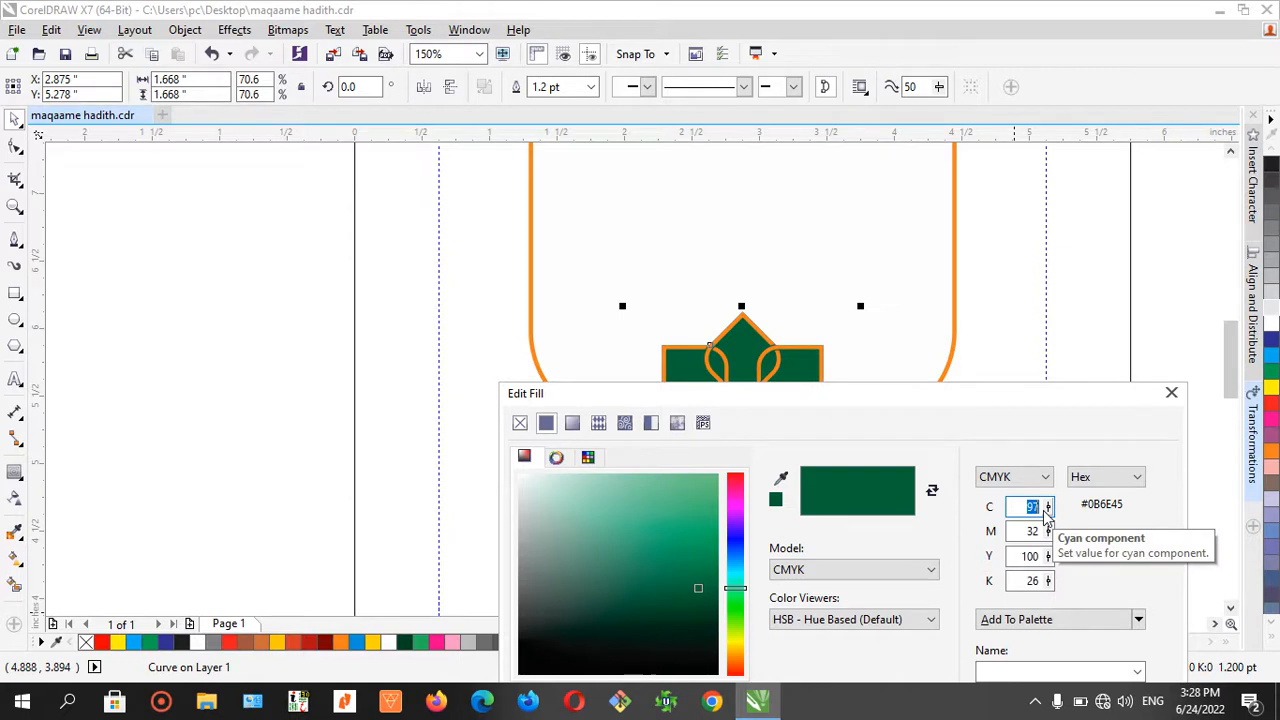
text(80)
key(Tab)
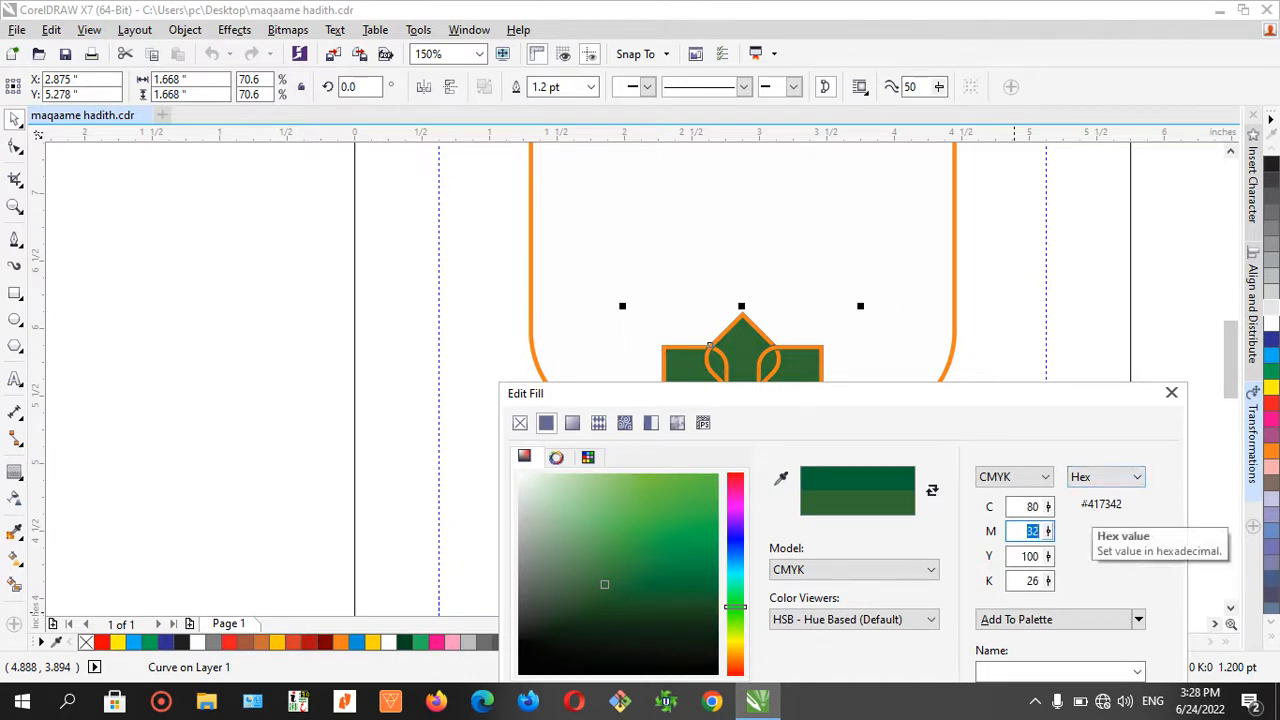
key(Tab)
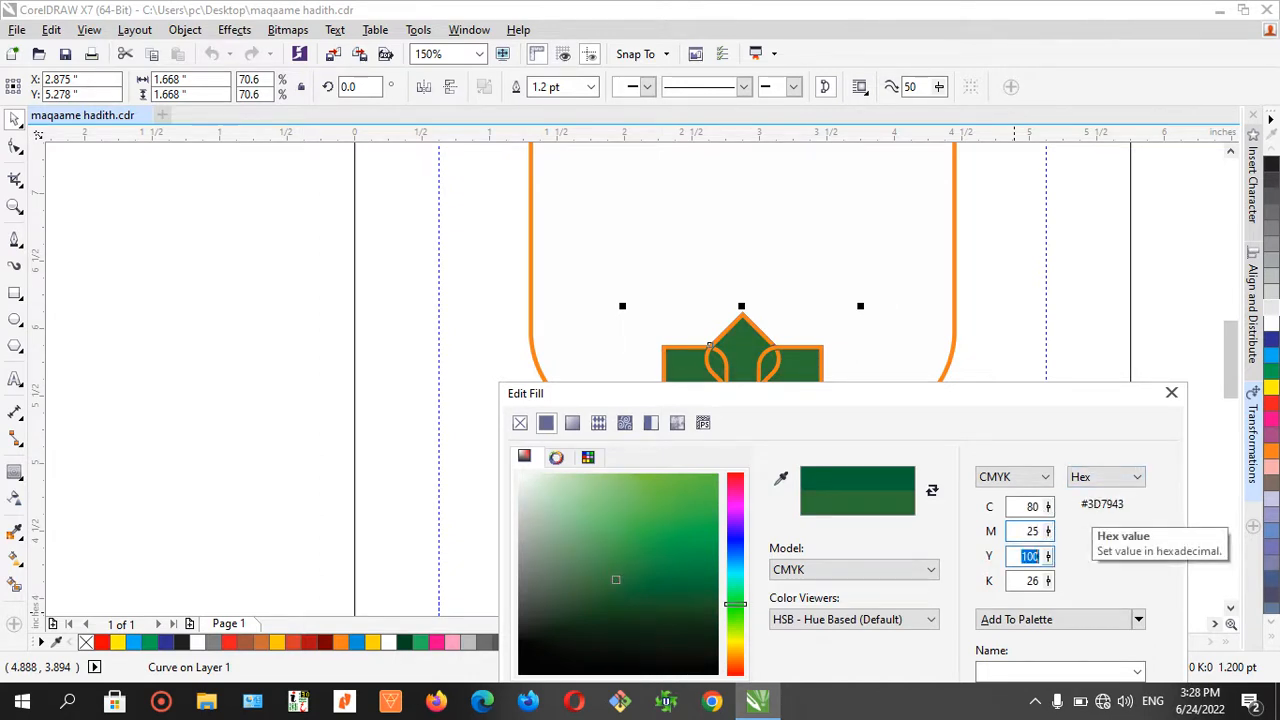
key(Tab)
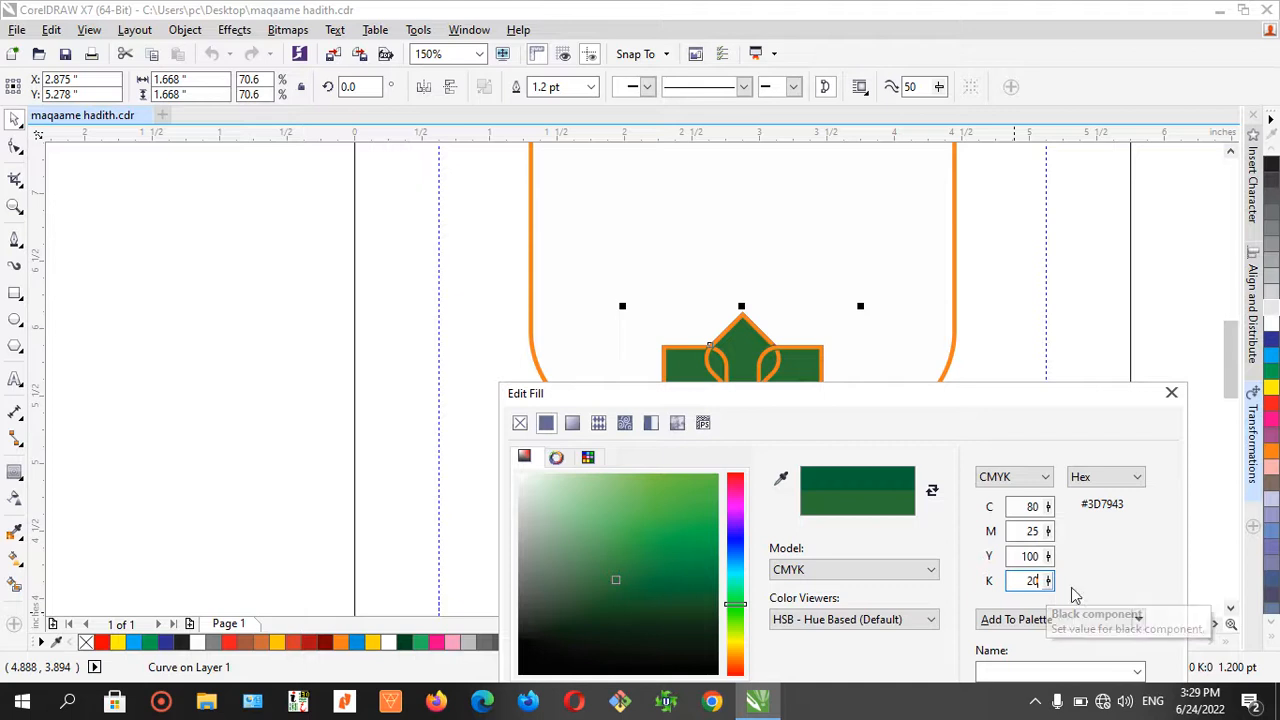
click(1032, 556)
drag(997, 406, 1034, 314)
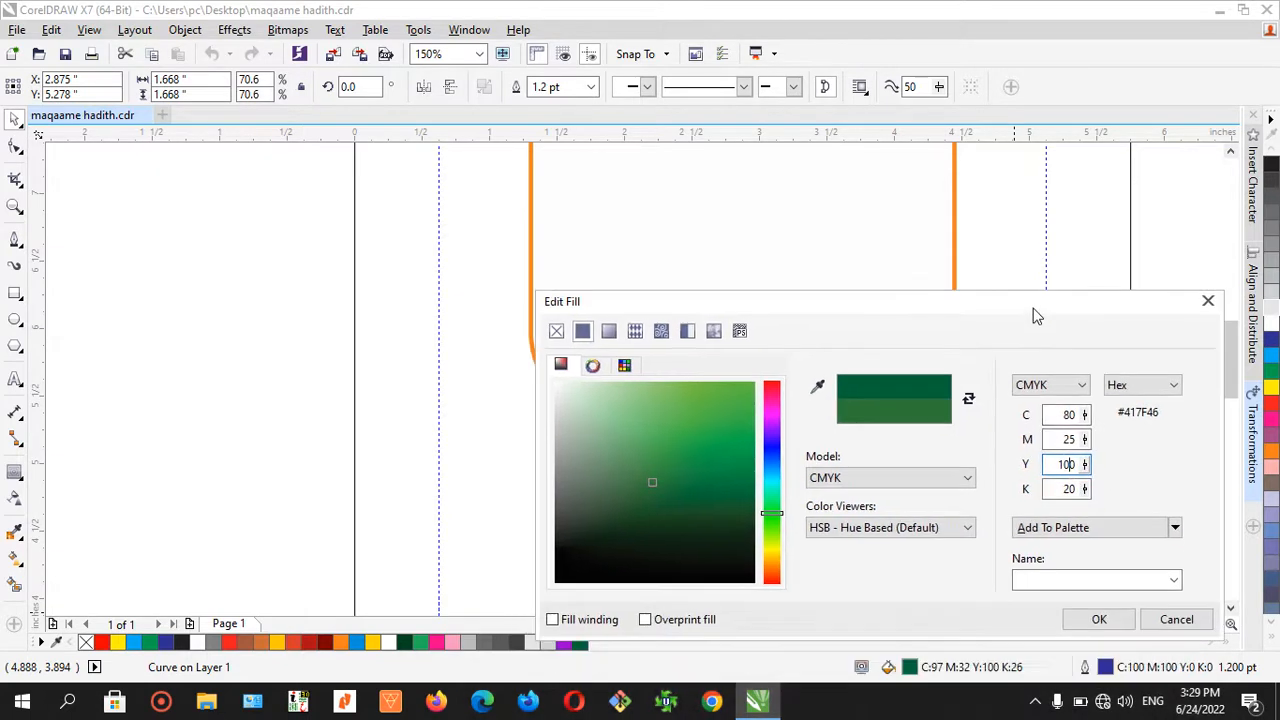
click(1068, 619)
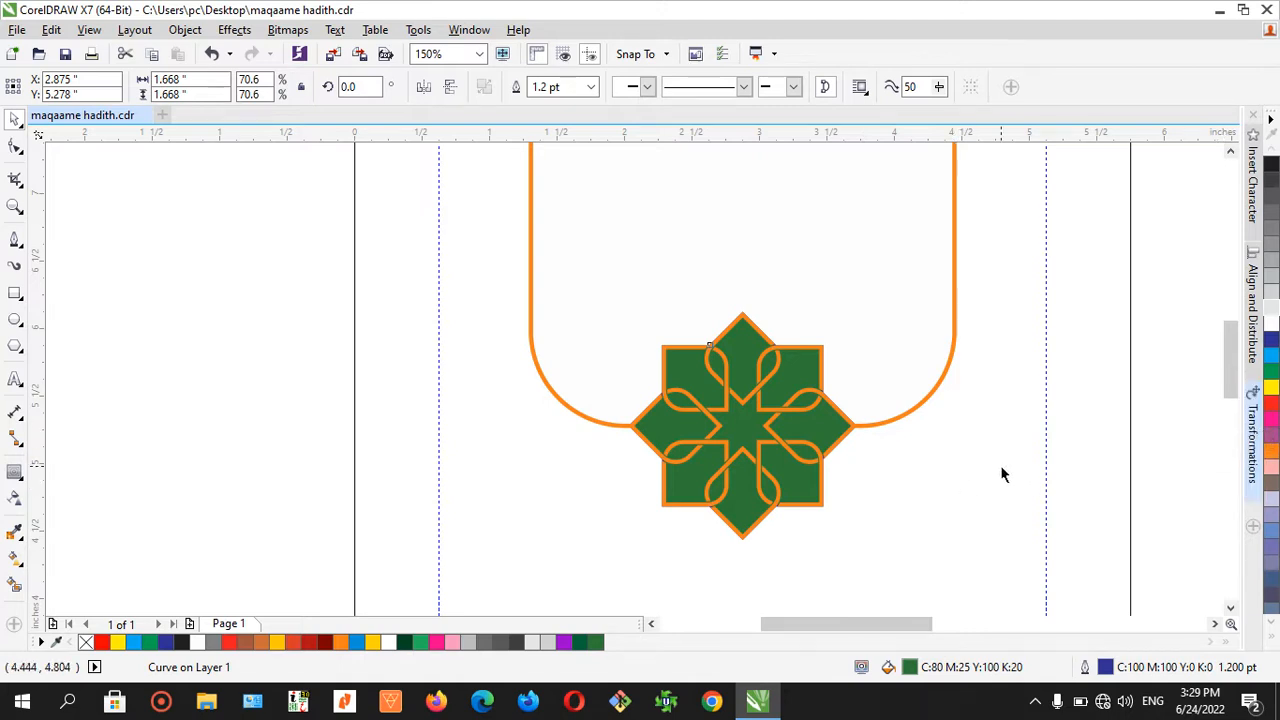
- Give the star's background shape a linear fountain fill from green C:98 M:21 Y:100 K:17 to C:88 M:19 Y:100 K:7
click(583, 644)
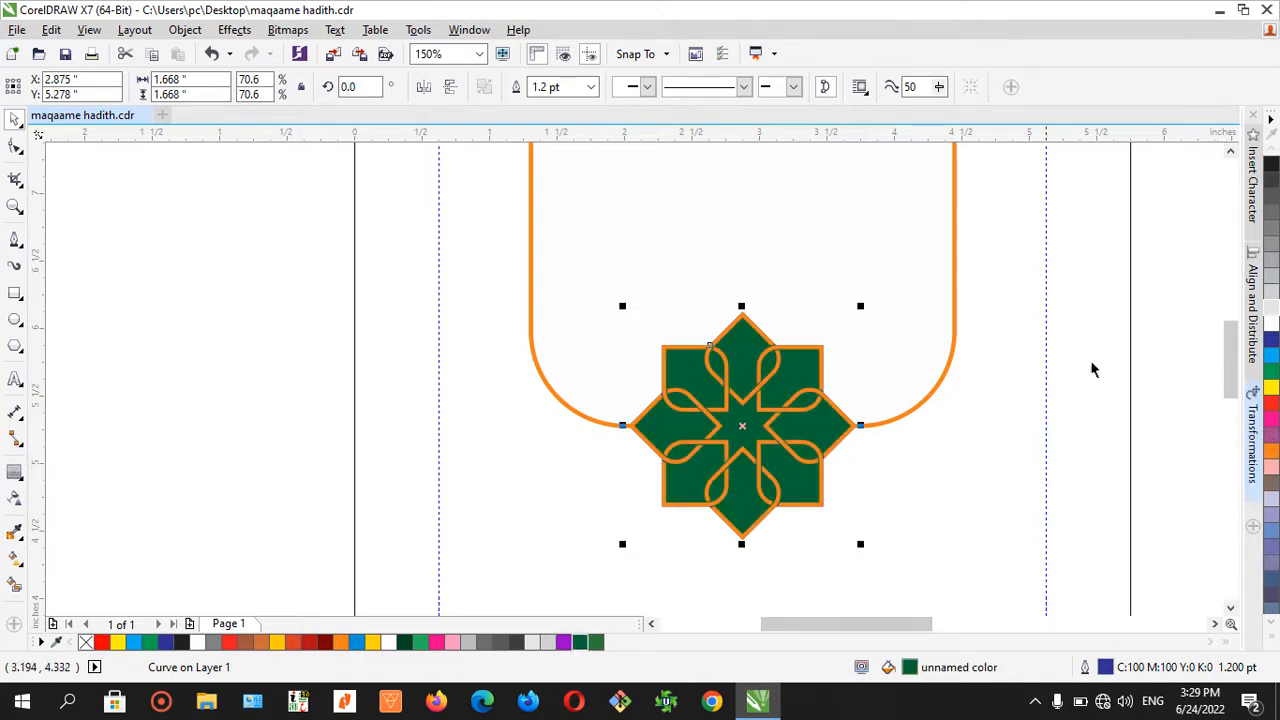
click(1272, 377)
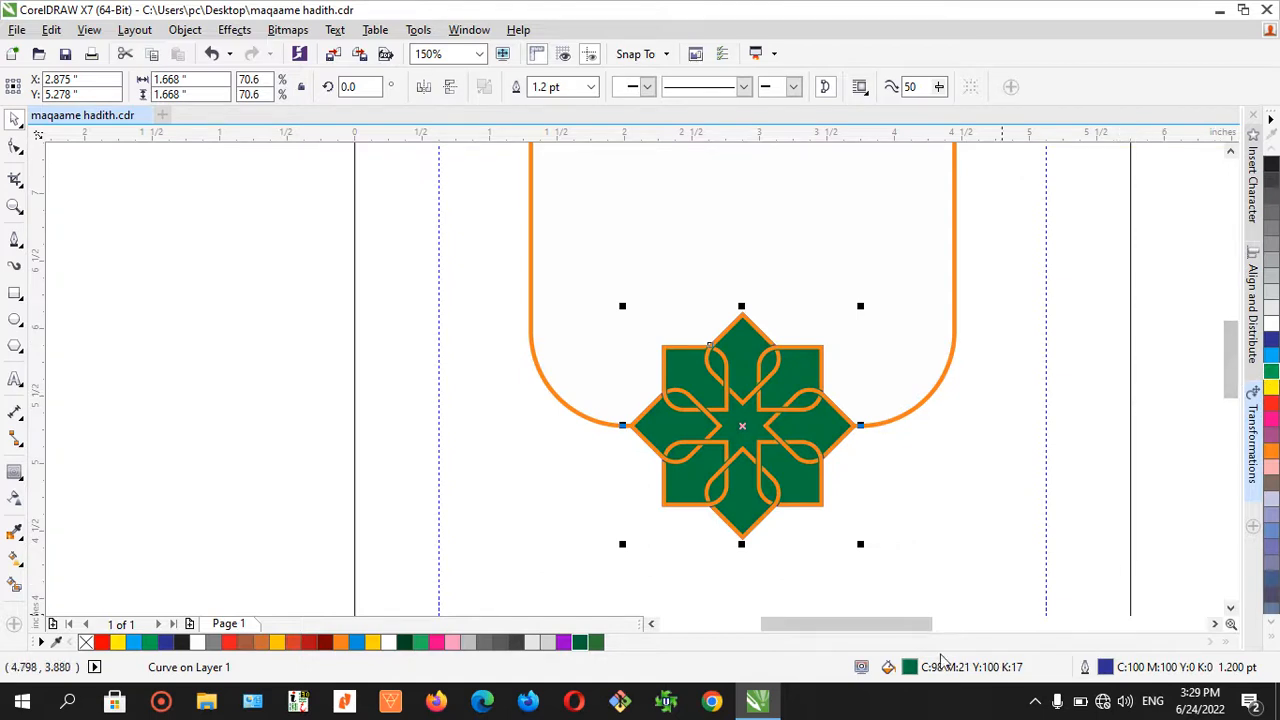
double_click(912, 668)
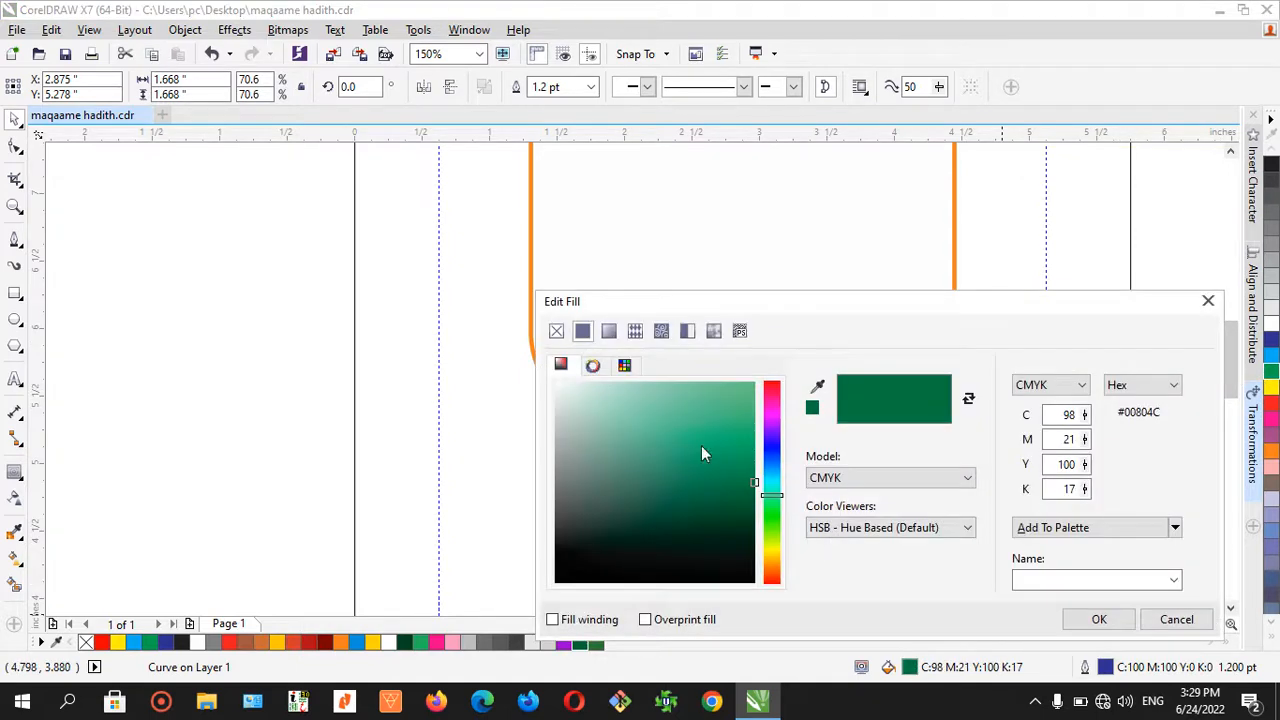
click(614, 335)
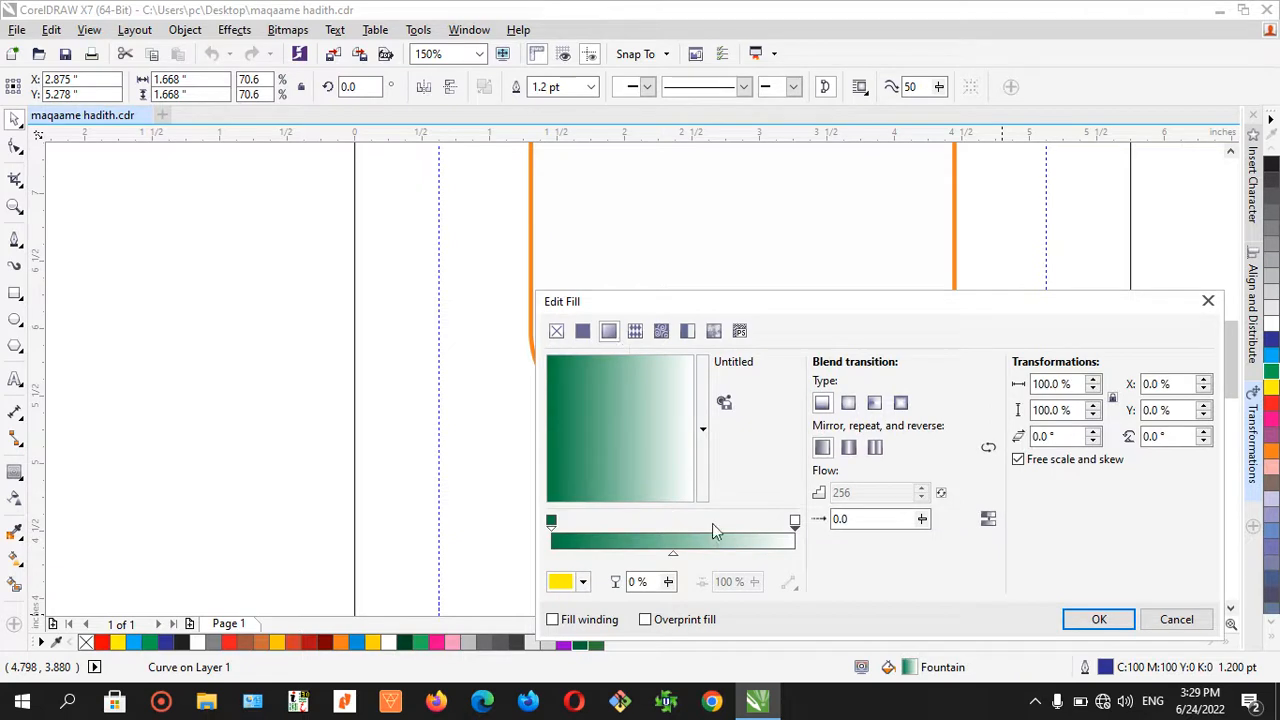
click(583, 581)
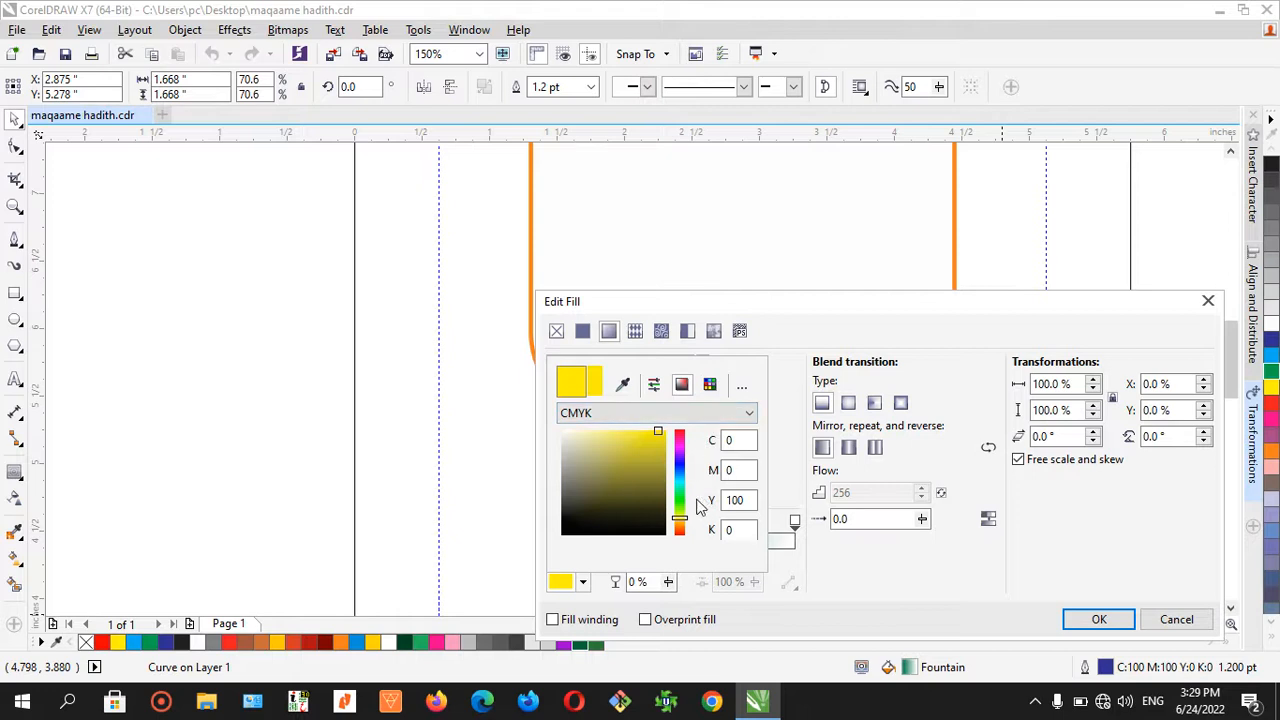
drag(680, 520, 680, 500)
click(644, 480)
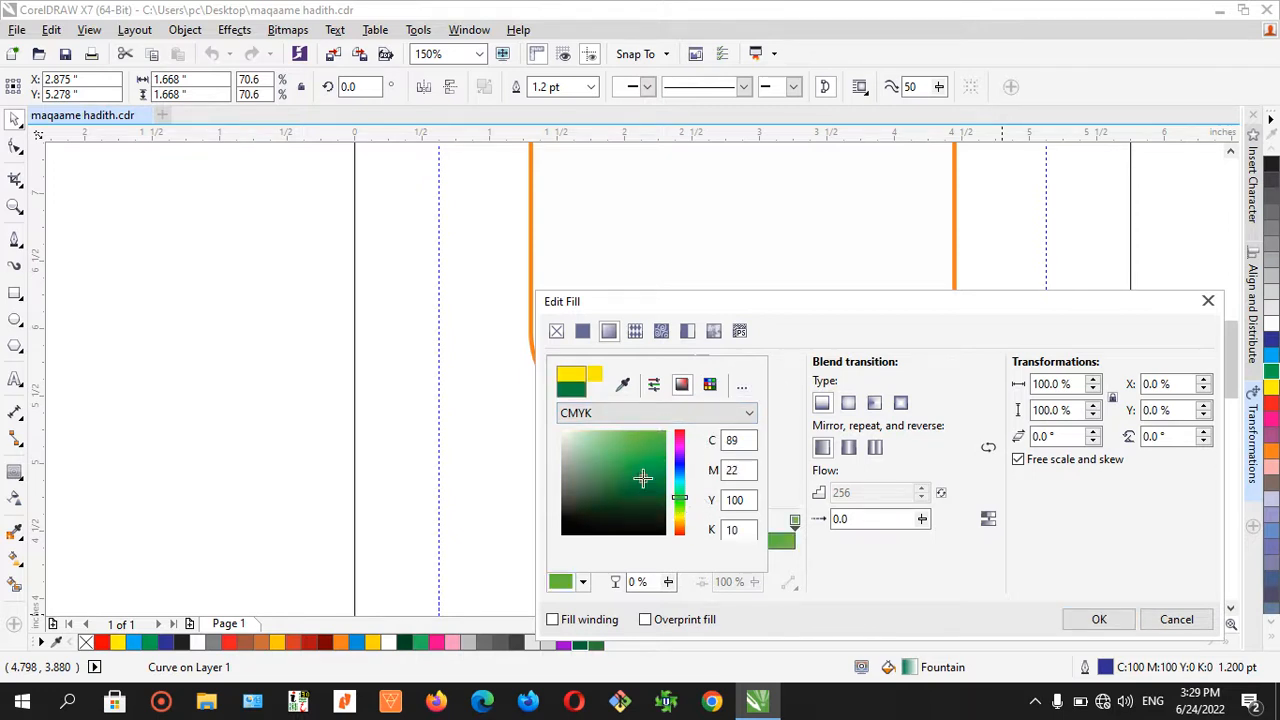
click(654, 485)
click(641, 476)
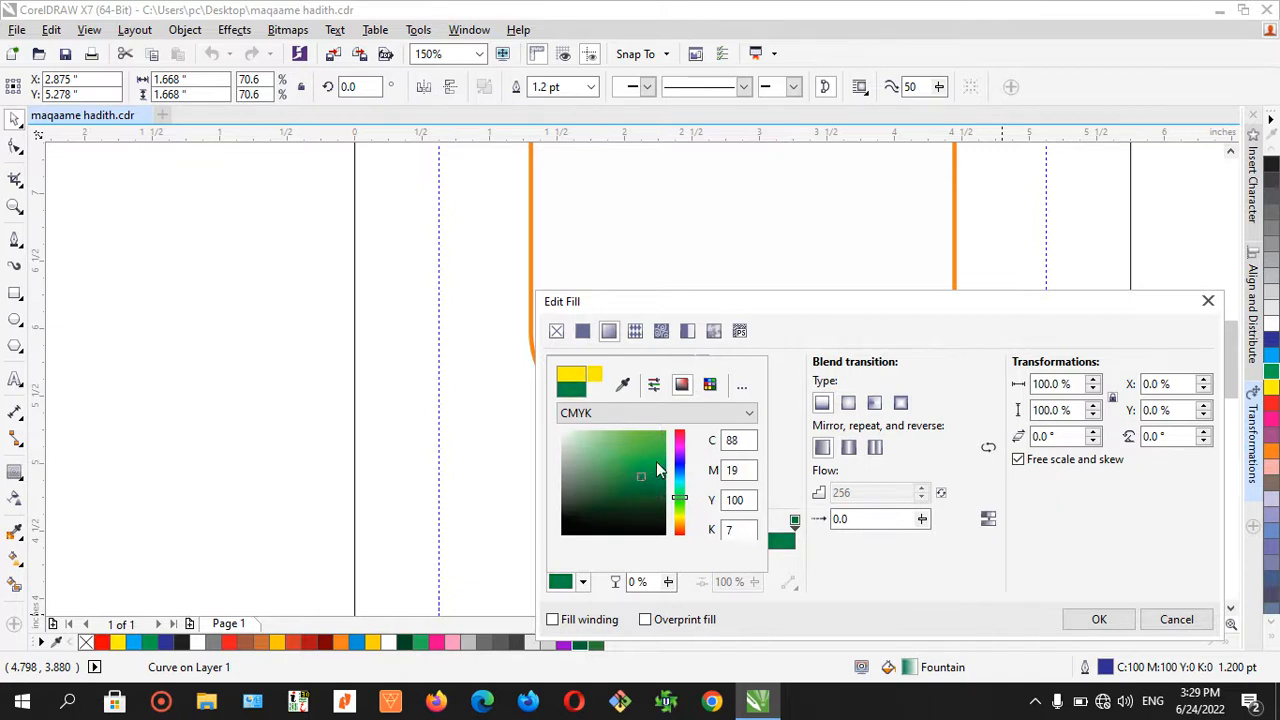
click(780, 388)
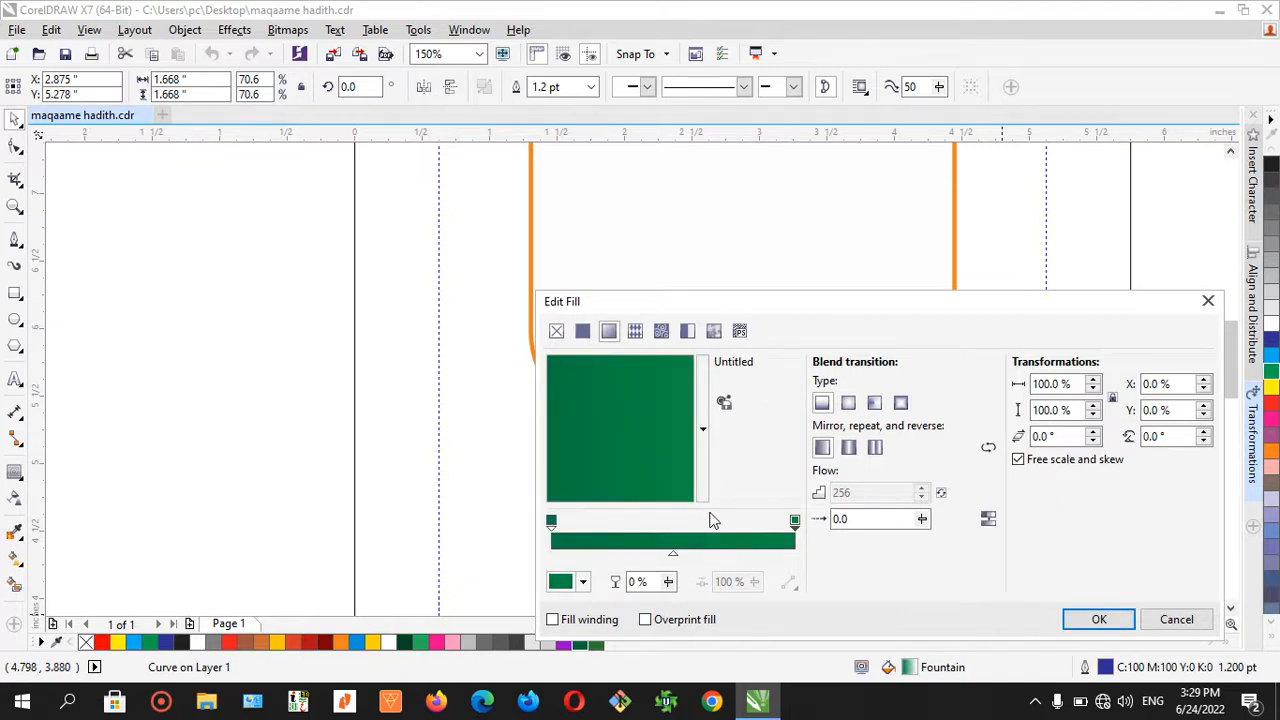
click(1092, 618)
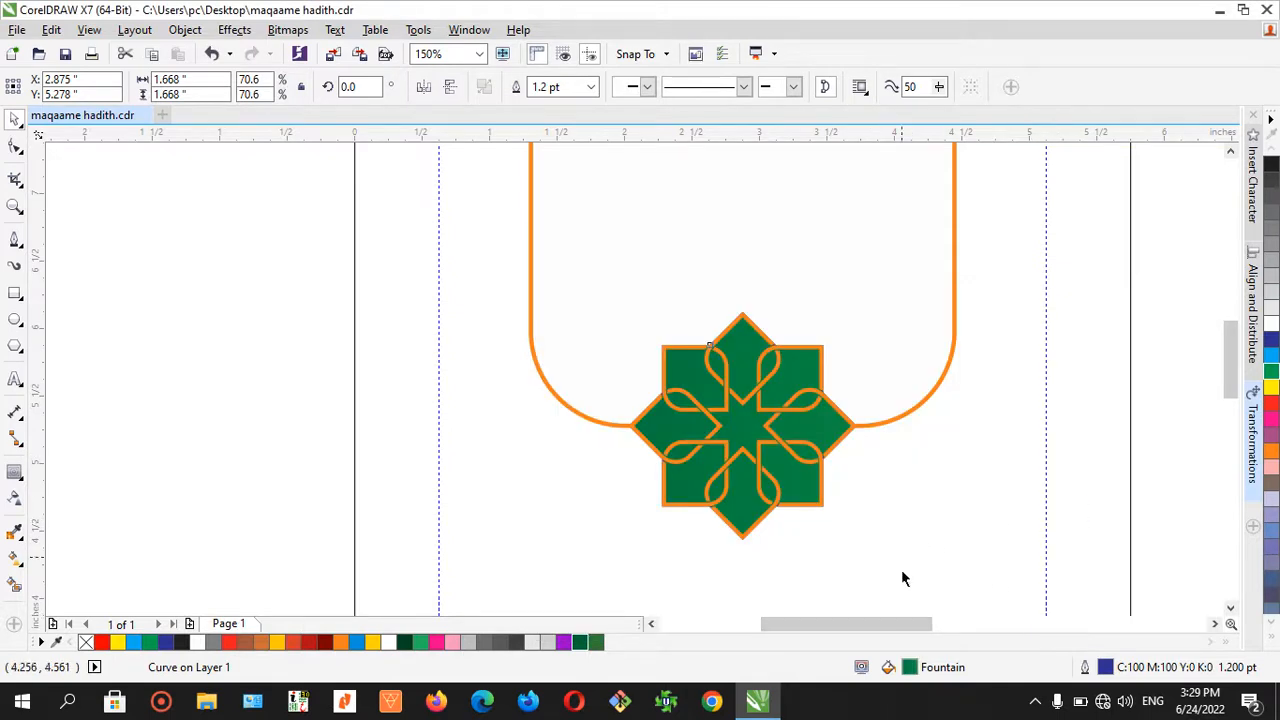
- Change the fountain fill of the star's background shape from linear to elliptical
double_click(910, 667)
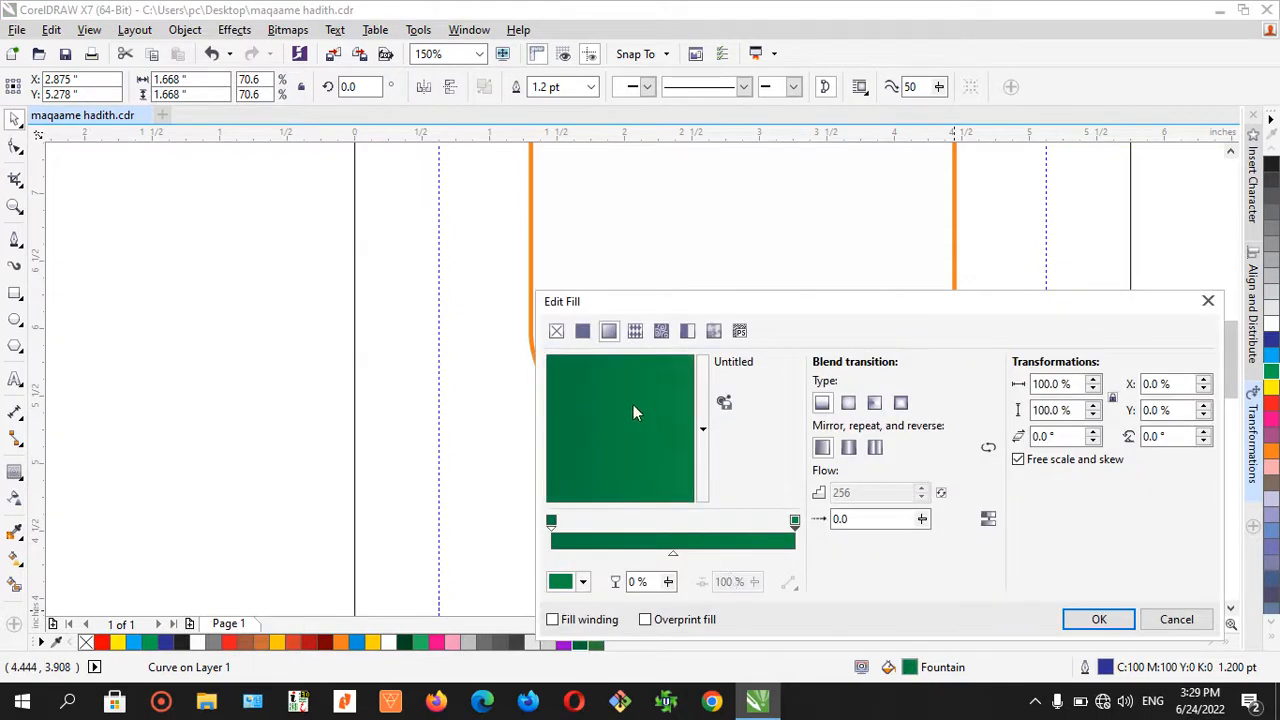
click(848, 402)
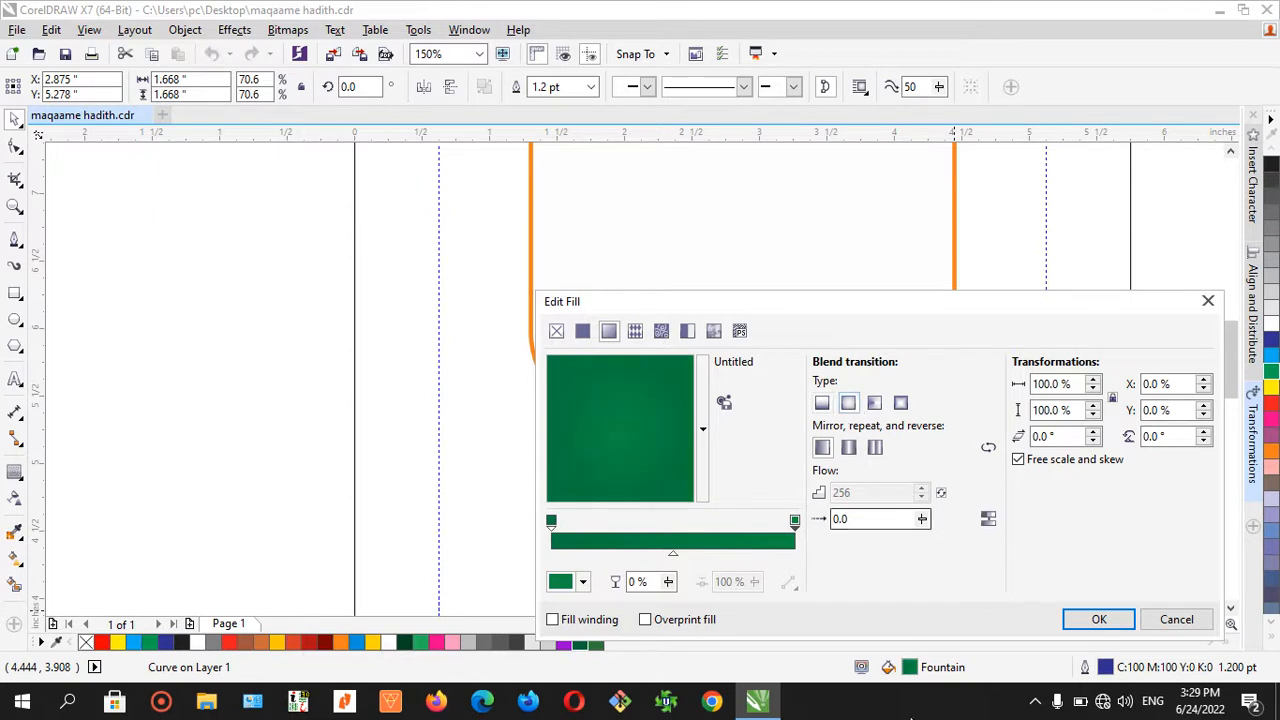
click(1096, 620)
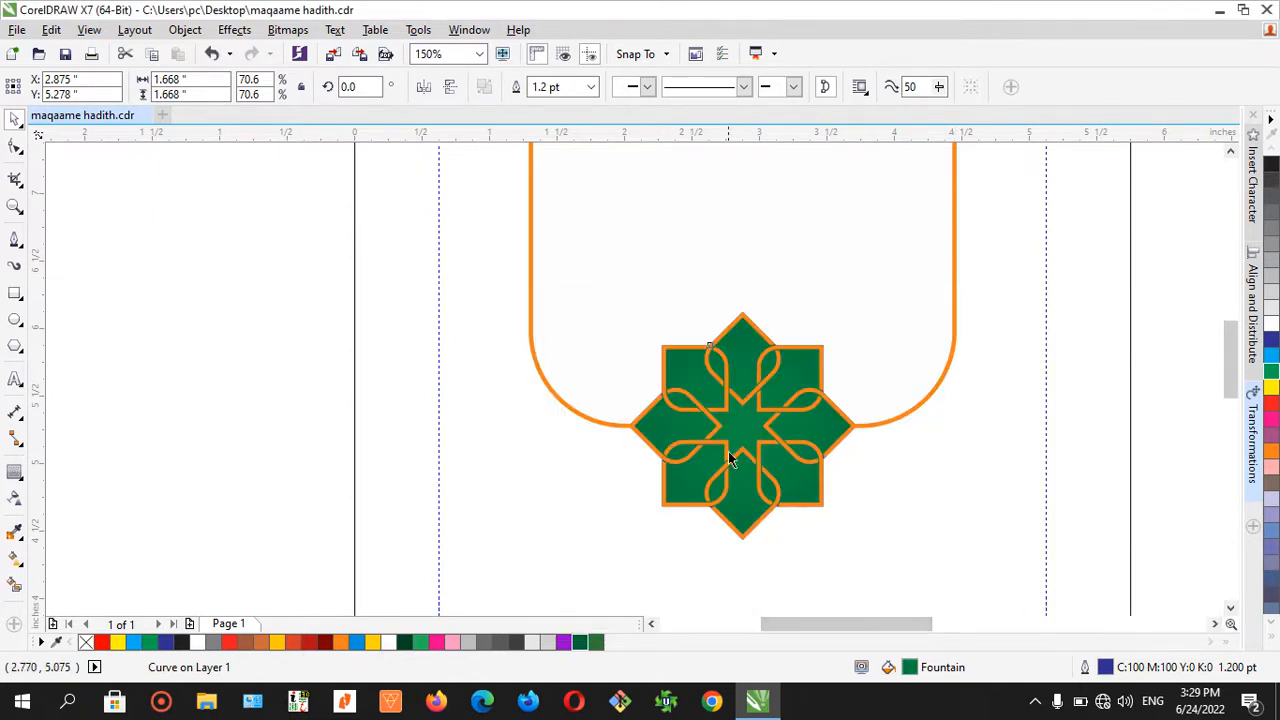
scroll(735, 450, up, 2)
scroll(736, 437, down, 2)
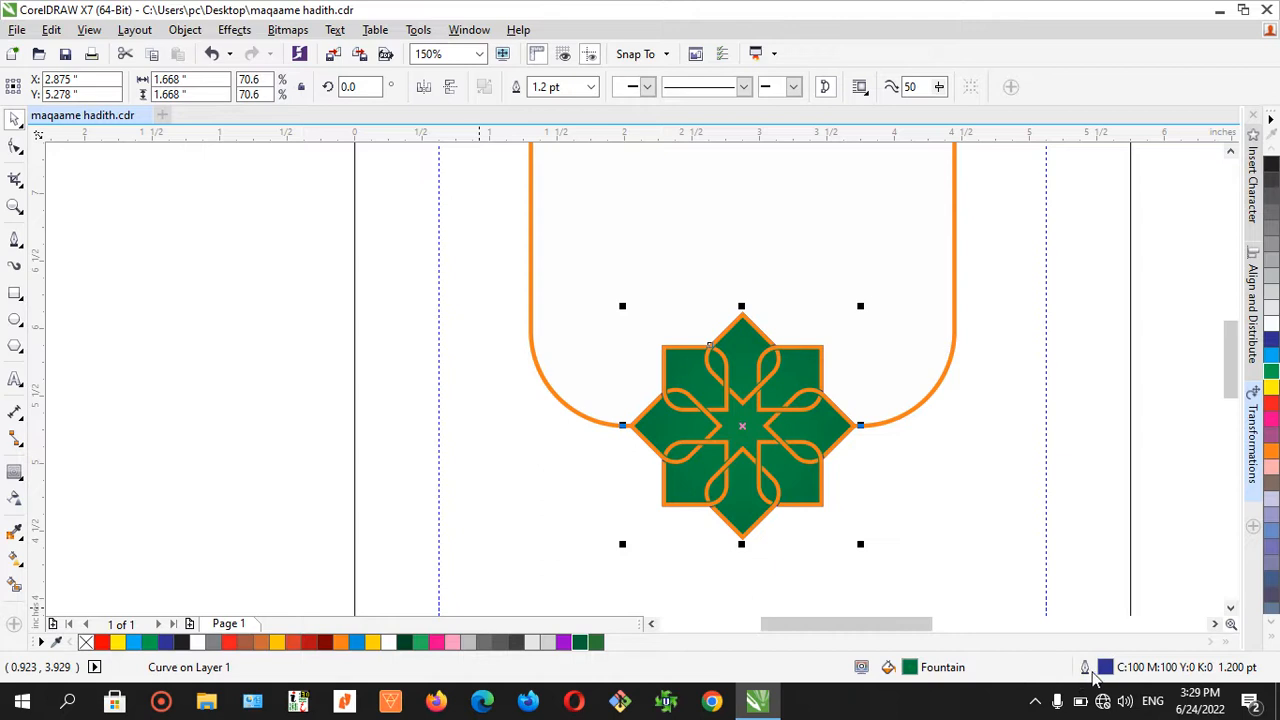
- Try to apply the fill's green to the outline of the star's background shape beneath the orange lines
drag(910, 675, 820, 518)
click(803, 505)
scroll(809, 478, up, 2)
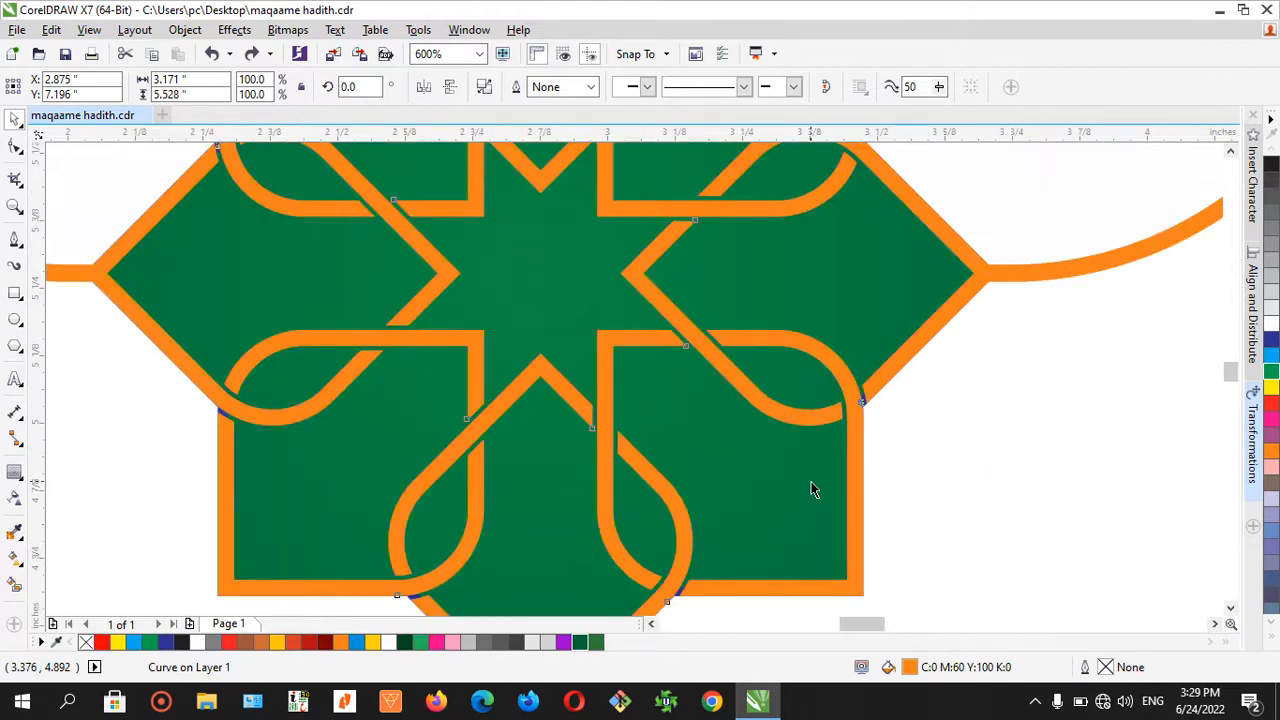
drag(908, 672, 866, 408)
click(891, 454)
- Cut the welded orange frame and star lines, and color the star background's outline green, C:98 M:21 Y:100 K:17
click(876, 379)
key(Delete)
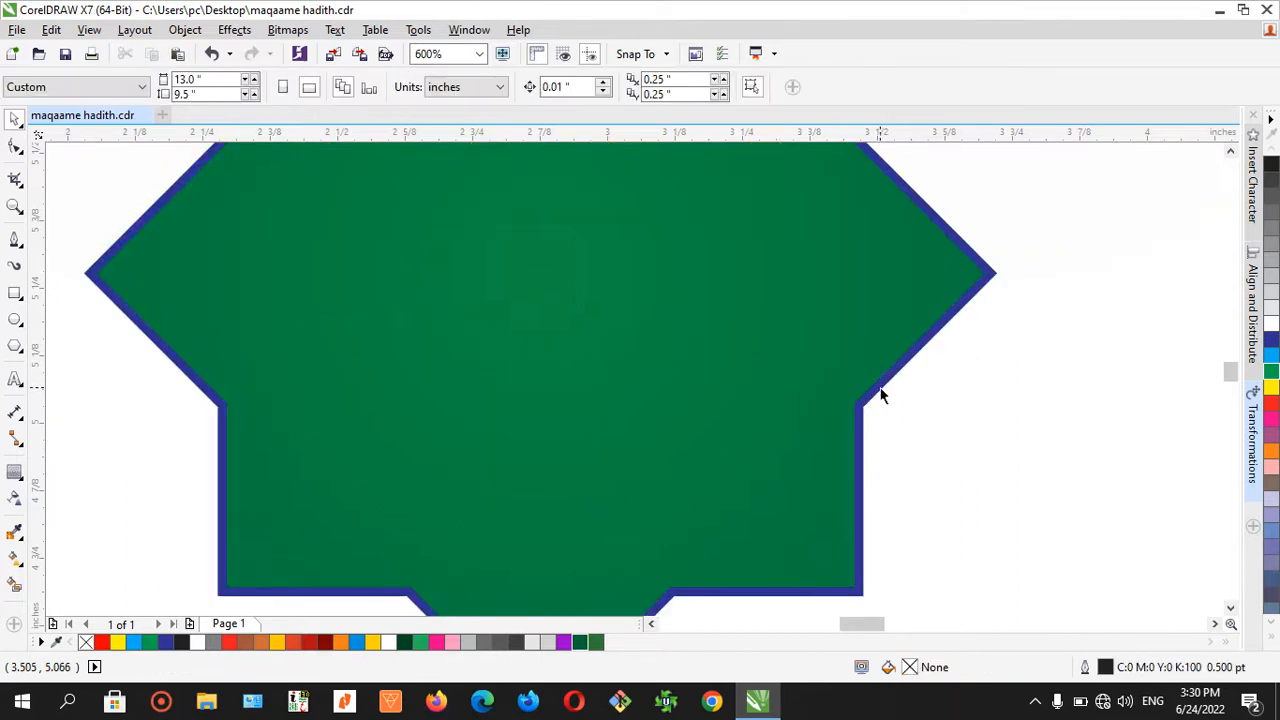
click(834, 428)
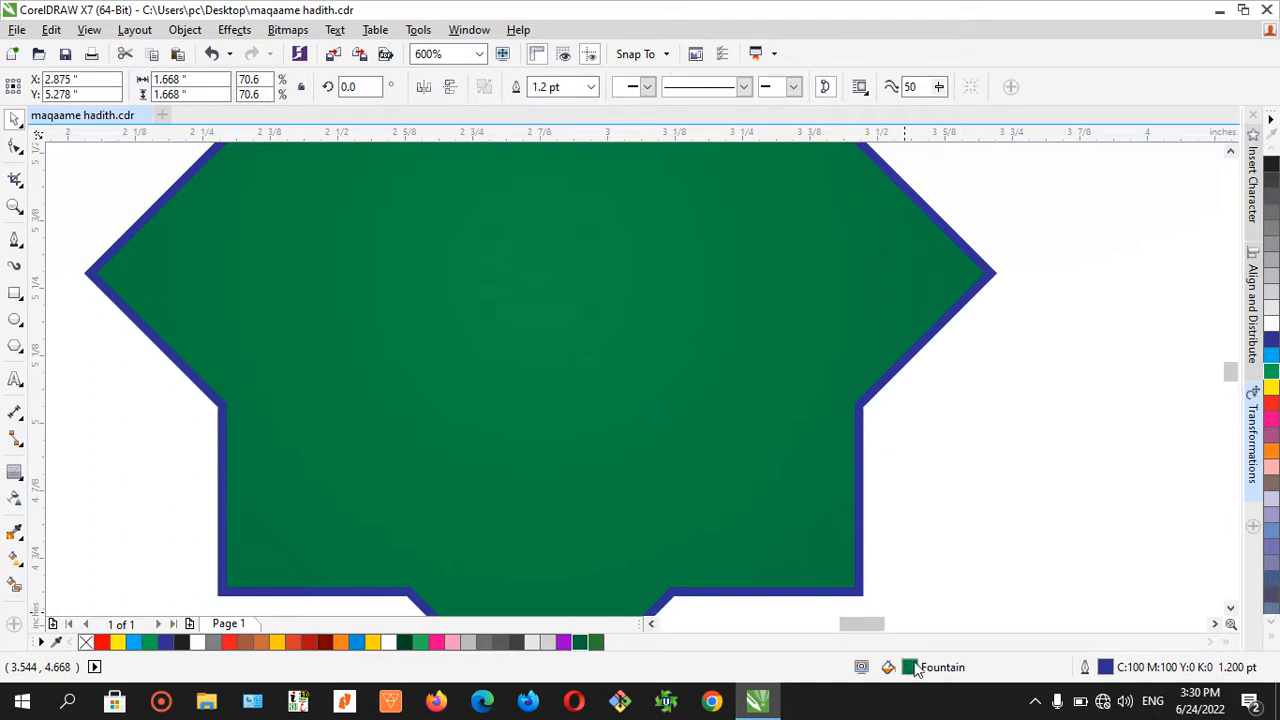
drag(914, 663, 865, 529)
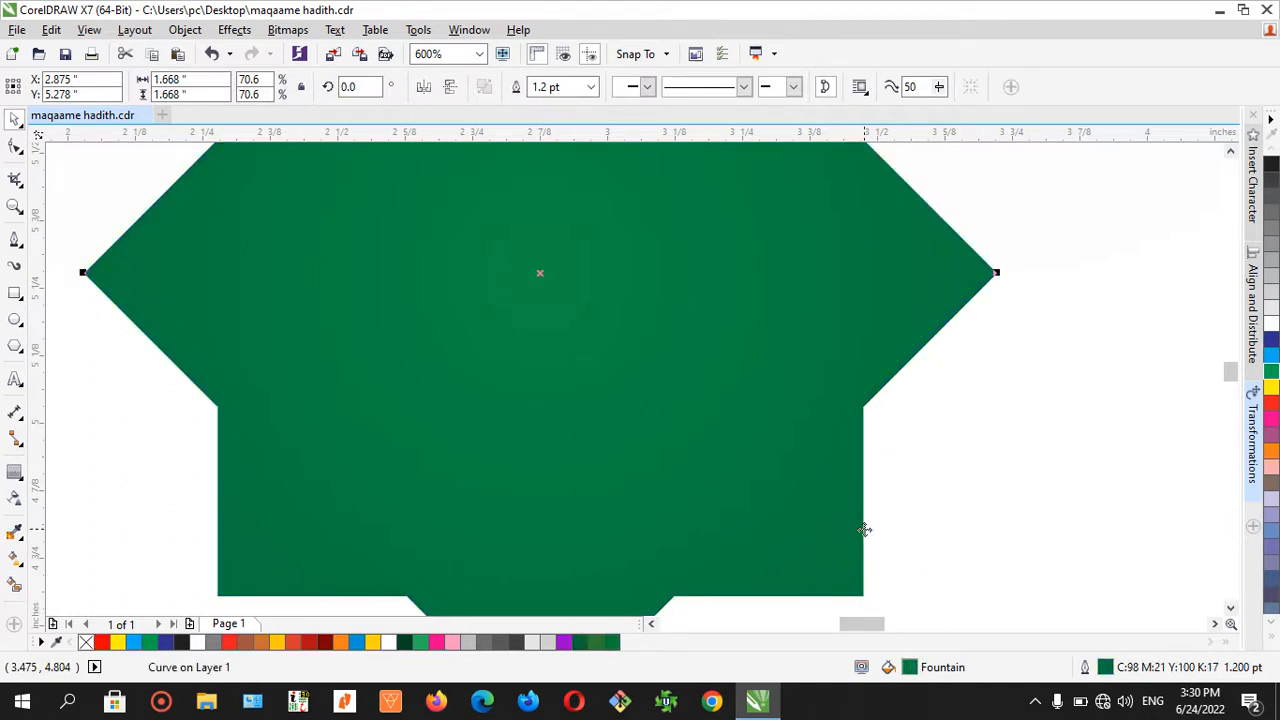
- Paste the welded orange frame and star lines back in place over the green star, and deselect them
key(ctrl+v)
scroll(866, 536, down, 2)
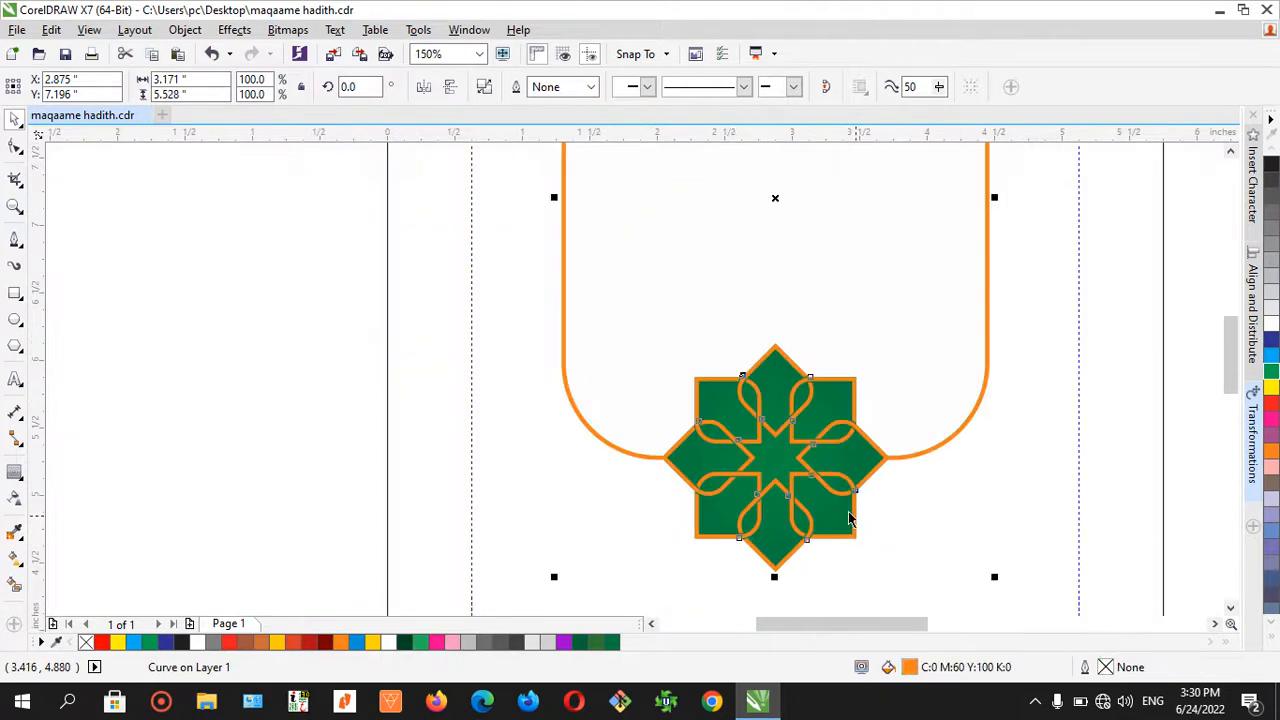
click(491, 417)
scroll(849, 426, up, 1)
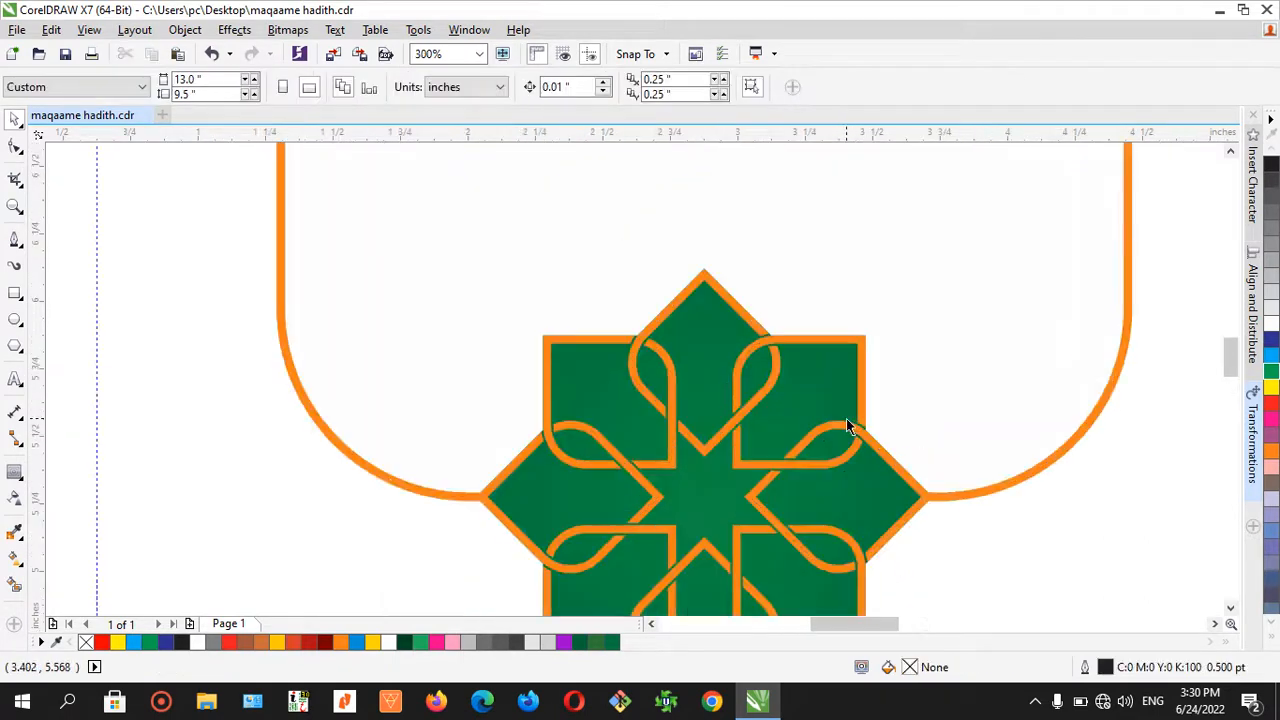
scroll(847, 426, down, 1)
scroll(846, 425, down, 1)
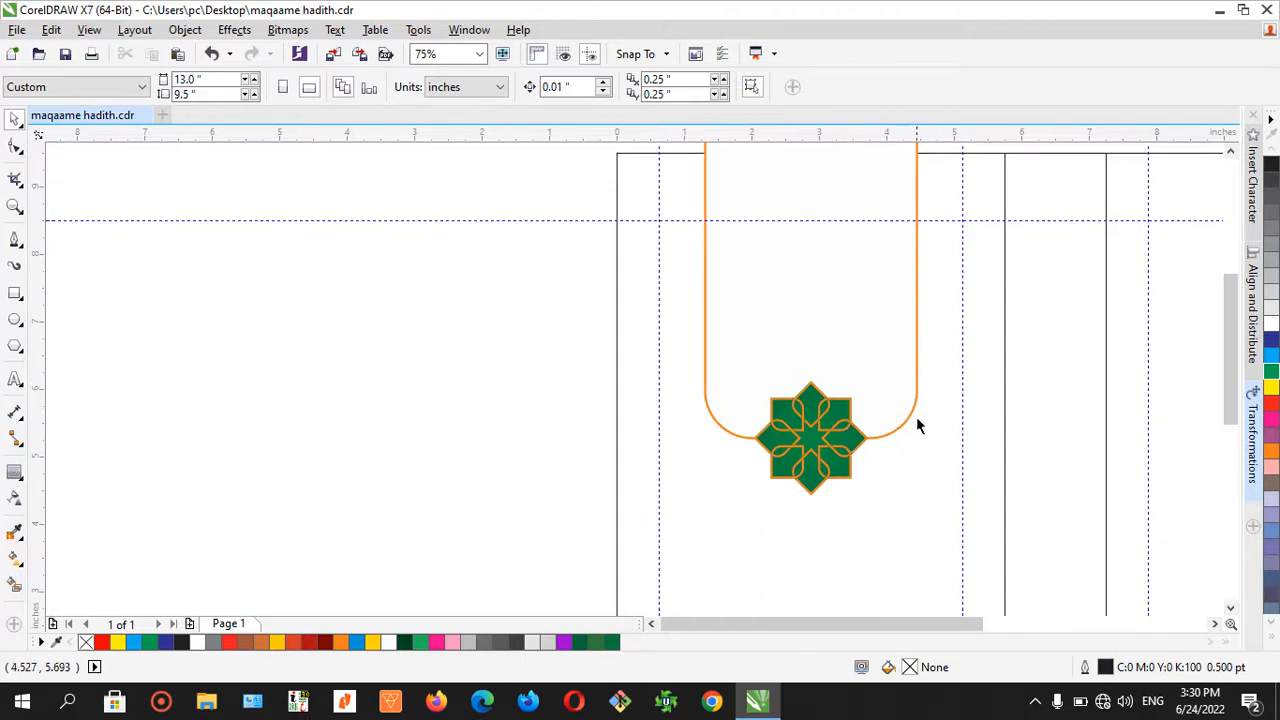
- Draw a small square about 0.076 inch wide just inside the top-left corner of the cover's left panel
click(1215, 623)
click(1215, 623)
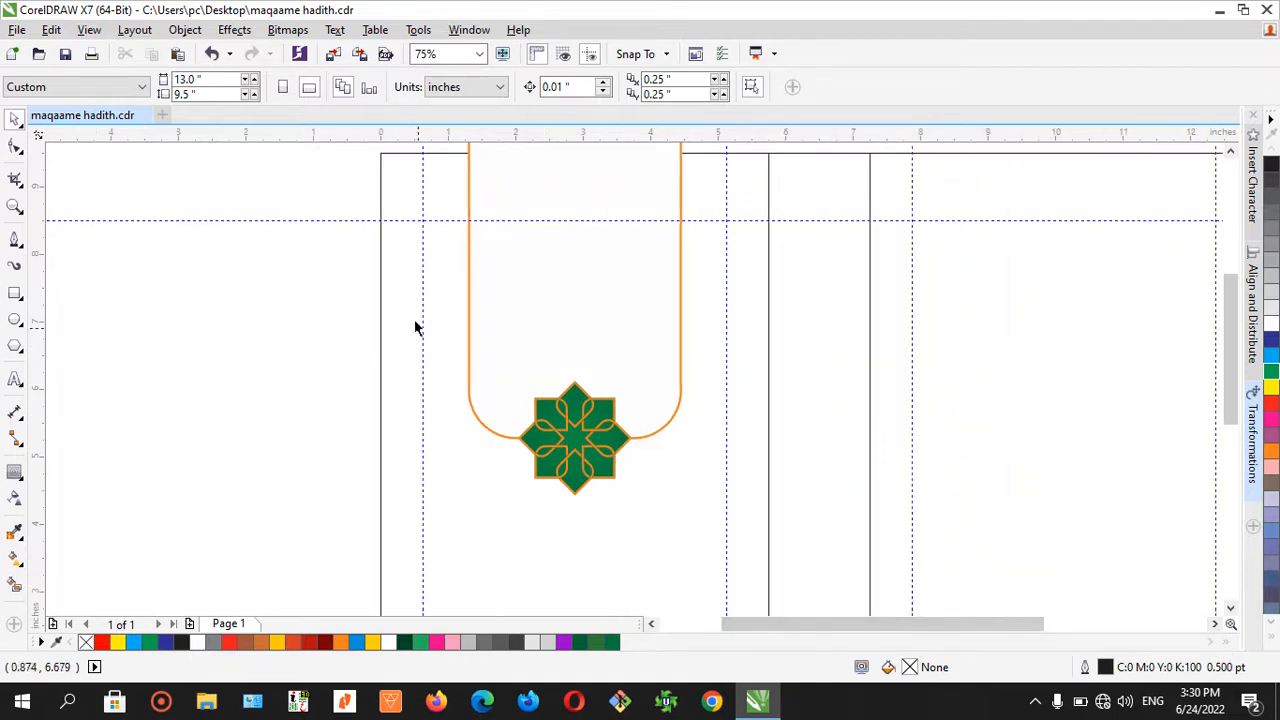
scroll(306, 290, down, 2)
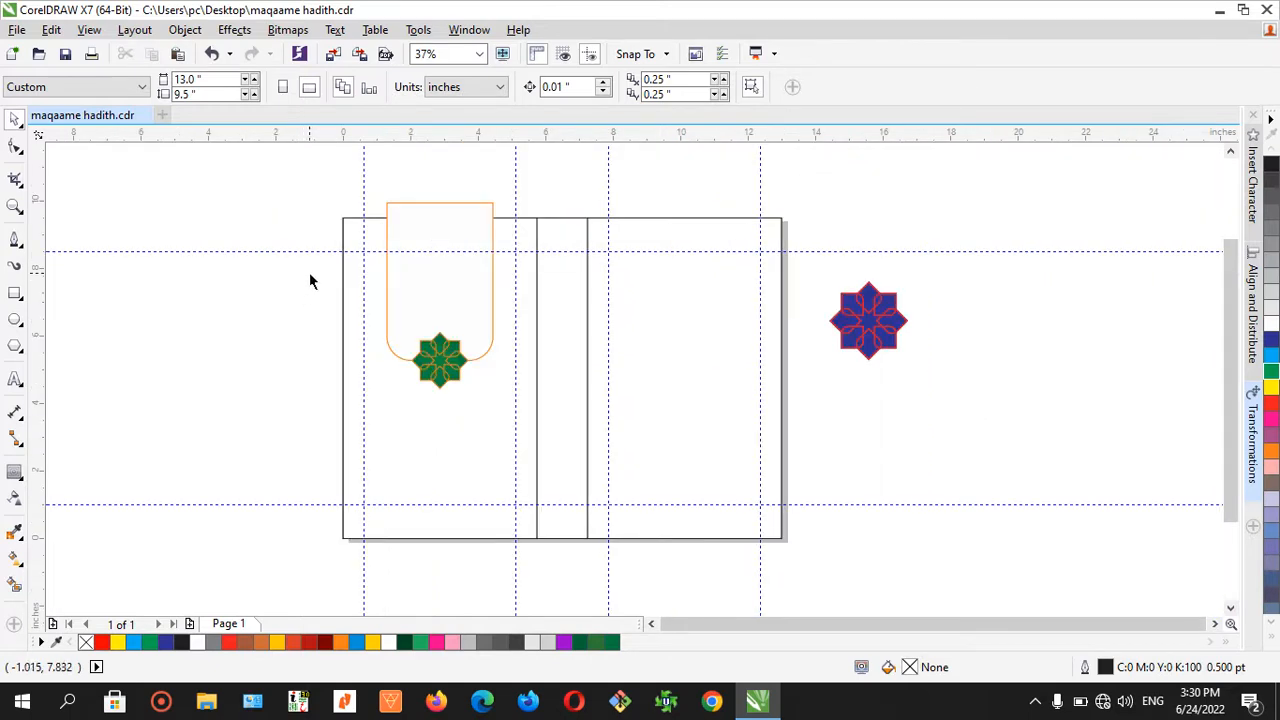
scroll(310, 281, up, 2)
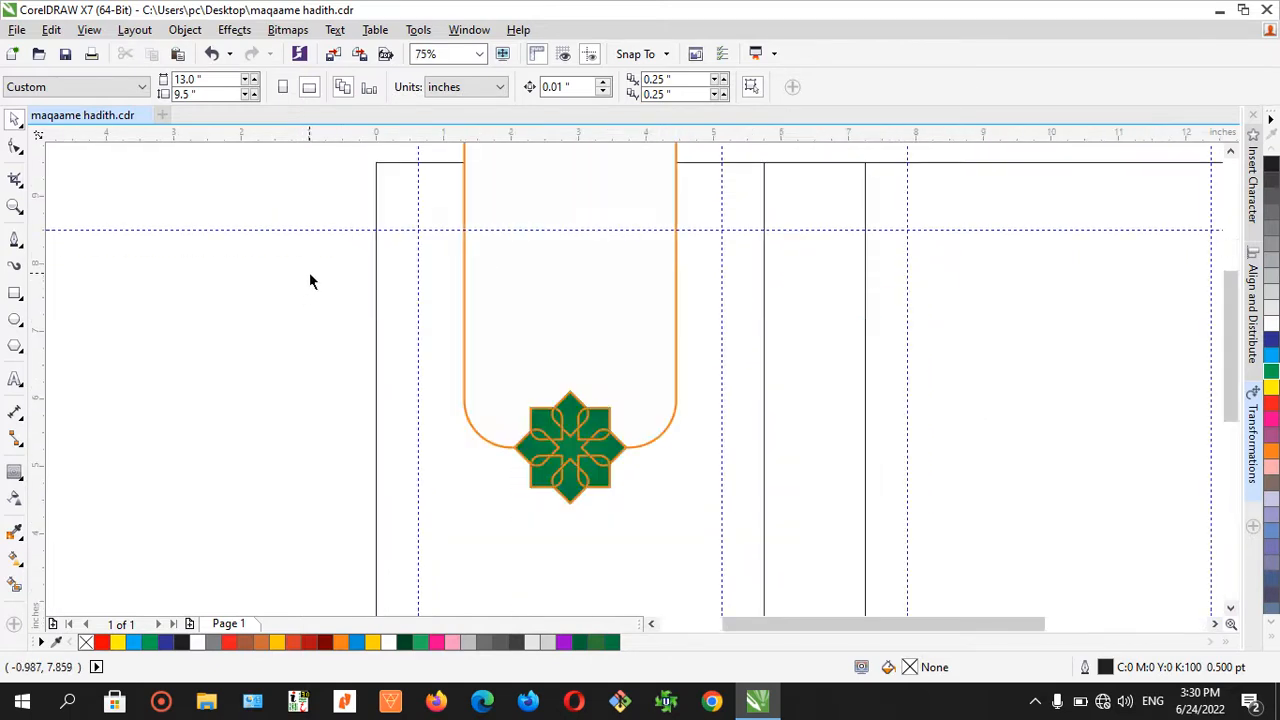
click(15, 293)
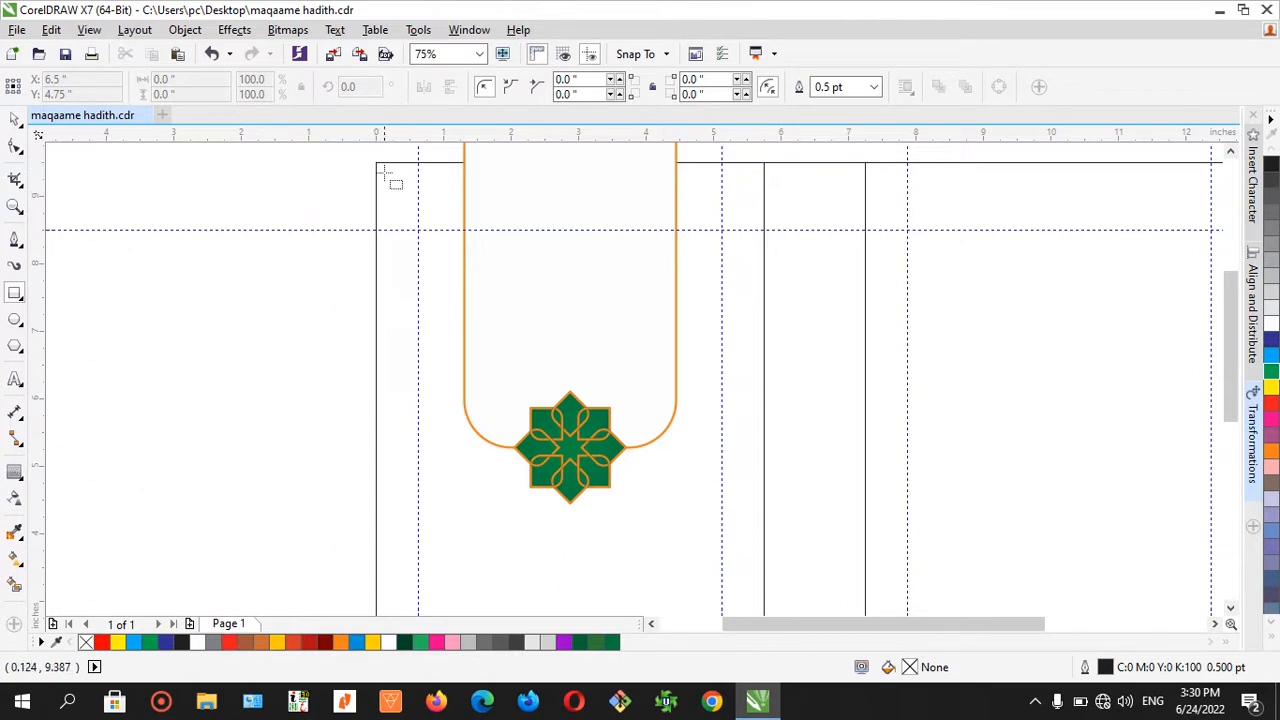
scroll(388, 176, up, 1)
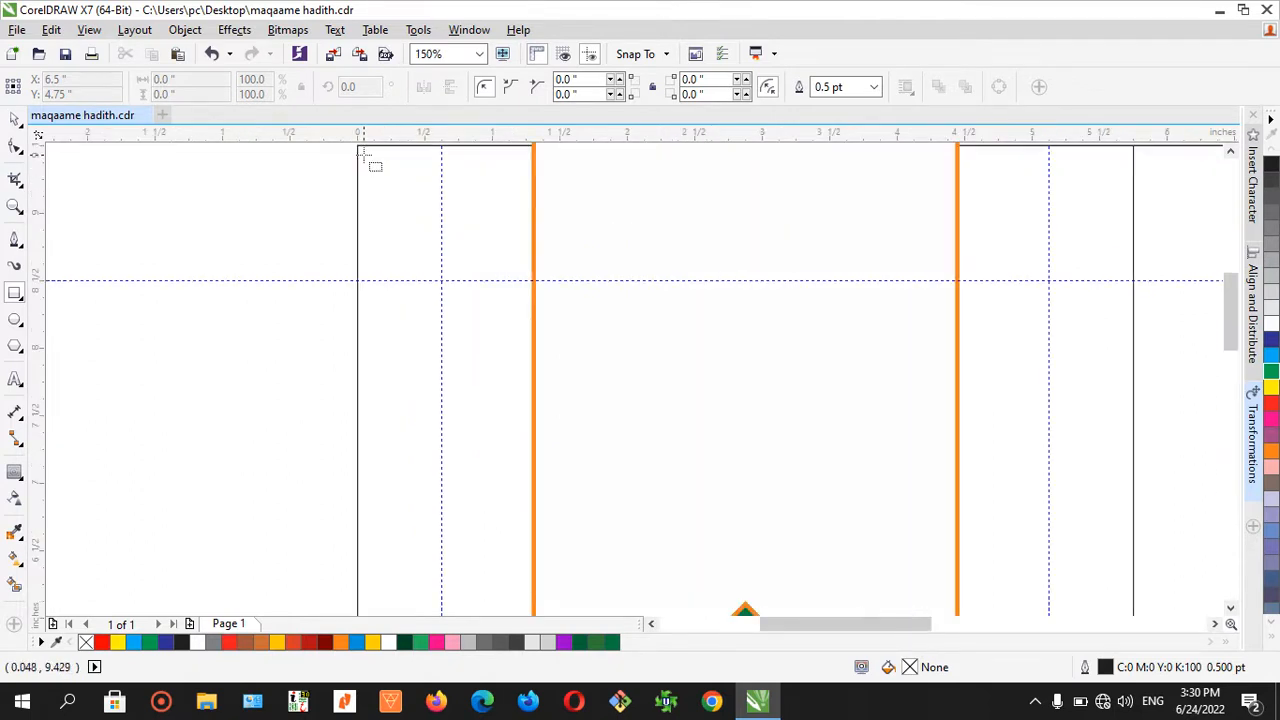
drag(364, 154, 376, 166)
click(15, 118)
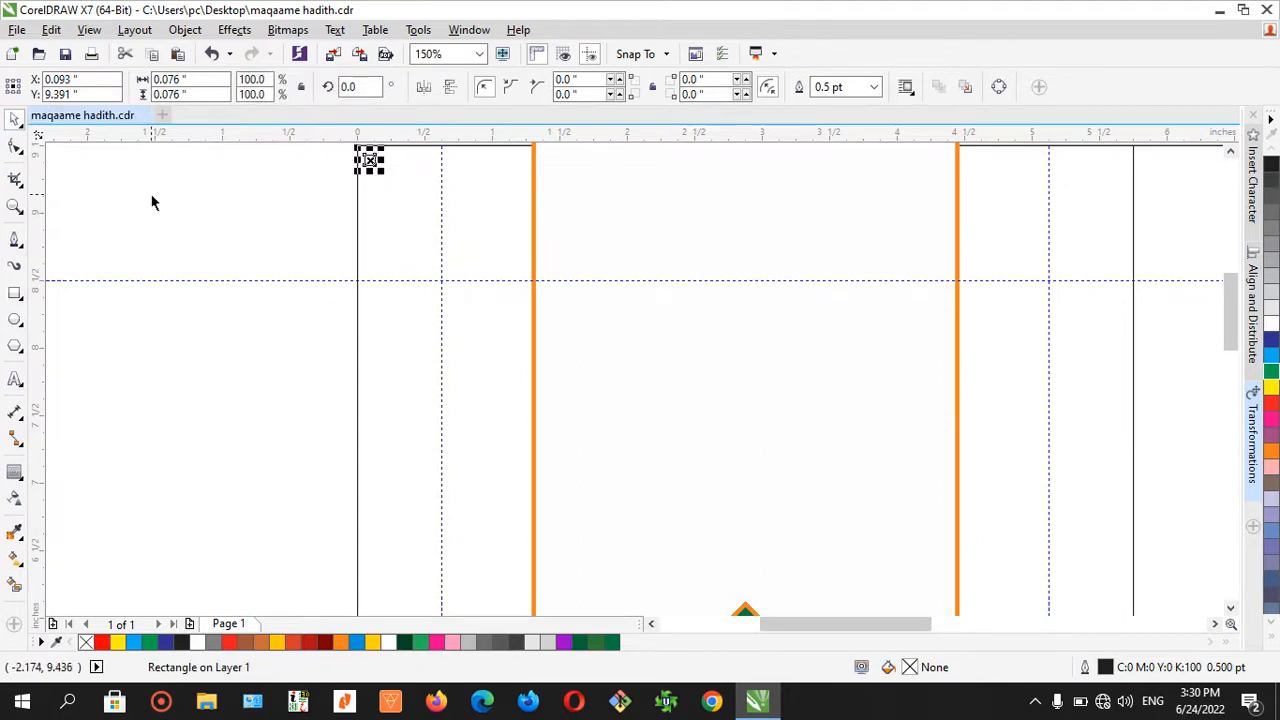
- Set the outline width of the small corner square to Hairline
click(369, 168)
scroll(369, 168, up, 1)
click(373, 171)
scroll(373, 171, down, 1)
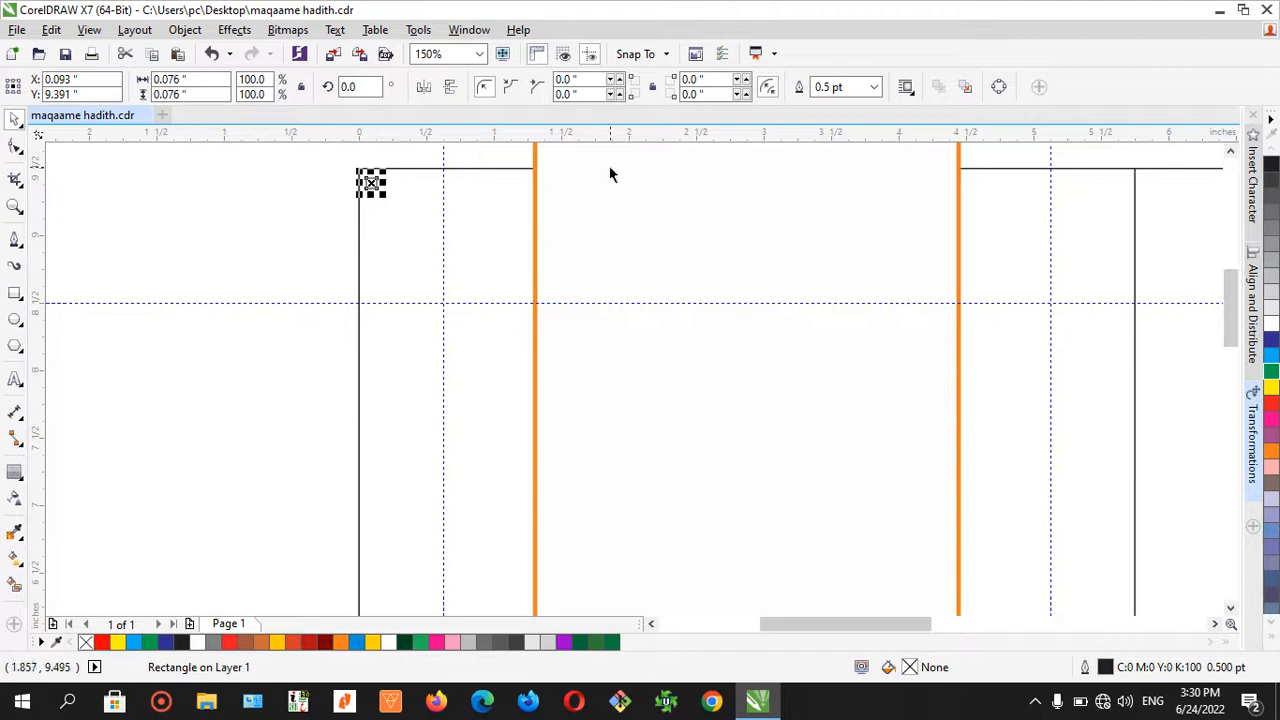
click(873, 87)
click(845, 121)
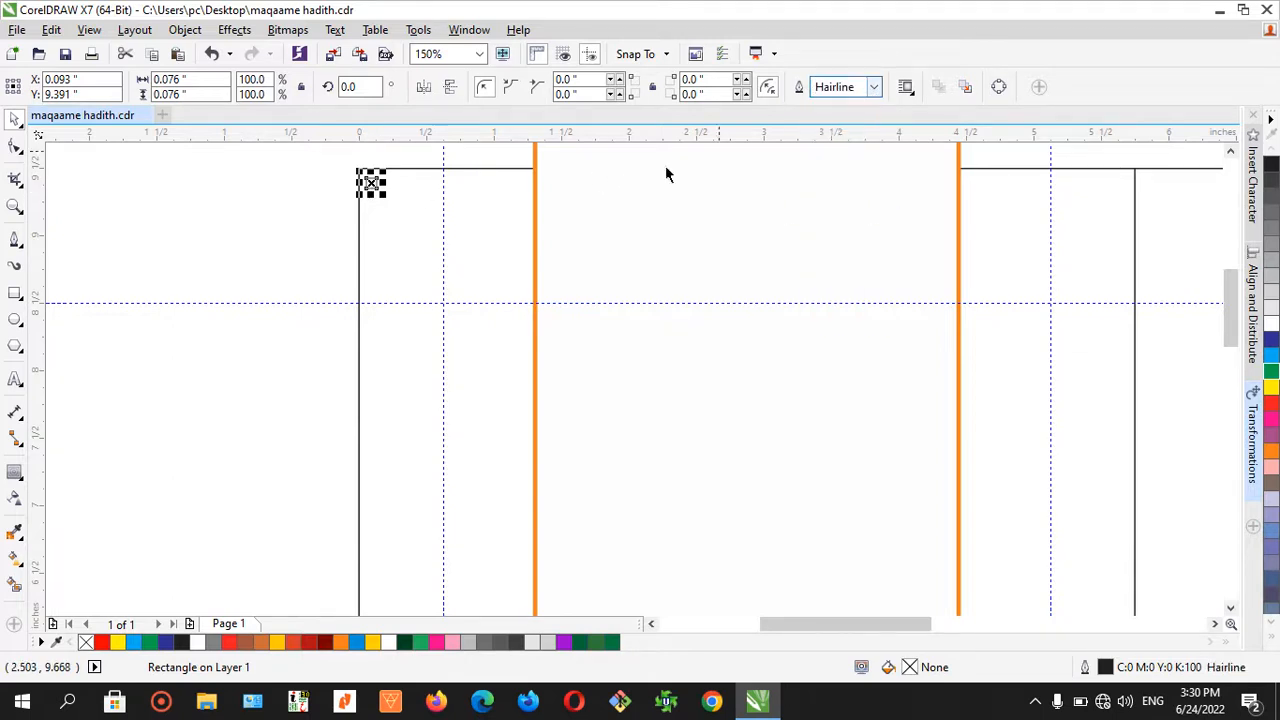
click(336, 214)
- Duplicate the small square twice to the right to make an adjoining row of three squares
scroll(374, 186, up, 1)
click(370, 184)
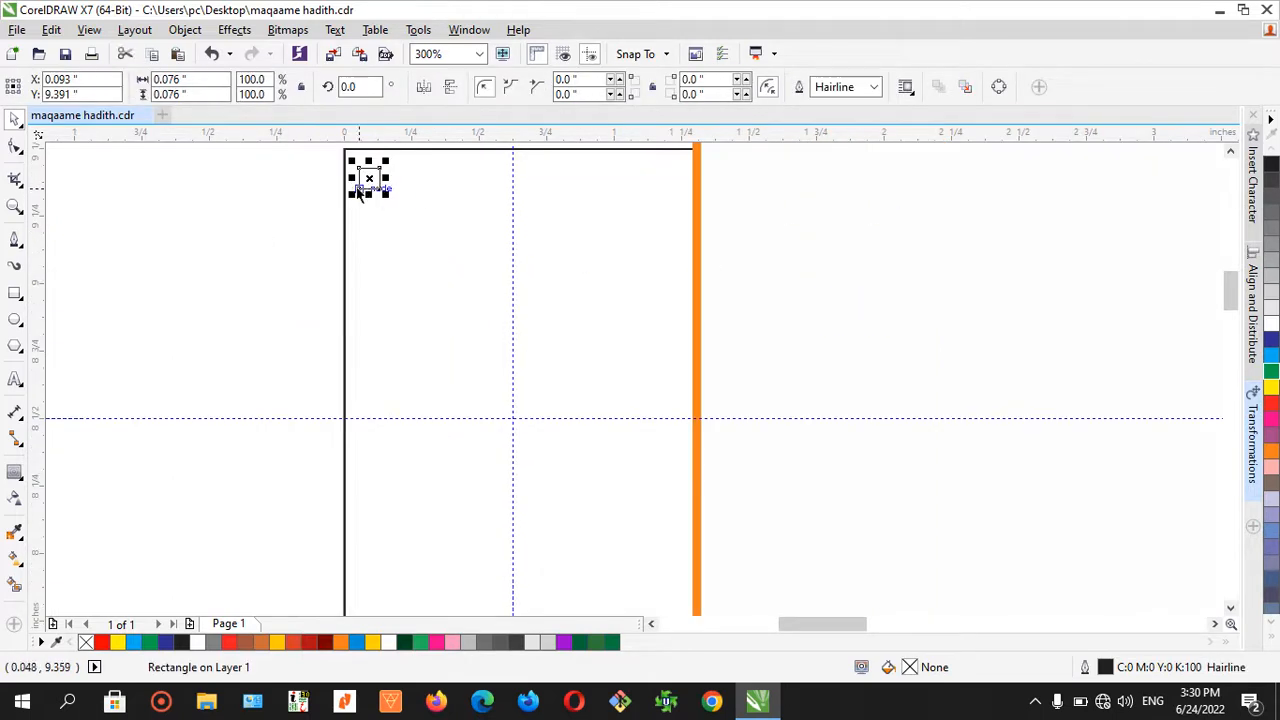
drag(352, 180, 406, 190)
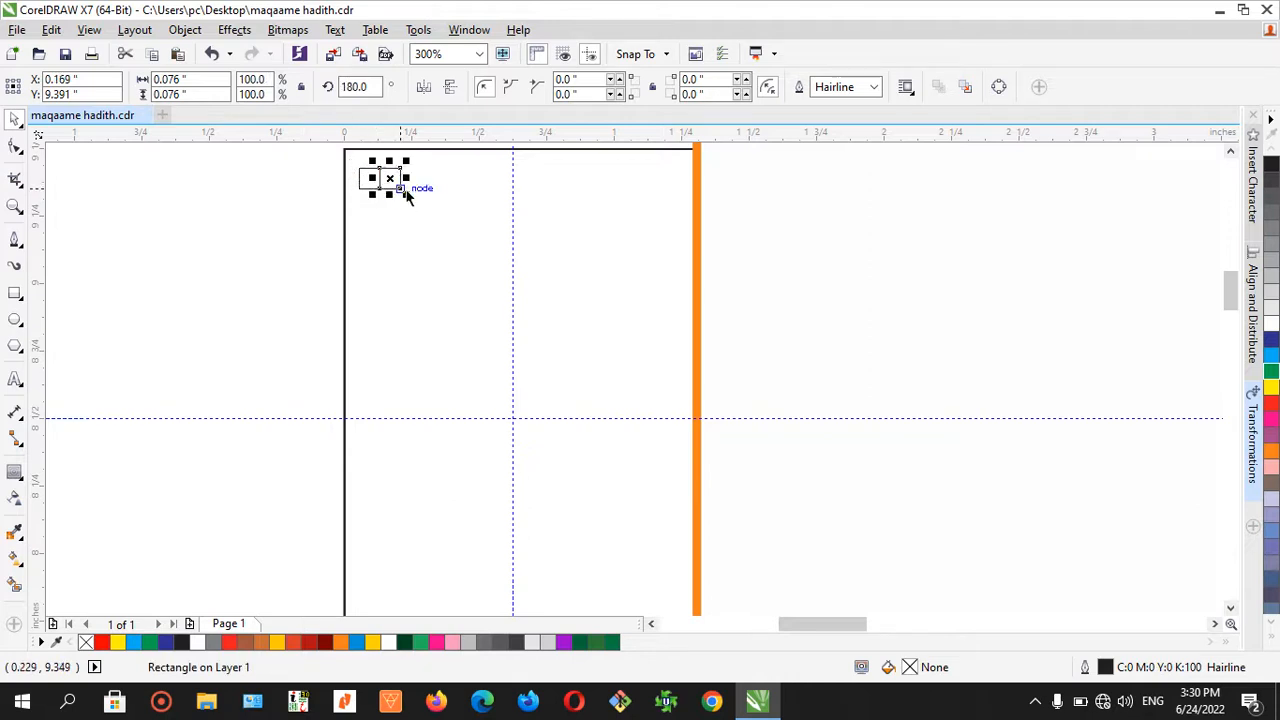
key(ctrl+r)
click(320, 194)
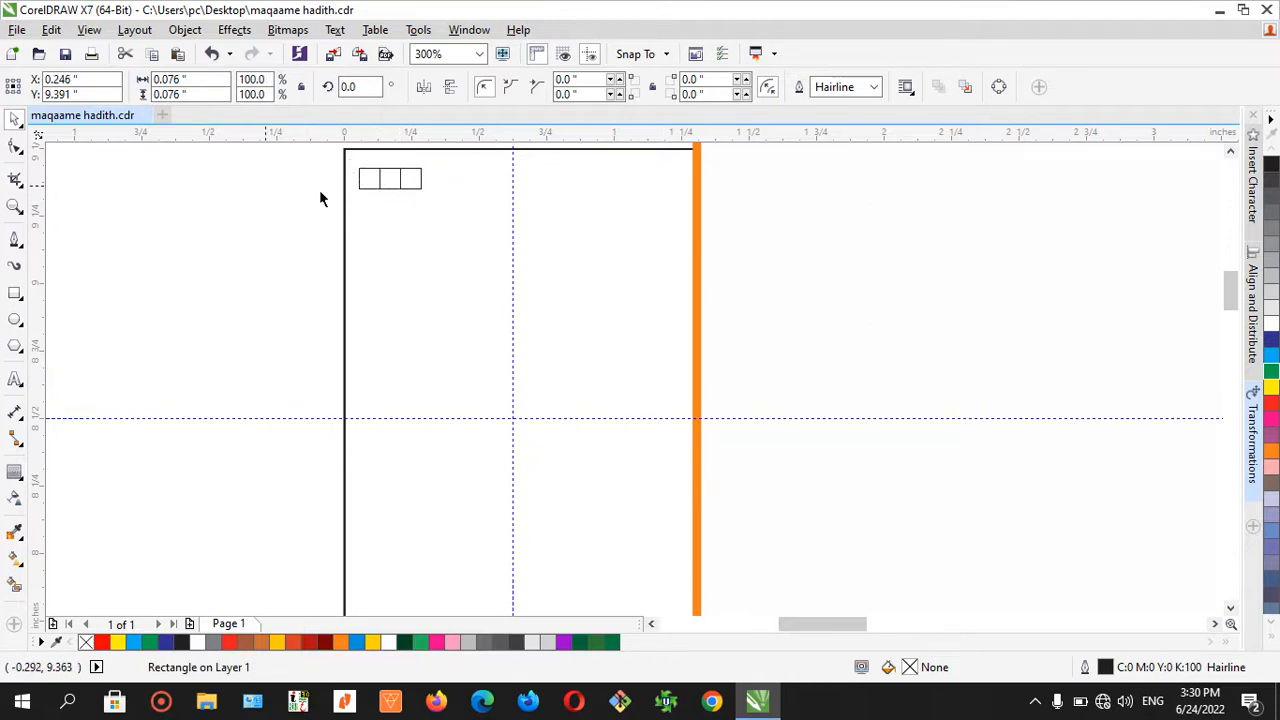
- Move the middle square straight down to Y 9.238 inches, one square's height below the row
click(395, 188)
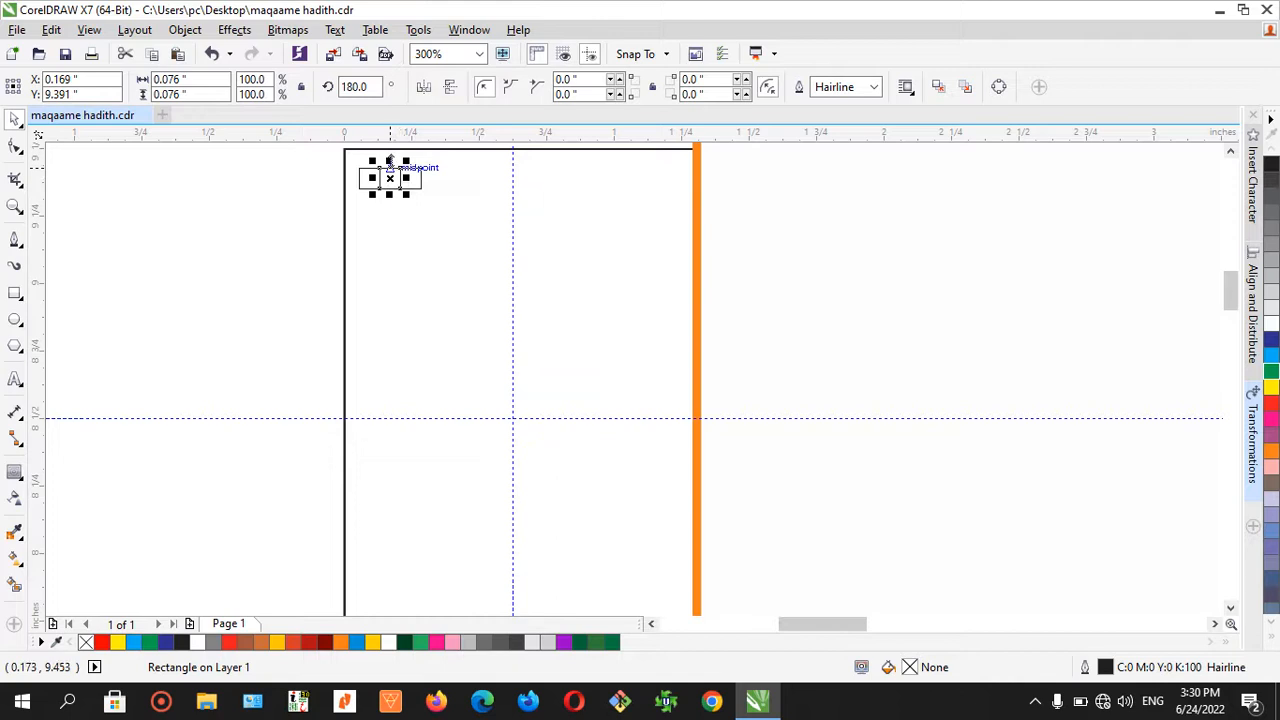
drag(390, 168, 391, 222)
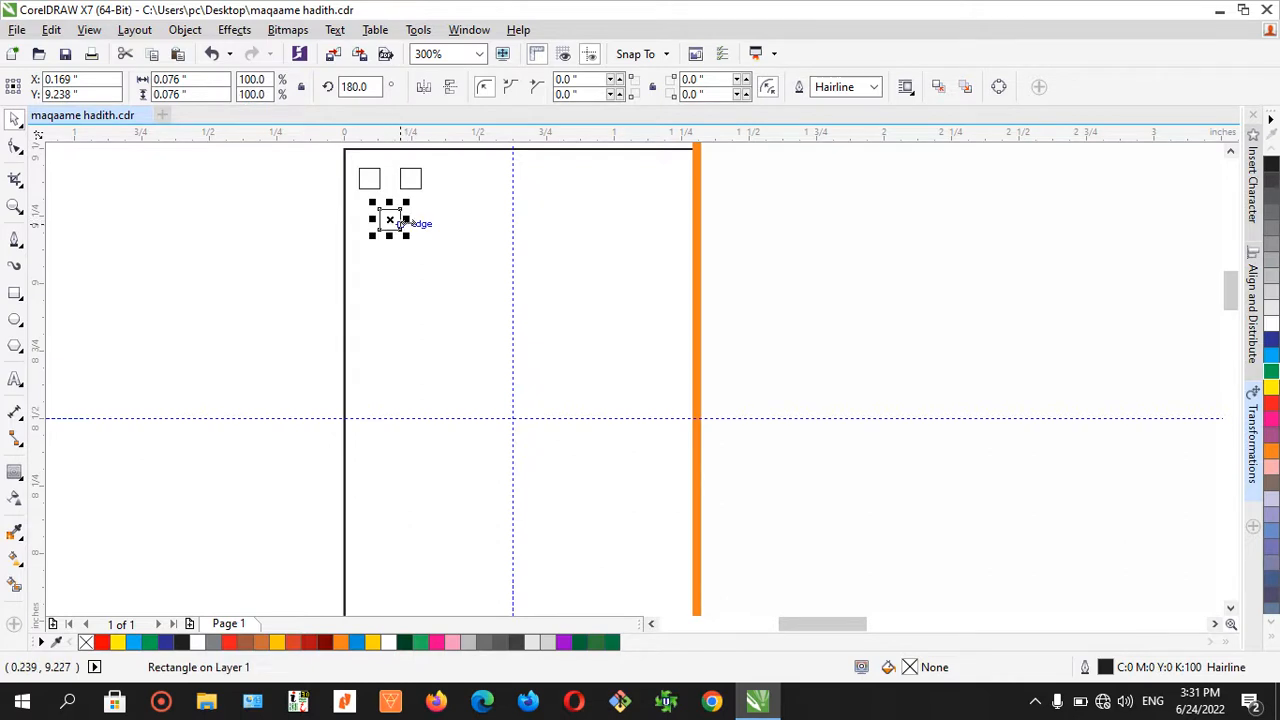
click(291, 221)
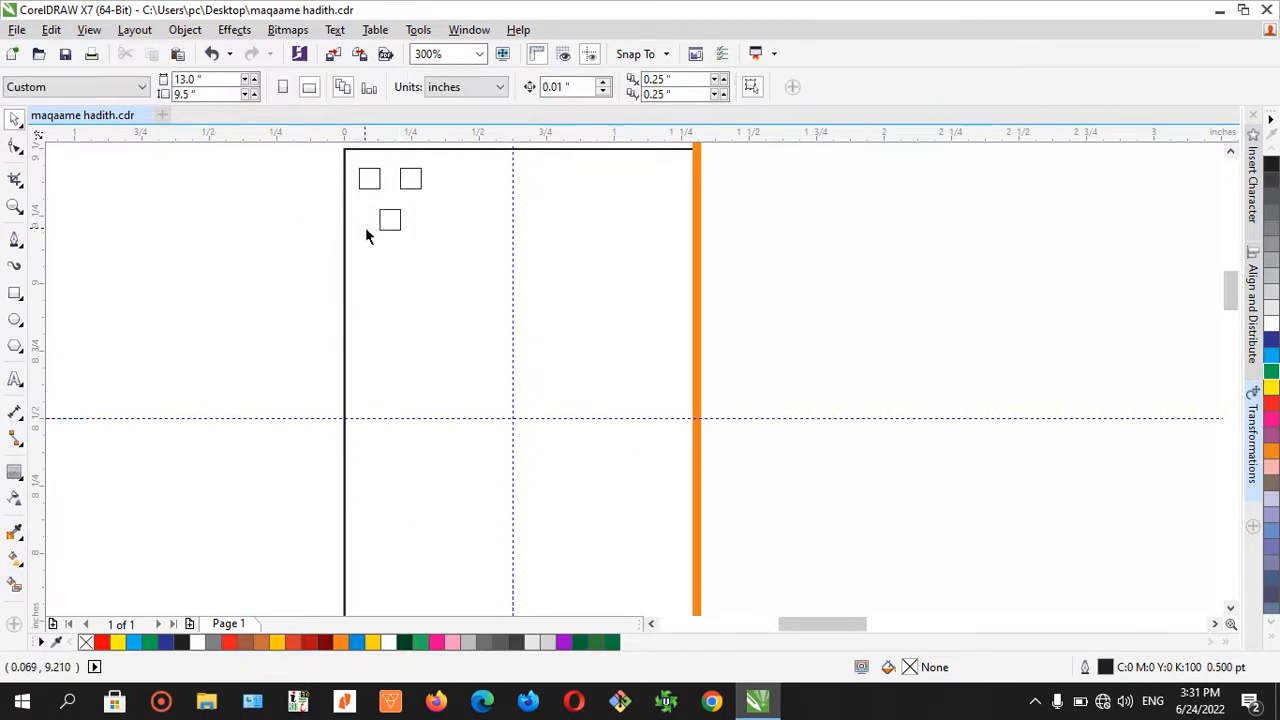
- Mirror a copy of the lowered square directly against its right side
click(391, 229)
drag(379, 219, 405, 221)
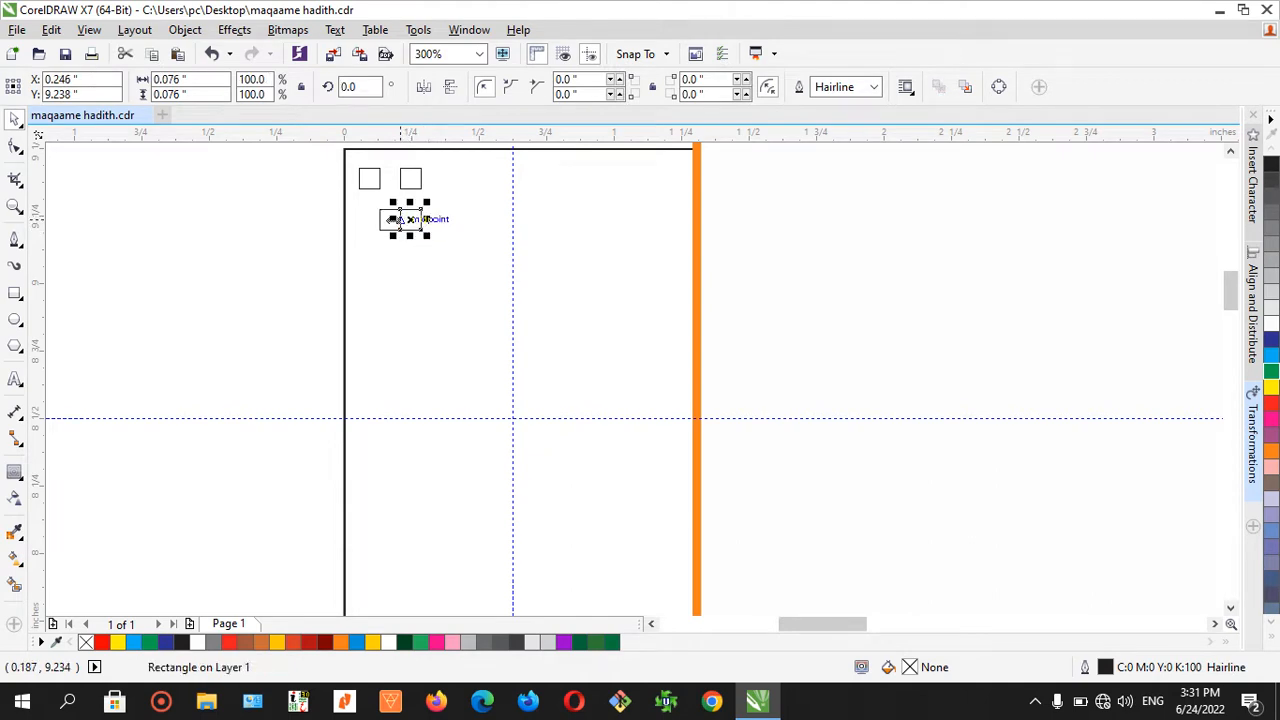
- Repeat the copy to add a square at X 0.322 inches in the second row, and delete that row's middle square
key(ctrl+r)
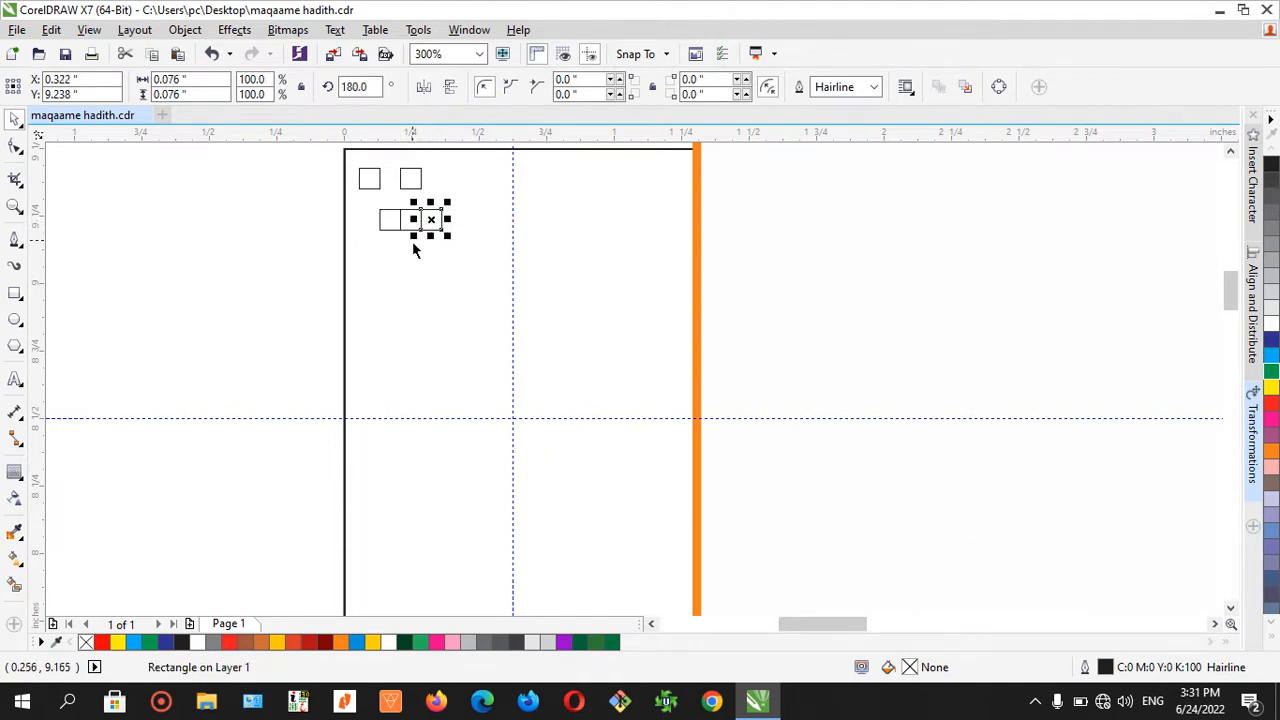
click(366, 228)
click(407, 223)
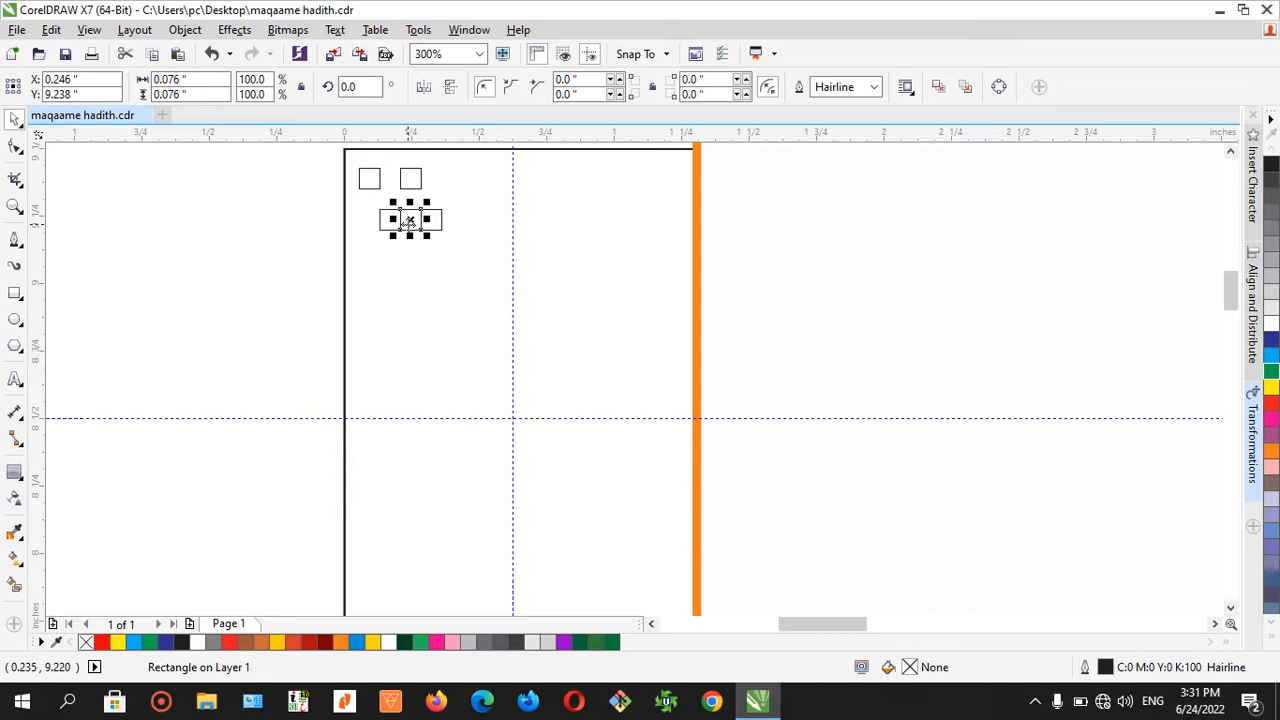
click(407, 223)
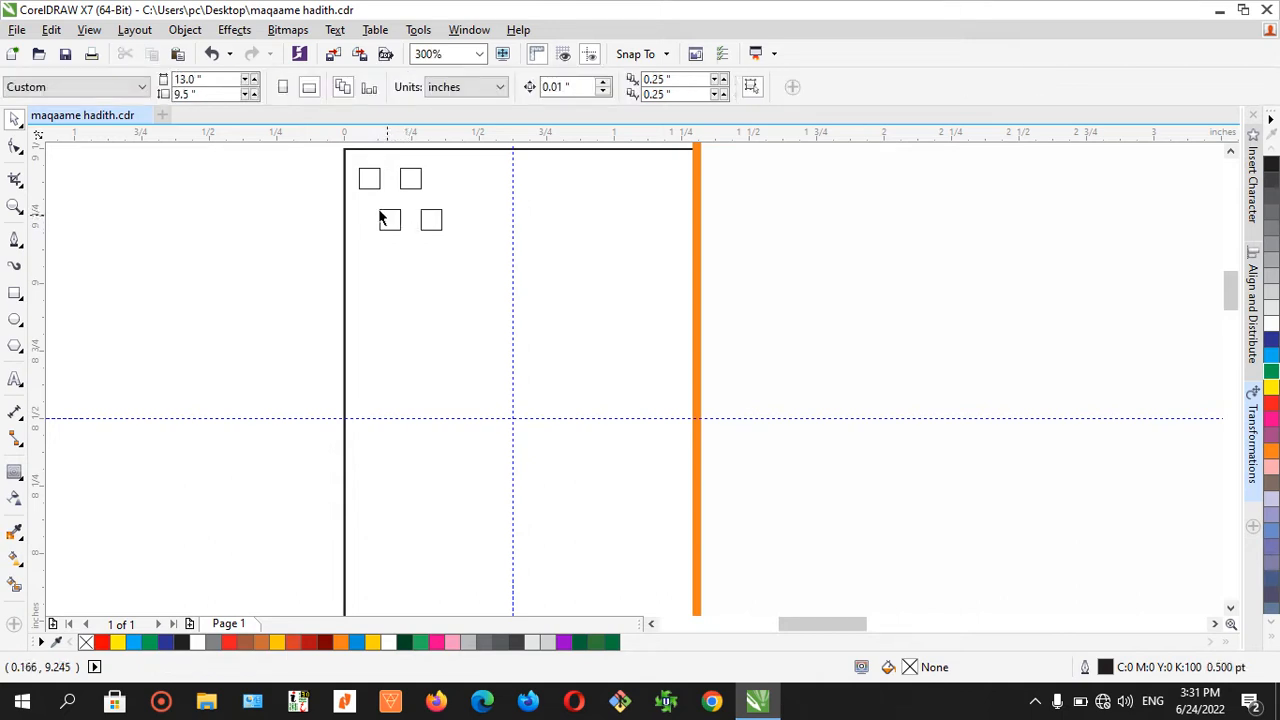
drag(443, 211, 456, 238)
click(480, 264)
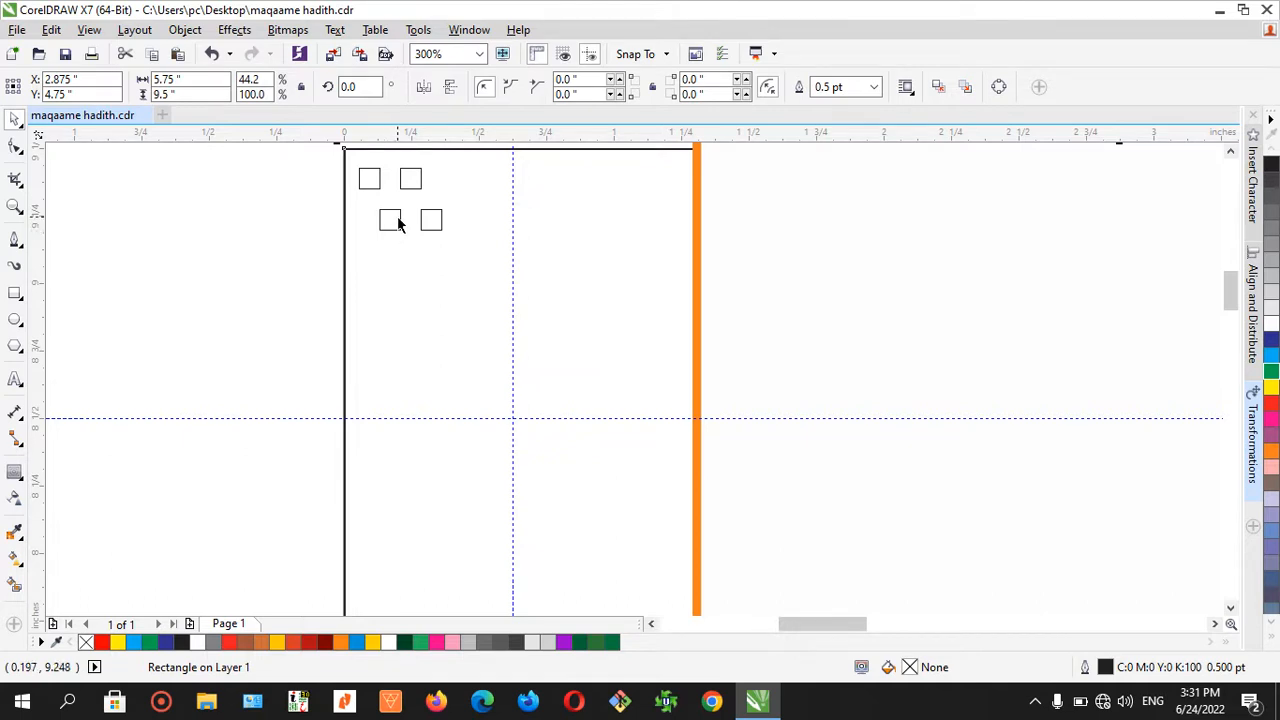
- Copy the second row's first square diagonally down to the left and shift the copy down to X 0.093, Y 9.085 inches
scroll(350, 228, down, 2)
scroll(351, 220, up, 2)
scroll(377, 228, down, 1)
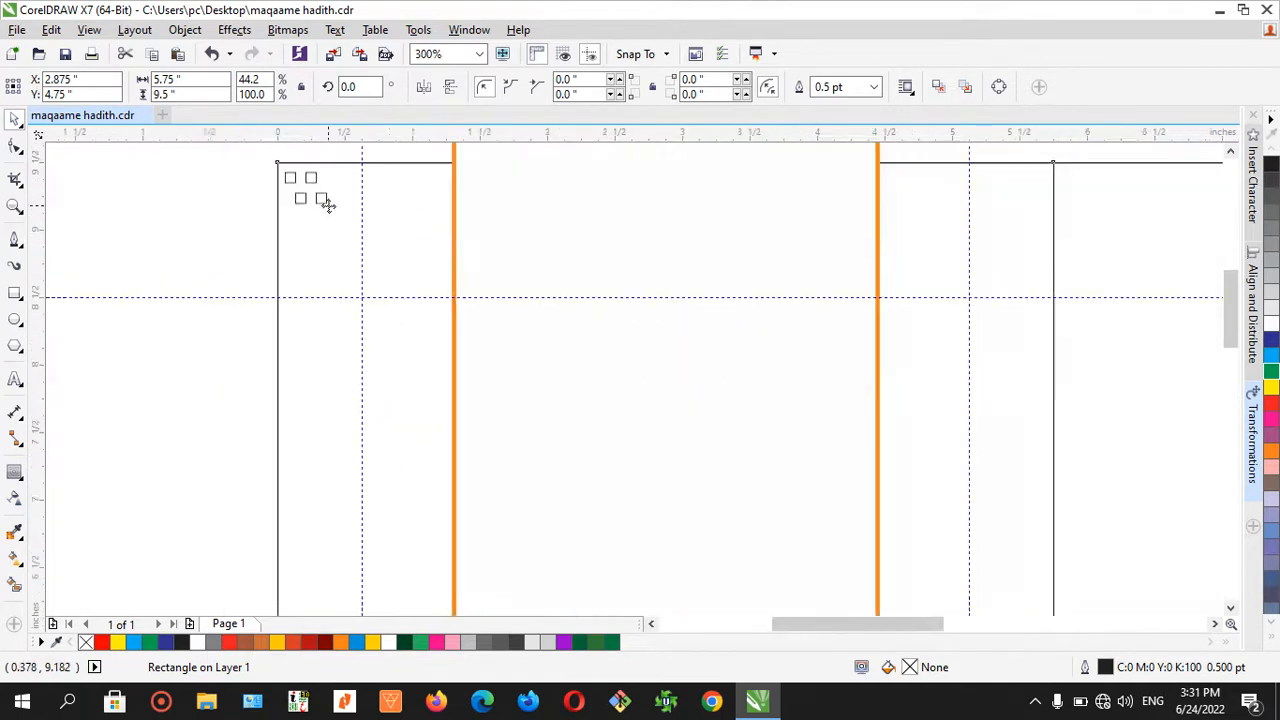
click(244, 181)
drag(381, 219, 380, 218)
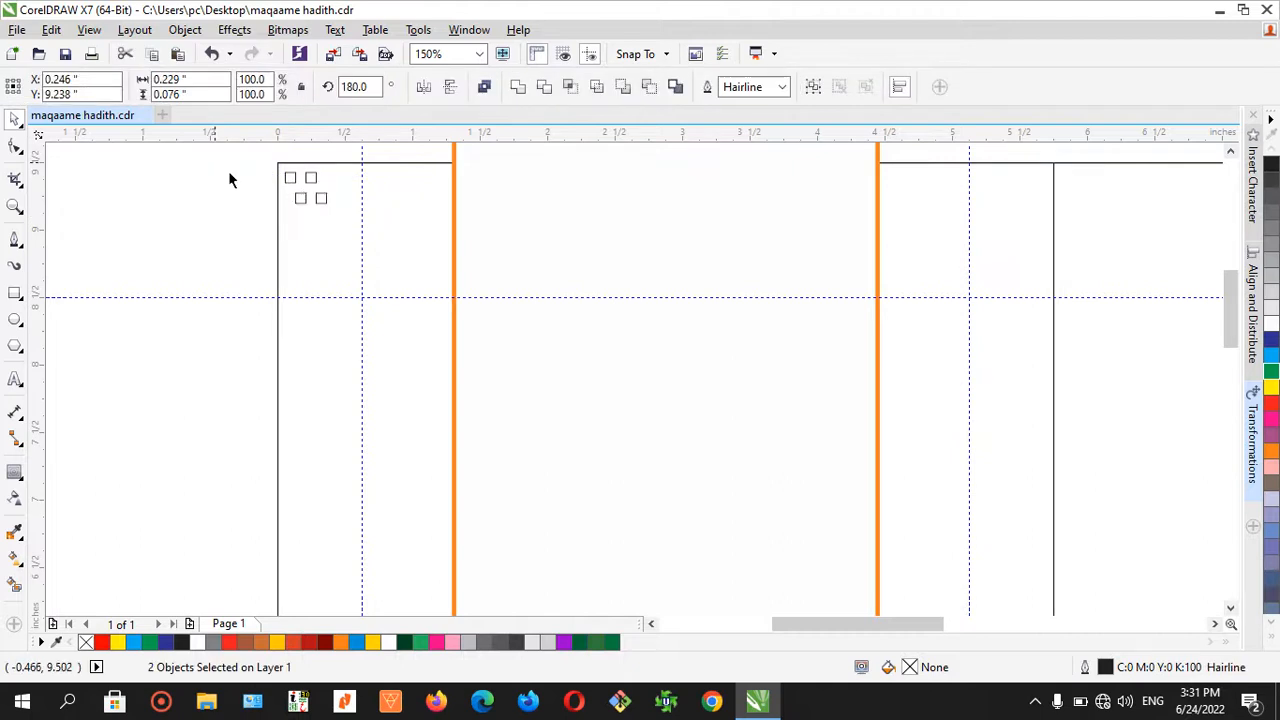
click(229, 177)
scroll(280, 172, up, 1)
click(322, 239)
click(322, 235)
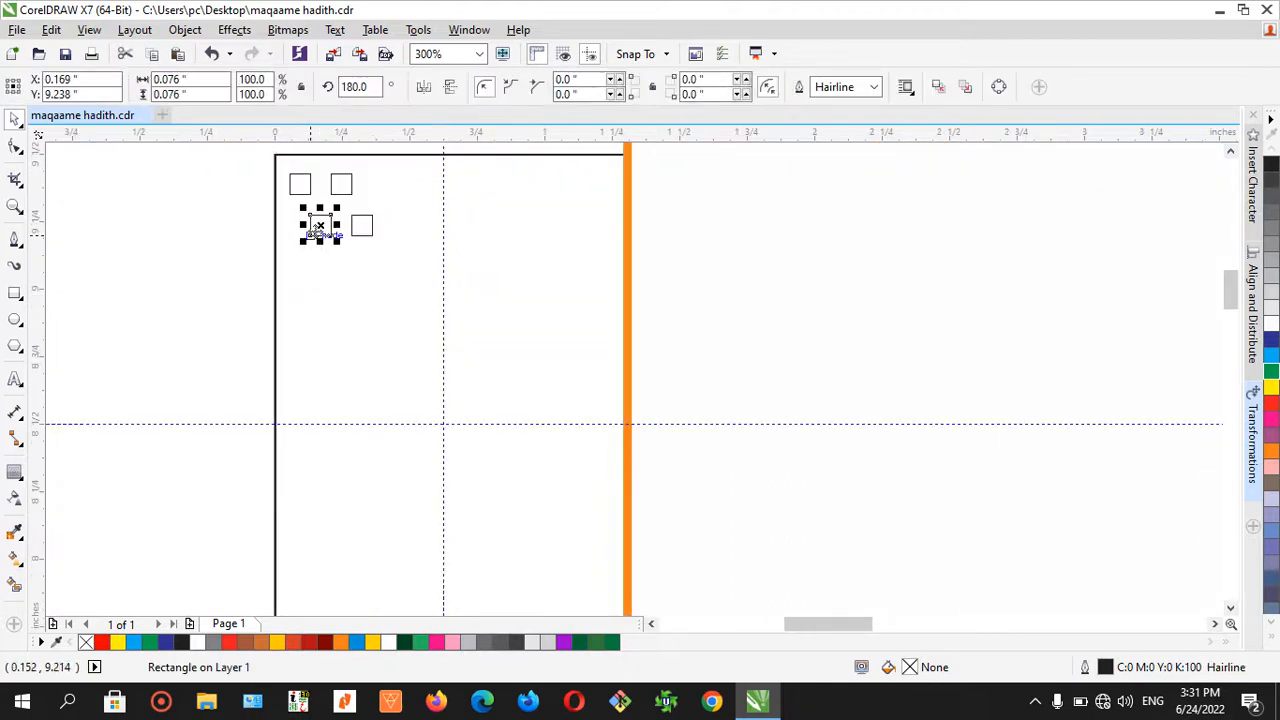
drag(321, 208, 295, 241)
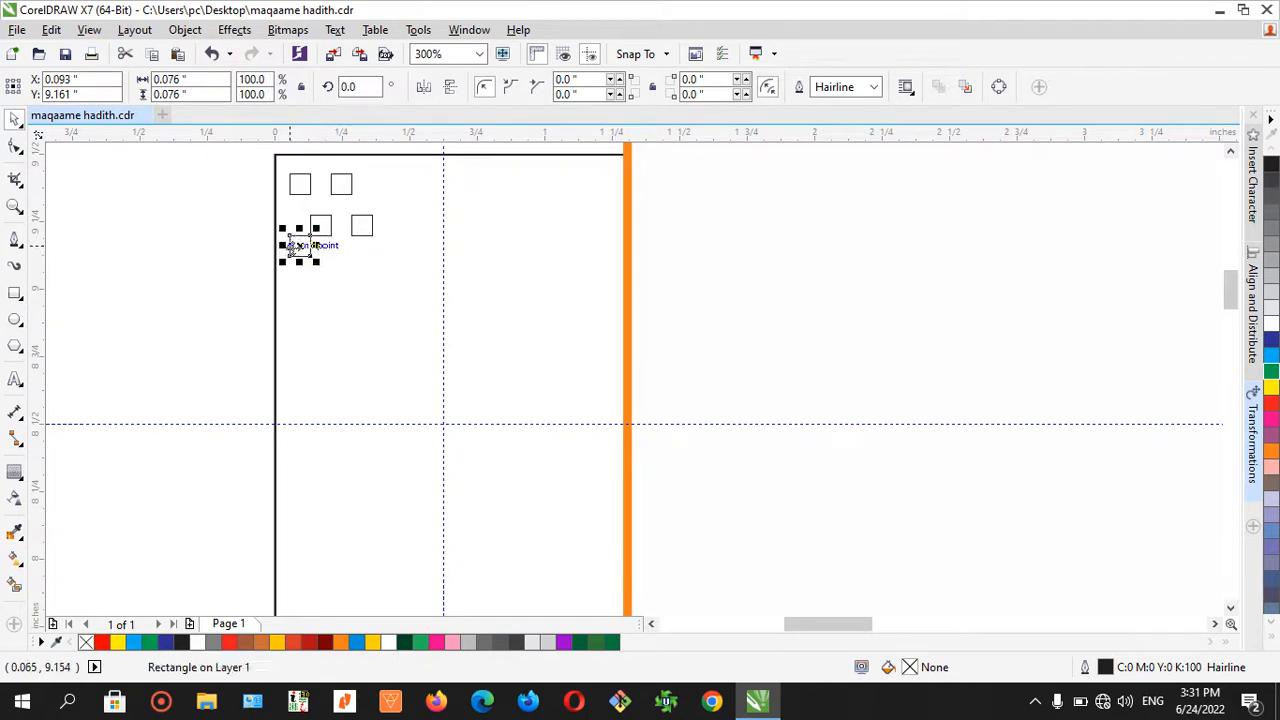
drag(300, 245, 300, 266)
click(234, 251)
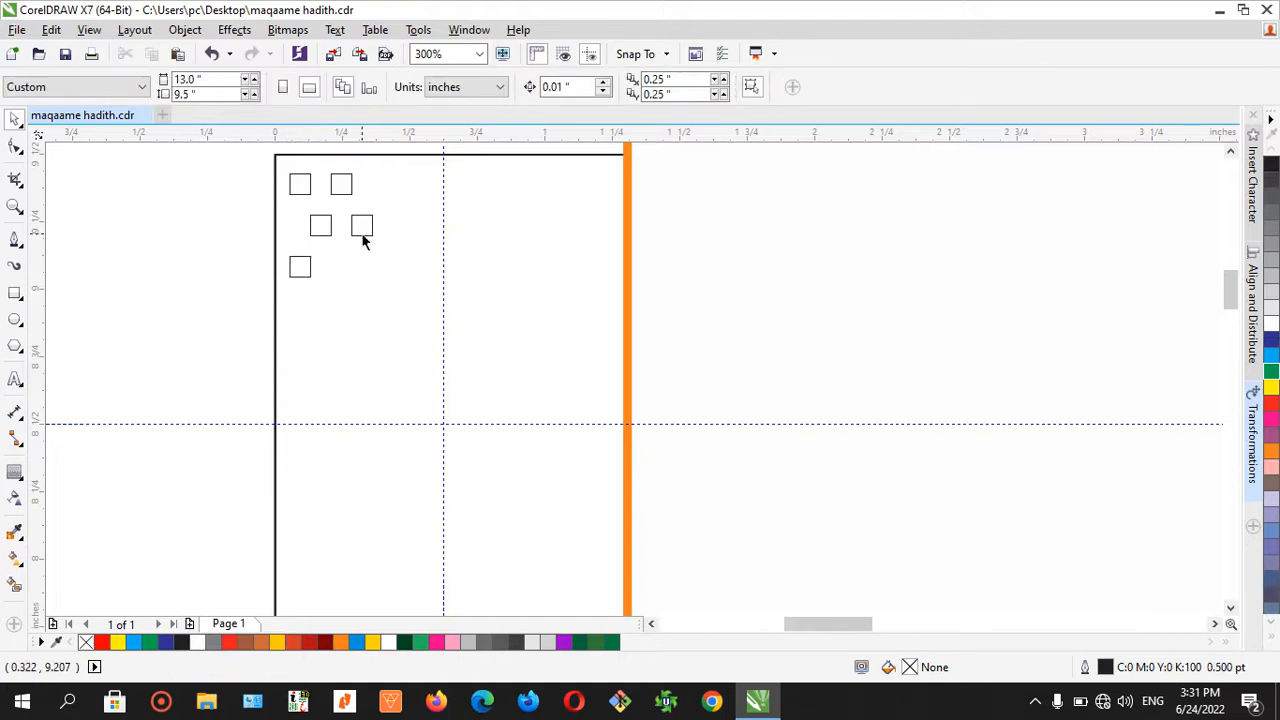
- Duplicate the third row's square to the right at X 0.246, Y 9.085 inches, leaving a one-square gap
click(361, 232)
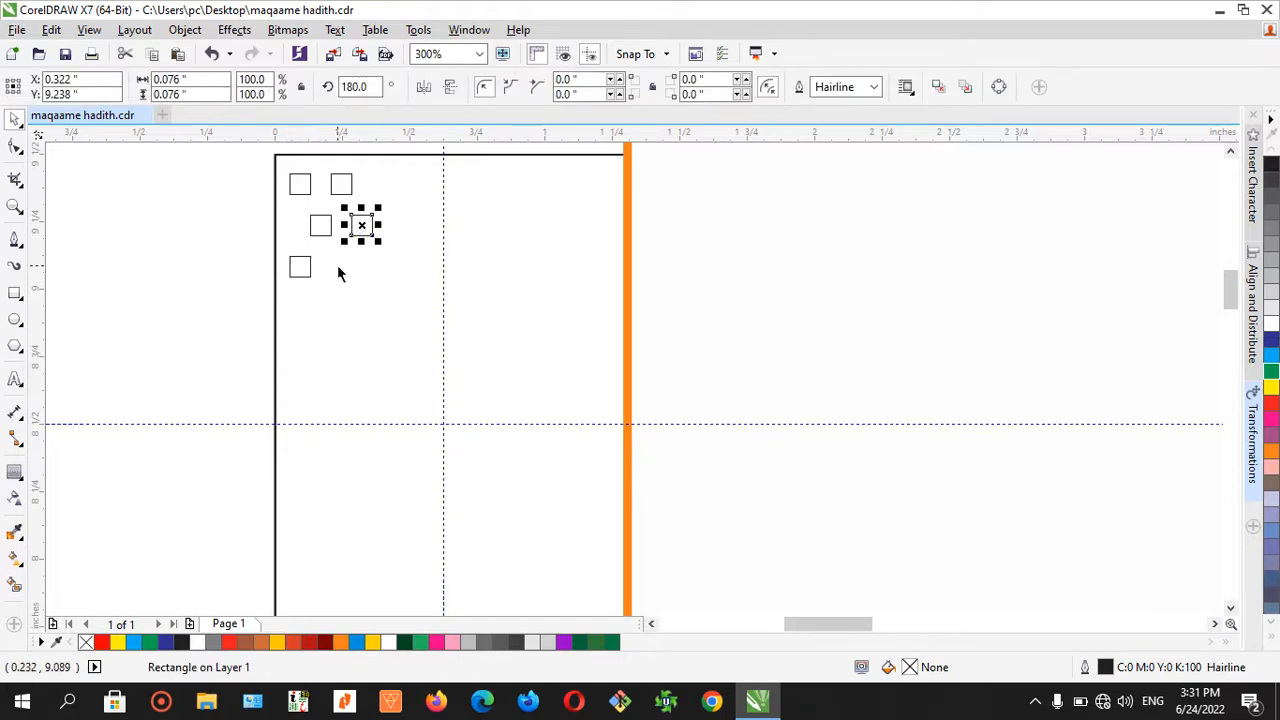
click(303, 270)
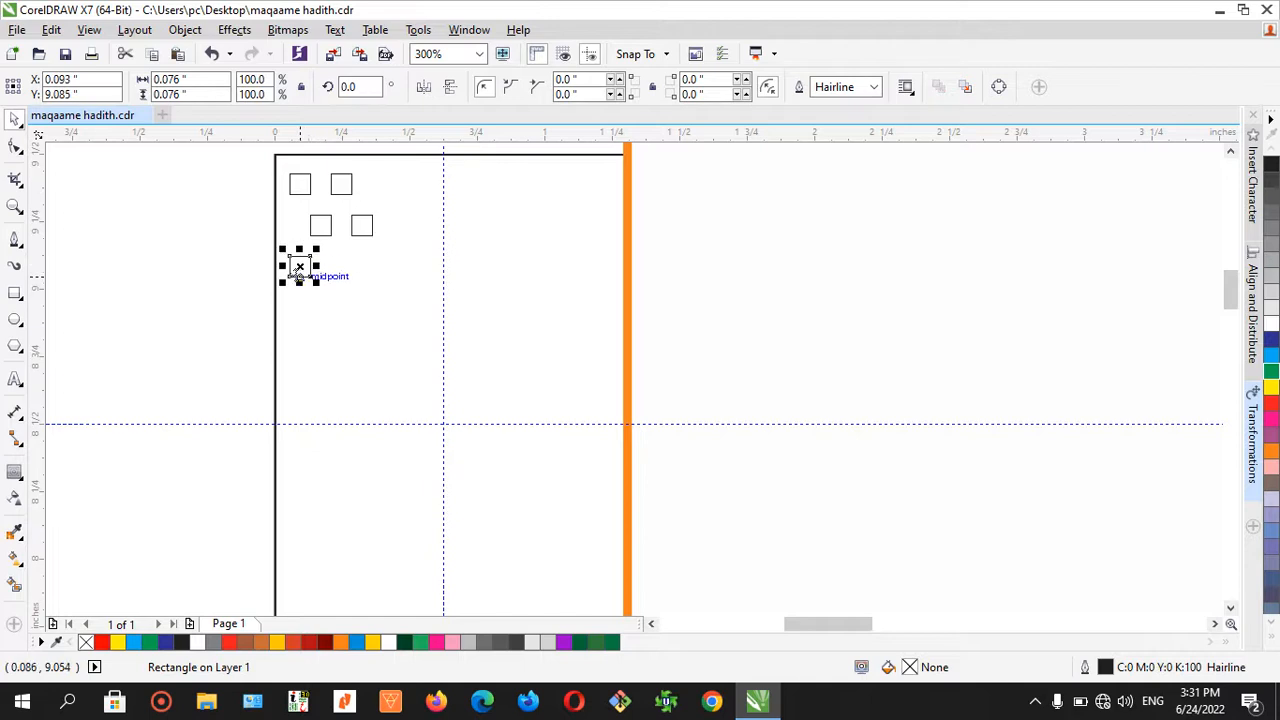
drag(289, 267, 355, 282)
right_click(328, 276)
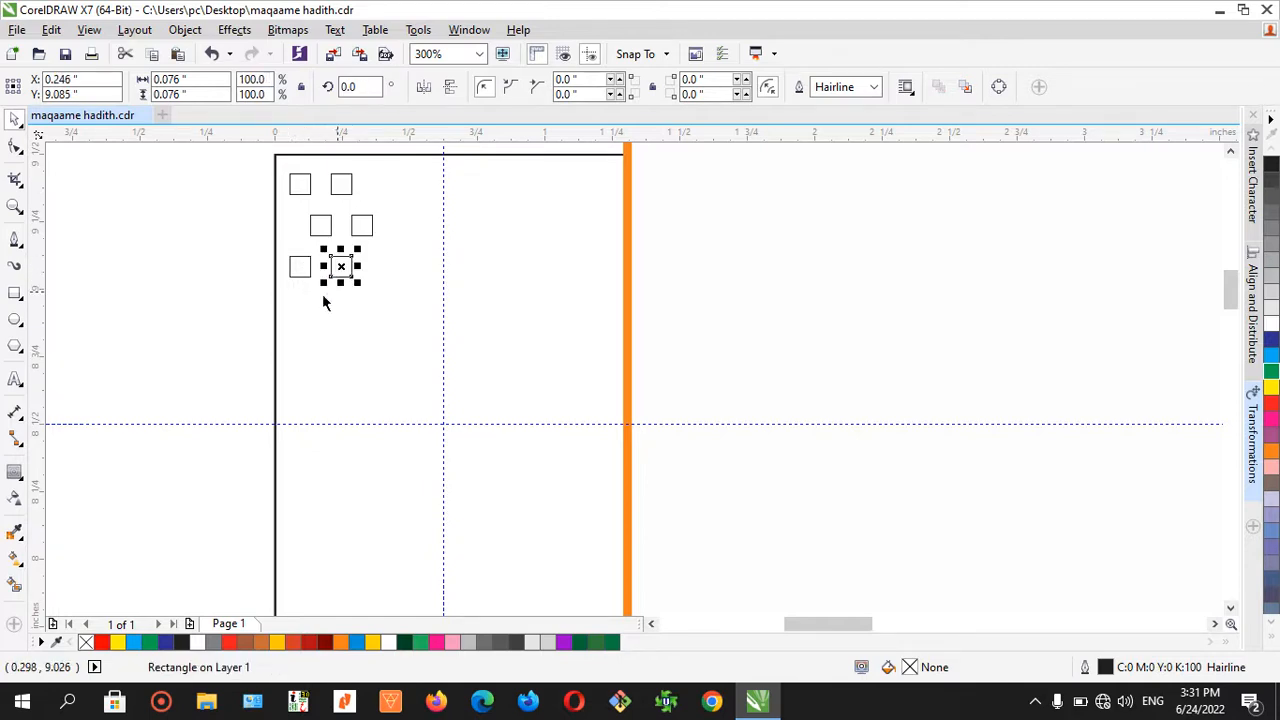
click(204, 202)
- Select all six small squares and place a copy of them directly to the right, centred at X 0.52, Y 9.238 inches
drag(230, 173, 405, 296)
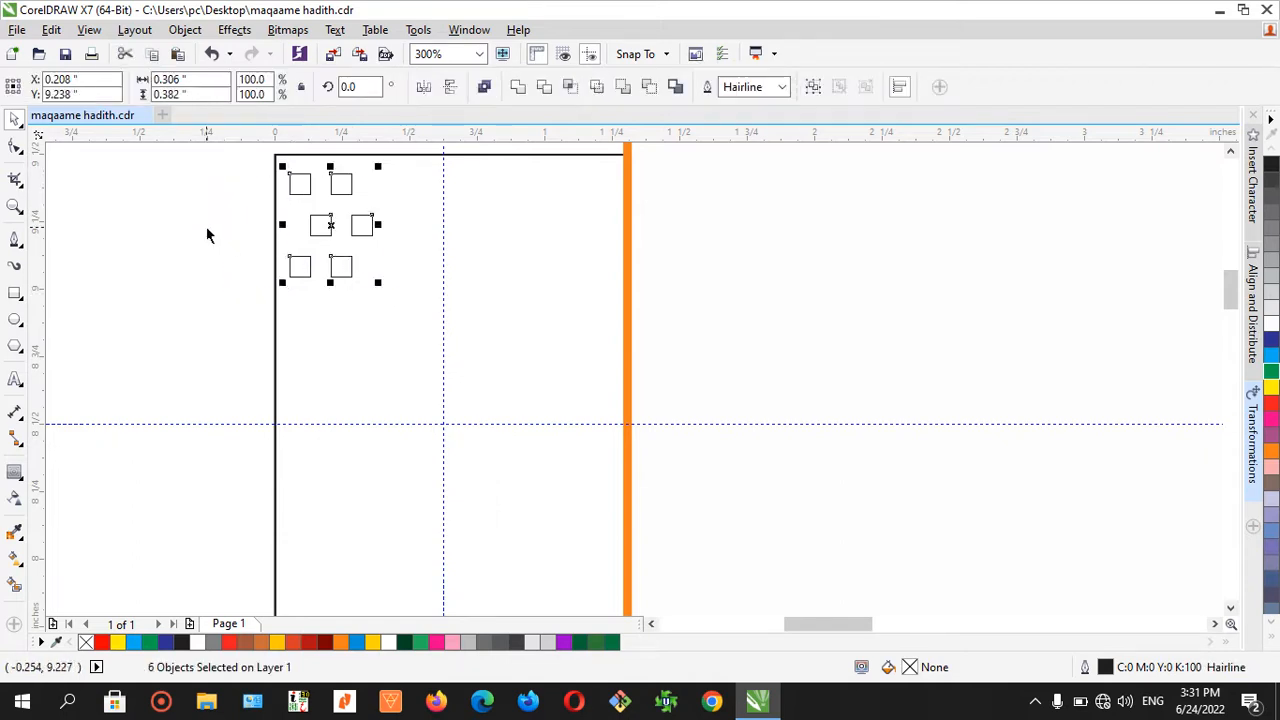
click(255, 215)
drag(230, 179, 431, 303)
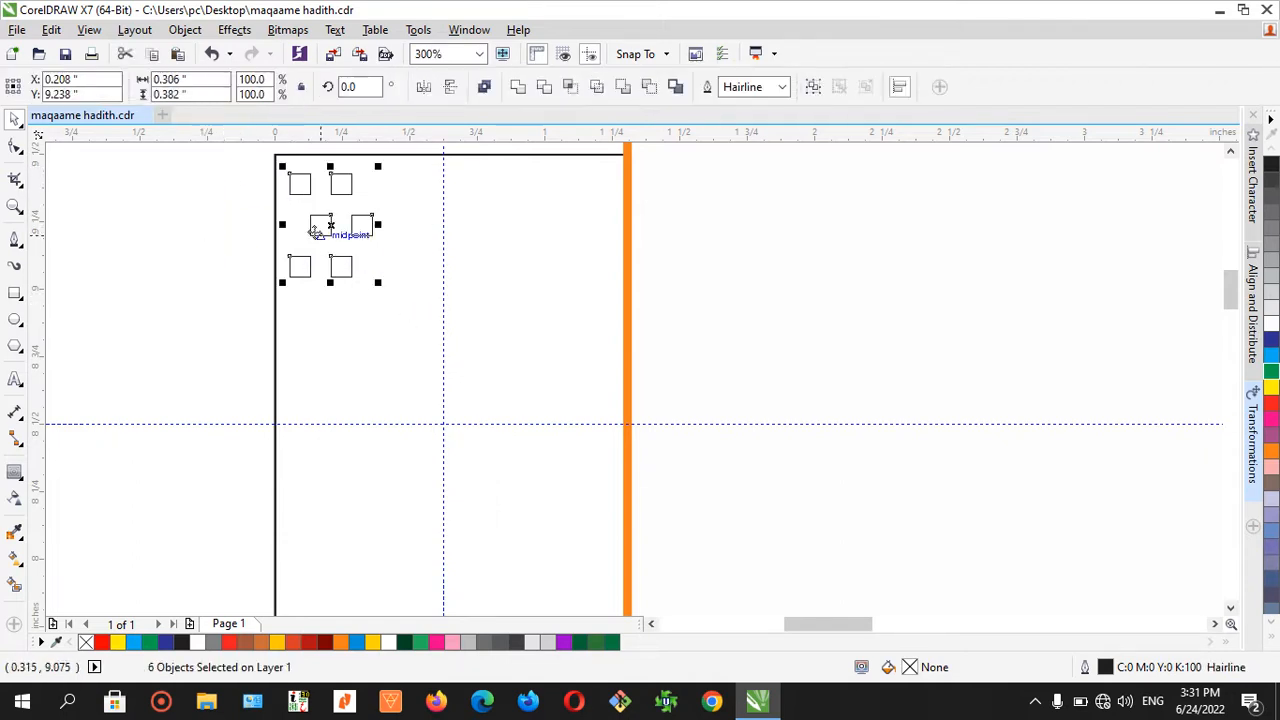
drag(289, 175, 375, 205)
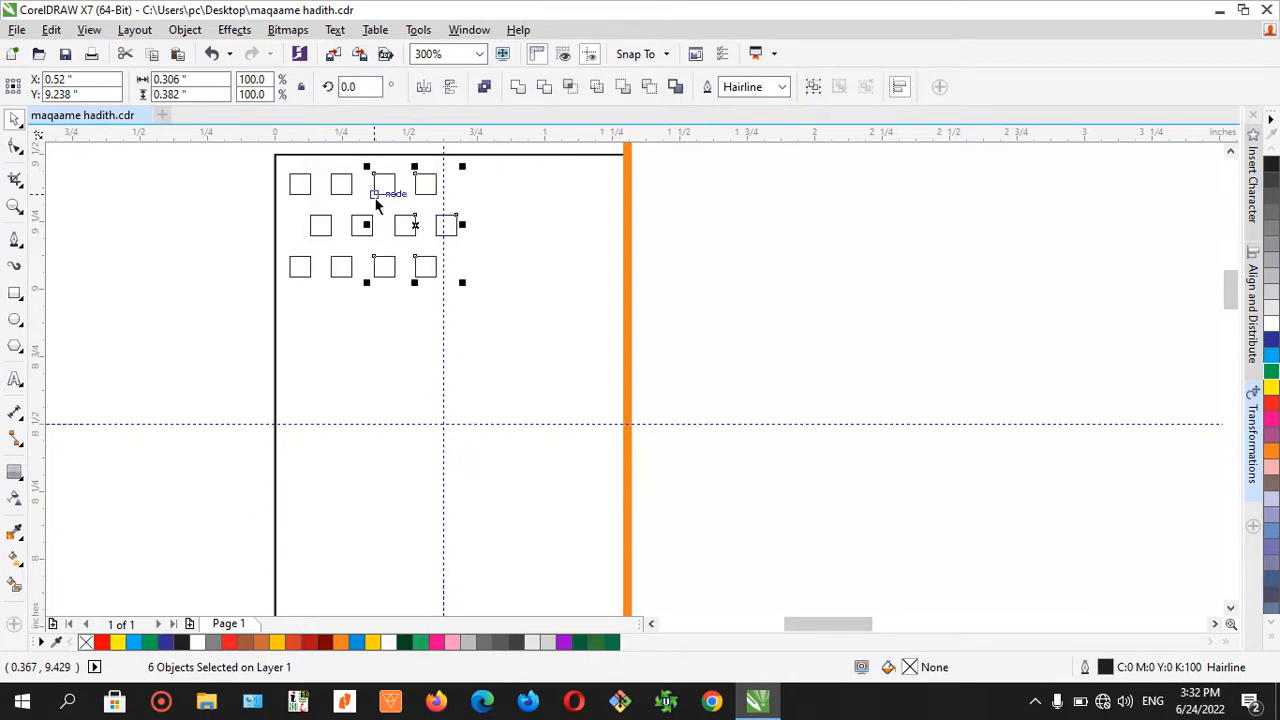
scroll(192, 238, down, 1)
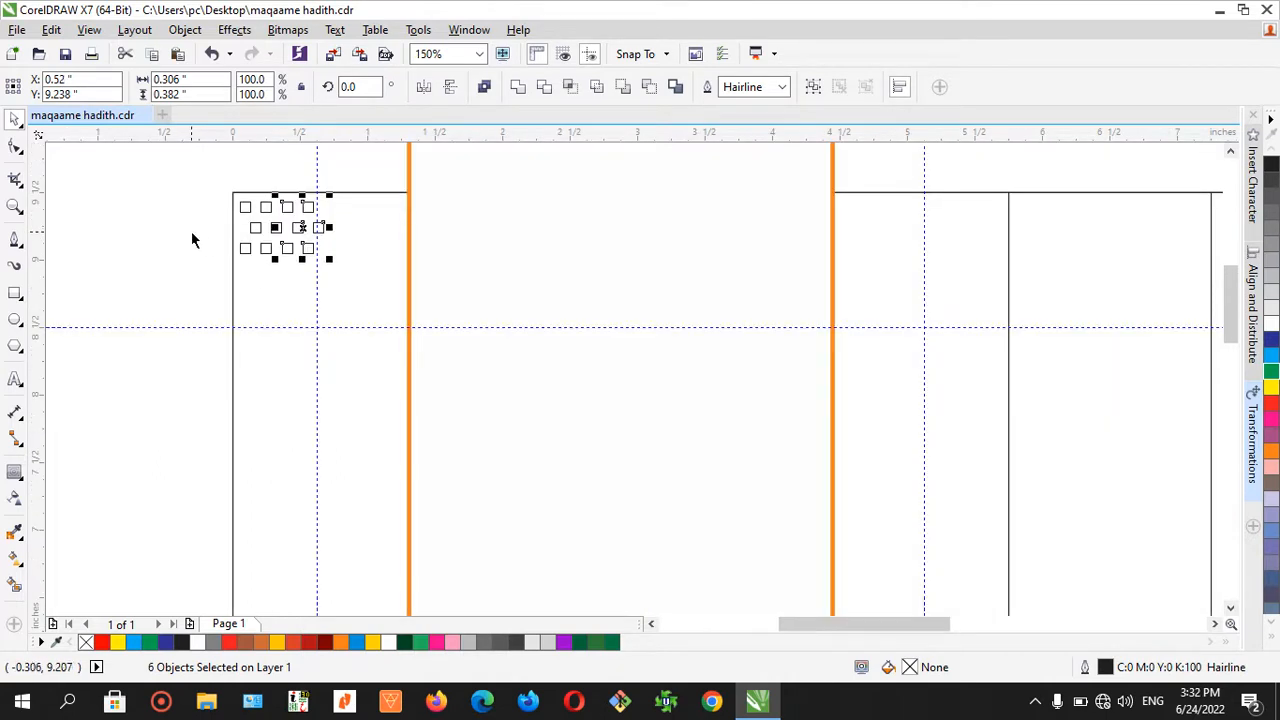
- Repeat the six-square copy across the front cover until the last copy is centred at X 6.145 inches
key(ctrl+r)
key(ctrl+r)
key(ctrl+r)
key(ctrl+r)
key(ctrl+r)
key(ctrl+r)
key(ctrl+r)
key(ctrl+r)
key(ctrl+r)
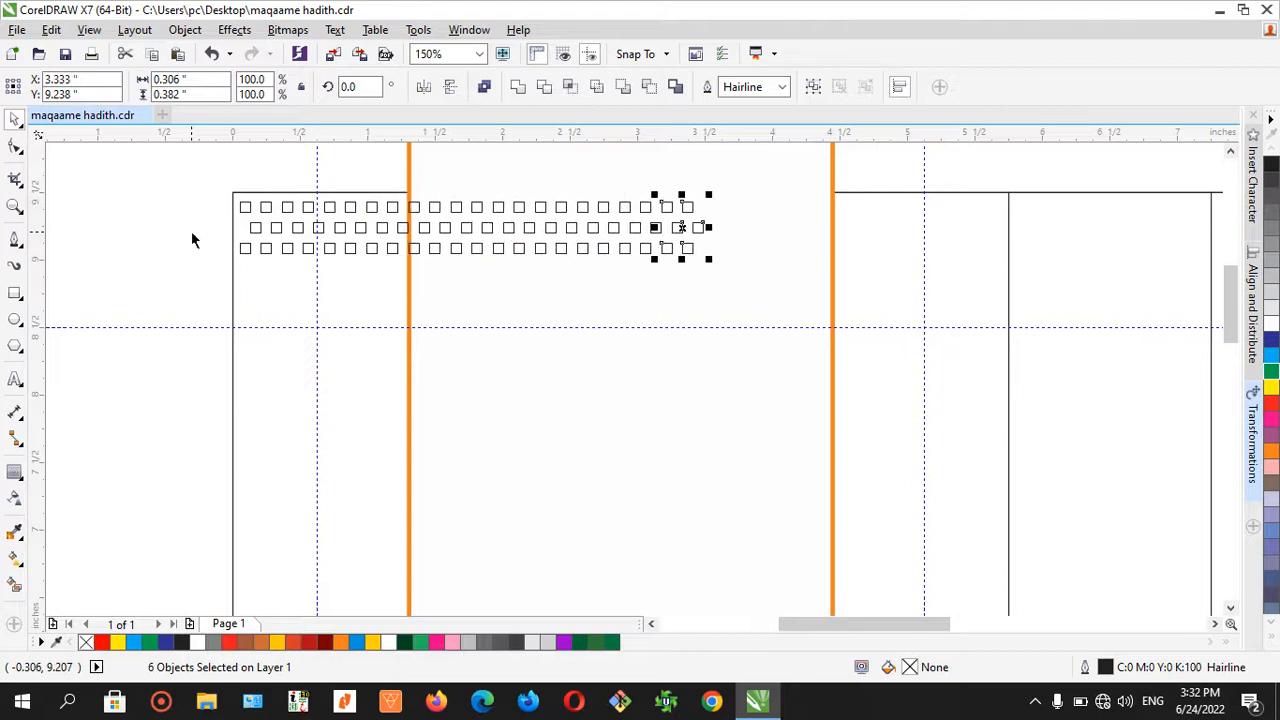
key(ctrl+r)
key(ctrl+r)
key(ctrl+r)
key(ctrl+r)
key(ctrl+r)
key(ctrl+r)
key(ctrl+r)
key(ctrl+r)
key(ctrl+r)
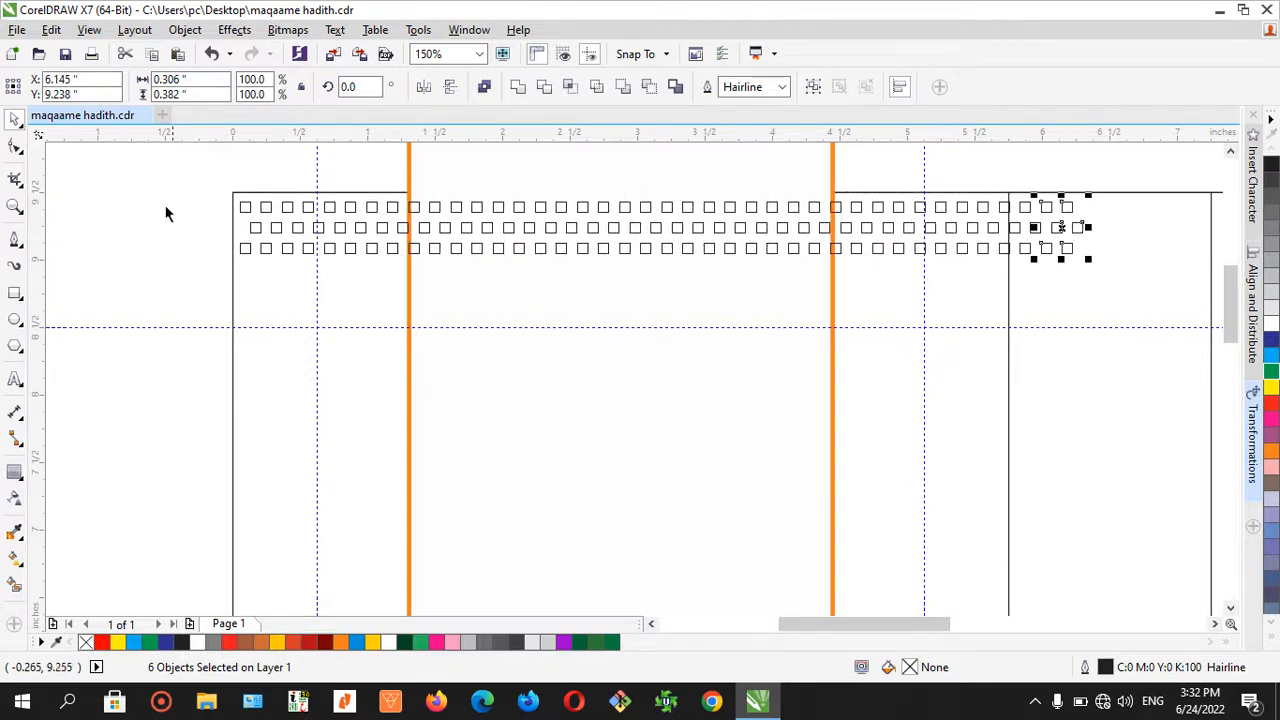
- Try to place the whole three-row band of squares directly below itself
click(186, 180)
drag(186, 180, 1077, 374)
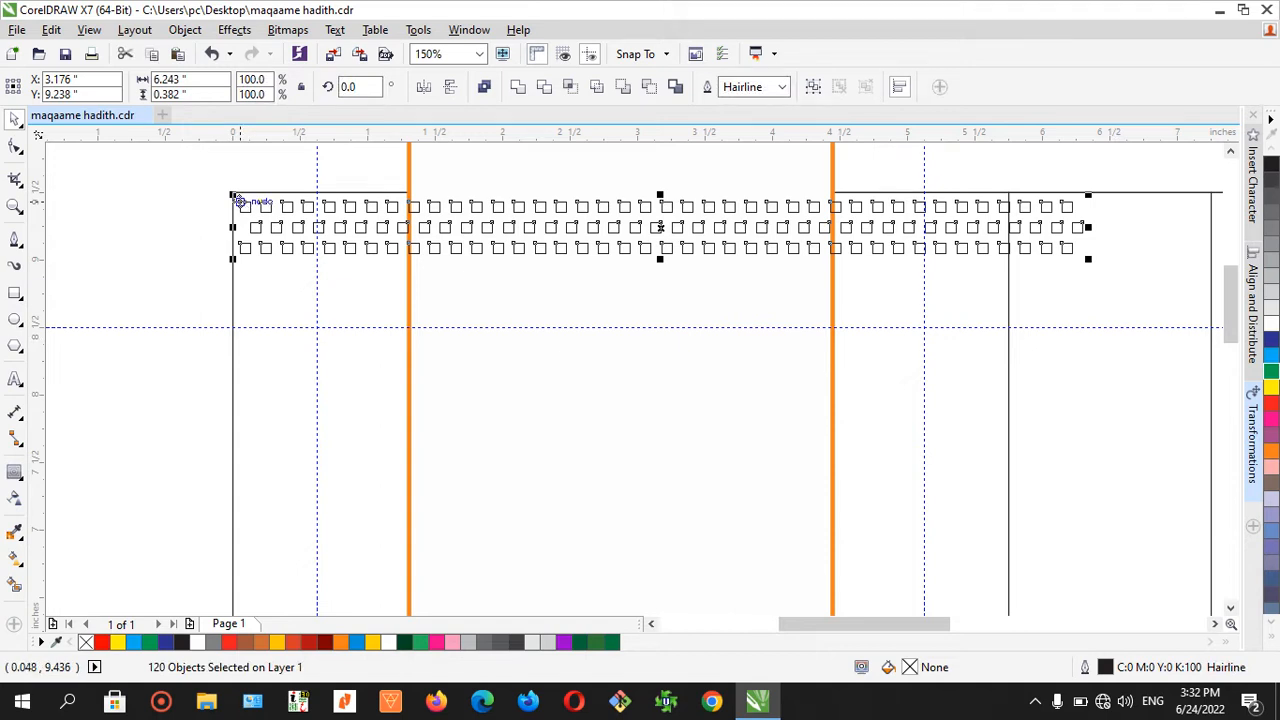
drag(240, 201, 243, 268)
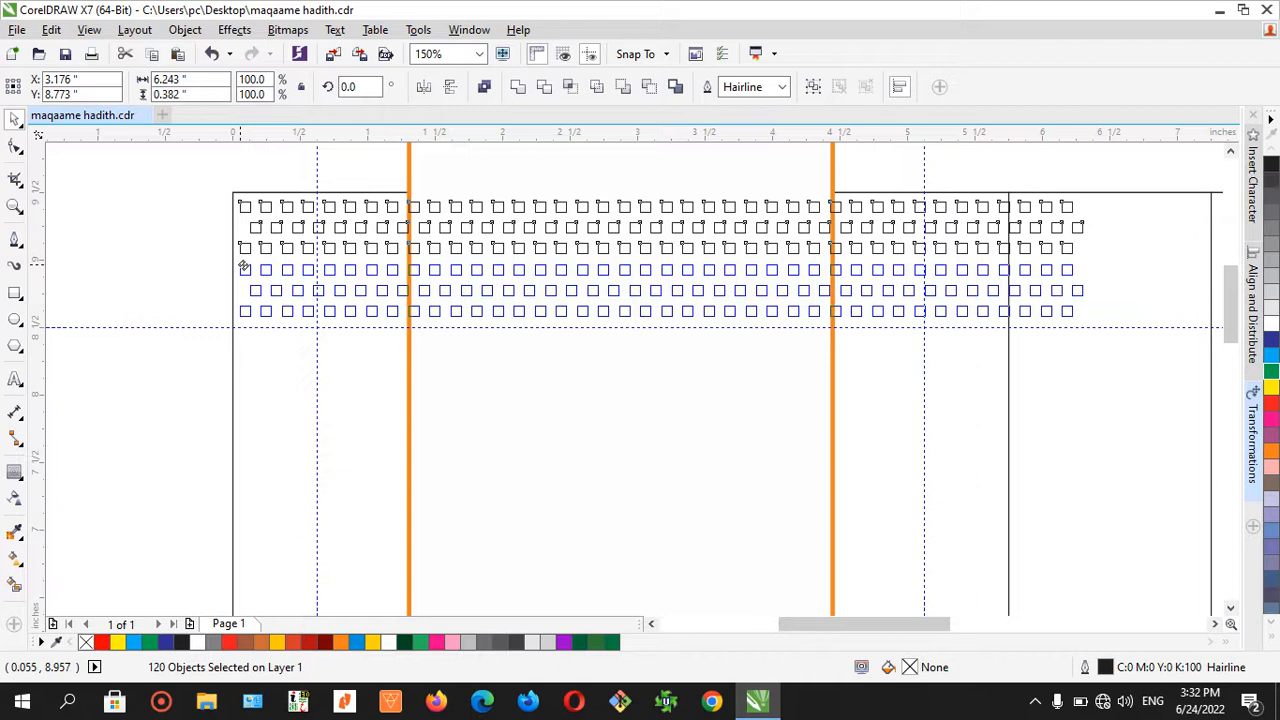
drag(243, 268, 246, 267)
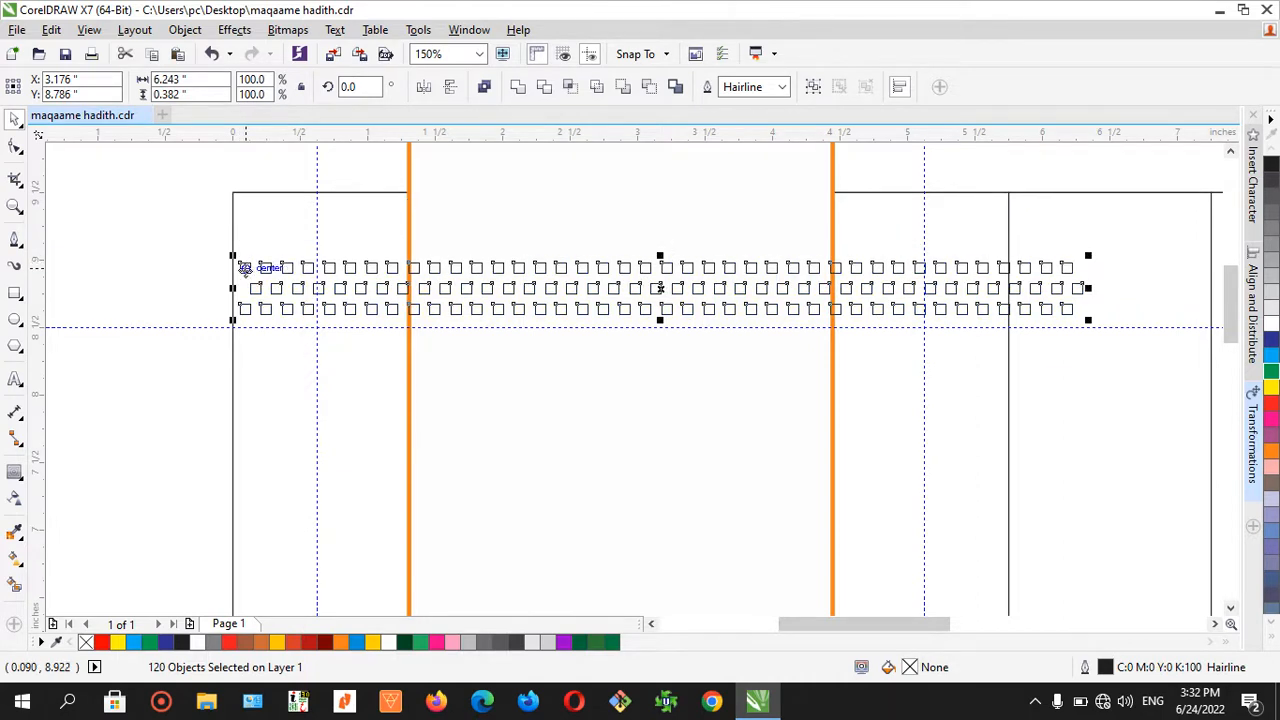
key(ctrl+z)
- Select the band's lower two rows of squares and place a copy directly below at Y 8.849 inches
click(229, 245)
drag(195, 215, 1088, 367)
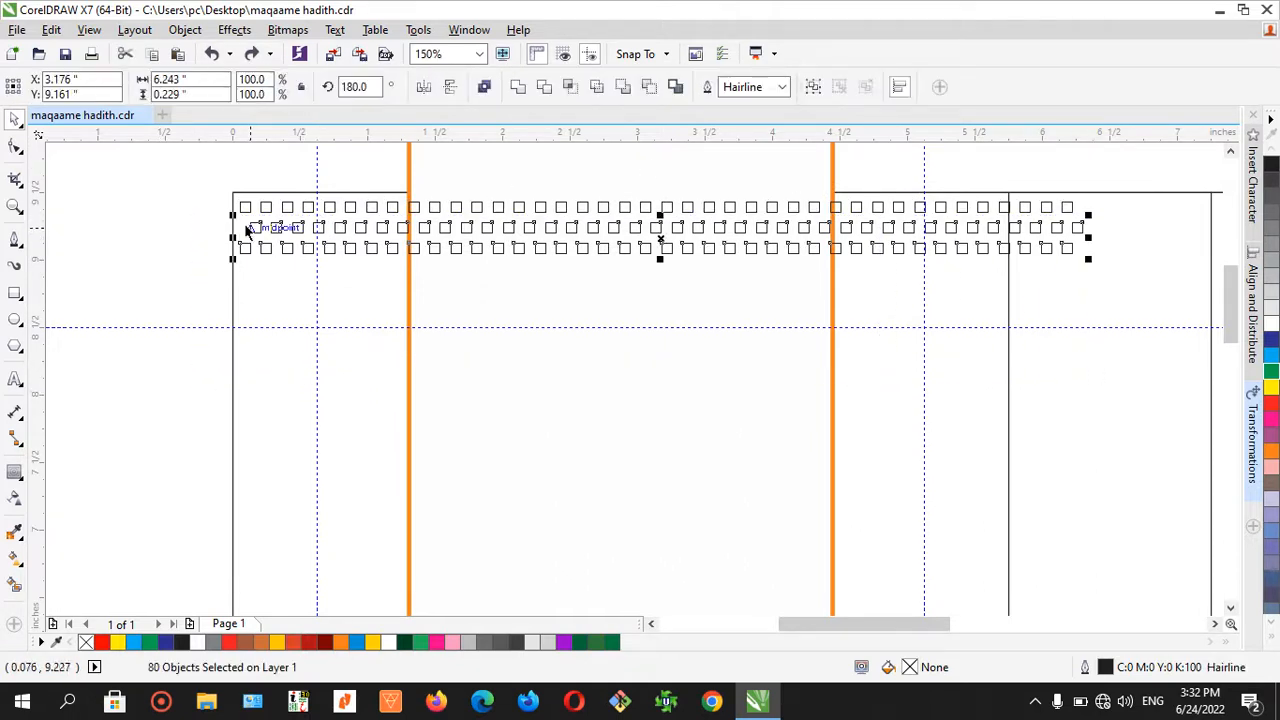
drag(250, 228, 251, 266)
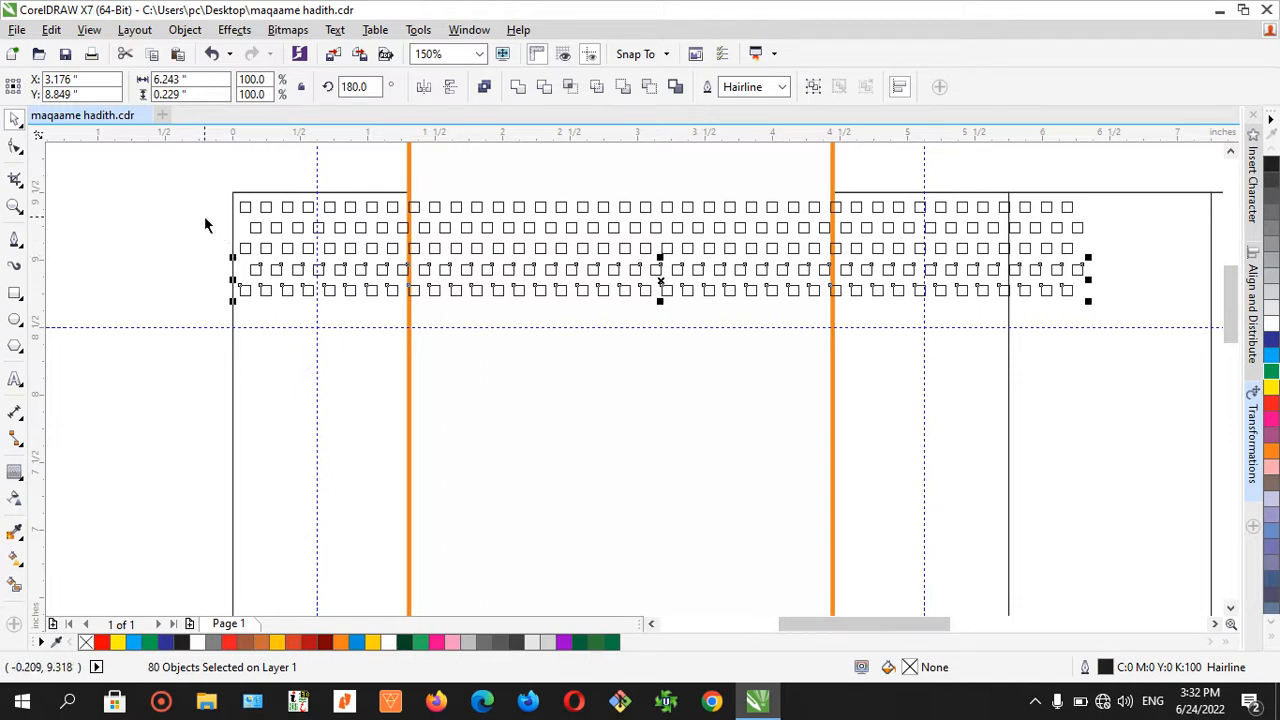
- Repeat the two-row copy down the cover until the last copy is centred at Y 6.036 inches
key(ctrl+r)
key(ctrl+r)
key(ctrl+r)
key(ctrl+r)
key(ctrl+r)
key(ctrl+r)
key(ctrl+r)
key(ctrl+r)
key(ctrl+r)
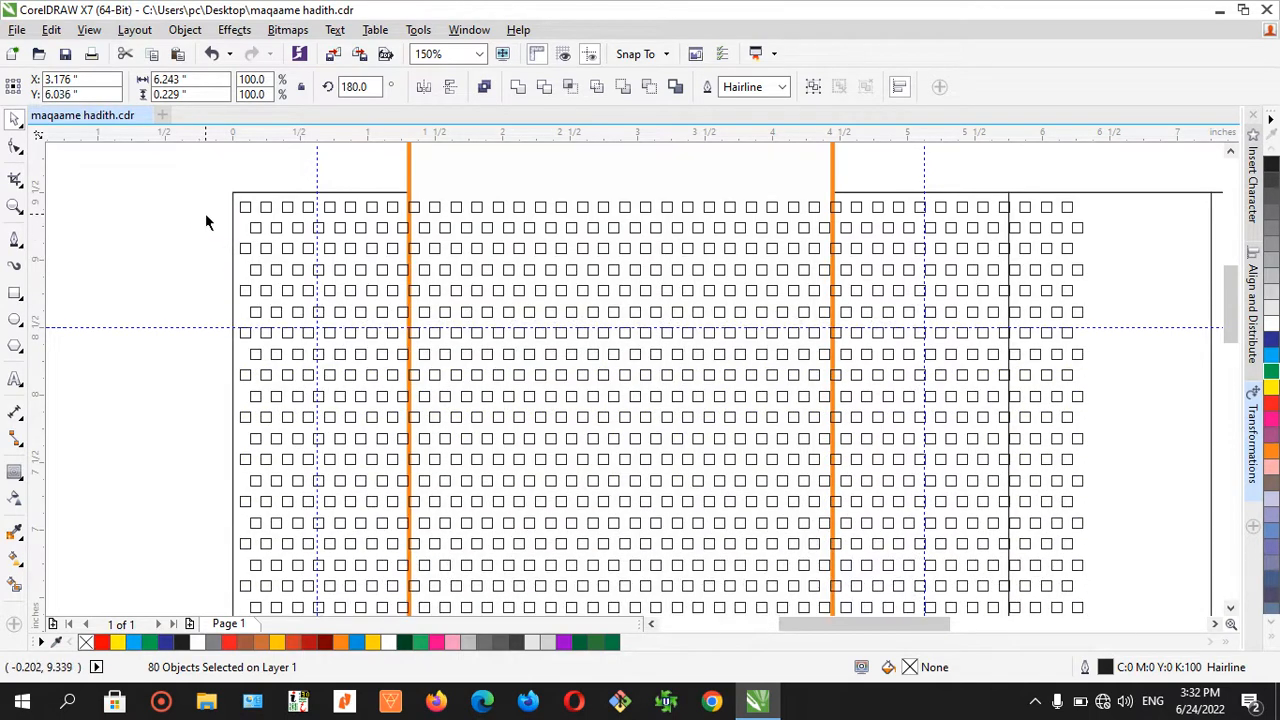
- Continue repeating the two-row copy past the green star, down to Y 3.224 inches
scroll(205, 221, down, 2)
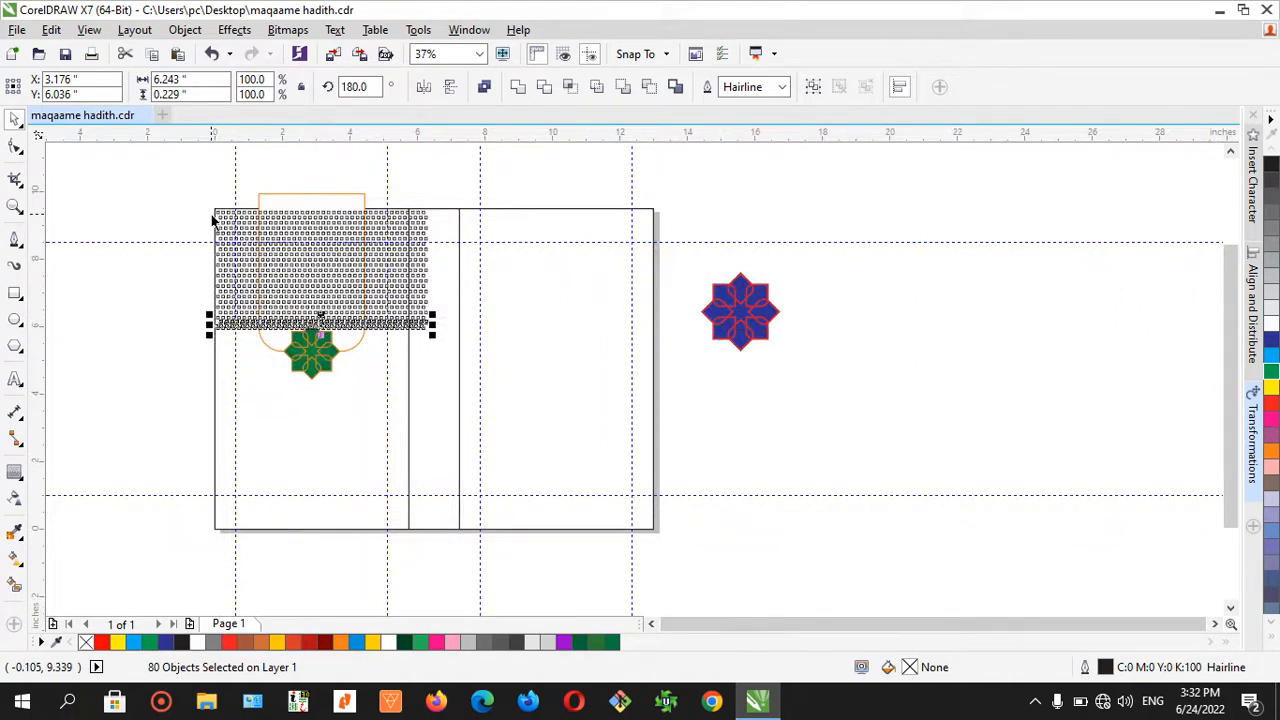
key(ctrl+r)
key(ctrl+r)
key(ctrl+r)
key(ctrl+r)
key(ctrl+r)
key(ctrl+r)
key(ctrl+r)
key(ctrl+r)
key(ctrl+r)
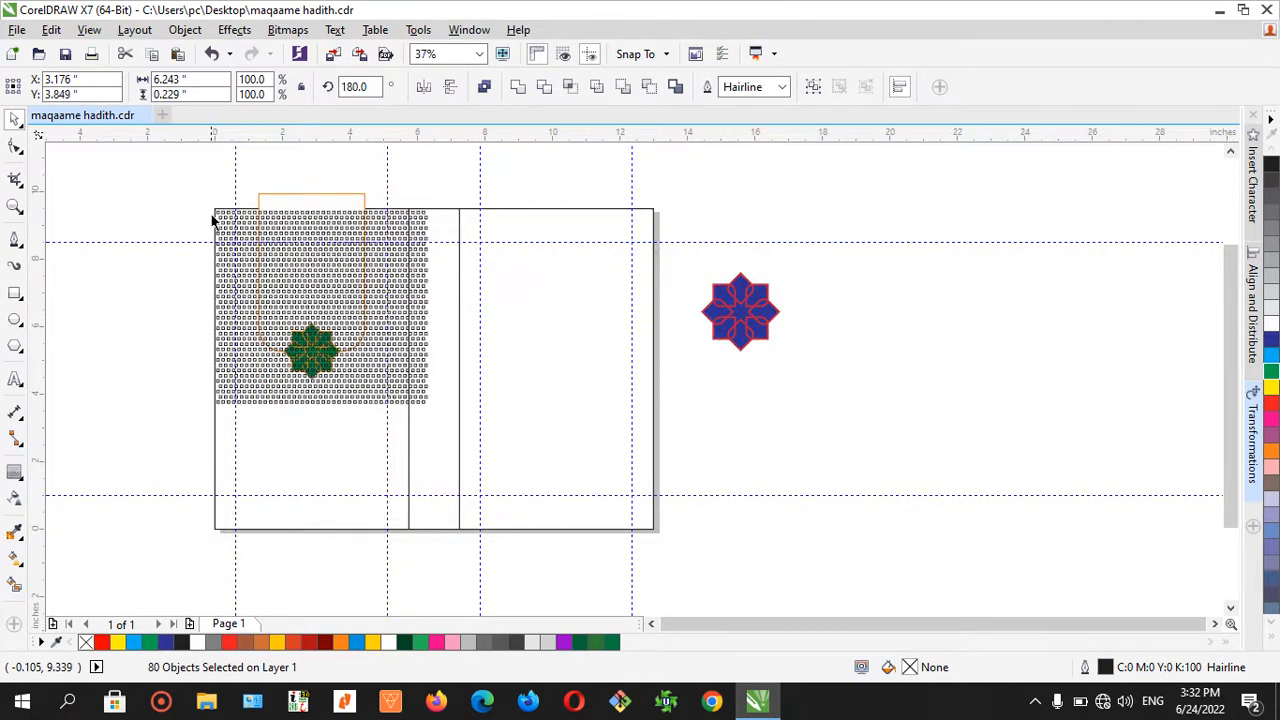
click(186, 207)
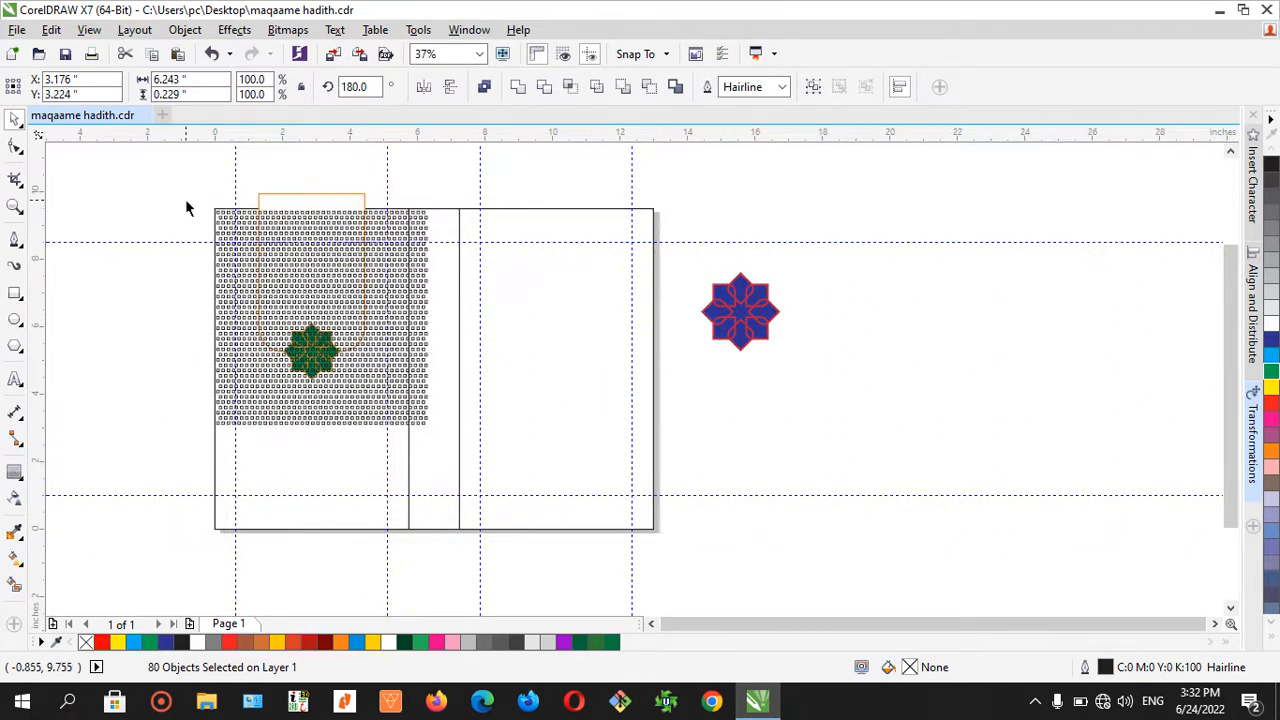
- Undo the lowest two-row copies until the square pattern ends just above the green star
click(278, 196)
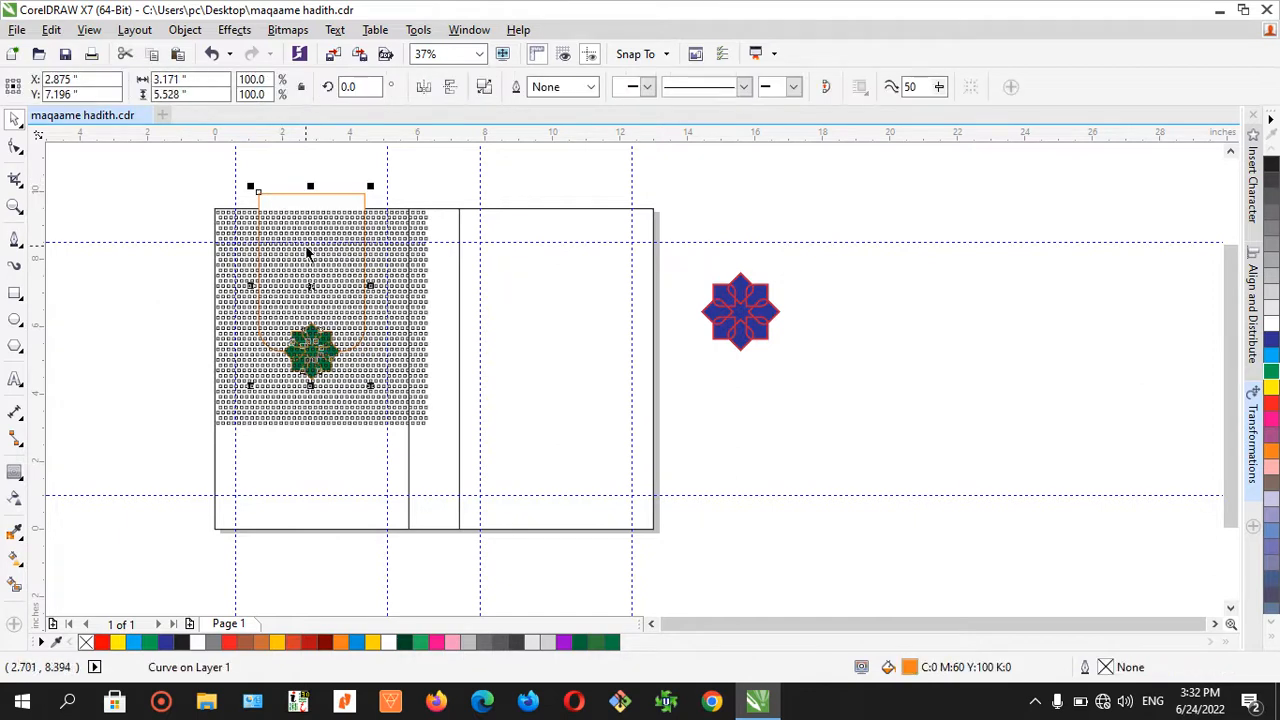
click(198, 348)
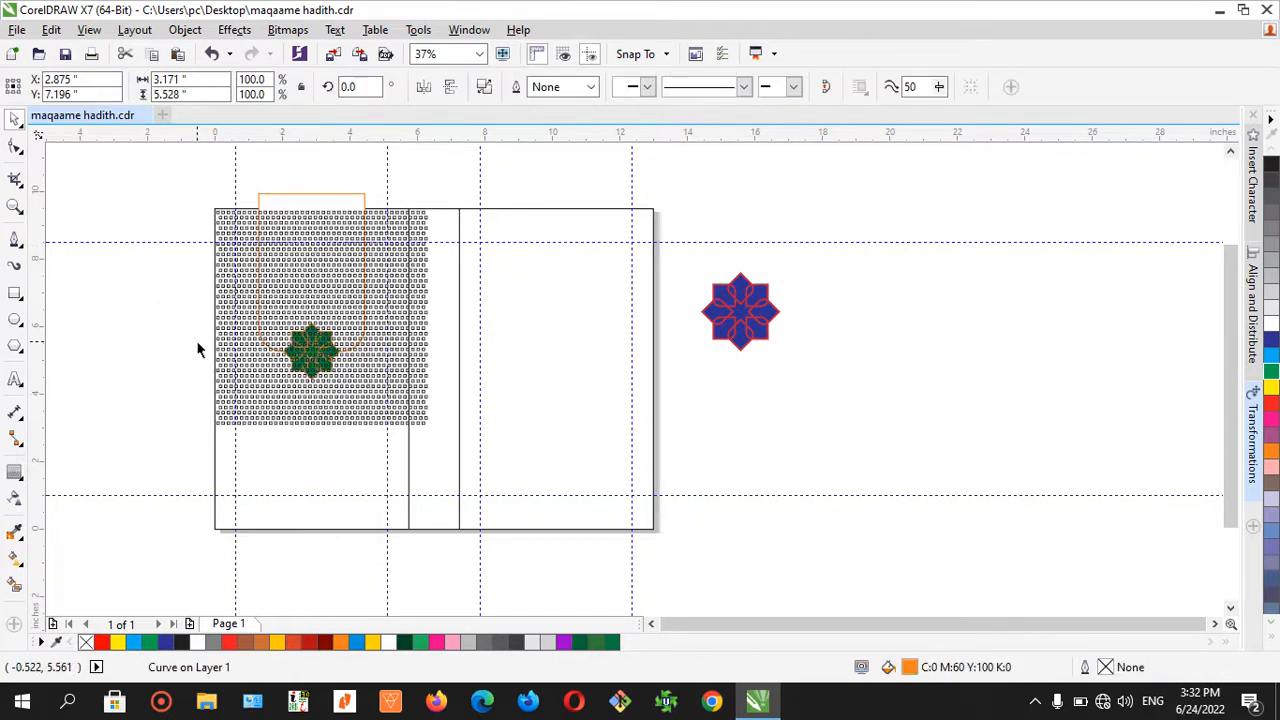
scroll(308, 375, up, 5)
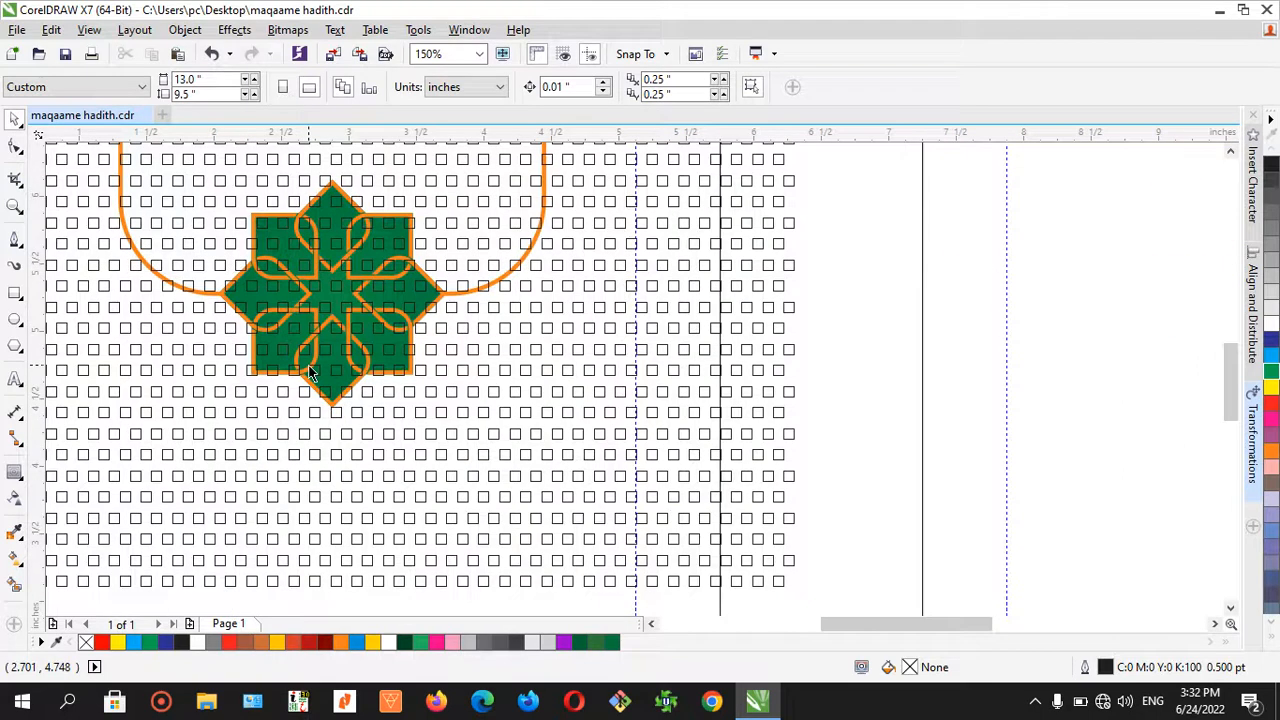
key(ctrl+z)
key(ctrl+z)
key(ctrl+z)
key(ctrl+z)
key(ctrl+z)
key(ctrl+z)
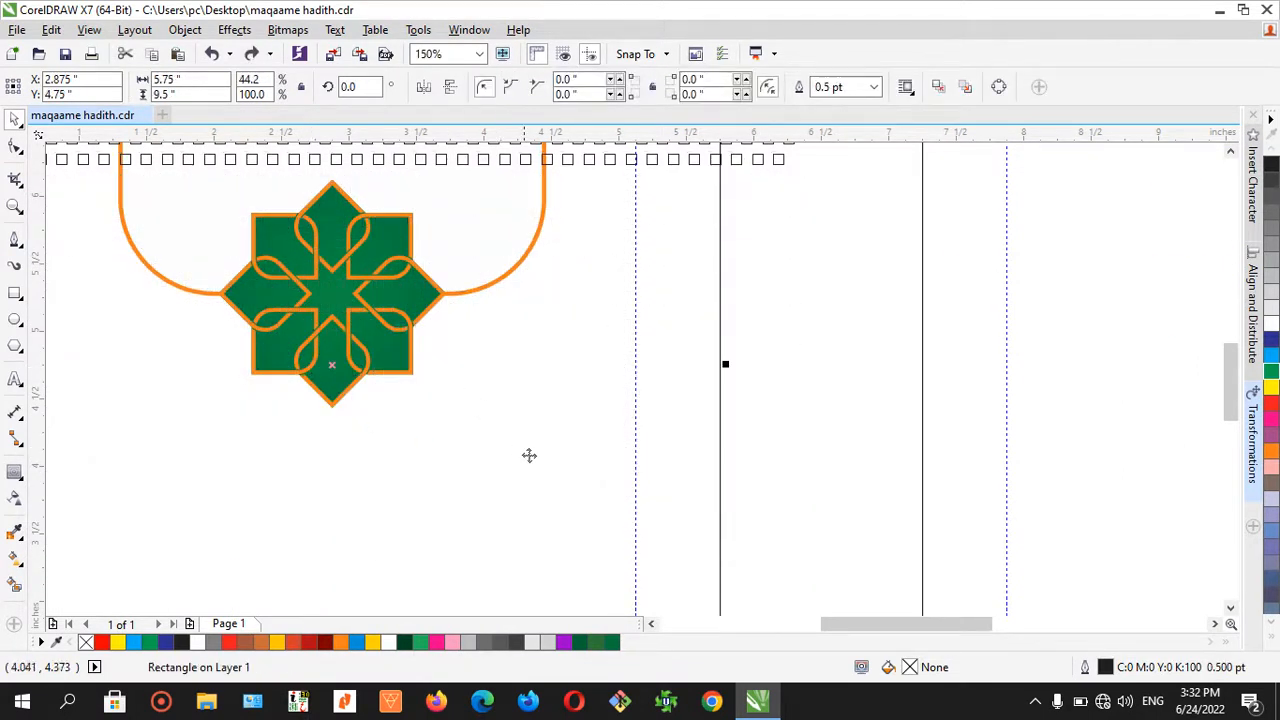
- Select the green star together with the orange title frame and group them
scroll(529, 455, down, 2)
mouse_move(217, 329)
mouse_down()
mouse_move(378, 370)
mouse_move(209, 313)
mouse_up()
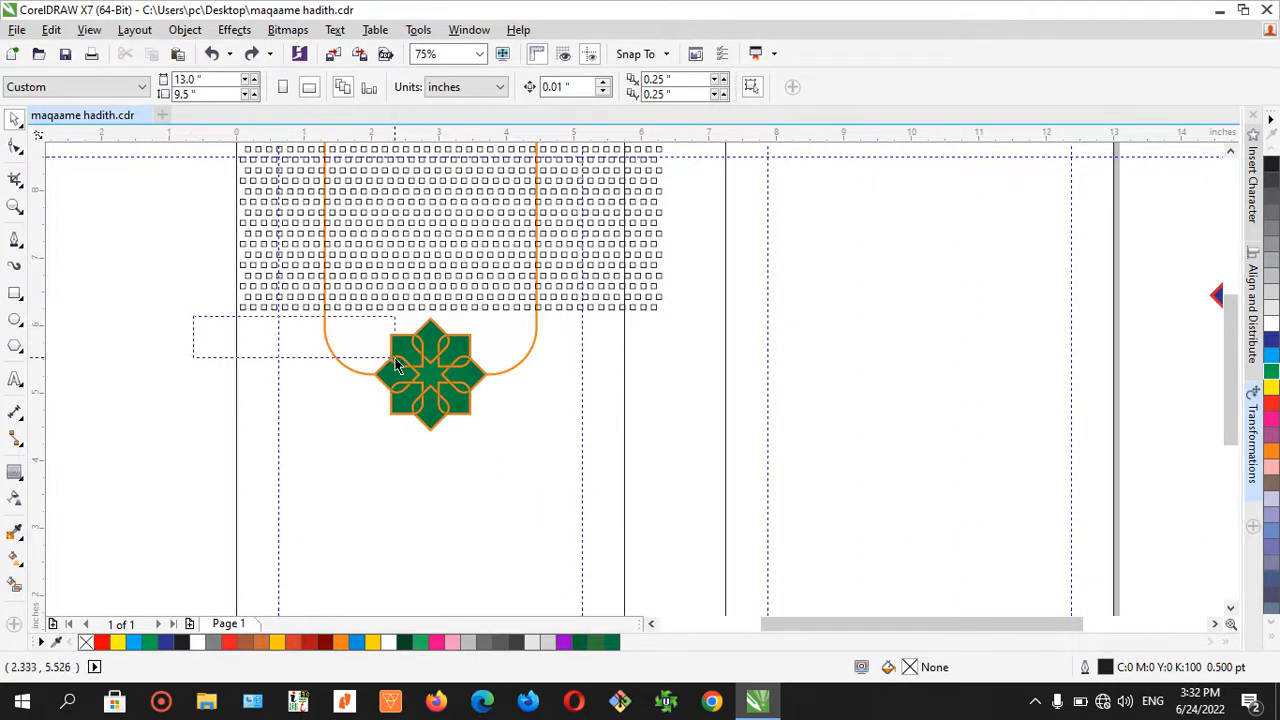
drag(183, 461, 592, 316)
shift+click(529, 355)
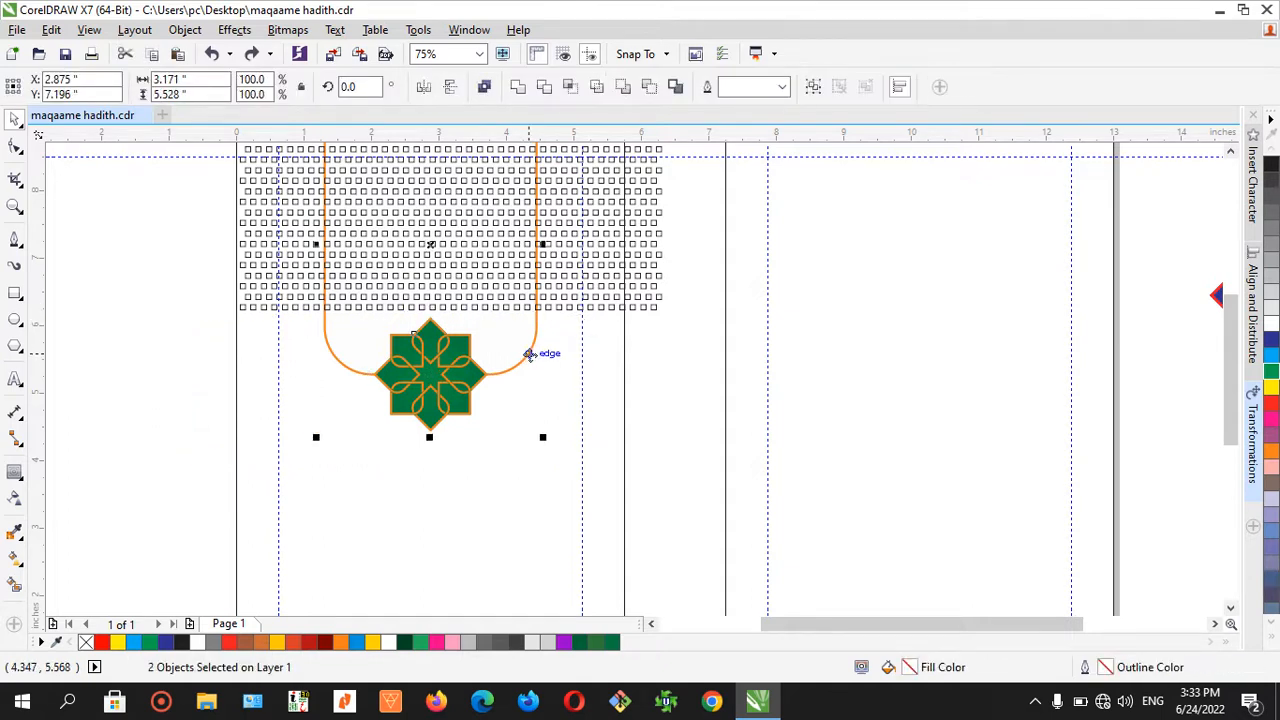
click(812, 88)
click(183, 374)
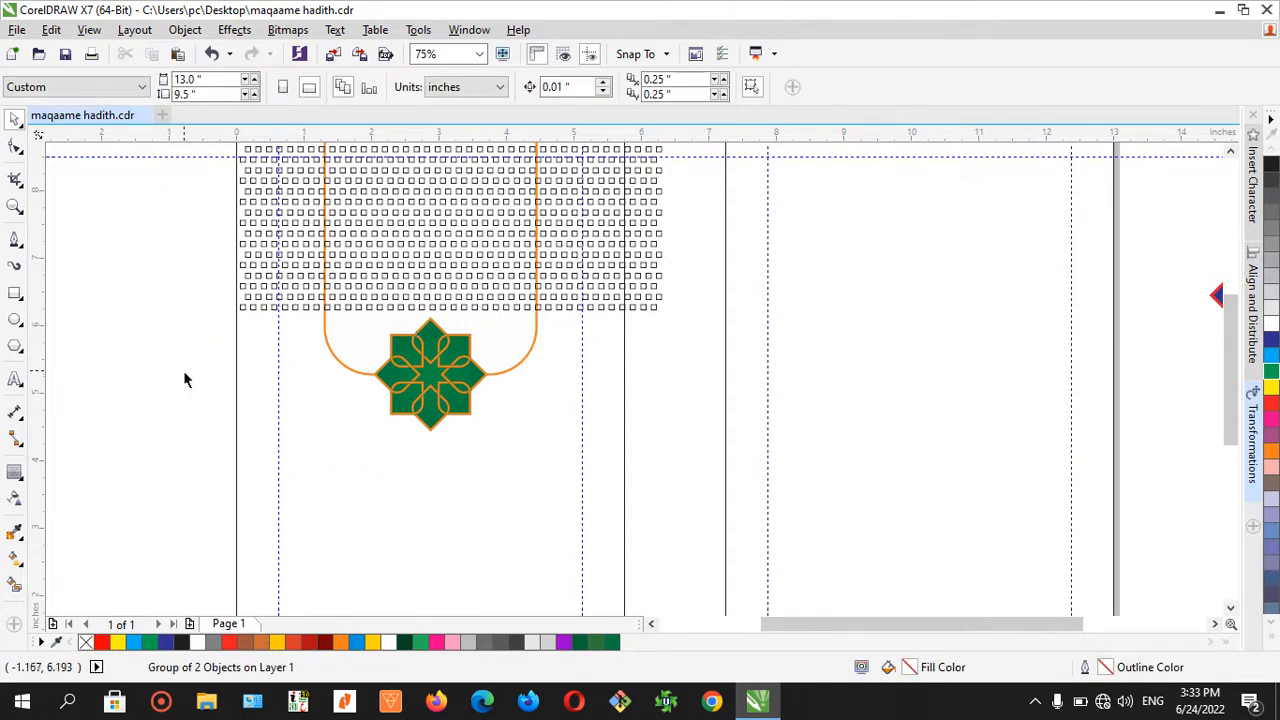
scroll(196, 383, down, 1)
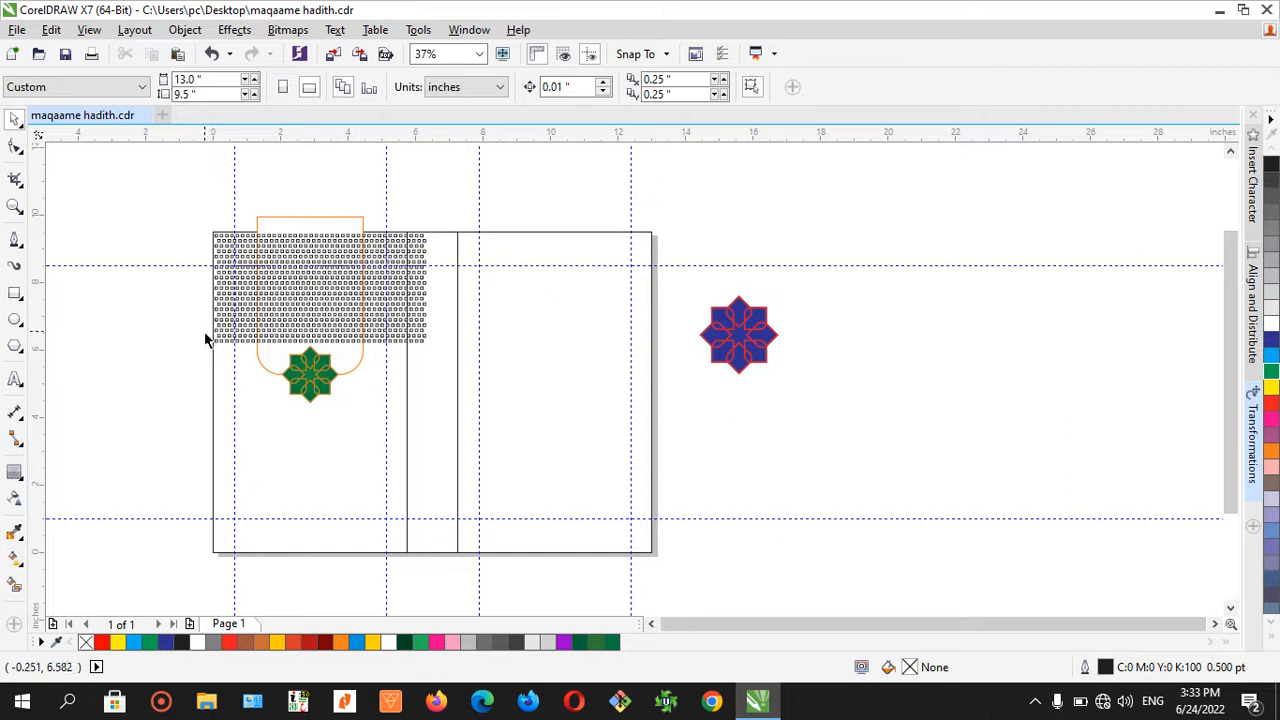
- Copy the two lowest rows of squares directly beneath themselves, centred at Y 6.036 inches
scroll(218, 336, up, 2)
drag(173, 319, 1060, 415)
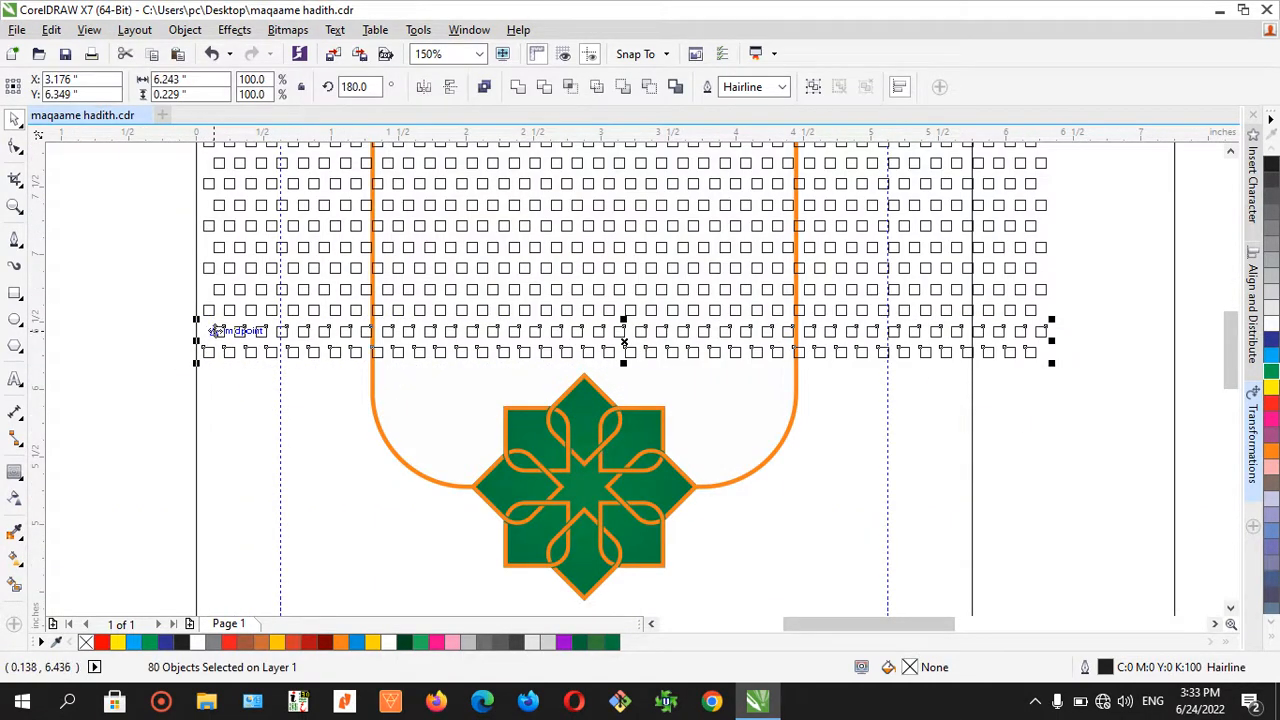
drag(214, 328, 216, 374)
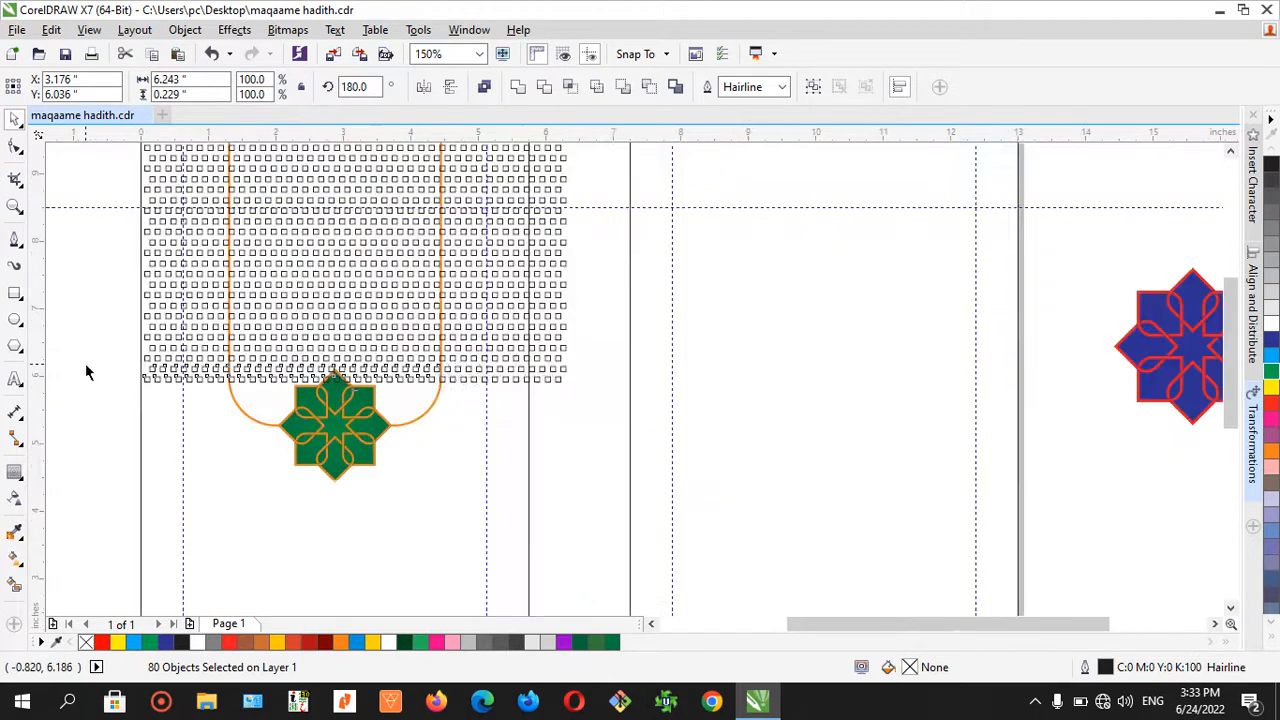
- Repeat the two-row copy down the left panel, past the green star, until the last copy is centred at Y 2.599 inches
scroll(85, 363, down, 2)
key(ctrl+d)
key(ctrl+d)
key(ctrl+d)
key(ctrl+d)
key(ctrl+d)
key(ctrl+d)
key(ctrl+d)
key(ctrl+d)
key(ctrl+d)
key(ctrl+d)
key(ctrl+d)
key(ctrl+d)
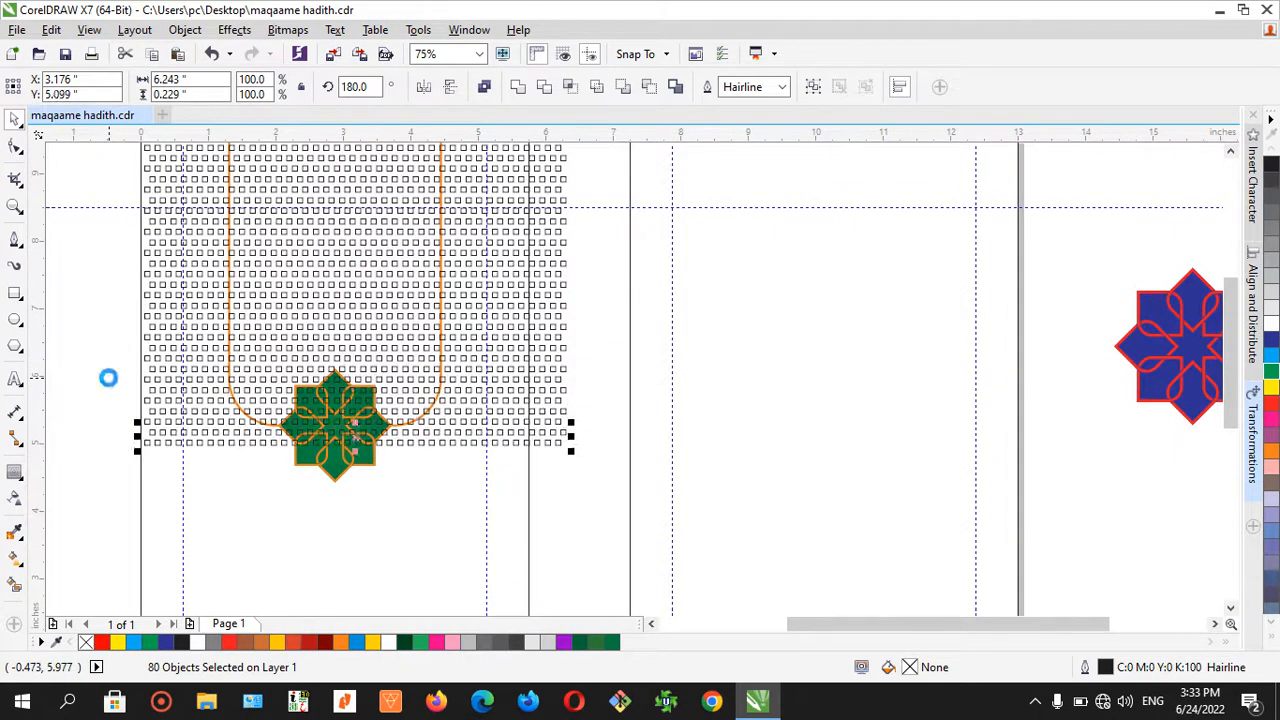
scroll(156, 362, down, 2)
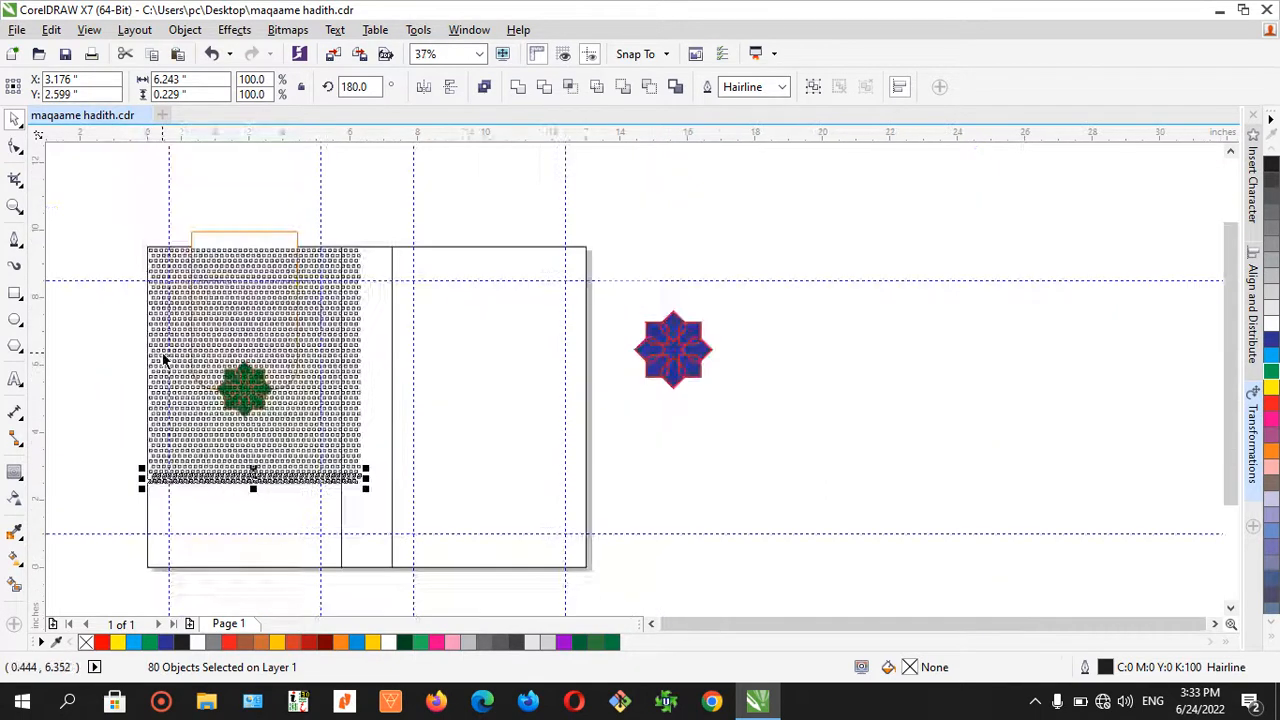
- Select all the rows of small squares and combine them into a single curve
click(85, 414)
drag(96, 524, 411, 249)
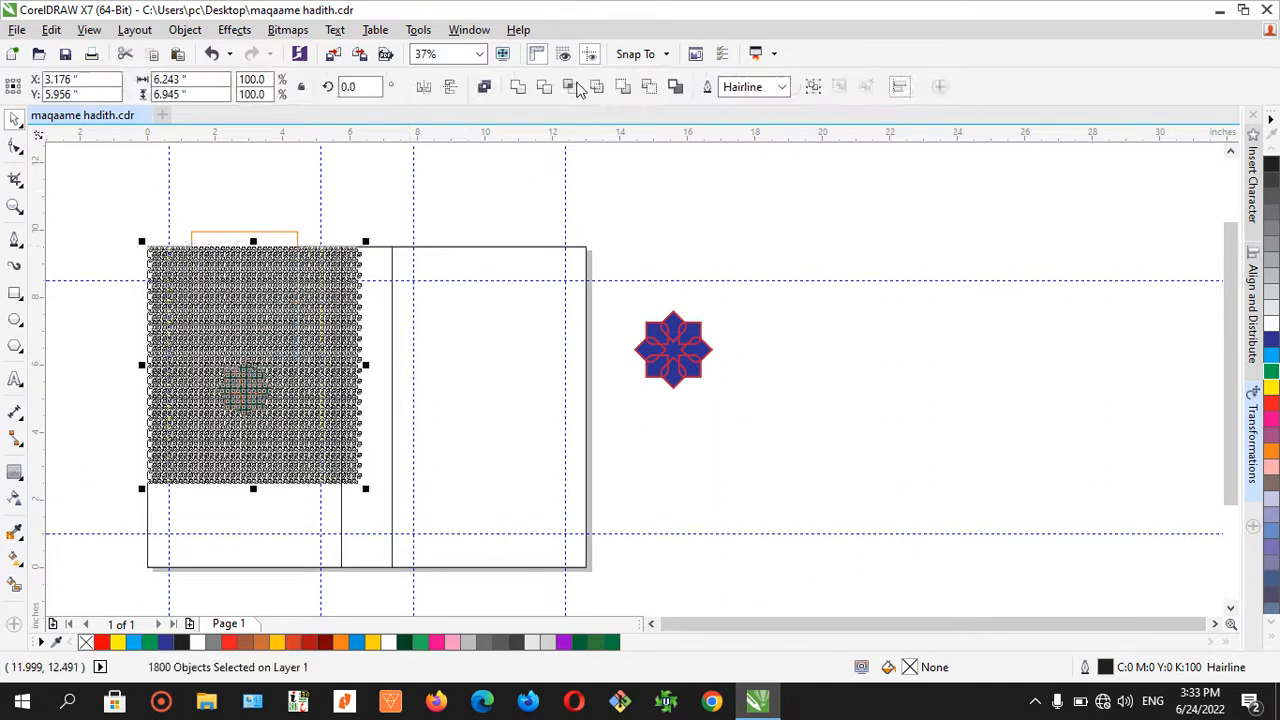
click(484, 87)
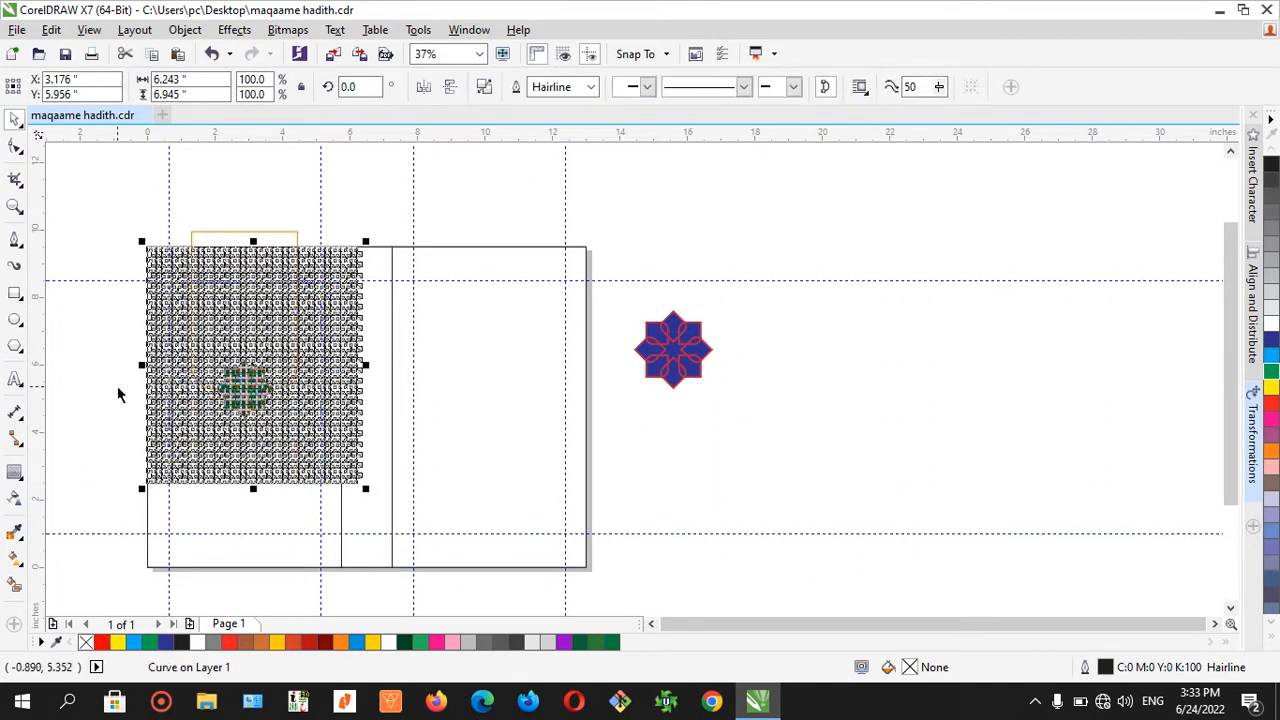
- Fill the combined square pattern with 20% black and remove its outline
click(1272, 298)
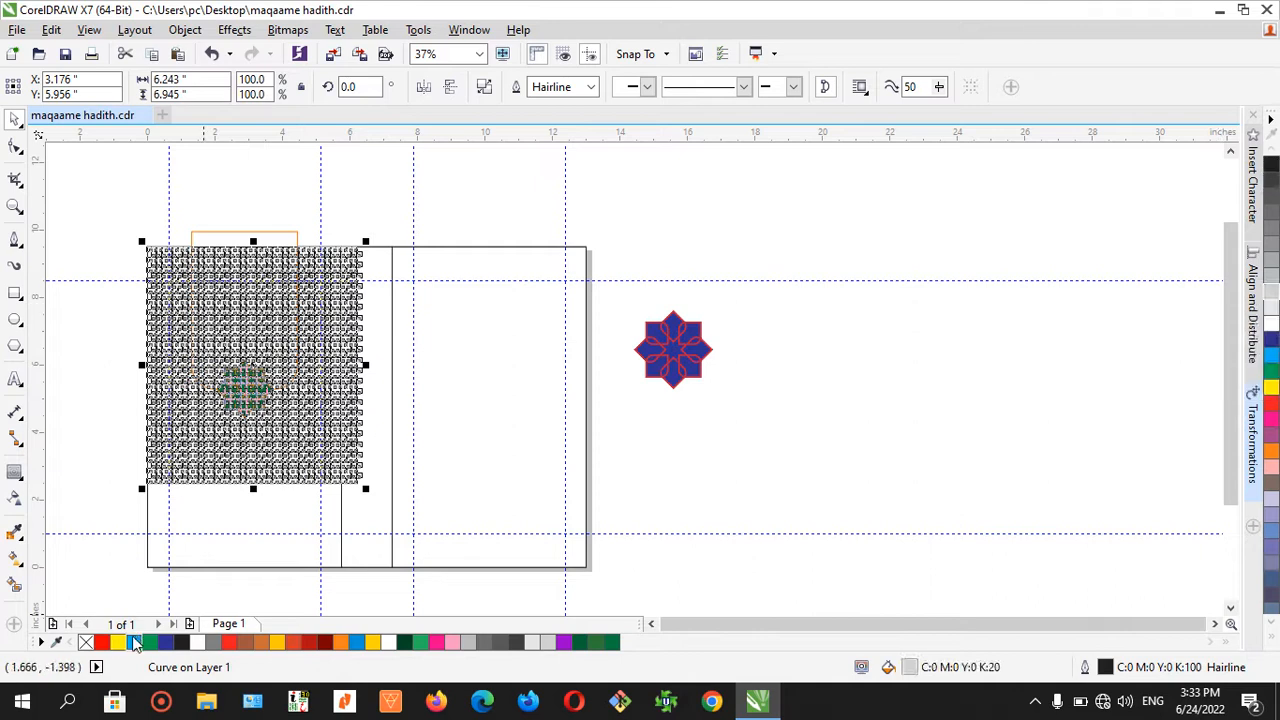
right_click(85, 642)
scroll(134, 400, up, 1)
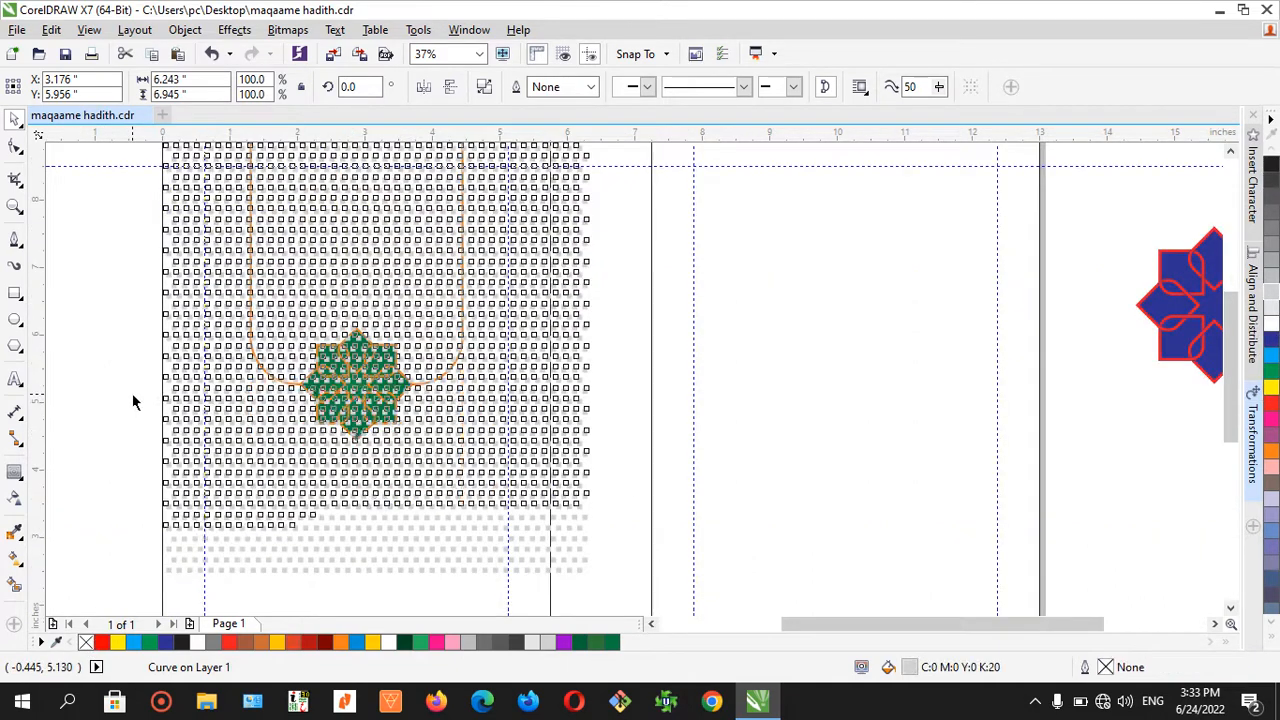
click(127, 279)
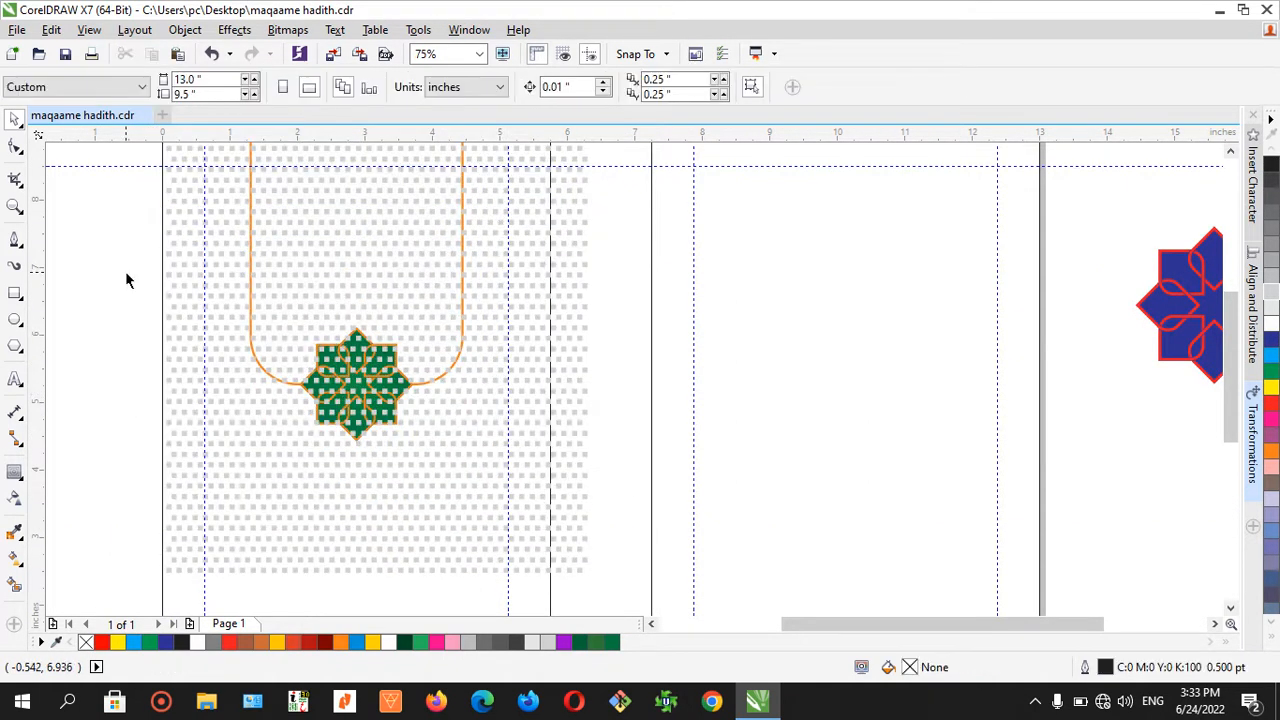
- Apply a linear transparency to the square pattern, running from above its upper edge down to near its lower edge
click(222, 343)
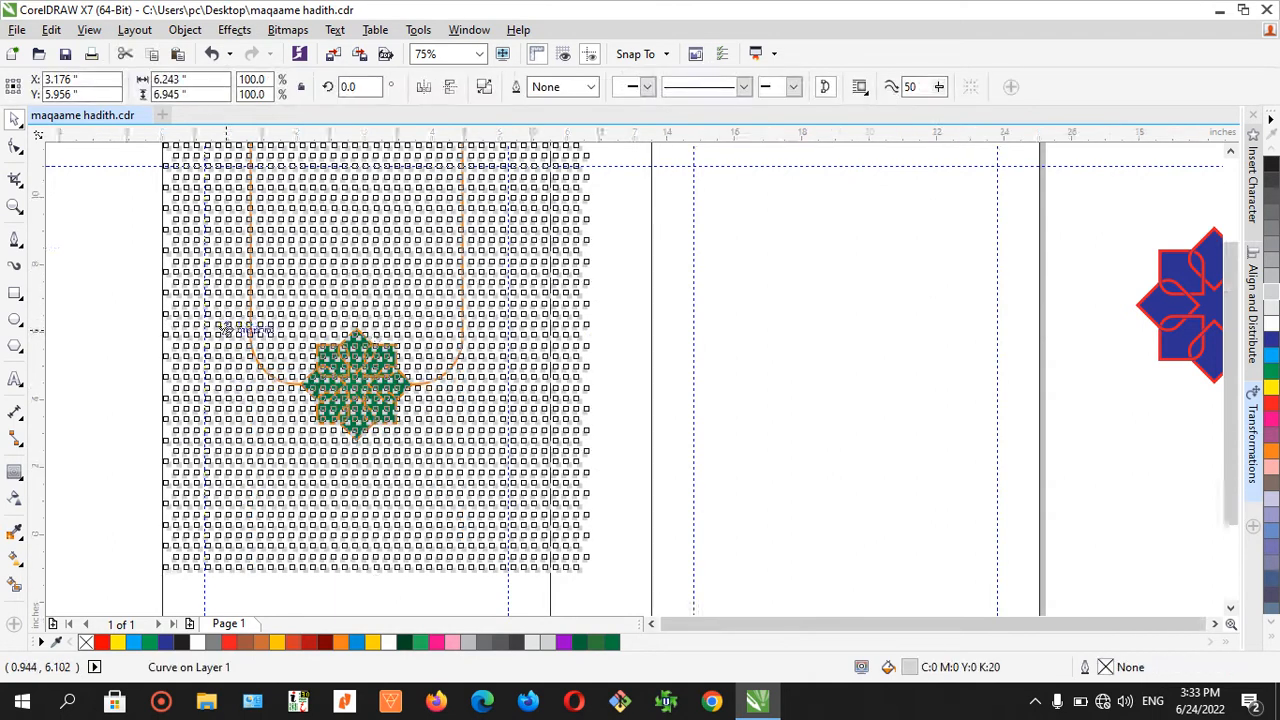
scroll(228, 338, down, 1)
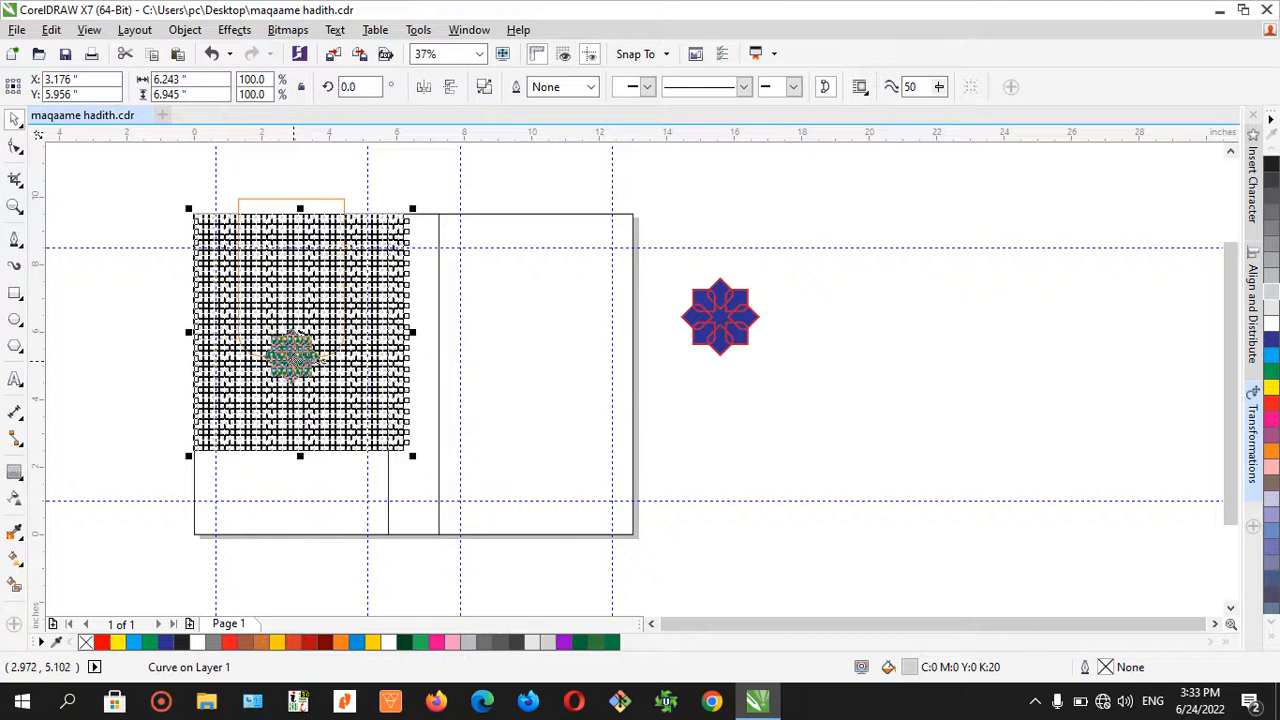
click(15, 498)
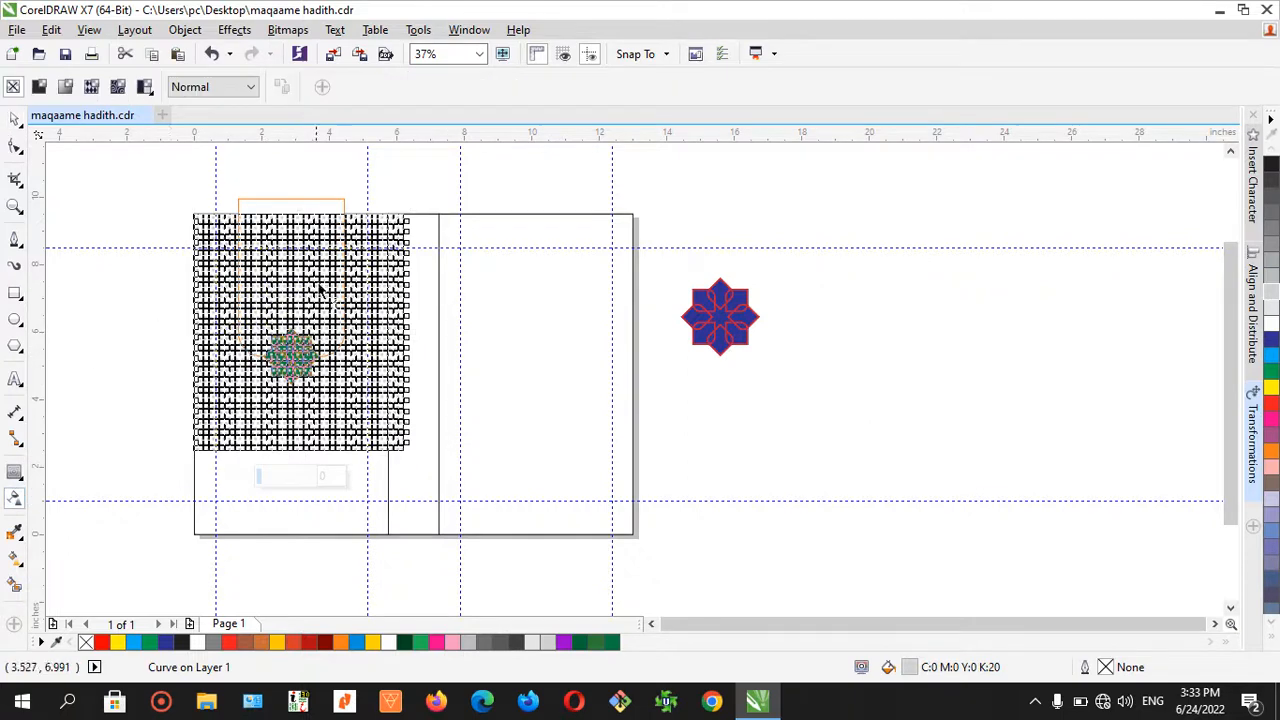
drag(309, 190, 302, 430)
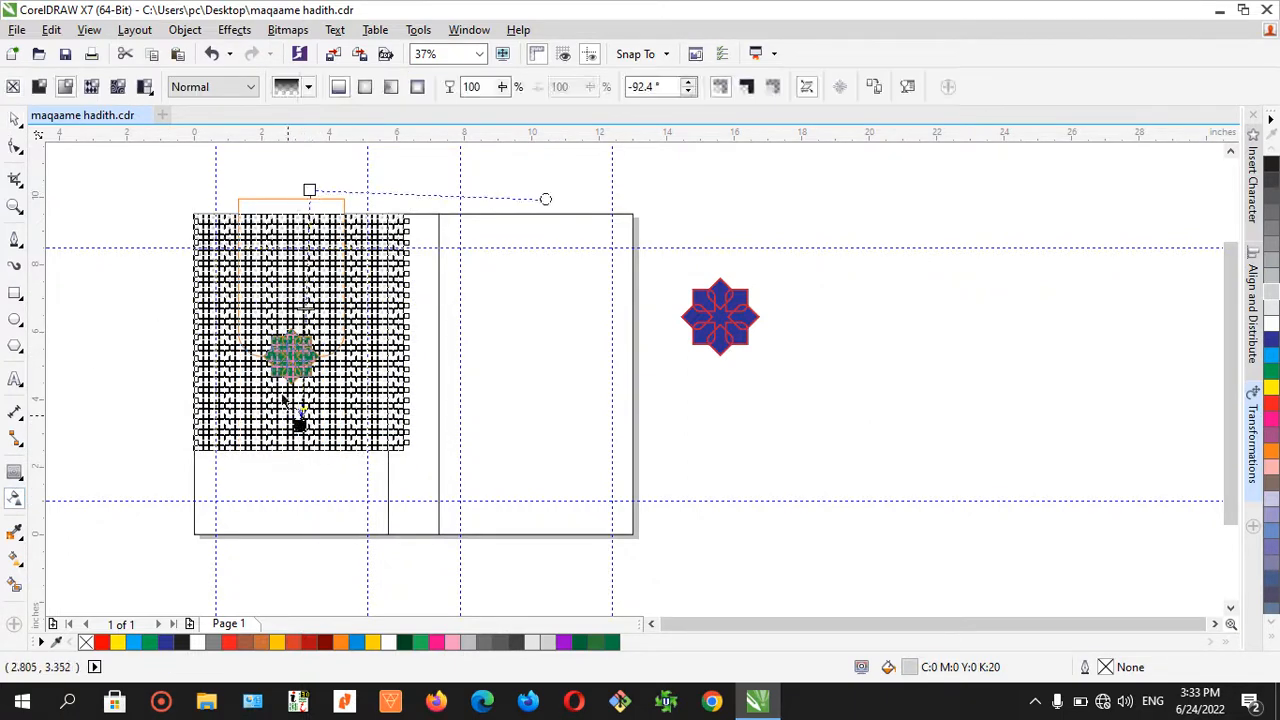
click(14, 119)
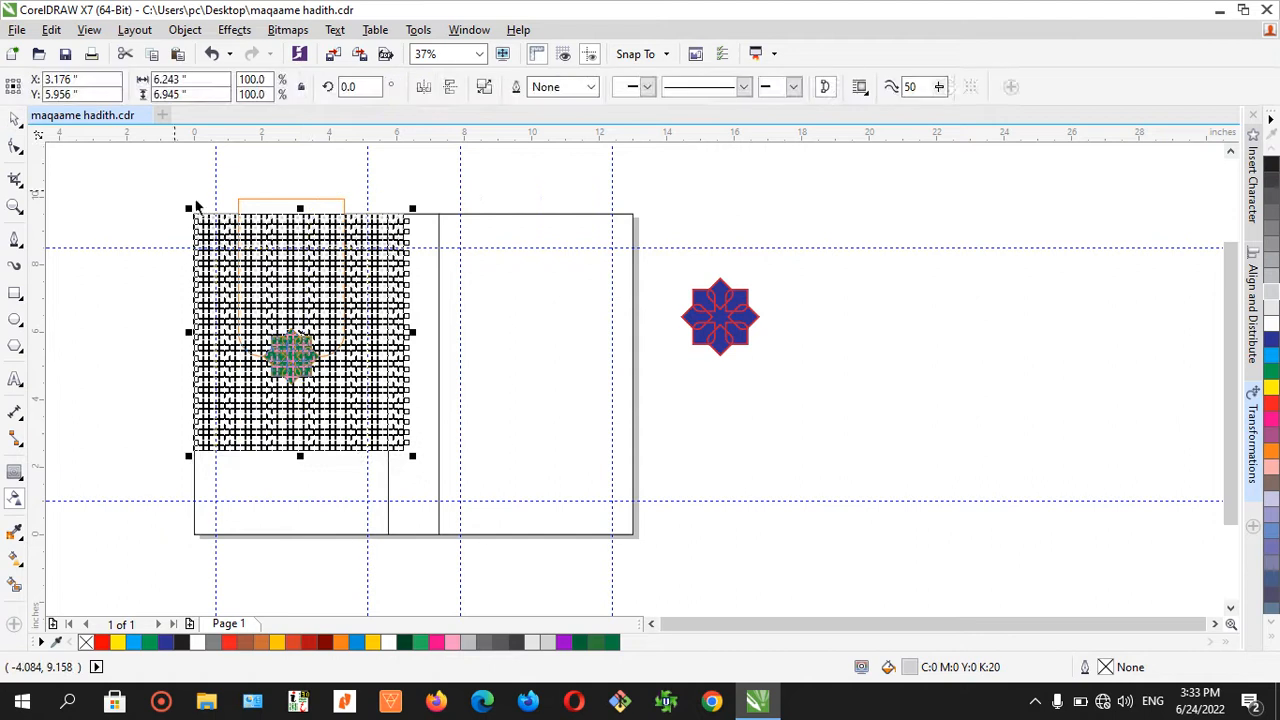
click(183, 274)
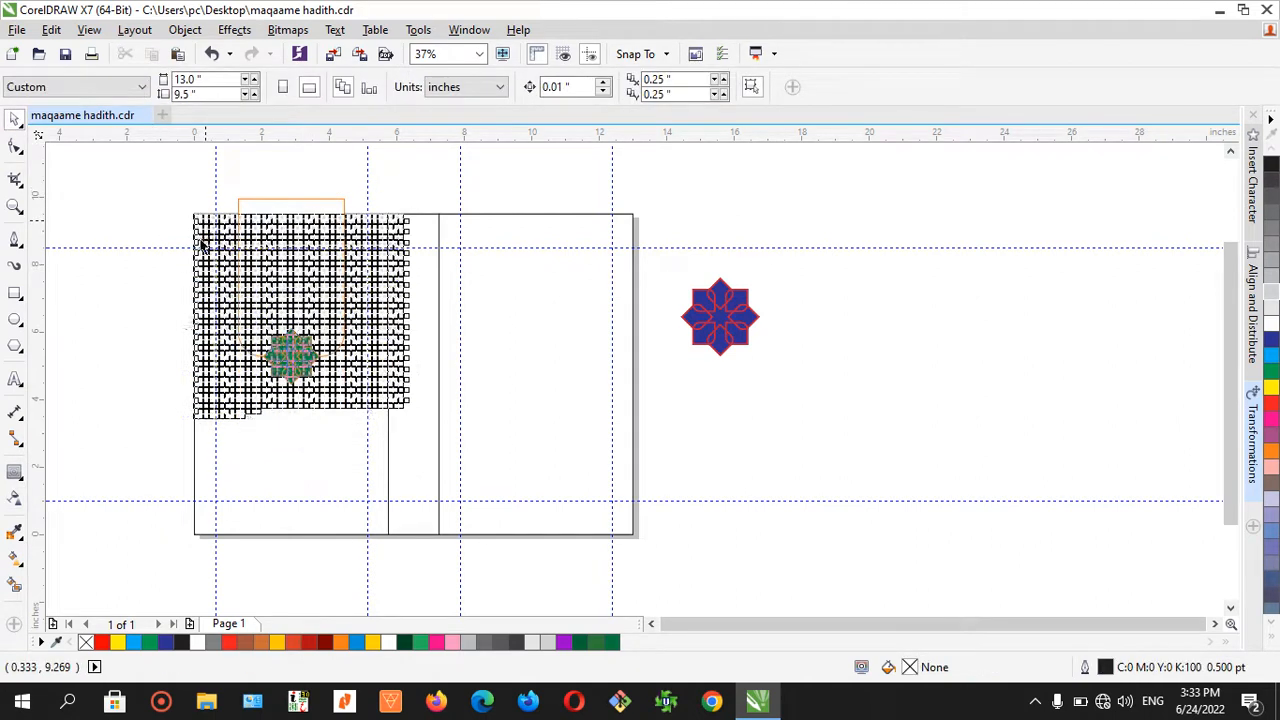
- Copy the faded square pattern onto the right cover panel, centred at X 10.454 inches
click(203, 236)
drag(212, 228, 455, 256)
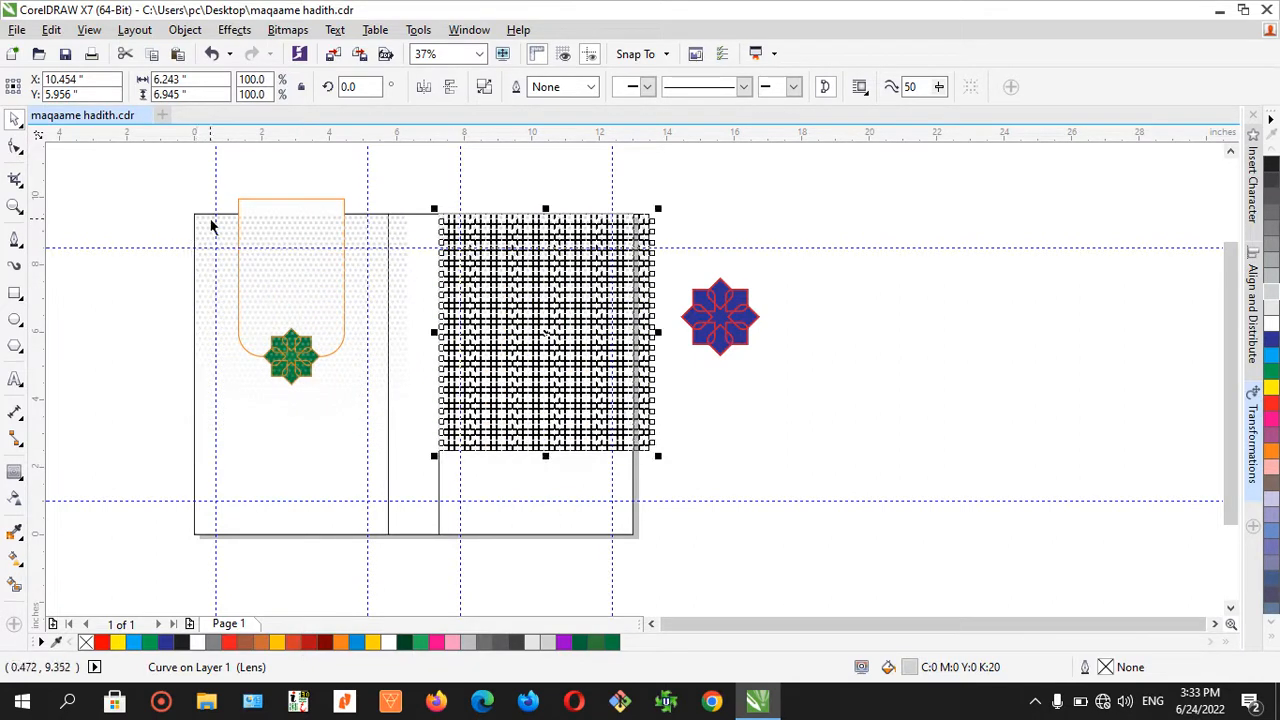
key(ctrl+z)
- PowerClip the original square pattern inside the left cover panel's rectangle
scroll(200, 220, up, 2)
scroll(200, 219, up, 3)
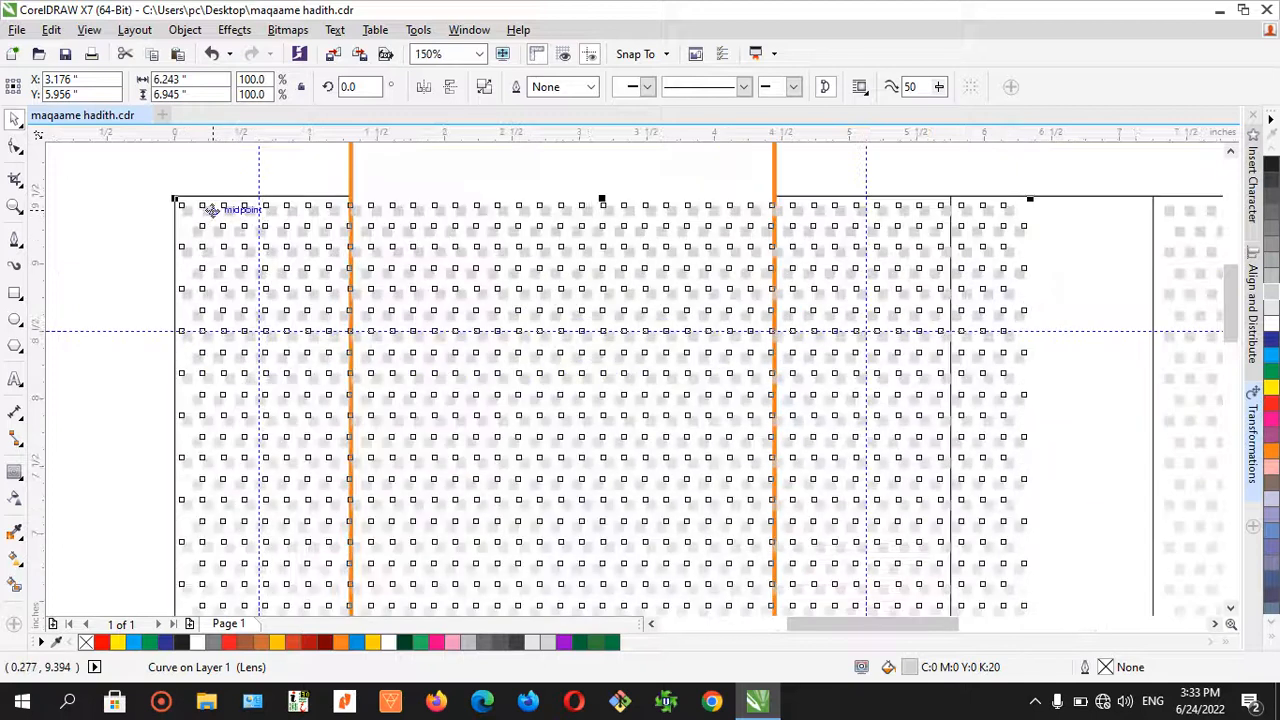
right_click(205, 195)
click(286, 203)
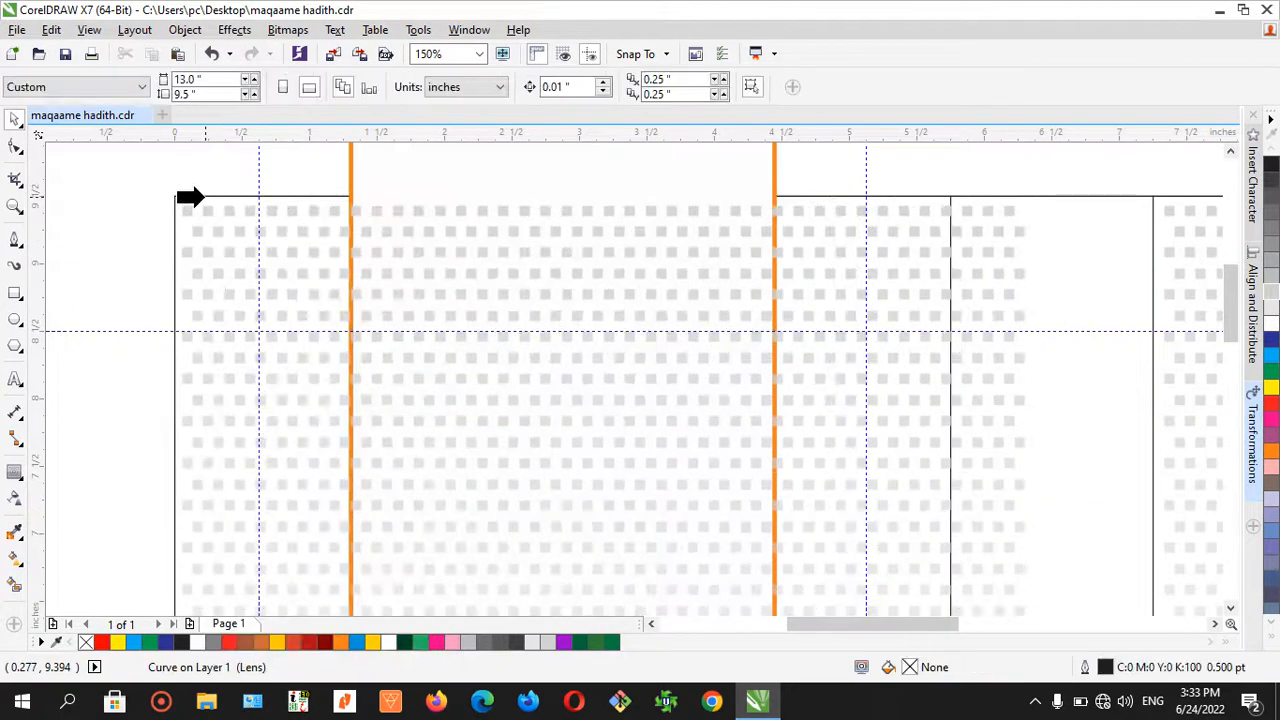
click(204, 197)
scroll(415, 280, down, 4)
- PowerClip the copied square pattern inside the right cover panel's rectangle and clear the selection
key(ctrl+z)
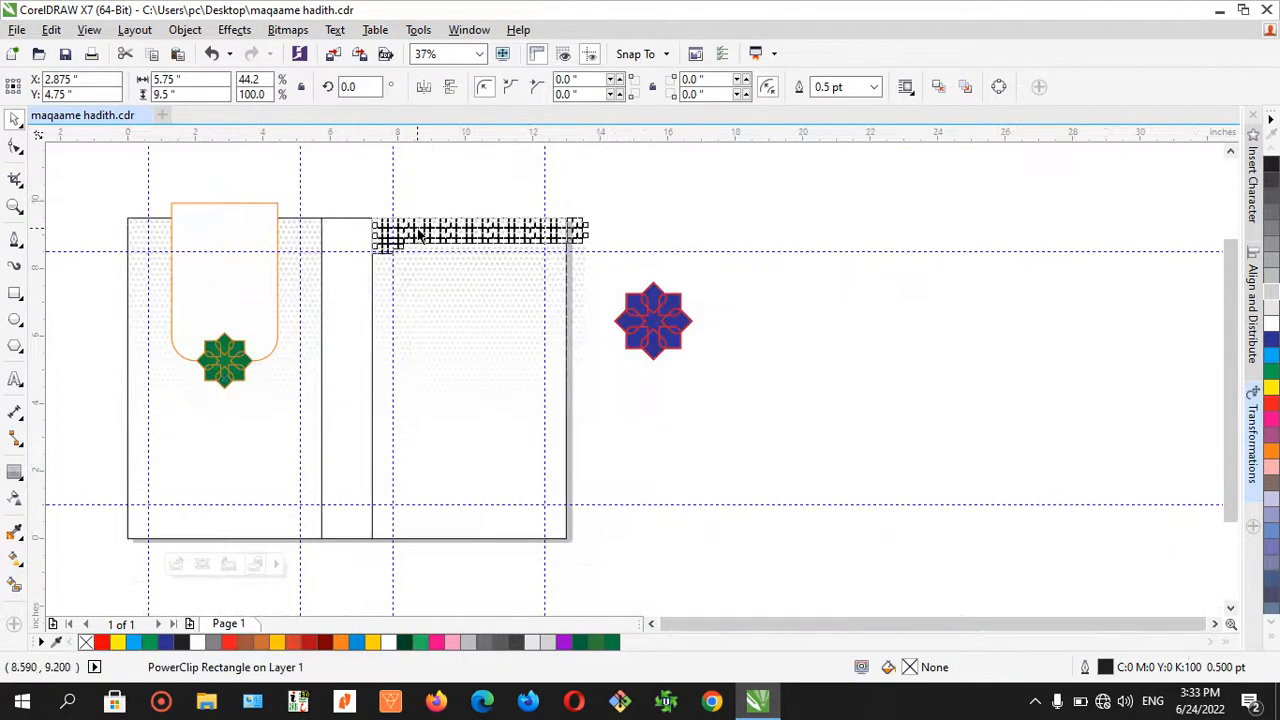
scroll(403, 212, up, 4)
right_click(403, 212)
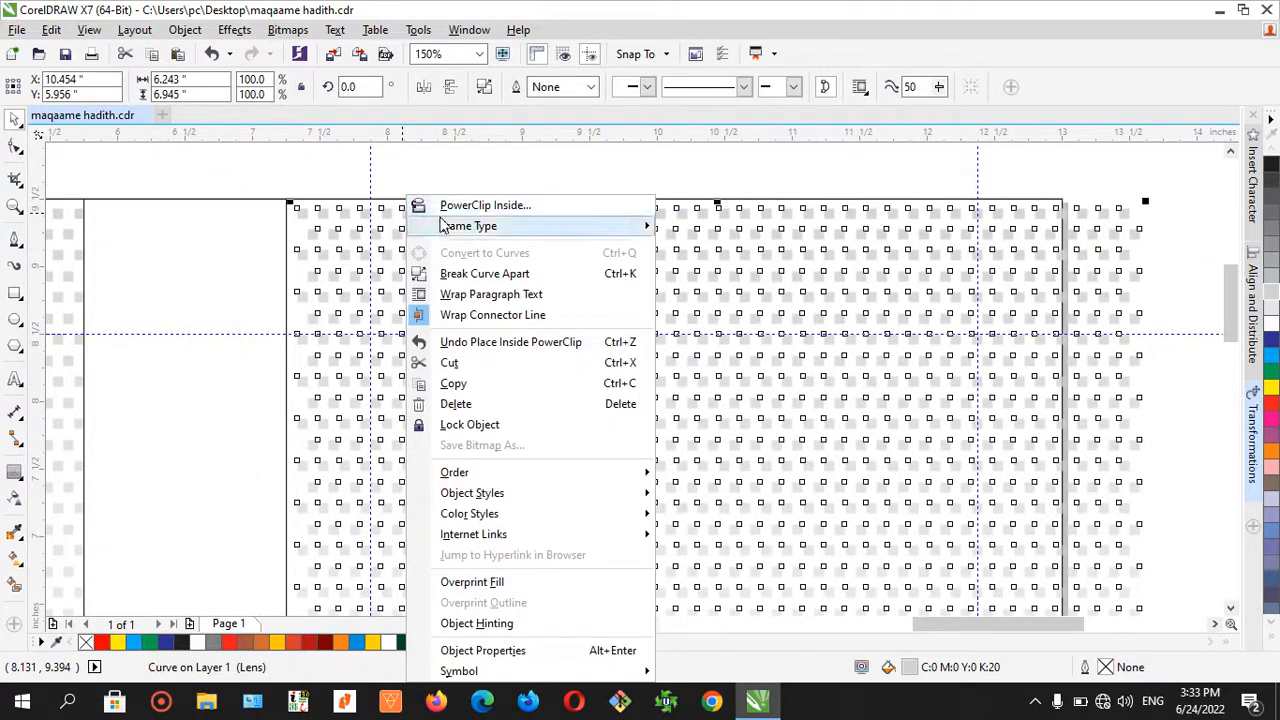
click(450, 206)
click(405, 200)
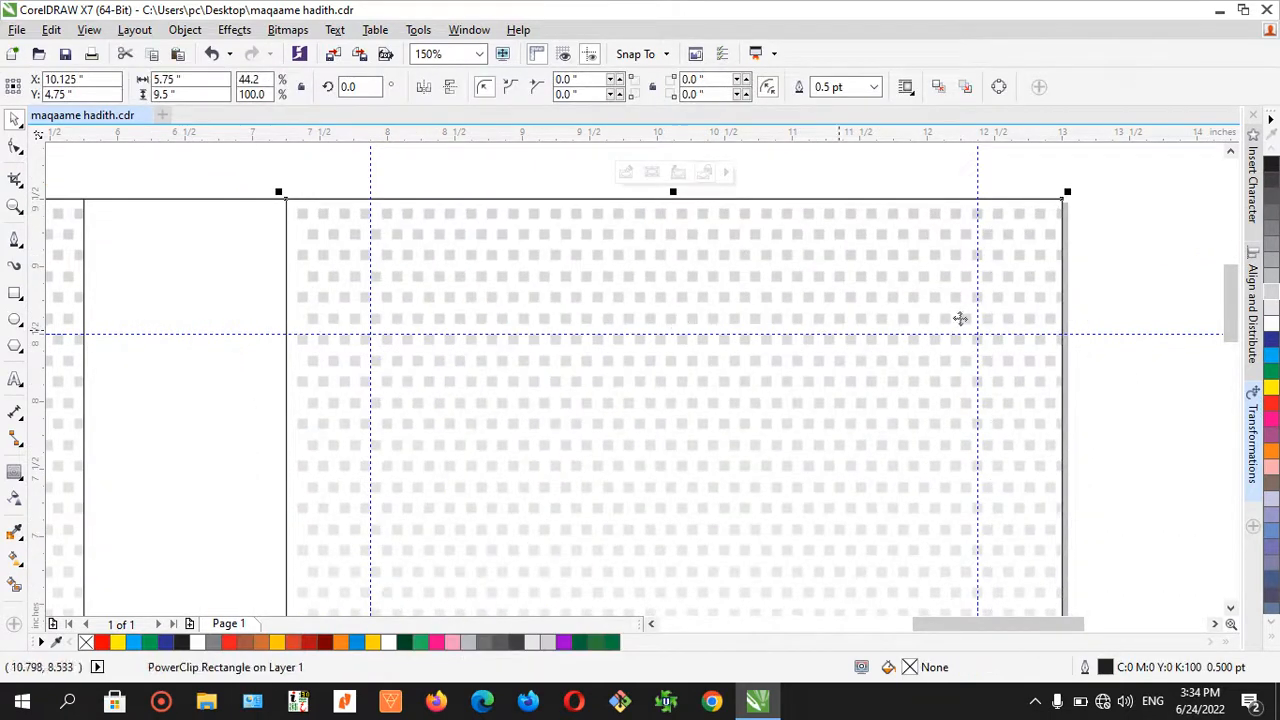
key(Escape)
scroll(925, 280, down, 3)
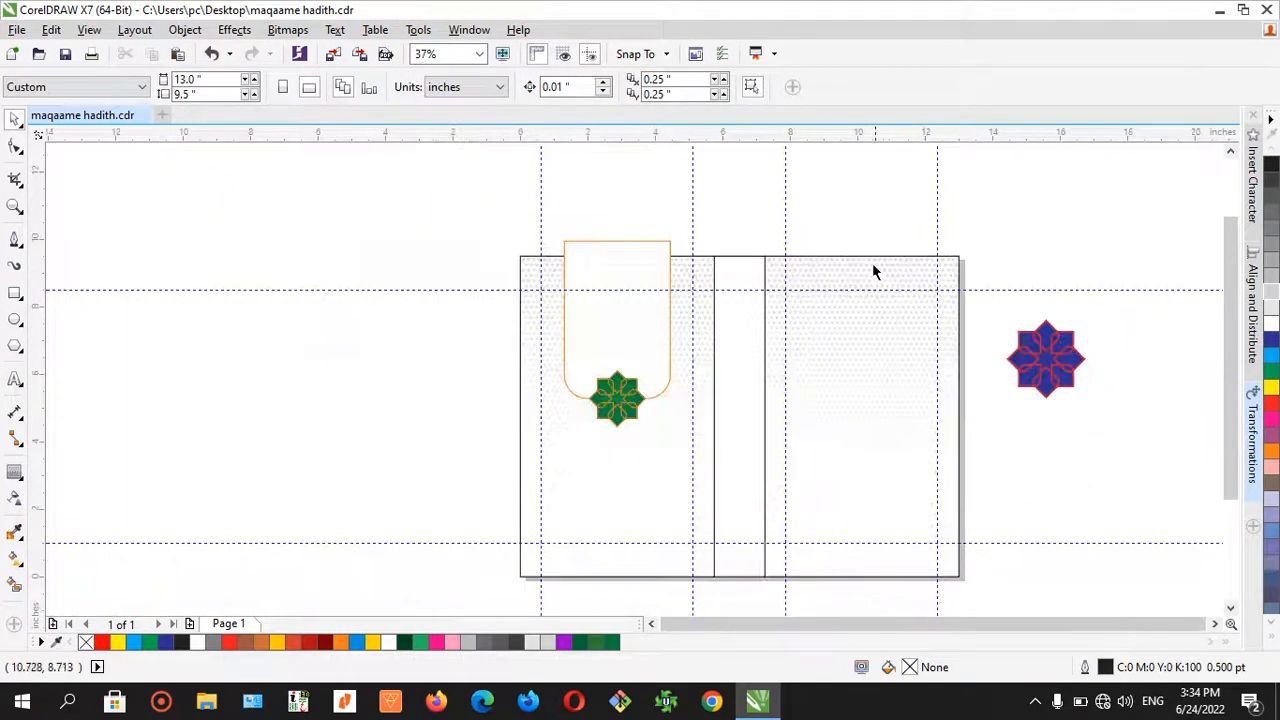